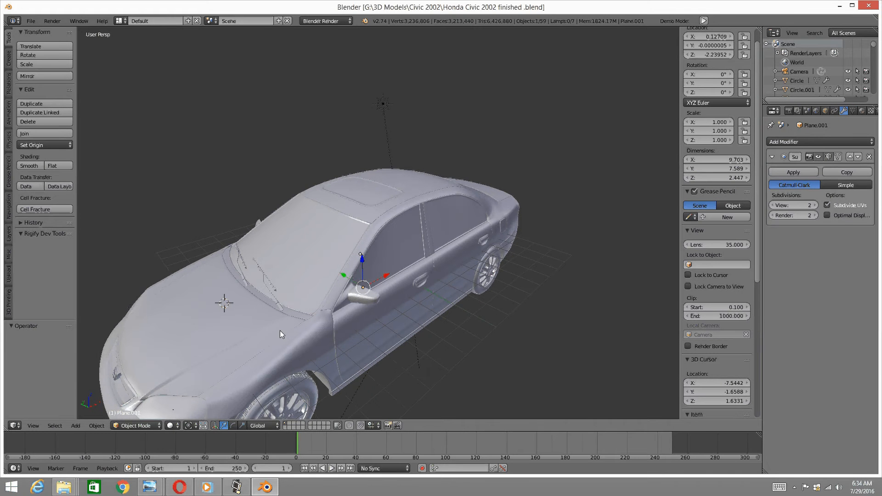
Select the car's hood object and switch it to Edit Mode
middle_drag(280, 330, 347, 275)
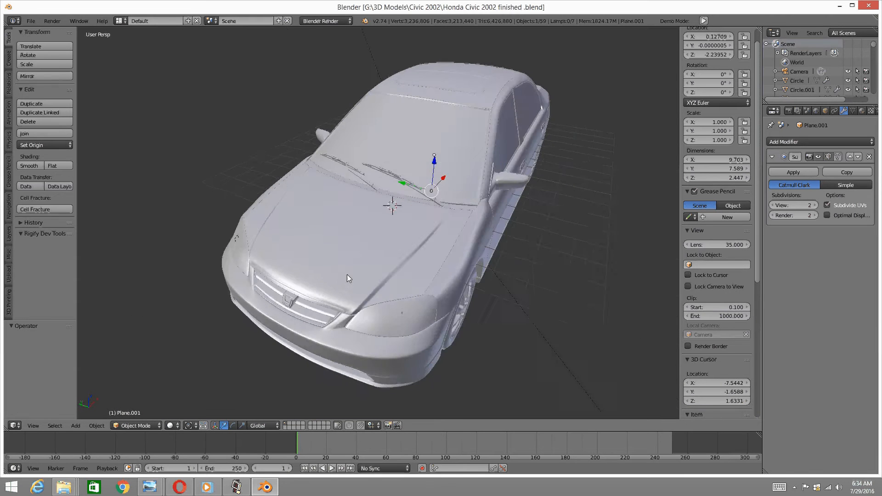
scroll(348, 277, up, 6)
scroll(360, 257, down, 3)
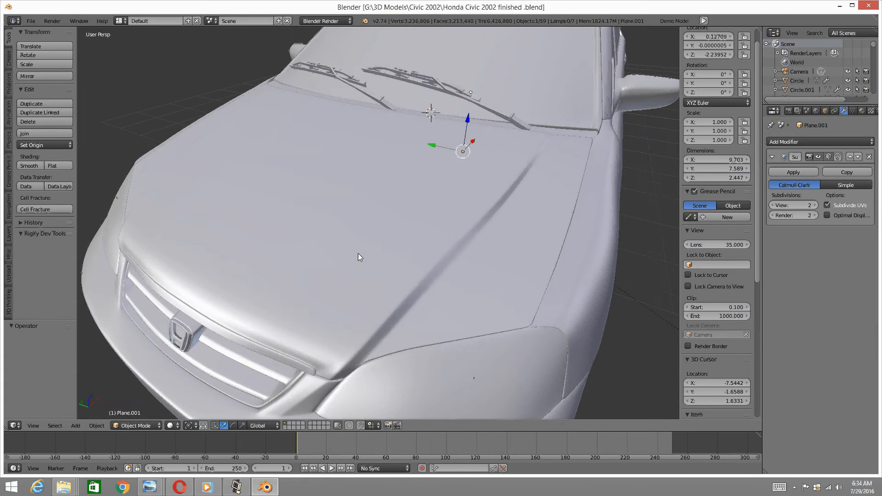
right_click(357, 219)
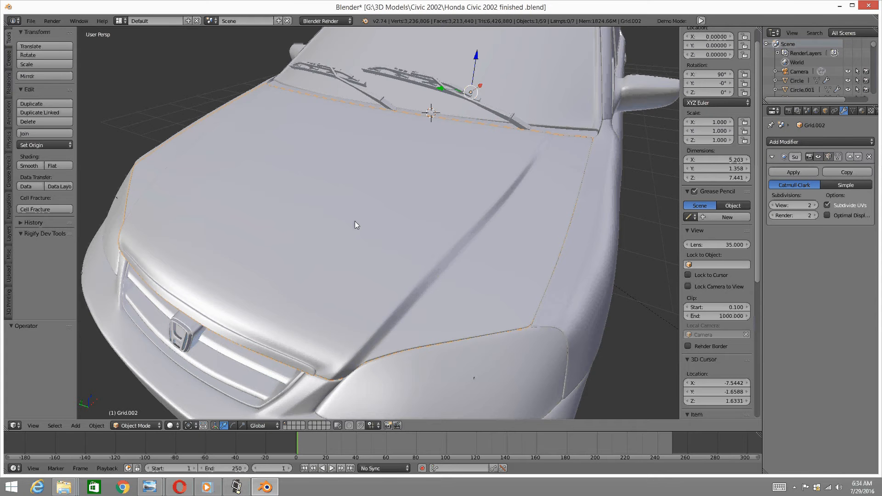
key(Tab)
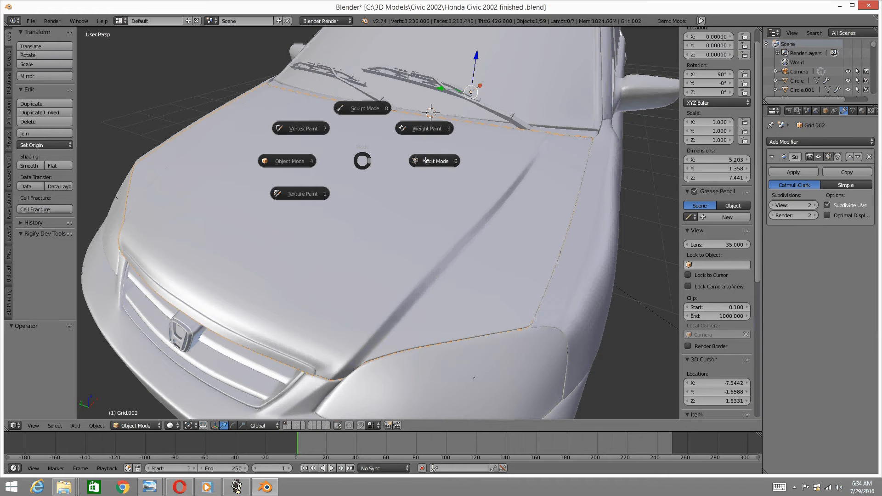
click(432, 158)
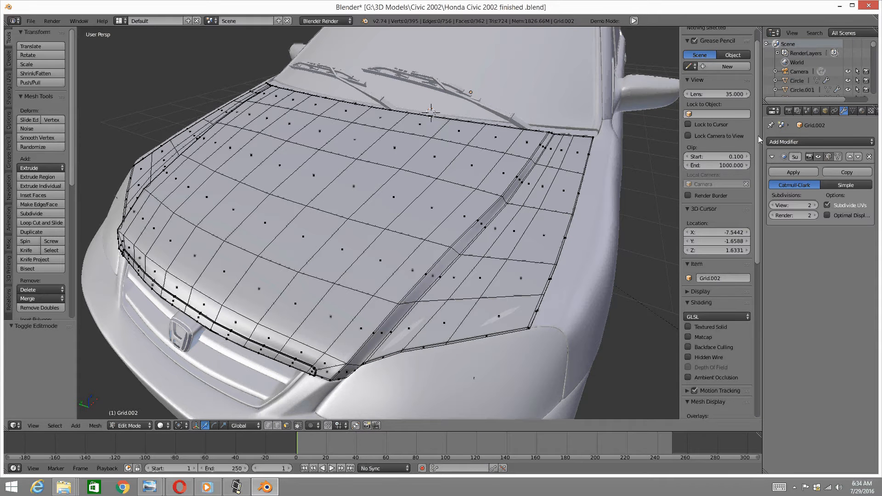
Widen the properties area and add a second material slot with a new material to the hood
drag(762, 137, 671, 136)
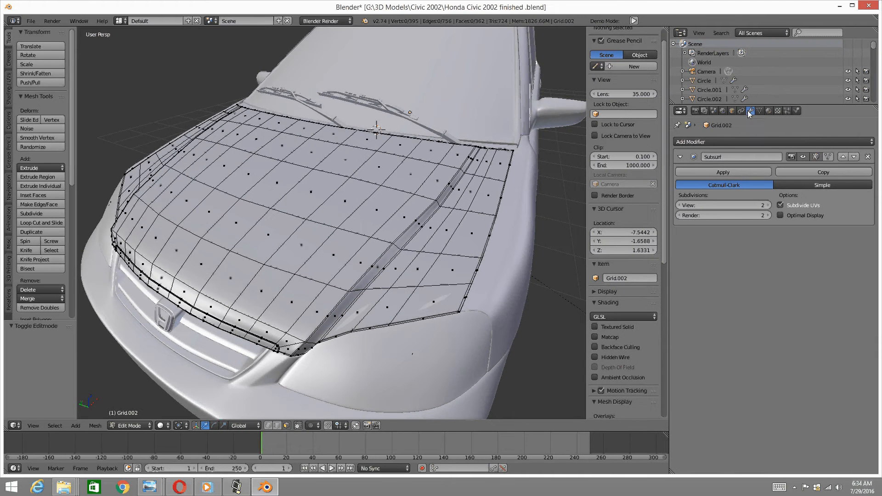
click(769, 110)
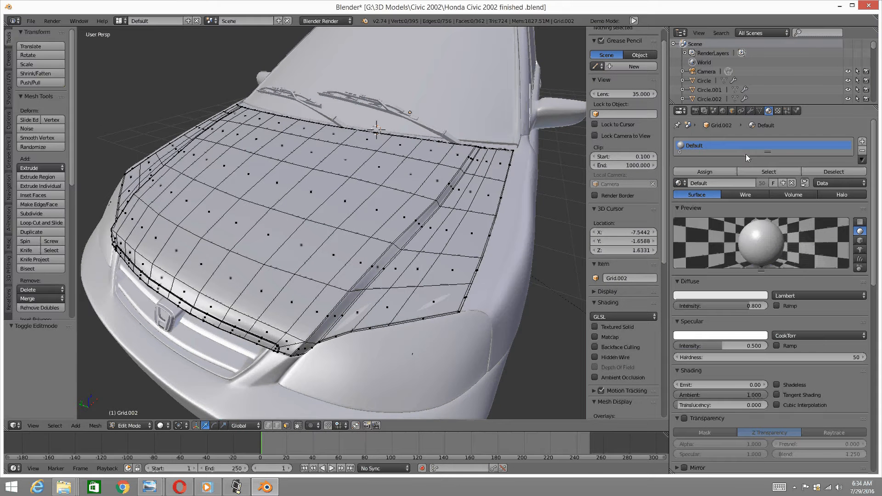
click(862, 142)
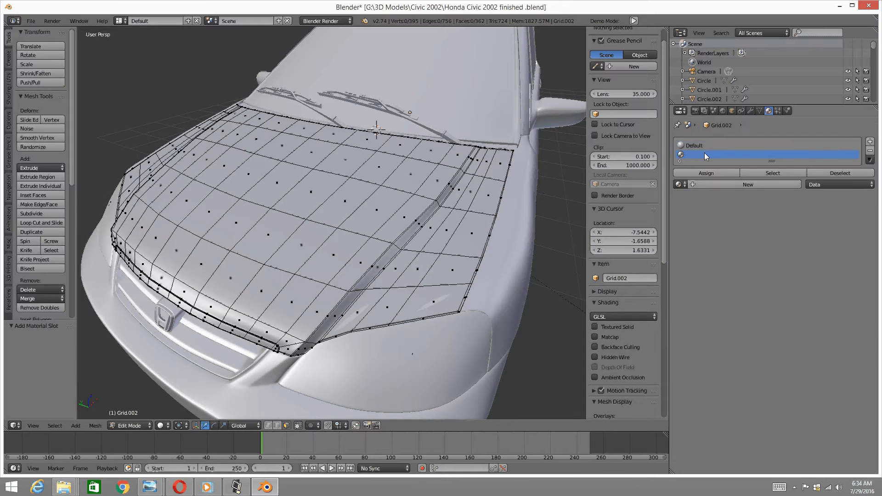
click(708, 184)
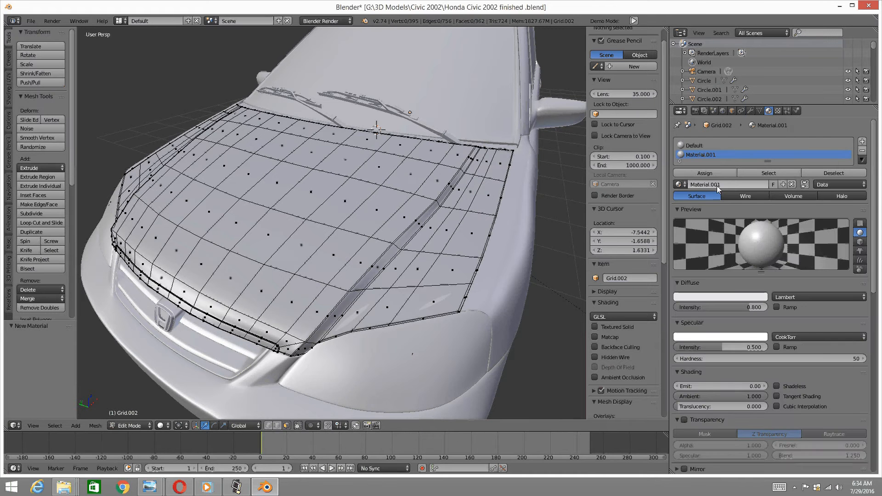
Rename the hood's new material to "Yellow Silver Texture"
click(728, 184)
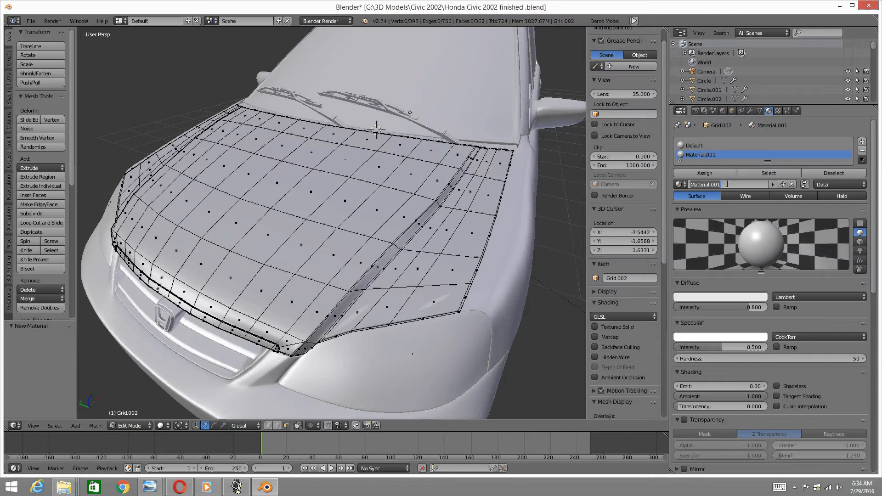
key(BackSpace)
text(Blu)
key(BackSpace)
text(Gree)
key(BackSpace)
text(Yellow)
text( Textur)
text(Silver)
key(Return)
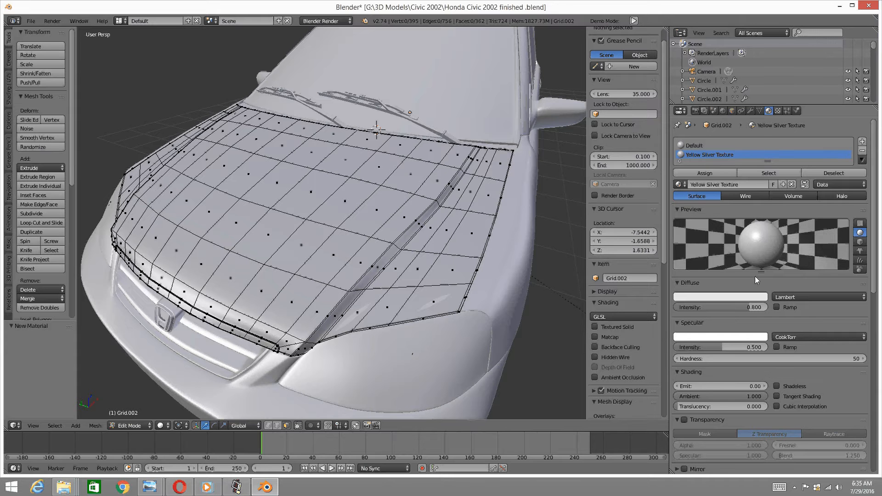
Set the Yellow Silver Texture material's diffuse colour to bright yellow and isolate the hood in local view
click(732, 297)
drag(714, 211, 667, 240)
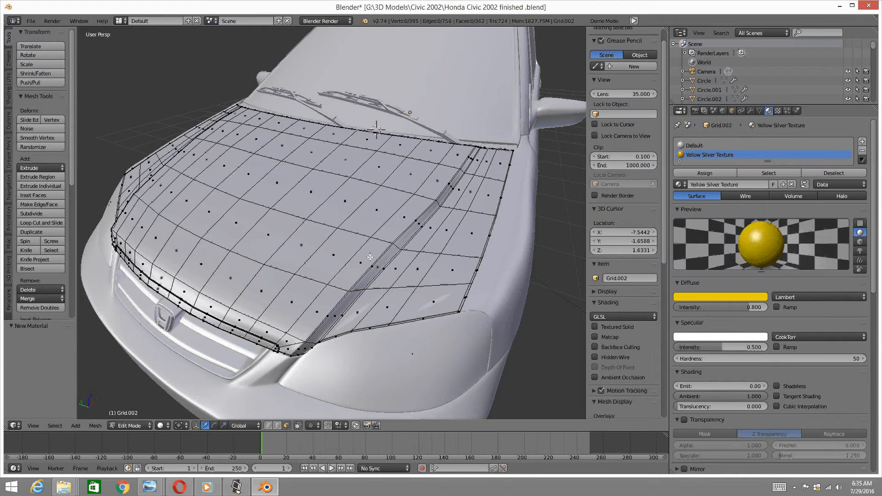
key(KP_Divide)
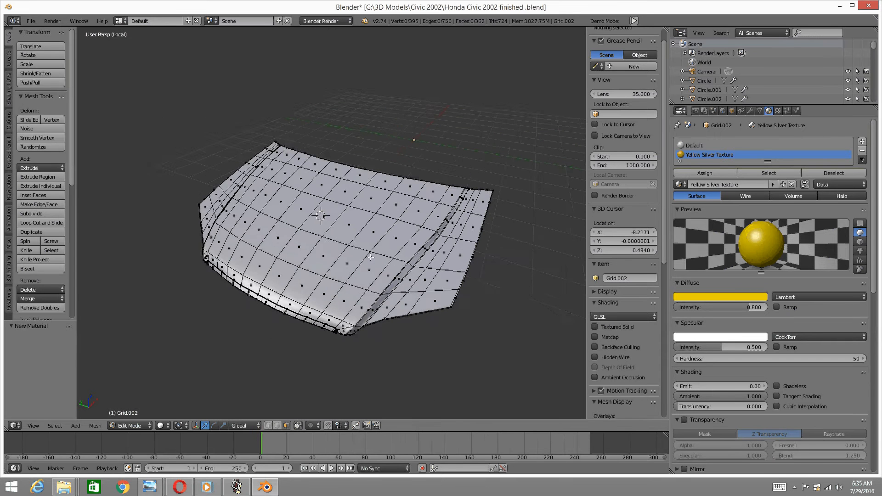
scroll(370, 258, up, 2)
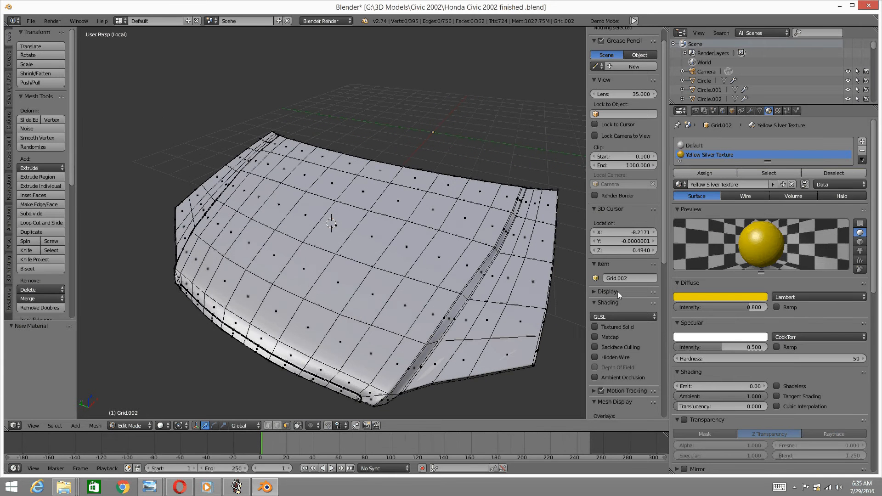
click(709, 297)
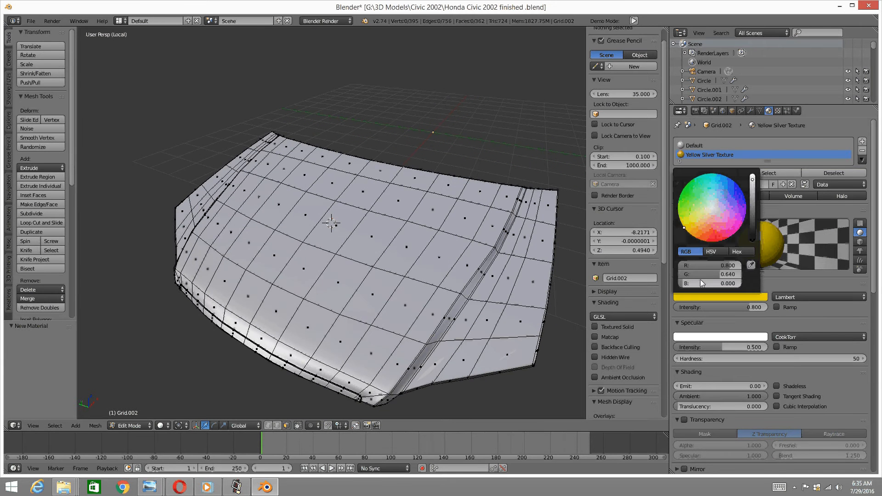
click(683, 229)
drag(752, 182, 746, 132)
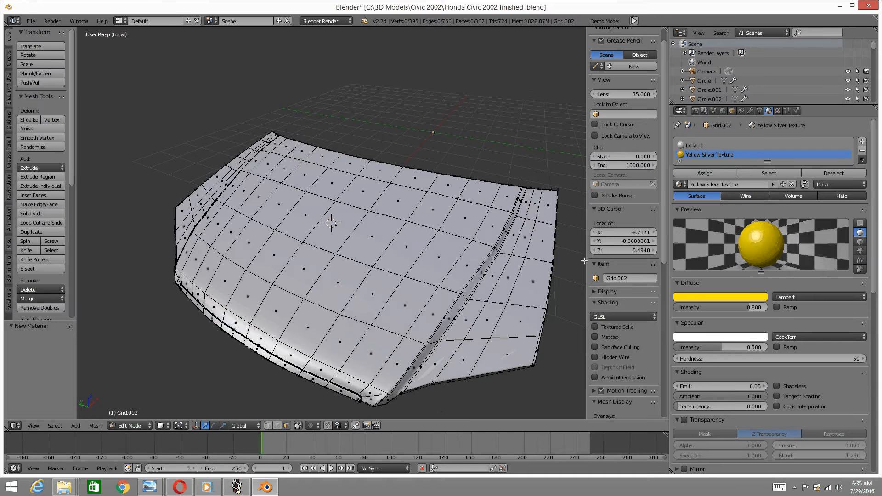
Switch to face selection and select the first three faces of the hood's front lip strip, starting at its rounded end
scroll(486, 280, up, 5)
middle_drag(487, 280, 498, 266)
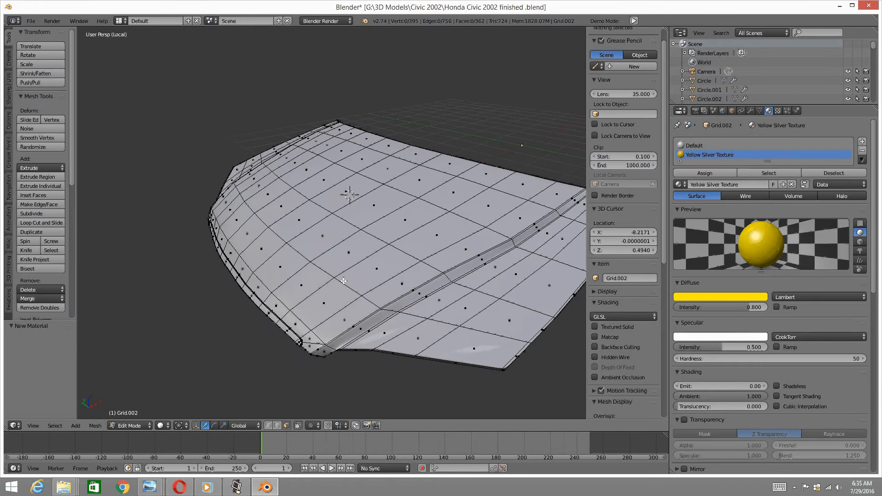
middle_drag(344, 286, 292, 284)
key(ctrl+Tab)
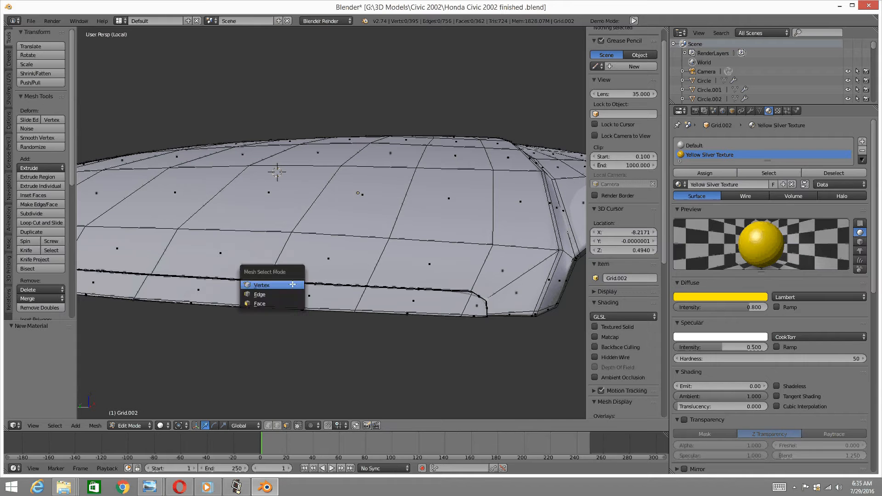
click(267, 304)
right_click(472, 305)
shift+right_click(411, 301)
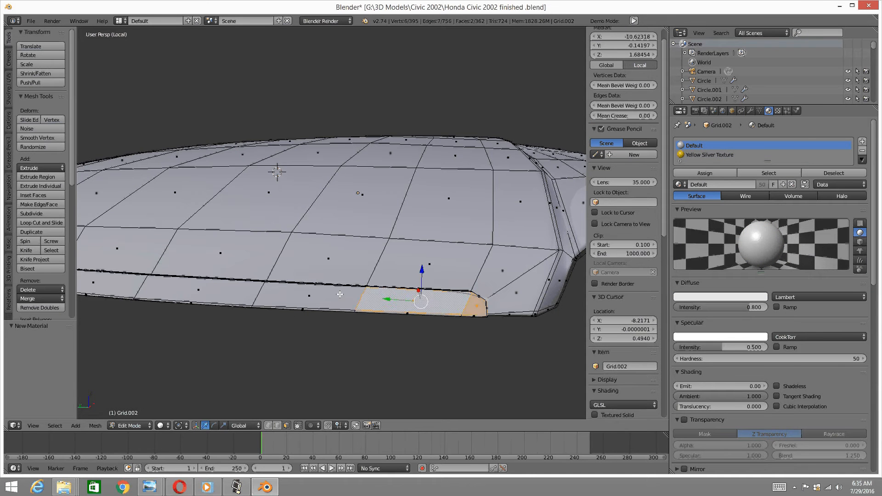
shift+right_click(310, 297)
Extend the face selection along the hood's front lip strip to its opposite rounded end
middle_drag(310, 298, 374, 295)
shift+right_click(377, 297)
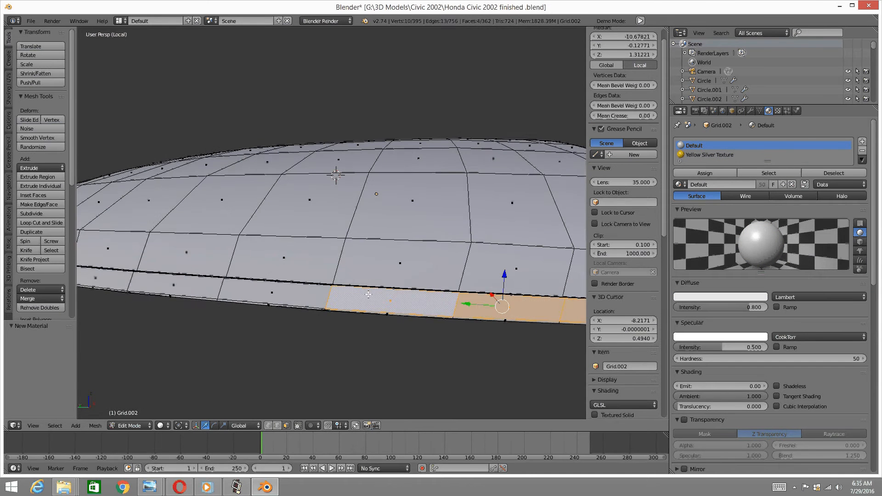
shift+right_click(280, 293)
middle_drag(280, 293, 369, 300)
shift+right_click(372, 301)
shift+right_click(294, 294)
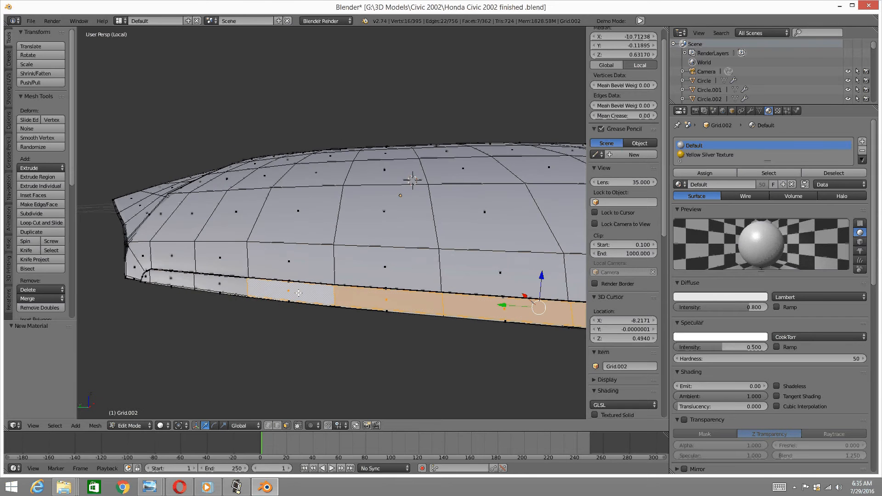
middle_drag(294, 294, 333, 296)
shift+right_click(316, 296)
shift+right_click(267, 290)
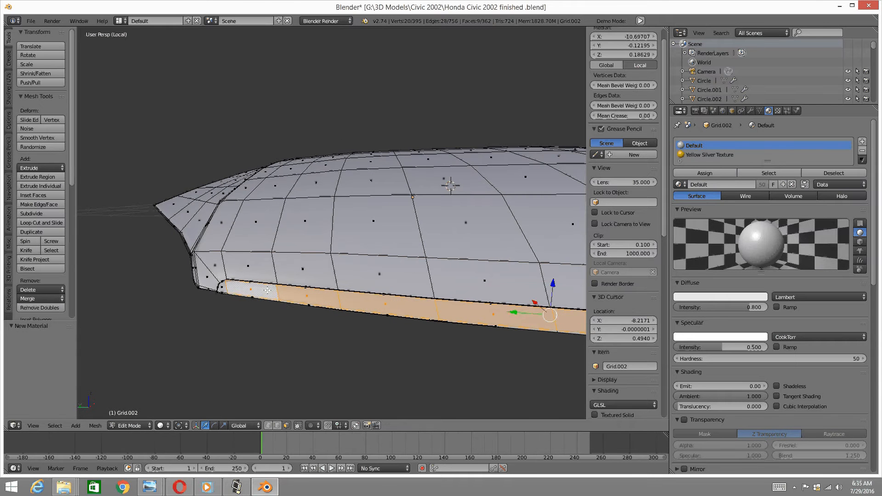
shift+right_click(236, 291)
Add the thin lower-edge faces near the far rounded end of the front lip to the selection
middle_drag(237, 291, 340, 307)
scroll(340, 308, up, 3)
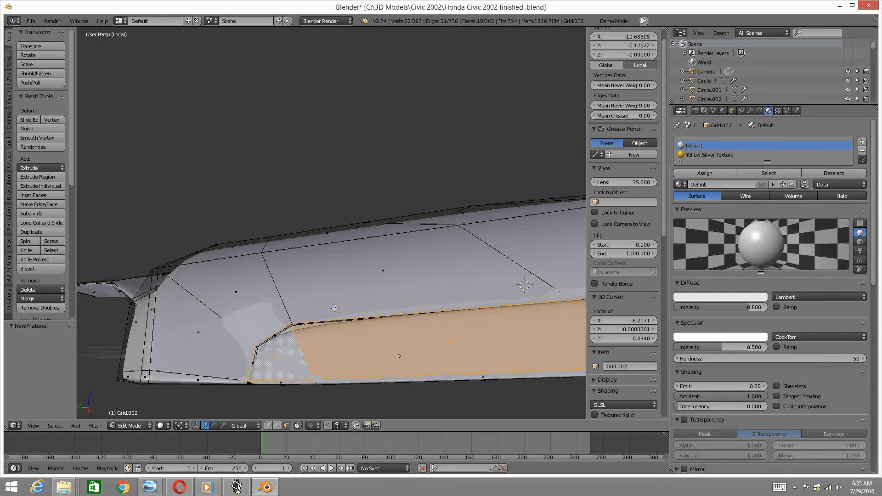
shift+right_click(287, 383)
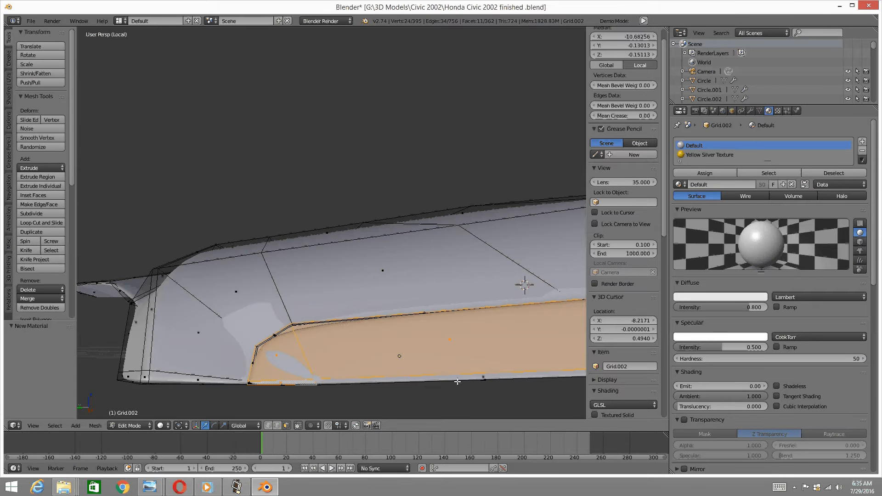
shift+right_click(483, 380)
middle_drag(483, 379, 369, 314)
shift+right_click(280, 335)
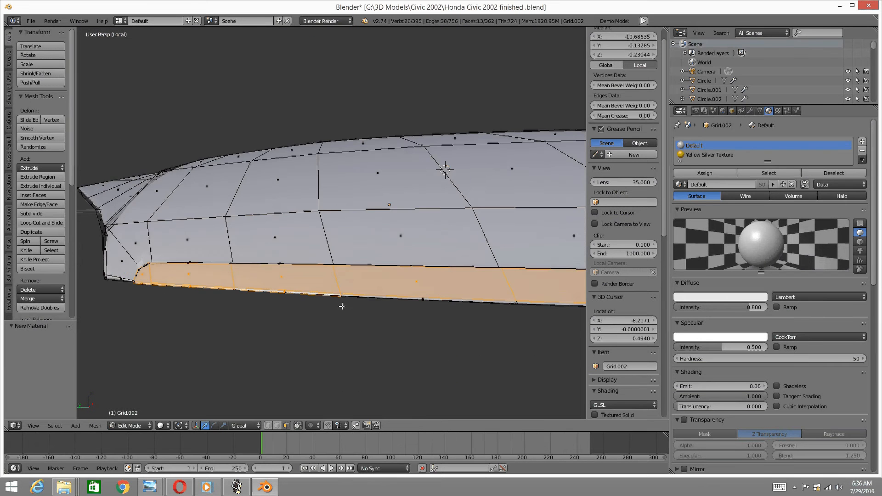
Add the remaining thin faces along the front lip's lower edge to the selection, back to the starting end
scroll(340, 305, up, 2)
scroll(438, 354, up, 1)
middle_drag(438, 355, 417, 356)
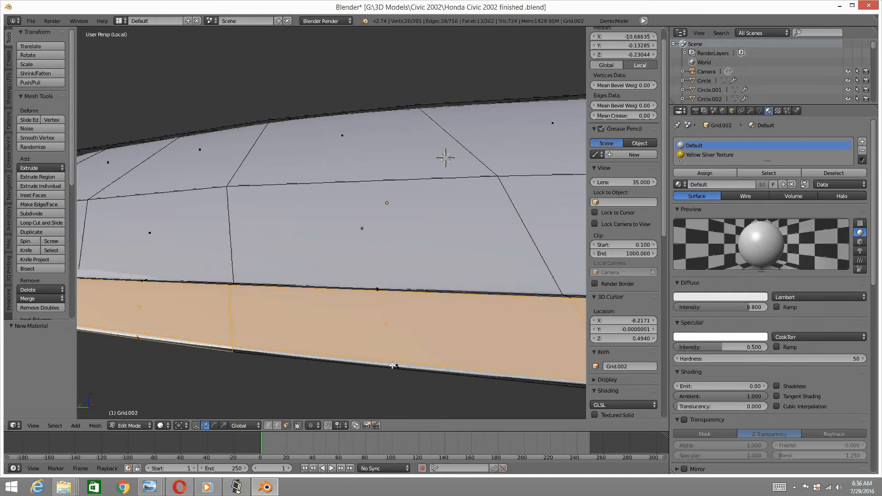
shift+right_click(394, 366)
middle_drag(479, 344, 416, 342)
shift+right_click(417, 354)
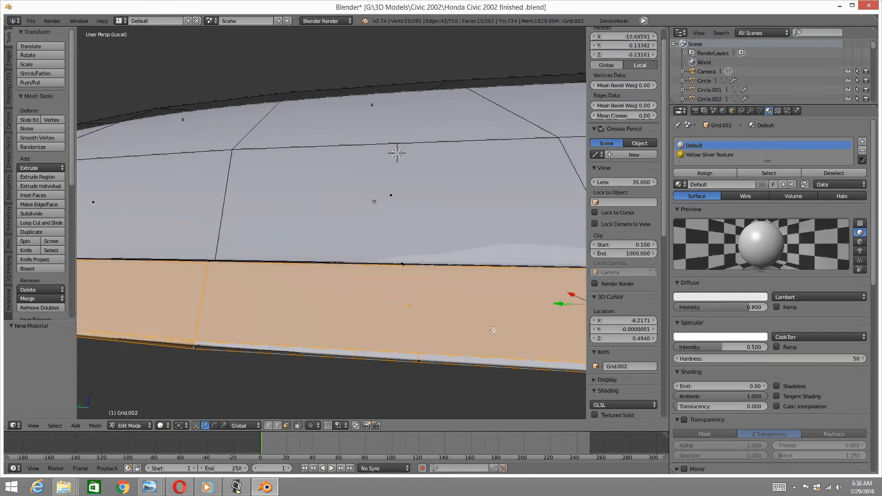
middle_drag(487, 326, 422, 317)
shift+right_click(389, 329)
shift+right_click(420, 351)
middle_drag(492, 321, 449, 317)
shift+right_click(437, 310)
middle_drag(498, 300, 461, 298)
shift+right_click(488, 308)
middle_drag(535, 294, 450, 230)
shift+right_click(462, 316)
Grow the front lip selection twice, then invert it to select the rest of the hood's faces
scroll(473, 293, down, 5)
scroll(417, 313, down, 1)
scroll(547, 271, up, 3)
key(ctrl+KP_Add)
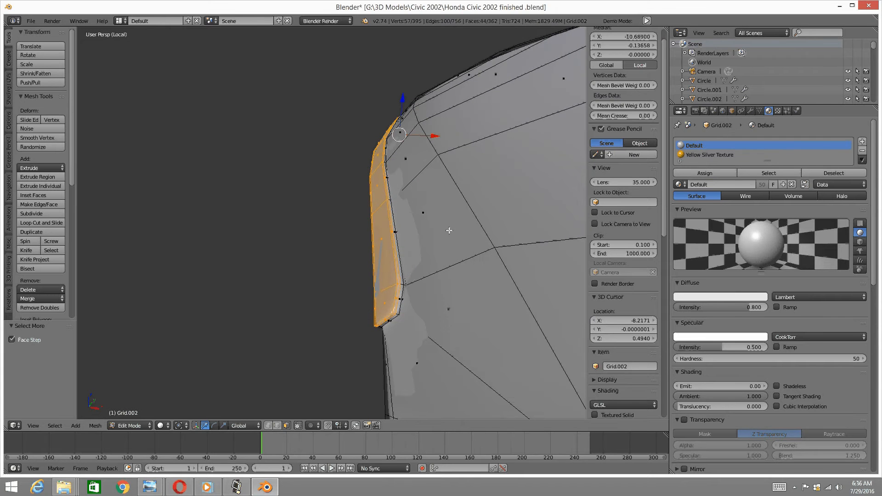
key(ctrl+KP_Add)
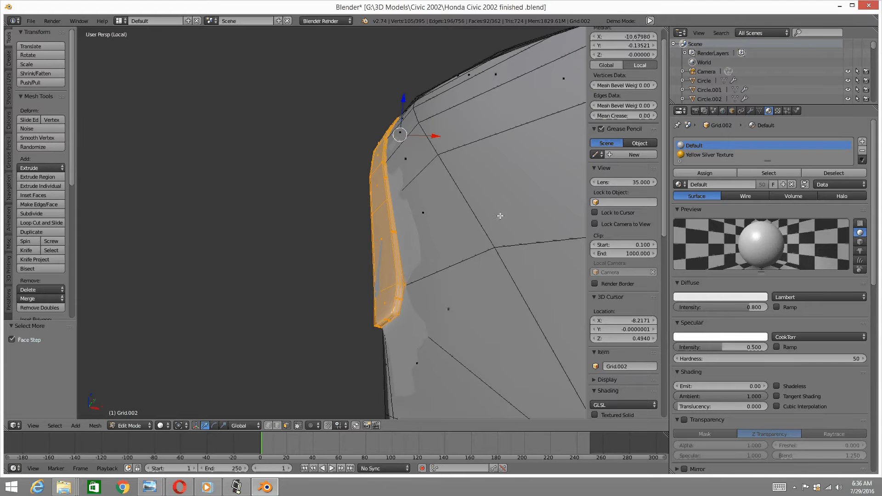
middle_drag(303, 220, 363, 260)
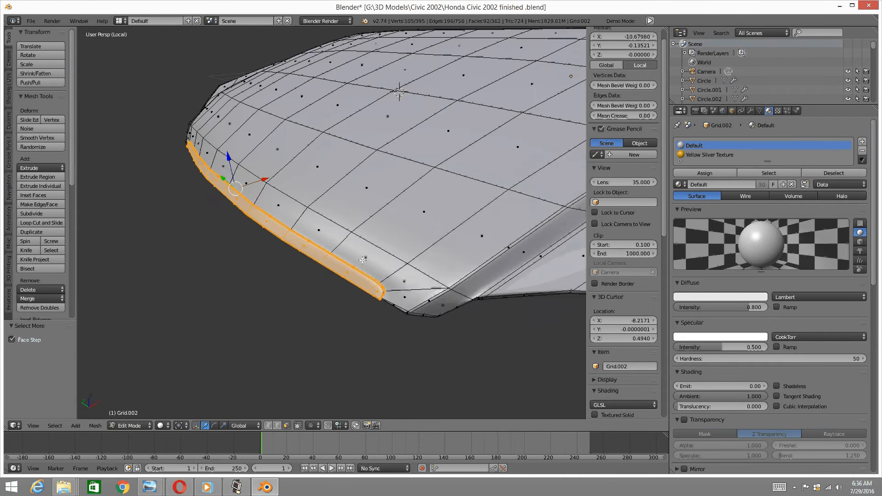
key(ctrl+i)
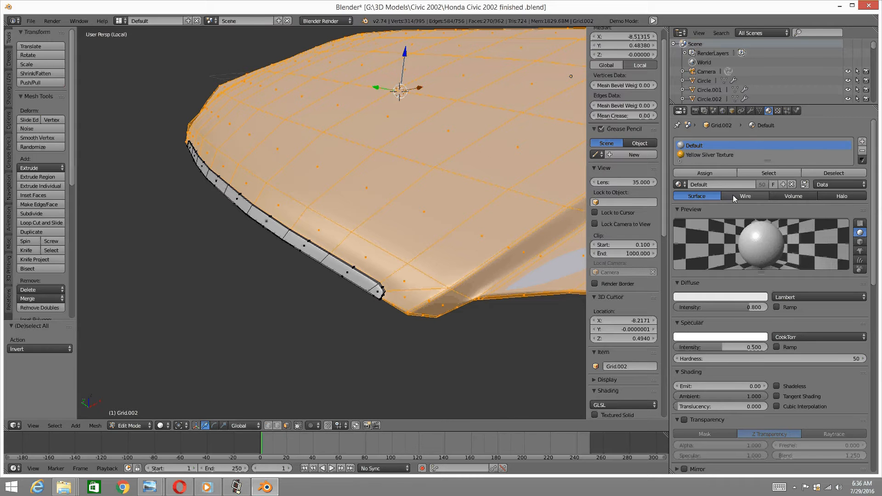
Enable Mirror on the Yellow Silver Texture material and set its reflectivity to 0.4
click(703, 155)
scroll(699, 164, down, 2)
scroll(731, 290, down, 5)
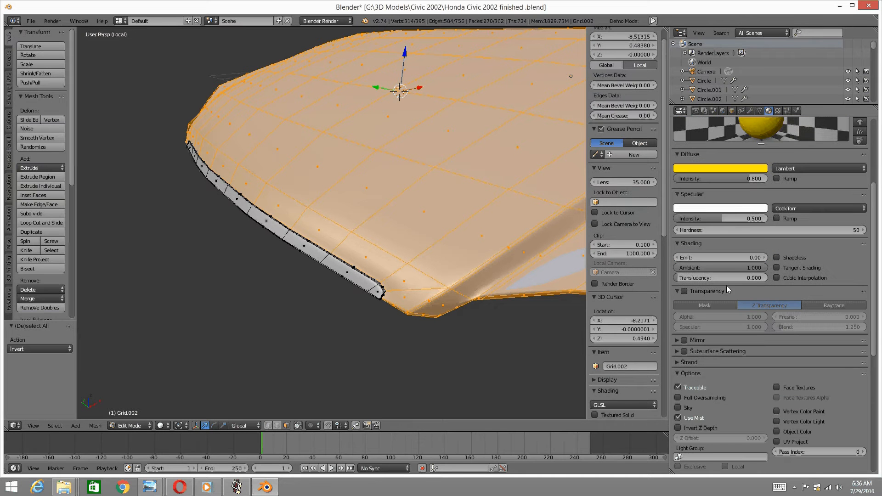
click(679, 340)
click(755, 352)
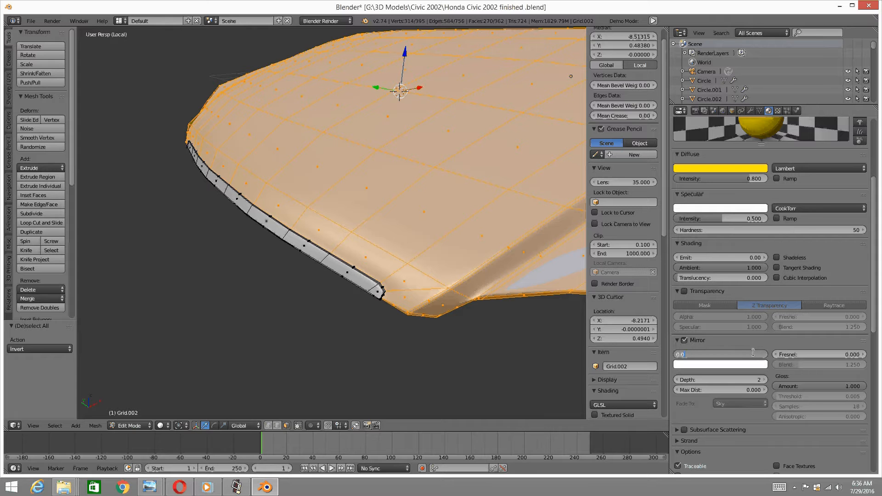
text(0.4)
key(Return)
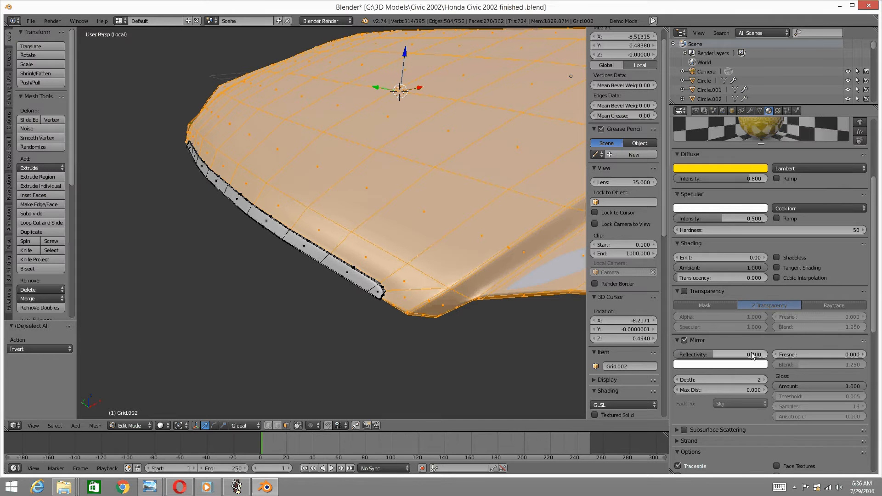
scroll(728, 410, up, 6)
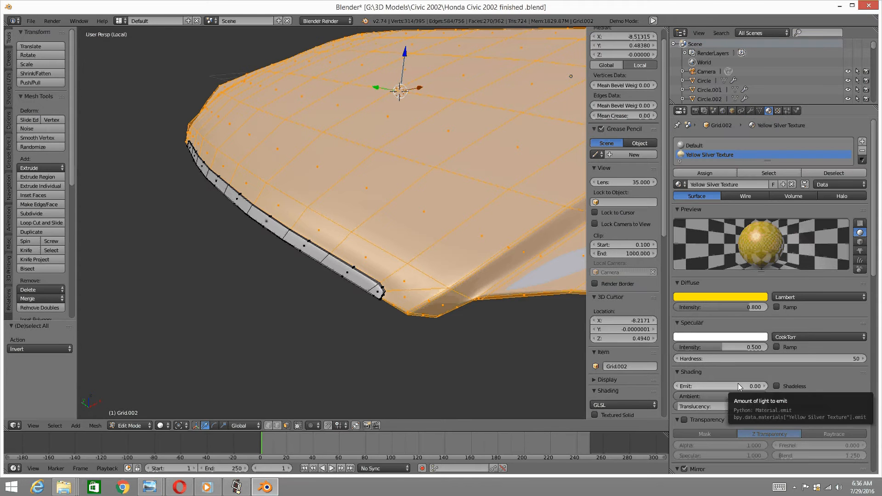
Review the Yellow Silver Texture material's settings and assign the material to the selected hood faces
scroll(705, 269, down, 8)
scroll(705, 269, up, 4)
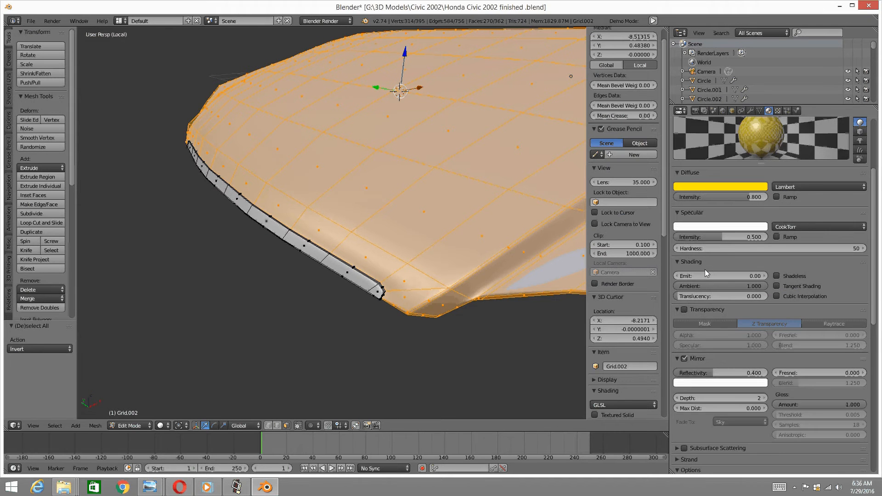
scroll(705, 270, down, 5)
scroll(707, 279, down, 3)
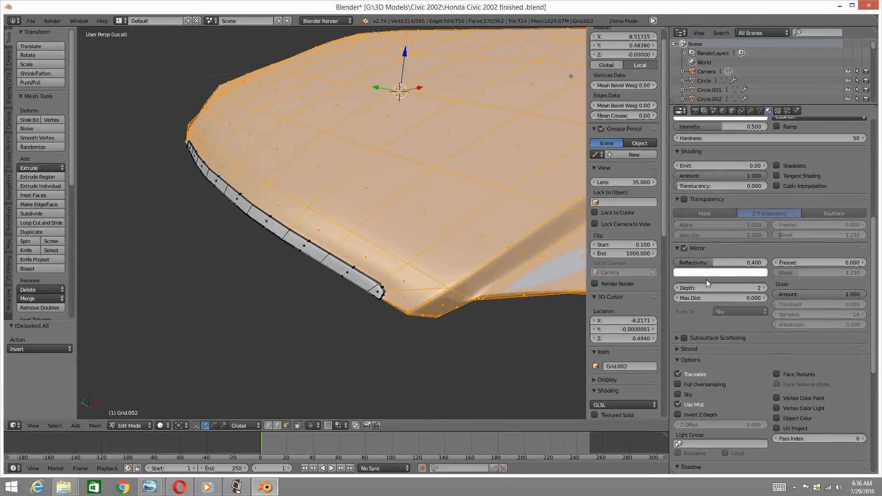
scroll(706, 280, up, 6)
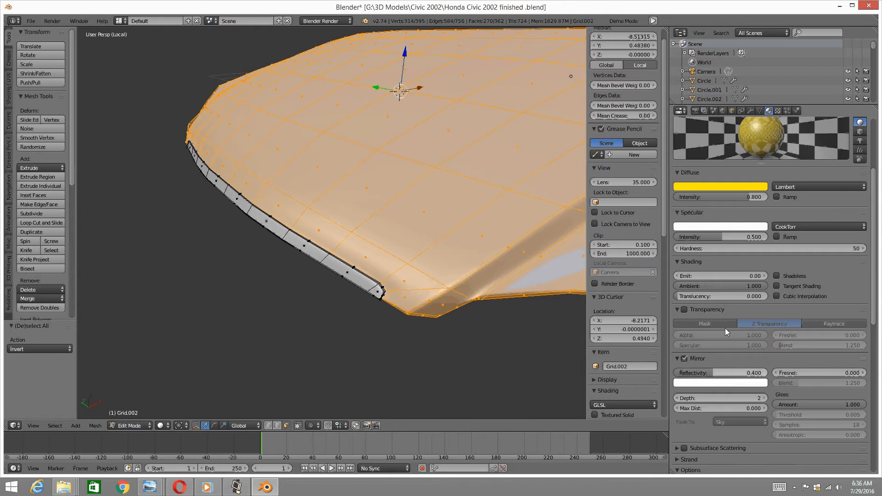
scroll(721, 332, up, 4)
scroll(721, 332, up, 2)
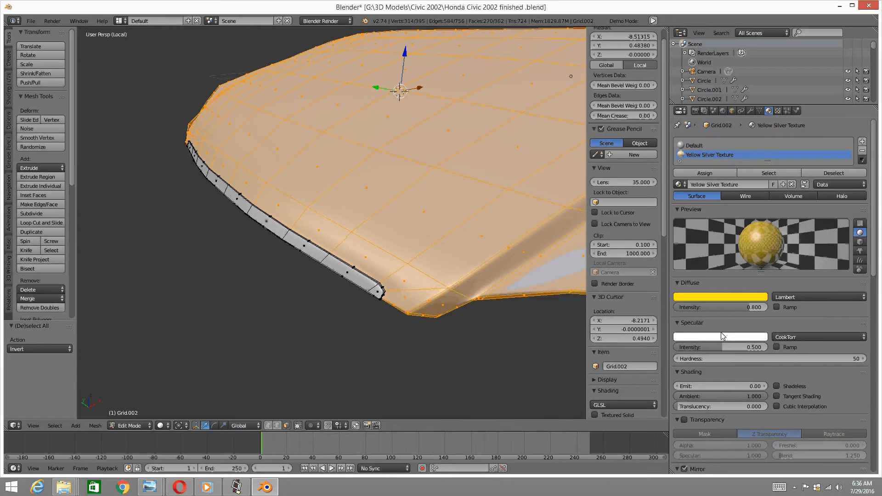
click(705, 172)
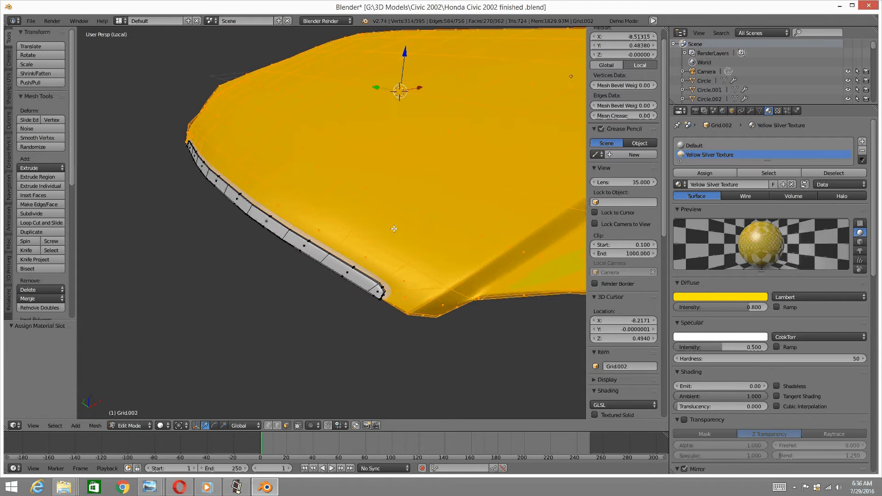
Reselect the yellow hood faces and invert the selection so only the front lip strip is selected
middle_drag(386, 236, 371, 252)
key(a)
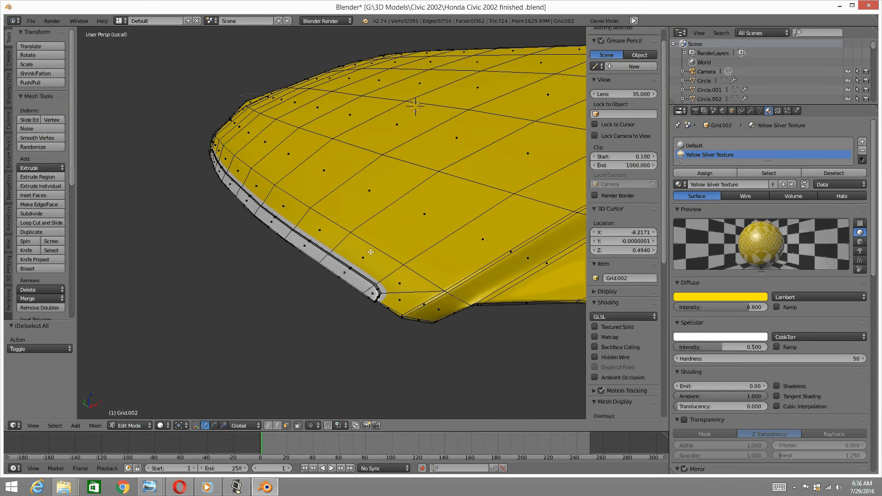
key(l)
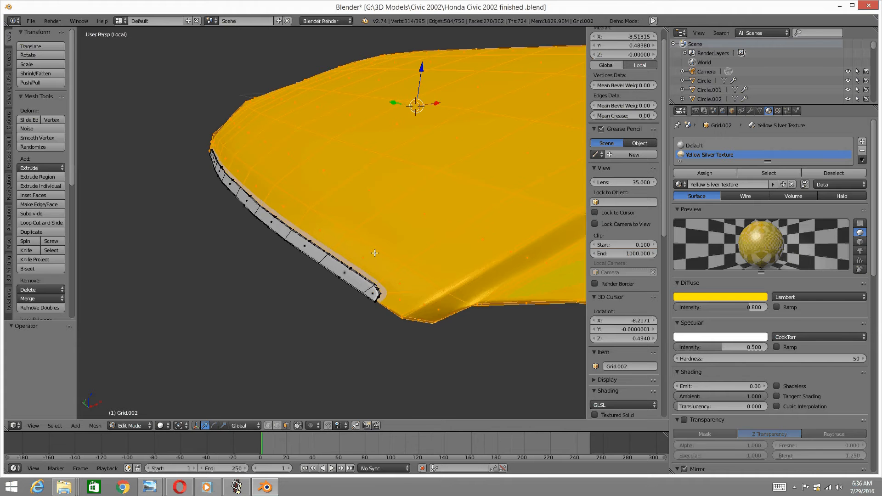
key(ctrl+i)
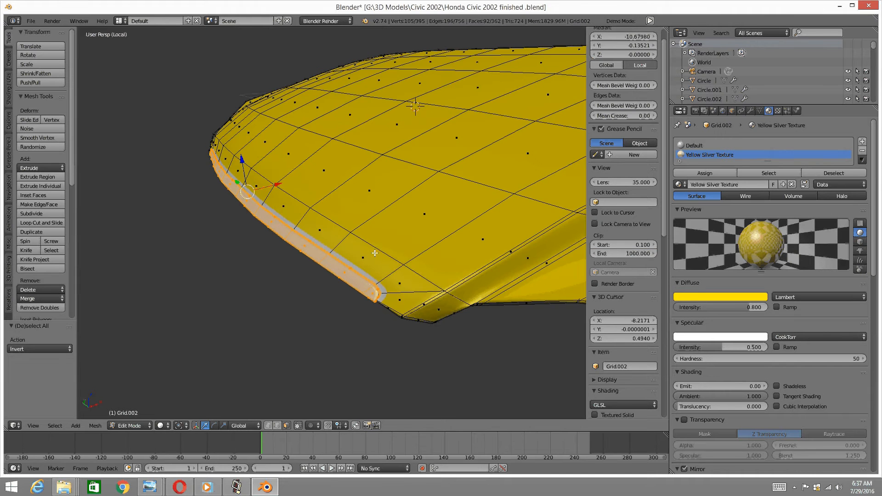
Add a new material to the hood object and name it Silver Color
click(863, 142)
click(702, 192)
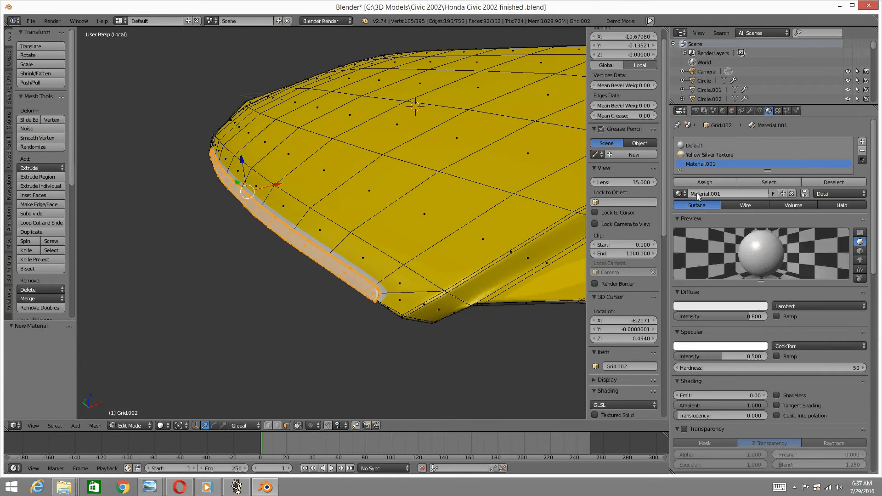
text(Silver Color)
key(Return)
Enable Mirror on Silver Color with a reflectivity of 0.5 and assign the material to the selected front lip faces
scroll(702, 300, down, 8)
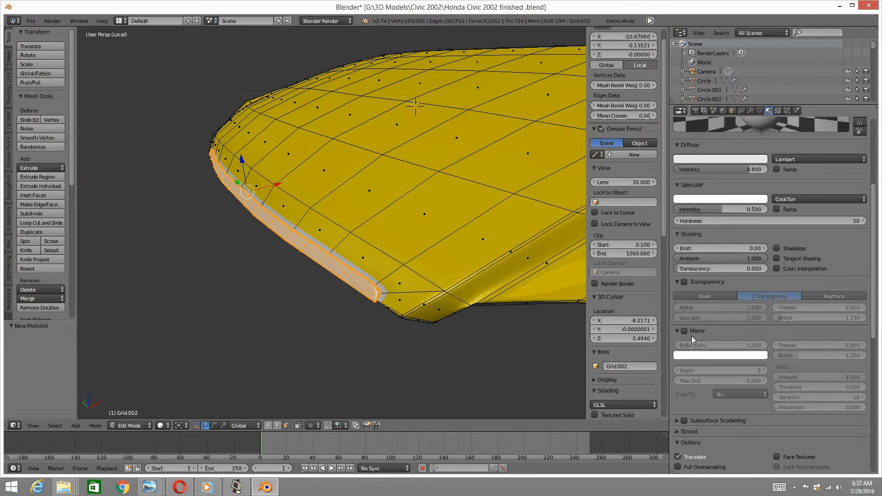
click(737, 345)
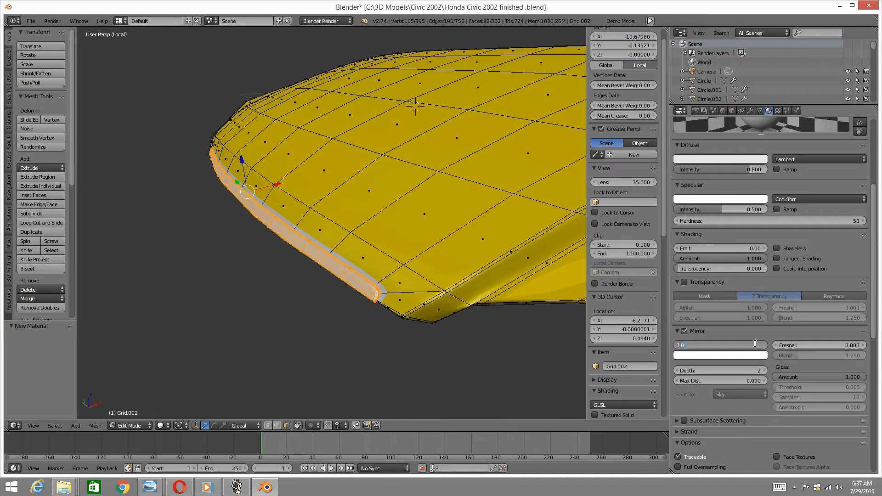
text(0.5)
key(Return)
scroll(765, 274, up, 8)
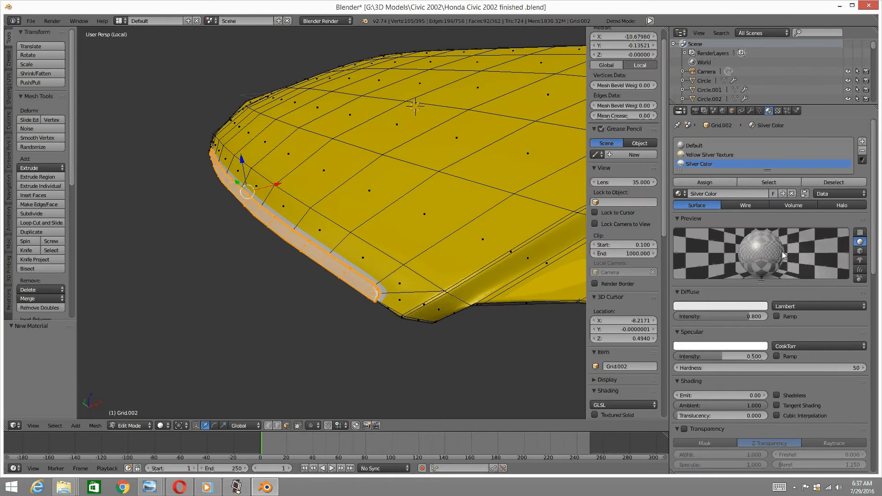
click(691, 182)
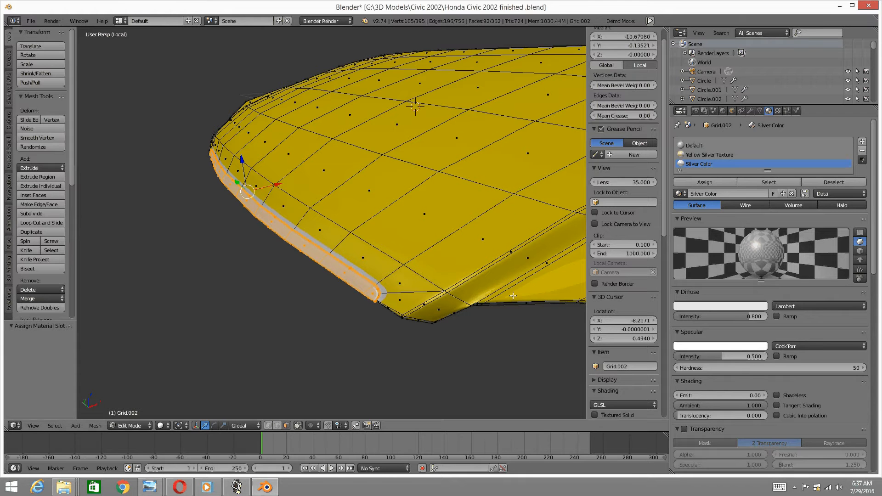
Deselect all of the hood's geometry and switch to edge selection
mouse_move(375, 269)
middle_down()
mouse_move(353, 268)
mouse_move(362, 264)
middle_up()
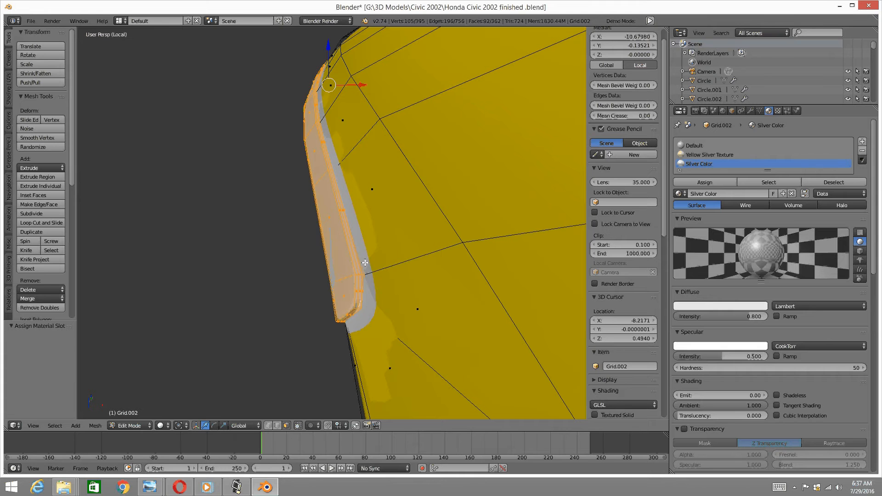
key(a)
key(ctrl+Tab)
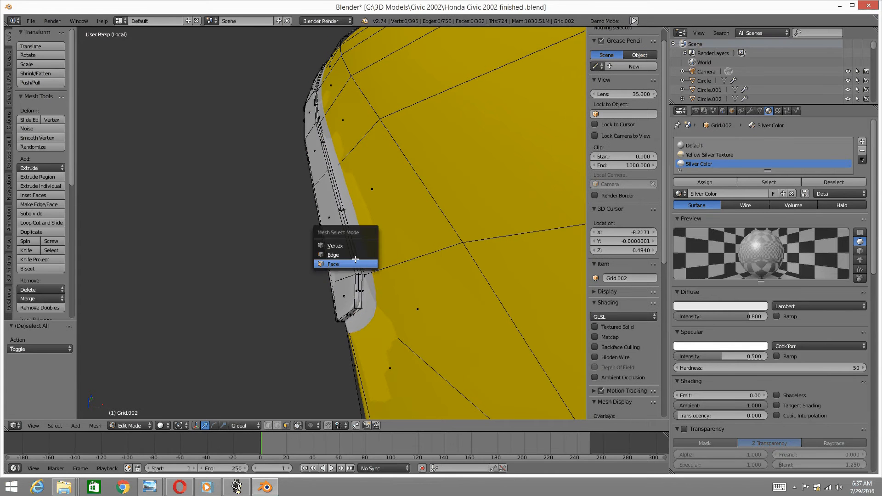
click(354, 258)
scroll(365, 282, up, 2)
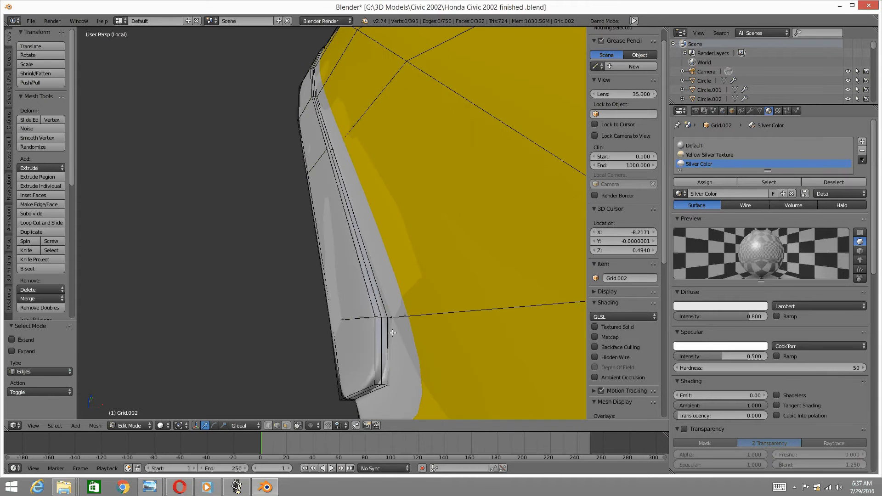
alt+right_click(391, 333)
key(a)
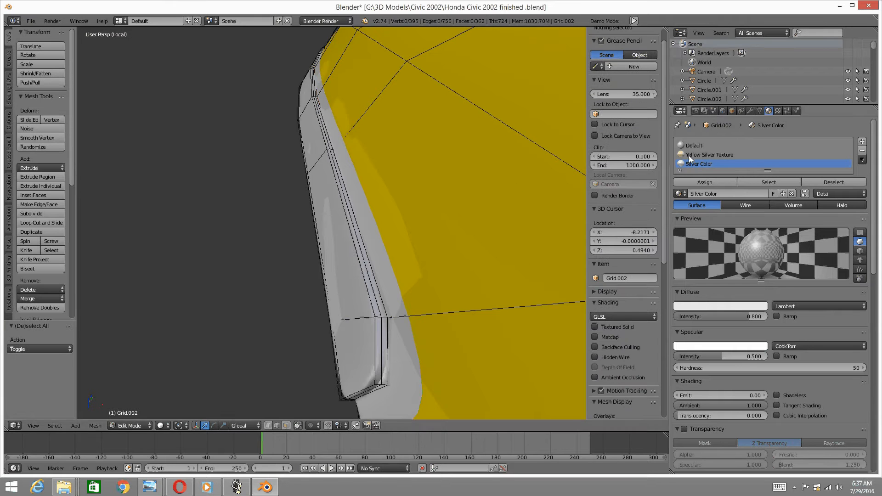
middle_drag(518, 186, 416, 219)
right_click(416, 219)
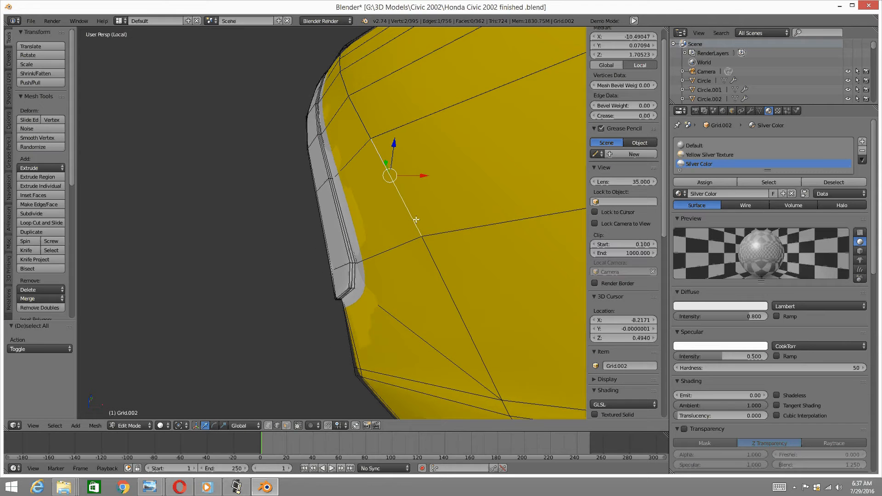
Set the hood's Subsurf modifier to 0 viewport subdivisions
click(750, 111)
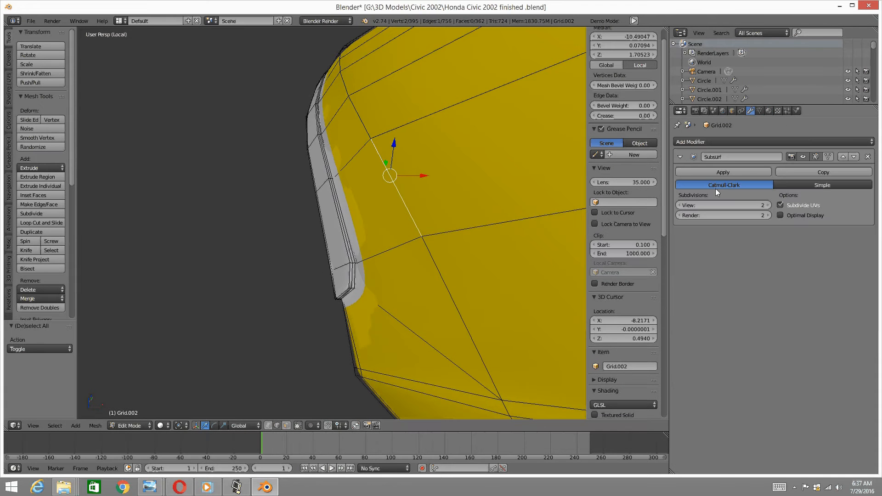
click(680, 205)
click(680, 205)
Select the edge loops along the border between the front lip and the yellow hood and raise their mean crease
scroll(409, 261, up, 1)
middle_drag(408, 261, 492, 230)
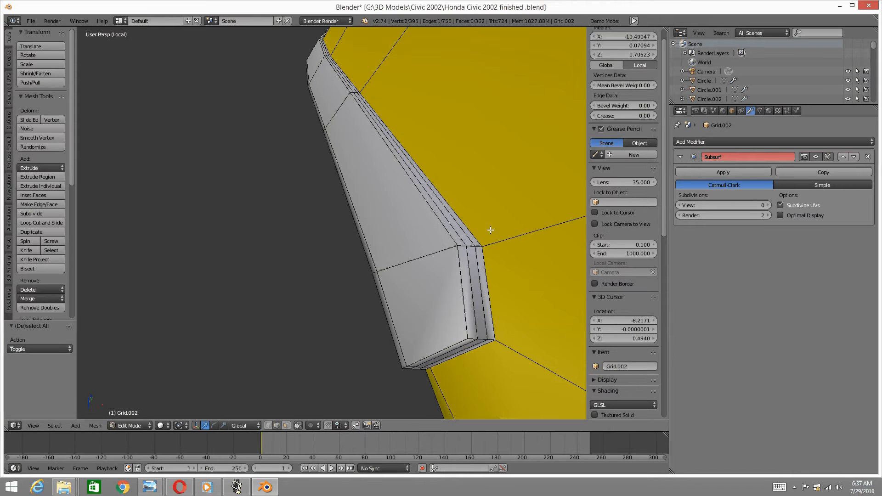
alt+right_click(488, 285)
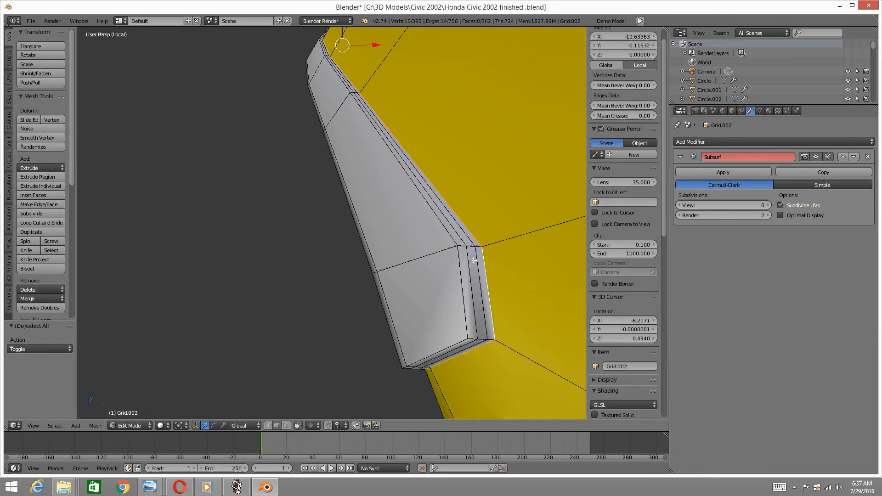
middle_drag(474, 260, 365, 211)
alt+shift+right_click(379, 242)
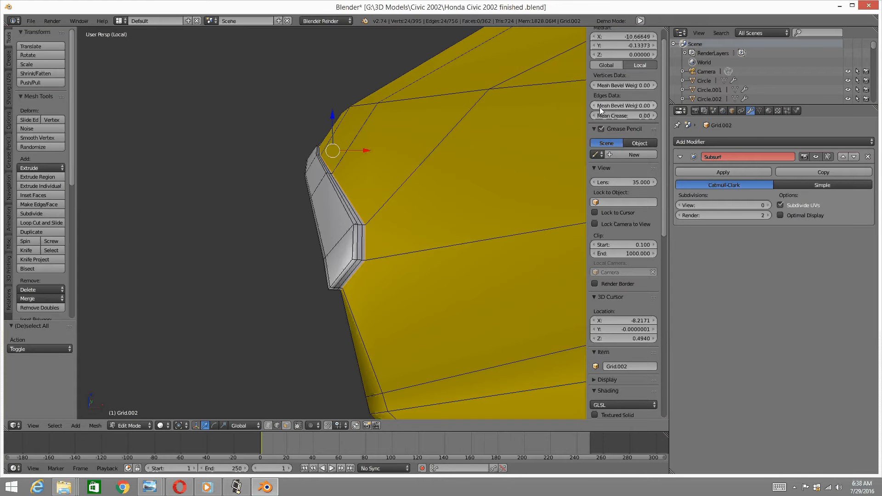
drag(602, 115, 652, 115)
middle_drag(271, 188, 348, 190)
key(a)
Set the Subsurf modifier's viewport subdivisions to 2 and return the hood to Object Mode
scroll(276, 193, down, 4)
scroll(348, 191, up, 2)
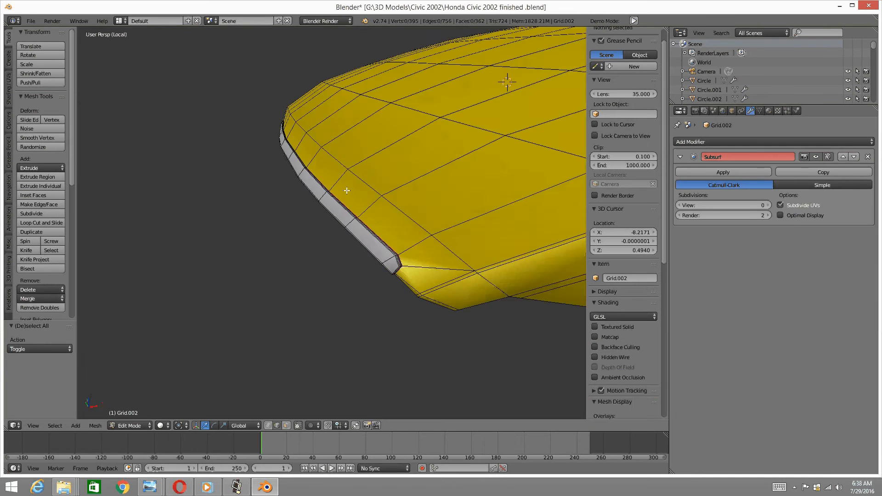
click(769, 206)
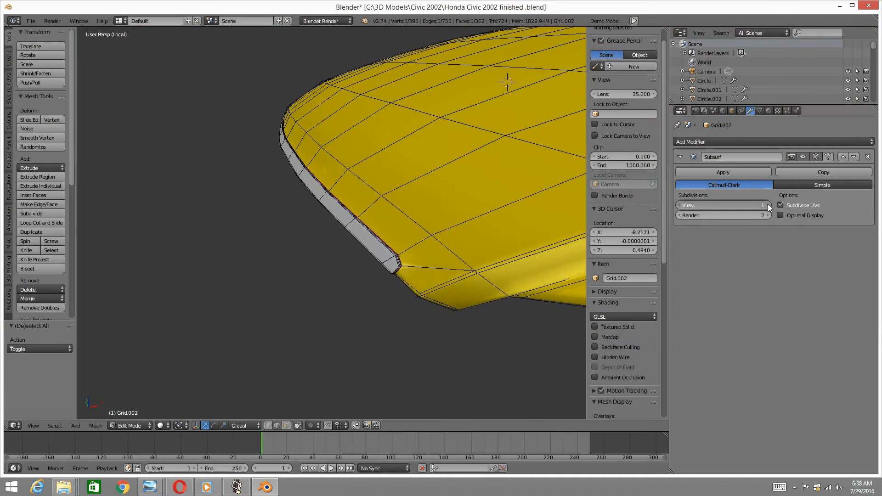
click(769, 206)
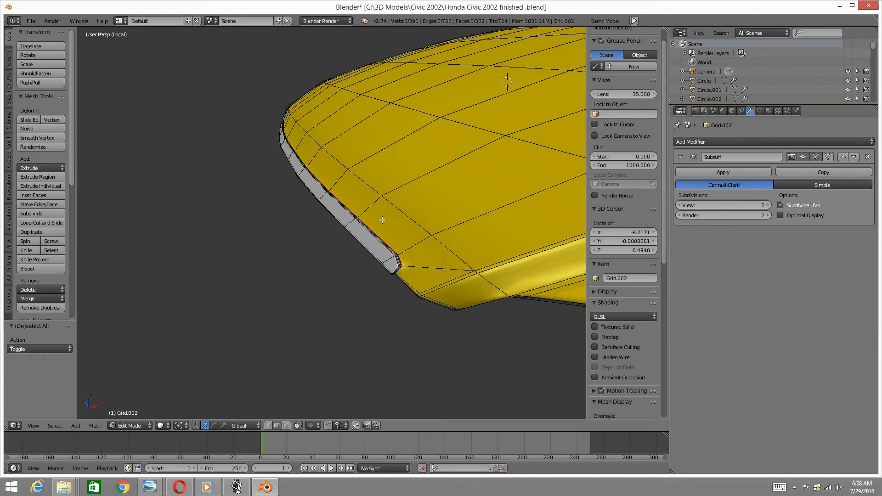
middle_drag(382, 219, 384, 227)
key(Tab)
click(327, 223)
Examine the smoothed hood and the edge of its silver front lip from several angles
middle_drag(325, 225, 288, 346)
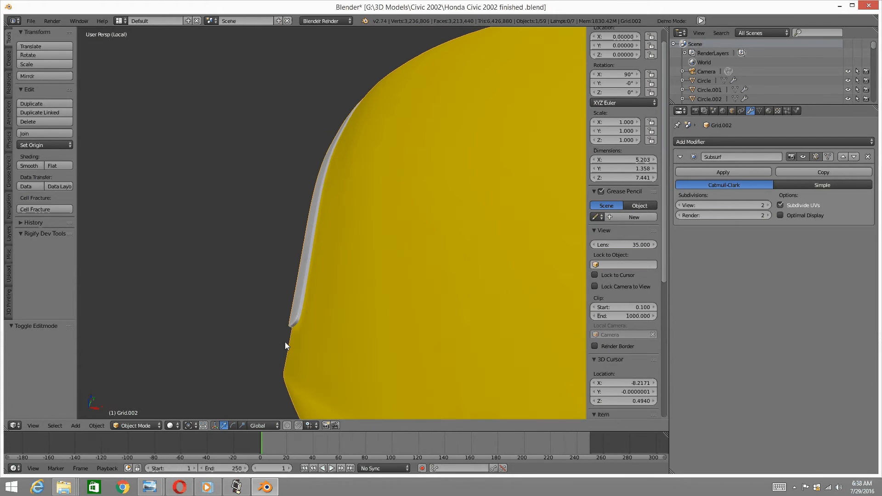
middle_drag(340, 178, 398, 232)
scroll(398, 232, up, 5)
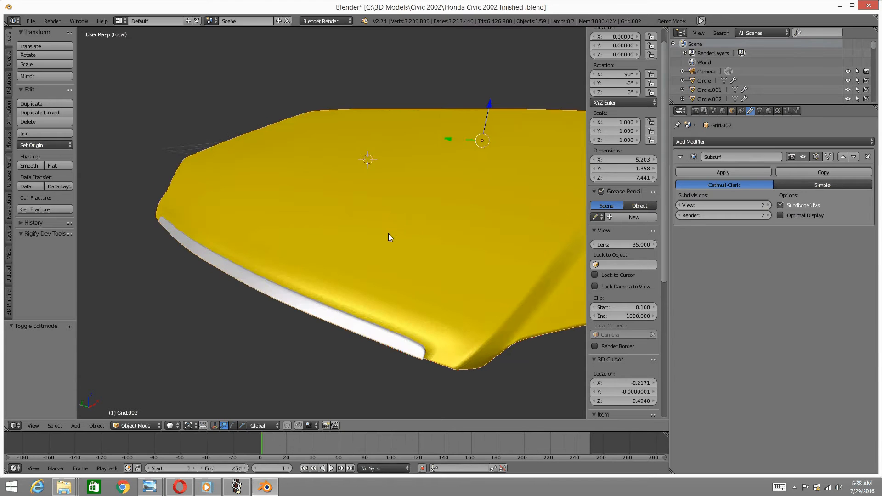
scroll(363, 250, down, 2)
middle_drag(343, 248, 329, 263)
scroll(329, 260, down, 3)
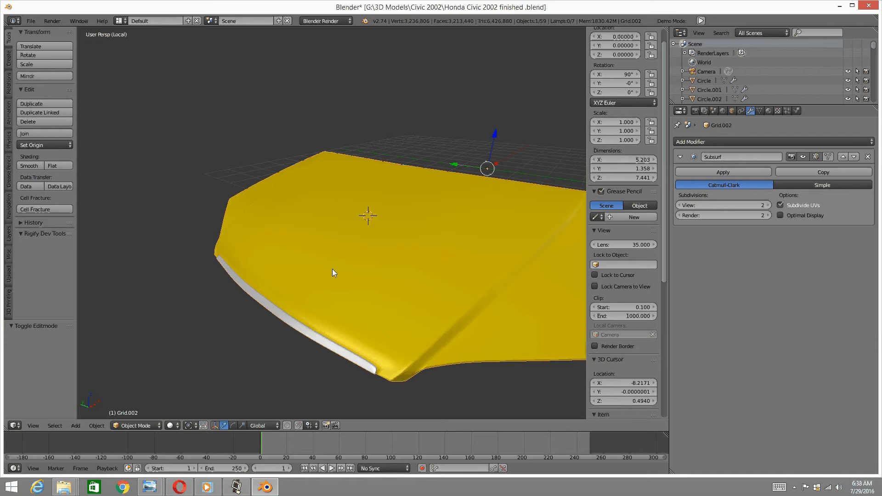
middle_drag(311, 285, 301, 296)
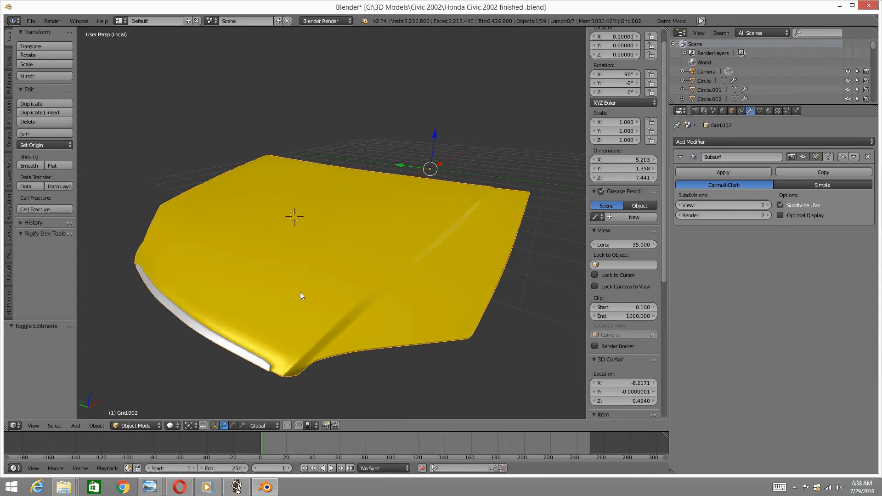
Leave local view to show the hood together with the whole car
key(KP_Divide)
middle_drag(260, 274, 261, 291)
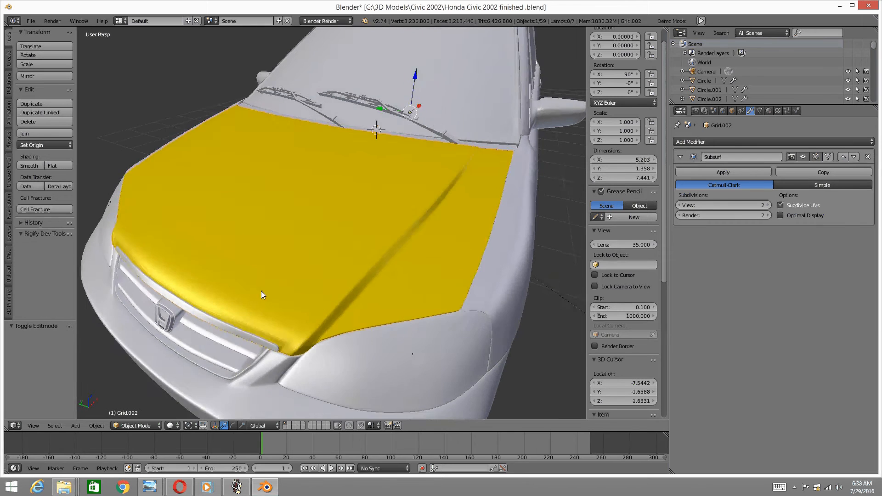
scroll(261, 291, down, 3)
middle_drag(225, 336, 216, 316)
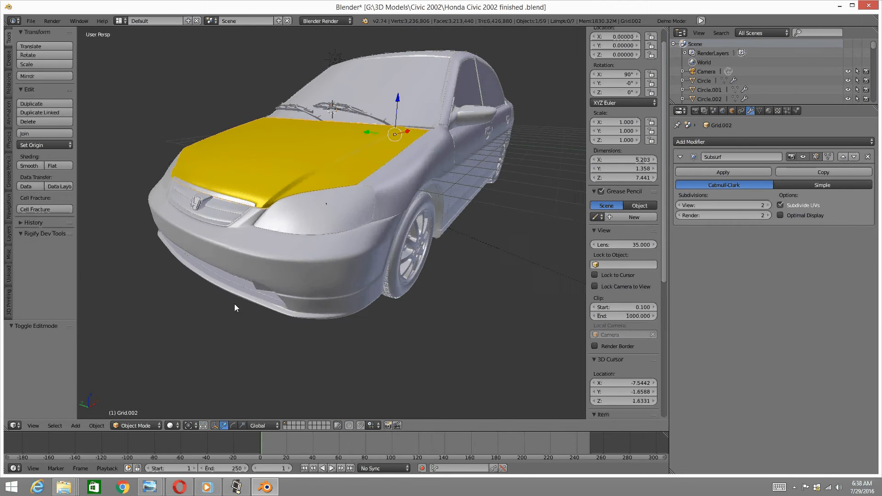
Select the front fenders and isolate them in local view
shift+right_click(402, 186)
middle_drag(200, 247, 415, 247)
key(KP_Divide)
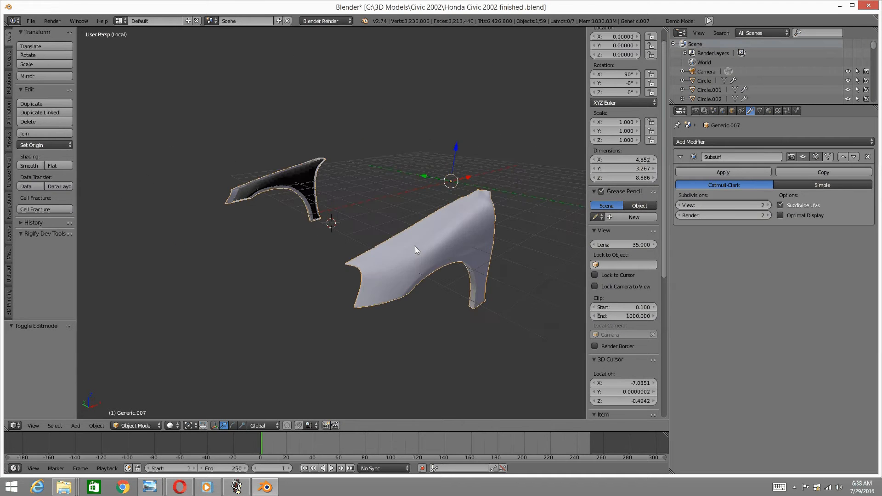
scroll(396, 235, up, 5)
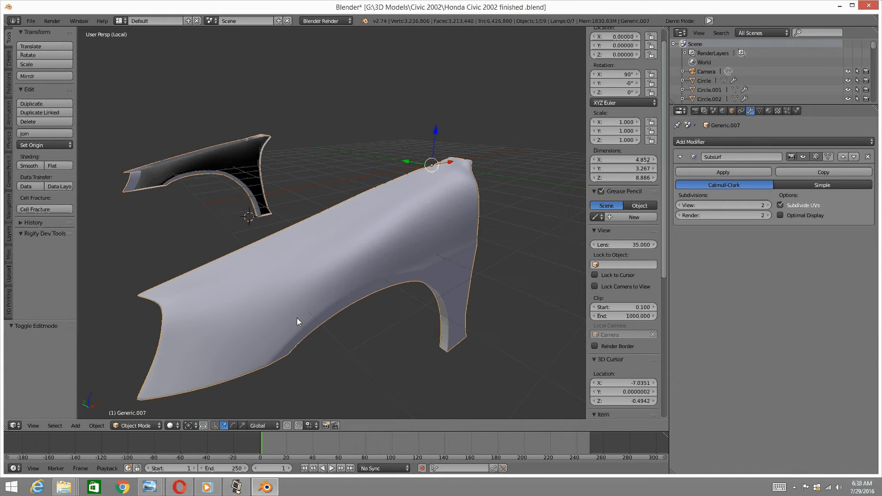
middle_drag(284, 267, 293, 261)
Put the front fenders into Edit Mode and select all of their geometry
key(Tab)
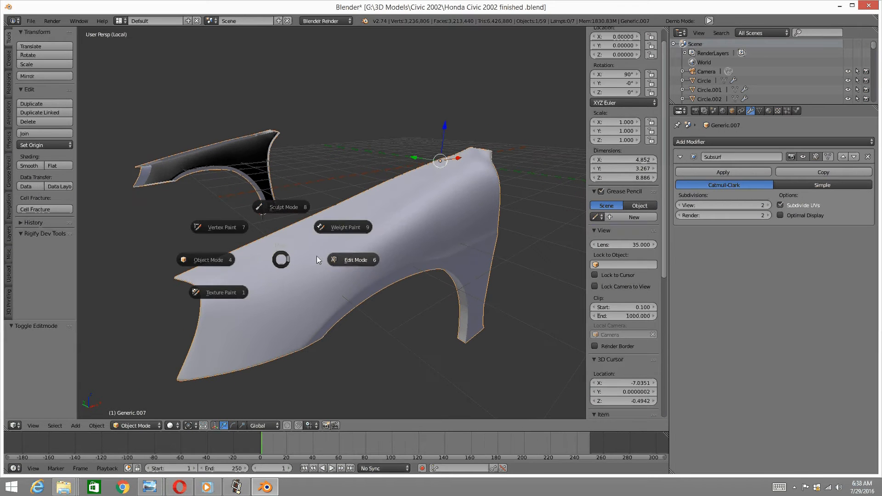
click(343, 260)
key(a)
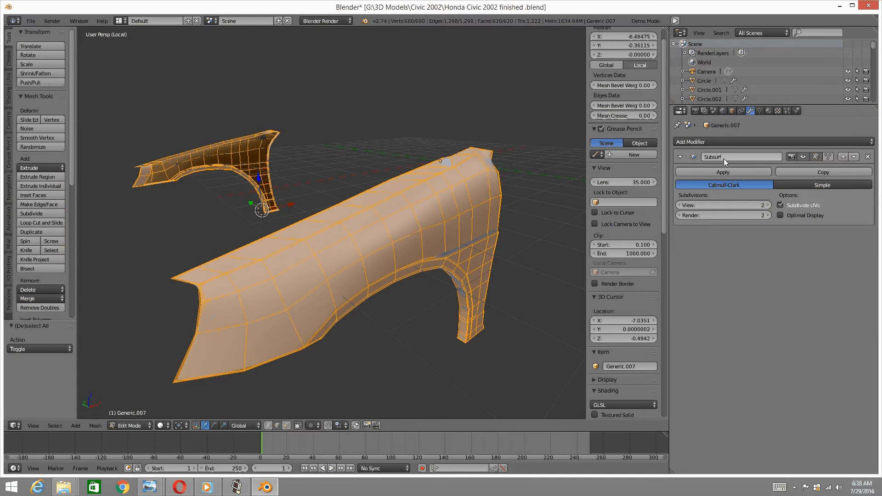
Add a second material slot to the front fenders, pick Yellow Silver Texture, and assign it to the selected geometry
click(769, 110)
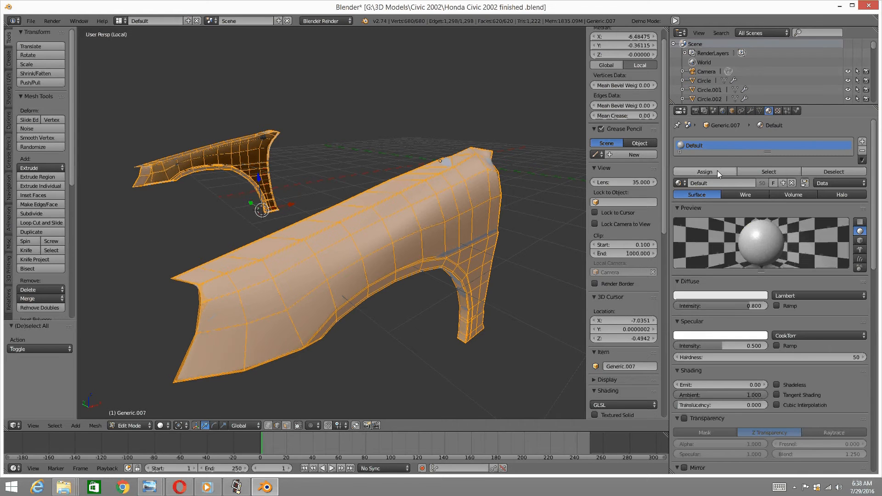
click(863, 141)
click(679, 184)
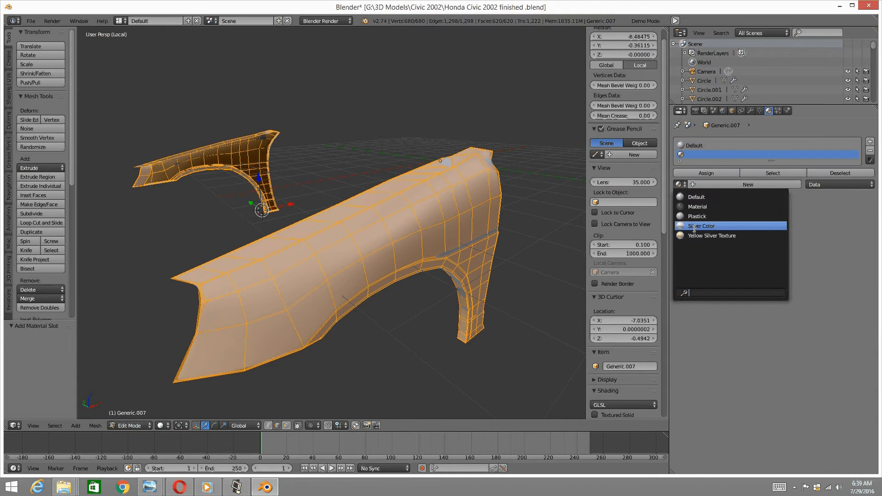
click(708, 236)
click(695, 170)
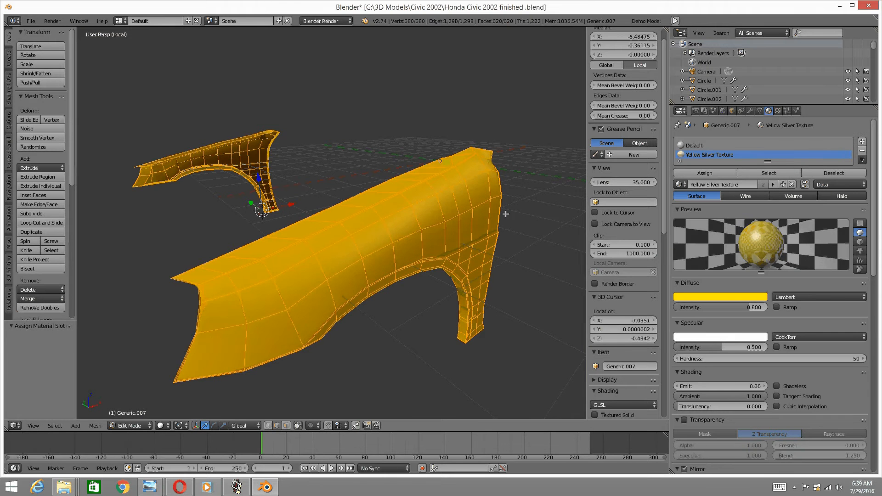
key(a)
Leave local view to show the fenders on the whole car, and return them to Object Mode
scroll(377, 215, down, 6)
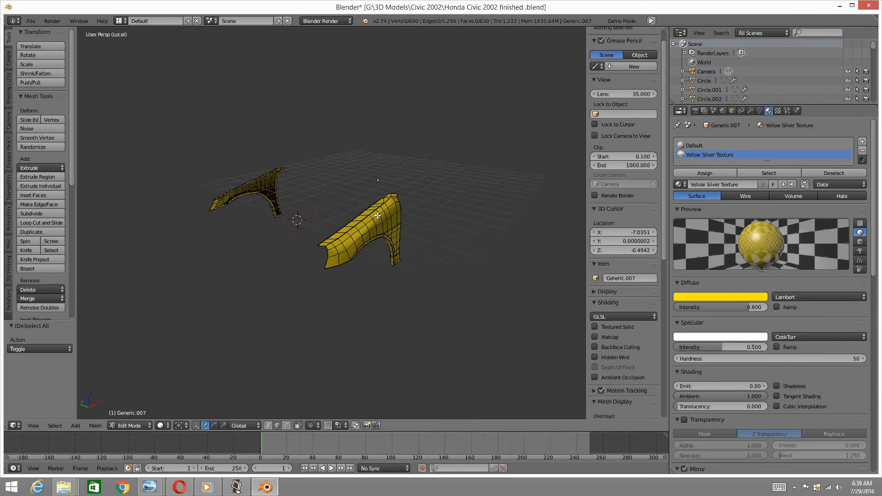
key(KP_Divide)
middle_drag(478, 242, 354, 221)
scroll(354, 220, up, 3)
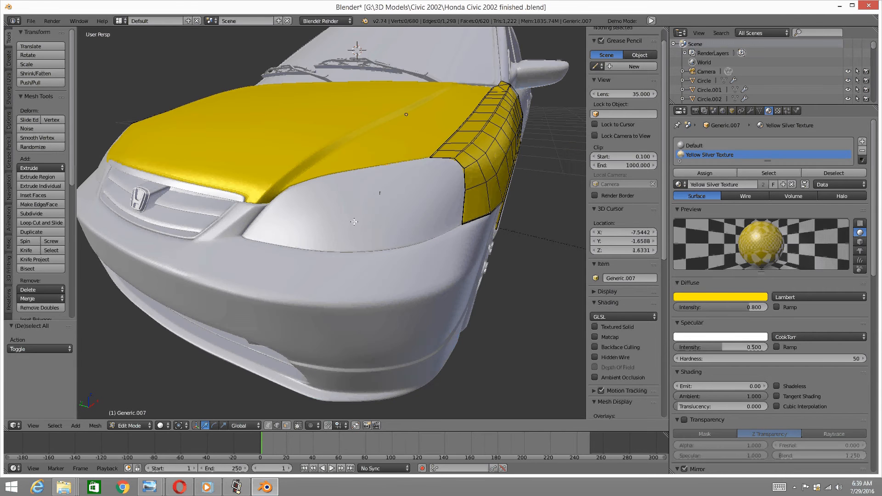
key(Tab)
click(296, 223)
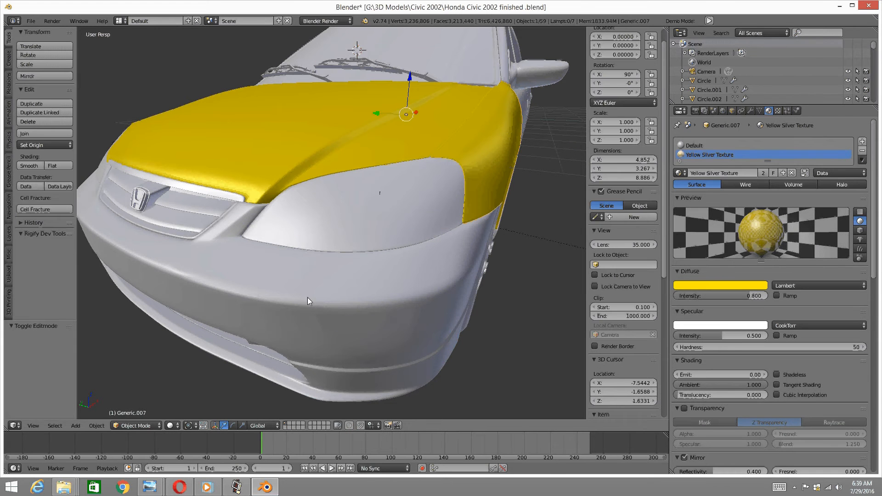
Select the front bumper and isolate it in local view
right_click(307, 298)
key(KP_Divide)
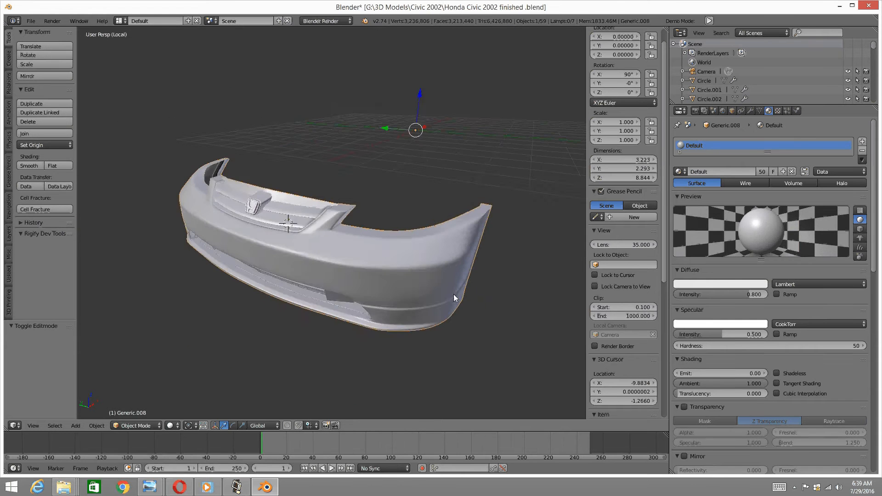
scroll(418, 244, up, 3)
middle_drag(372, 214, 311, 231)
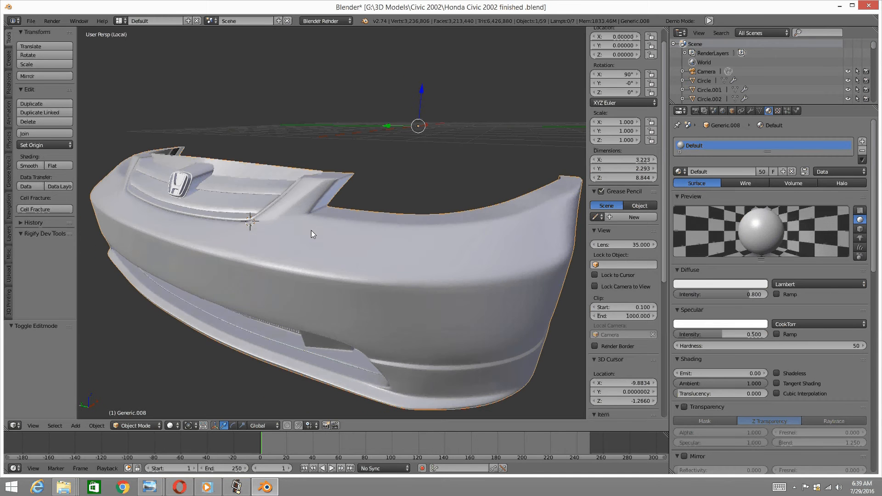
Put the front bumper into Edit Mode and select the linked geometry of its outer shell
key(Tab)
click(363, 253)
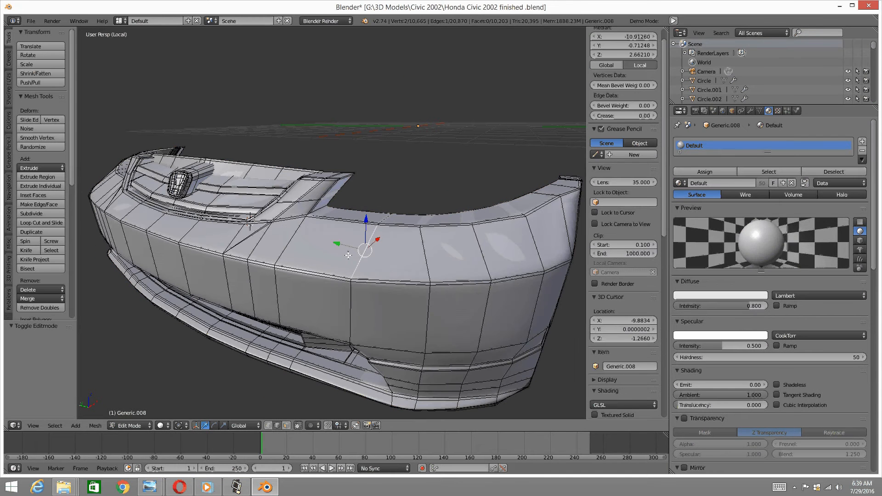
key(ctrl+l)
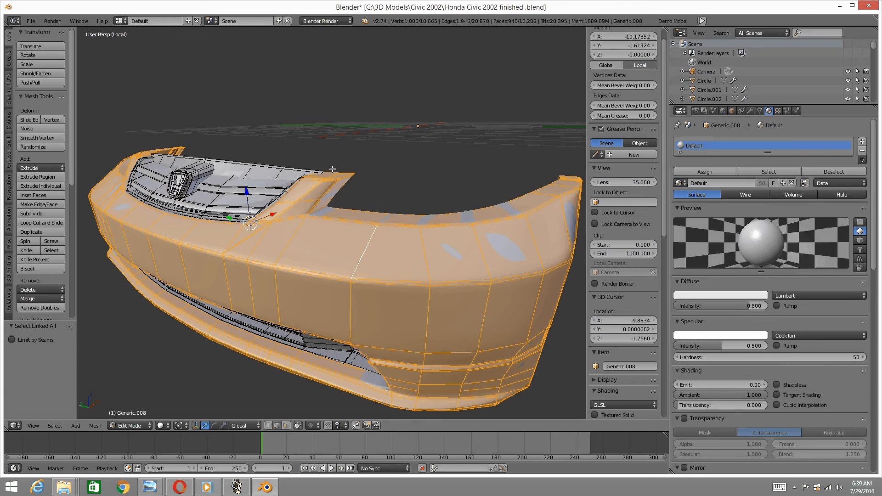
Add a second material slot to the bumper with Yellow Silver Texture and assign it to the selected shell
scroll(347, 254, down, 1)
middle_drag(244, 211, 405, 212)
middle_drag(483, 213, 357, 234)
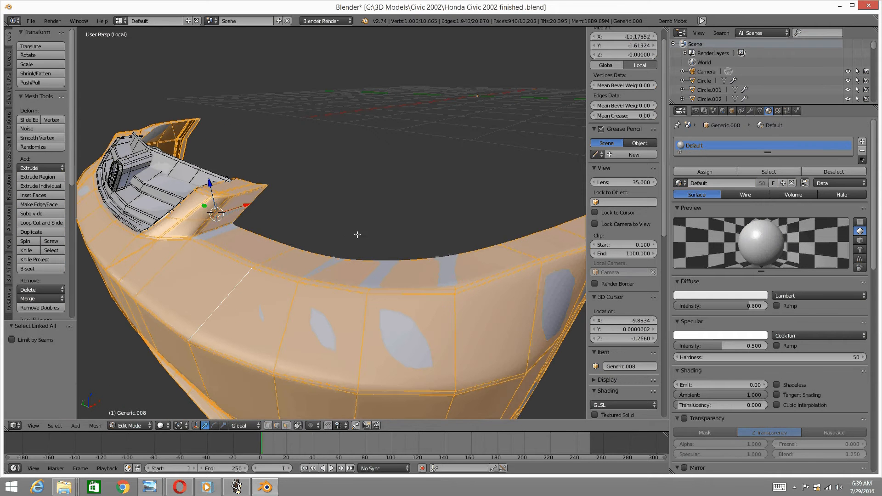
click(863, 142)
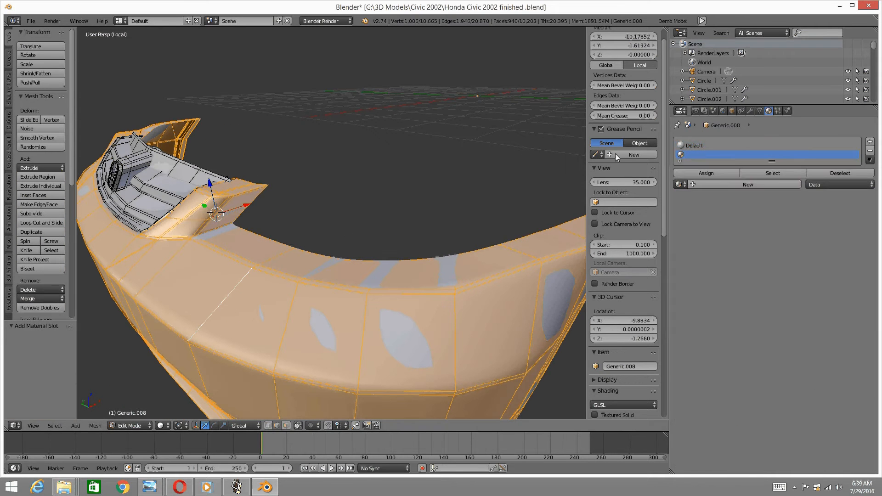
click(679, 184)
click(691, 235)
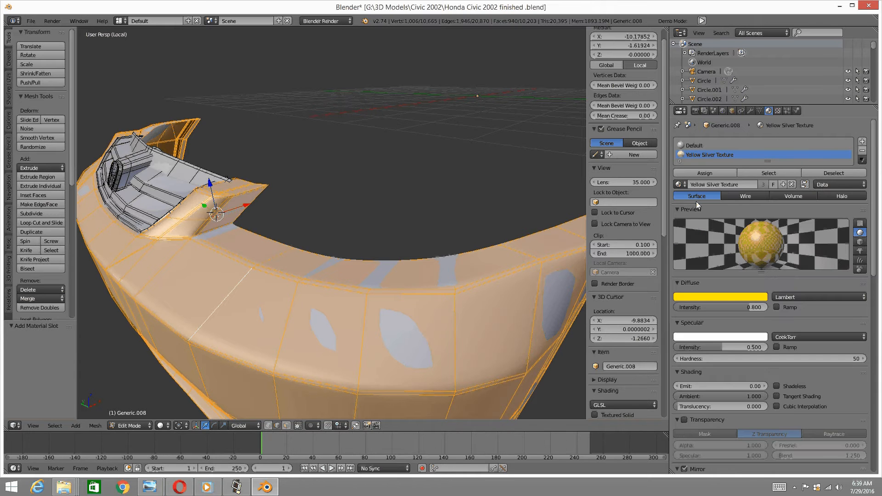
click(689, 173)
key(a)
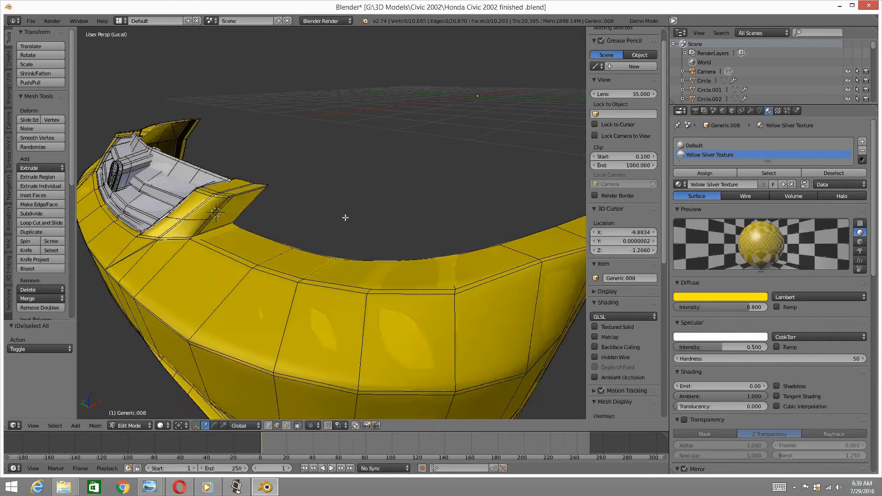
Select the linked mesh of the lower grille and hide all other bumper geometry
scroll(342, 217, down, 3)
middle_drag(284, 225, 361, 264)
scroll(404, 259, up, 4)
scroll(337, 282, up, 1)
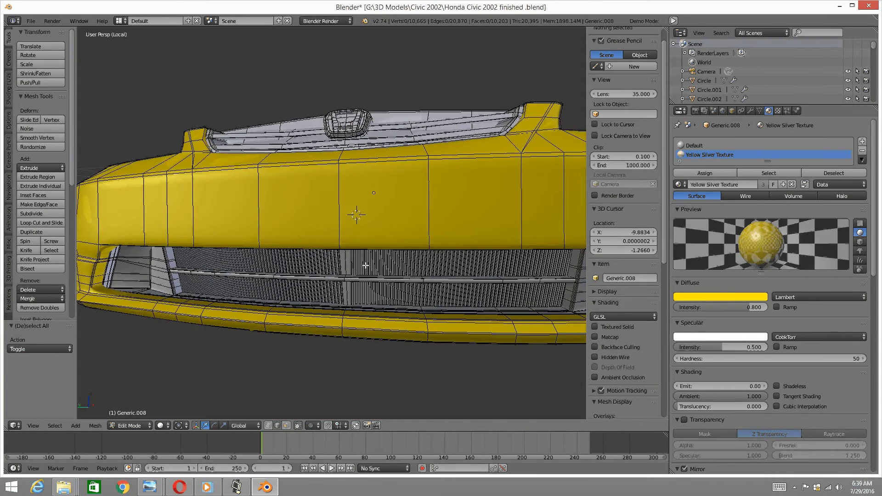
right_click(366, 265)
key(ctrl+l)
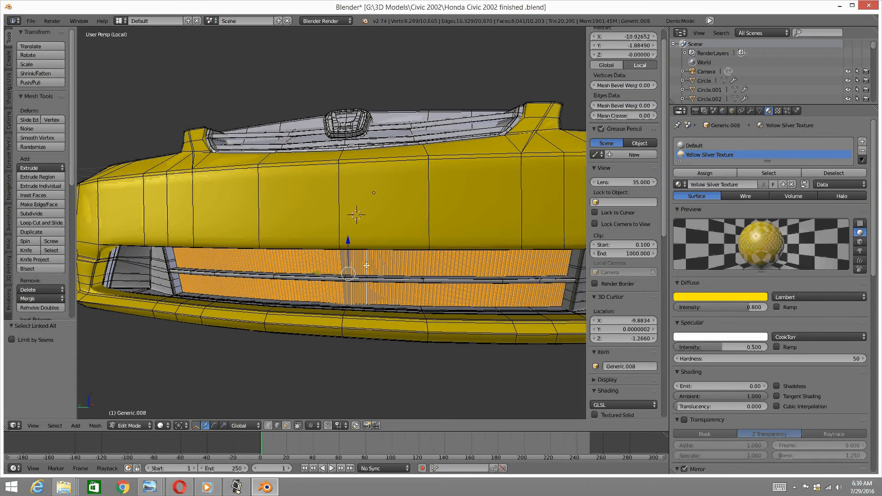
key(a)
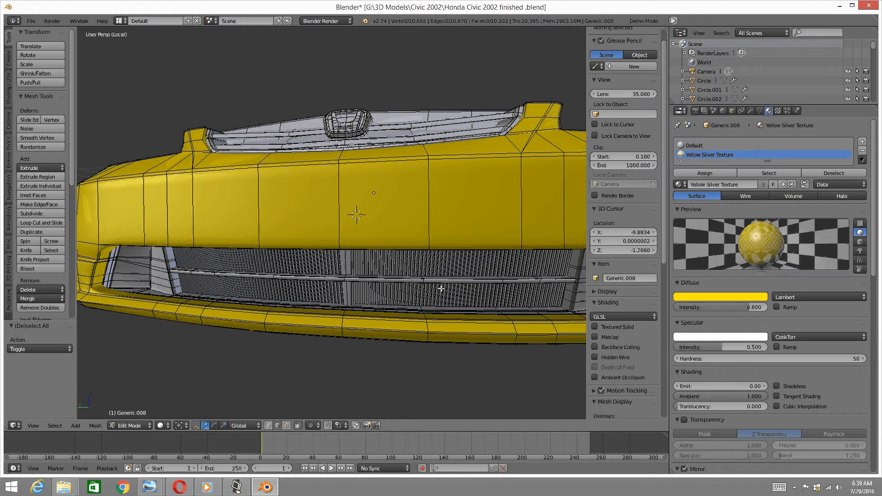
right_click(359, 264)
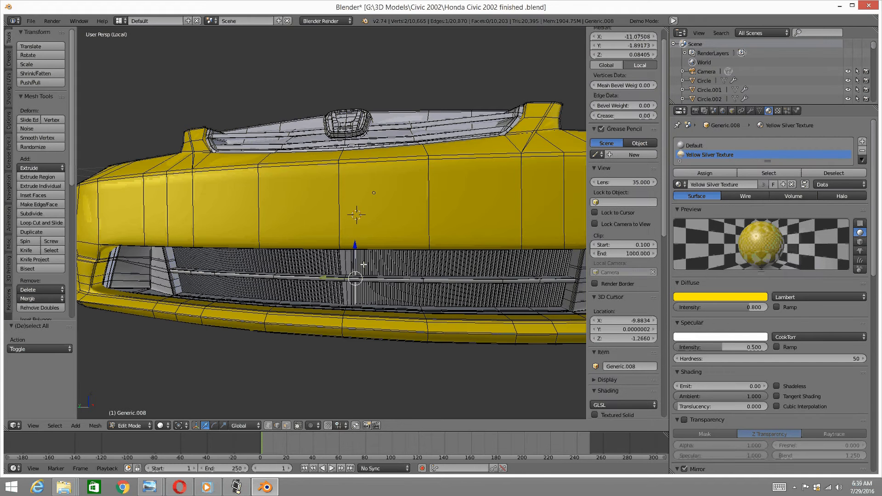
key(ctrl+l)
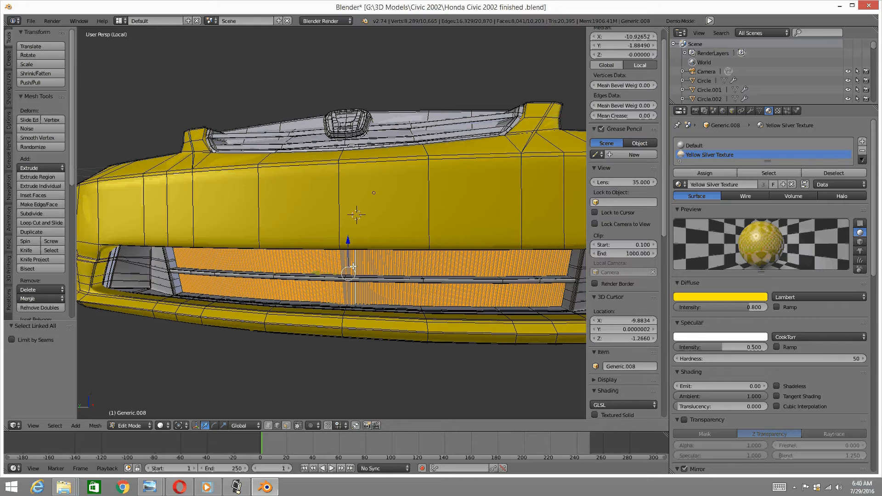
key(ctrl+i)
key(h)
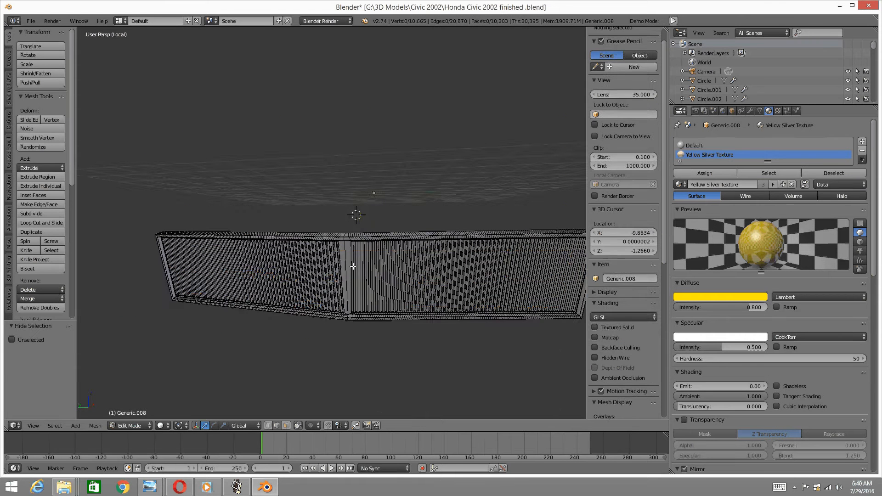
Select the entire lower grille mesh and unwrap it using Smart UV Project with the default settings
middle_drag(315, 197, 295, 329)
key(a)
key(a)
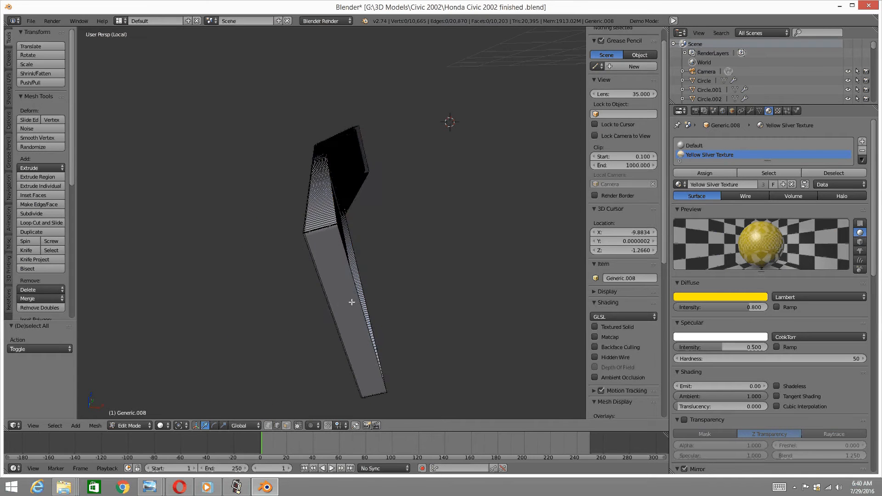
alt+right_click(352, 301)
middle_drag(331, 306, 358, 295)
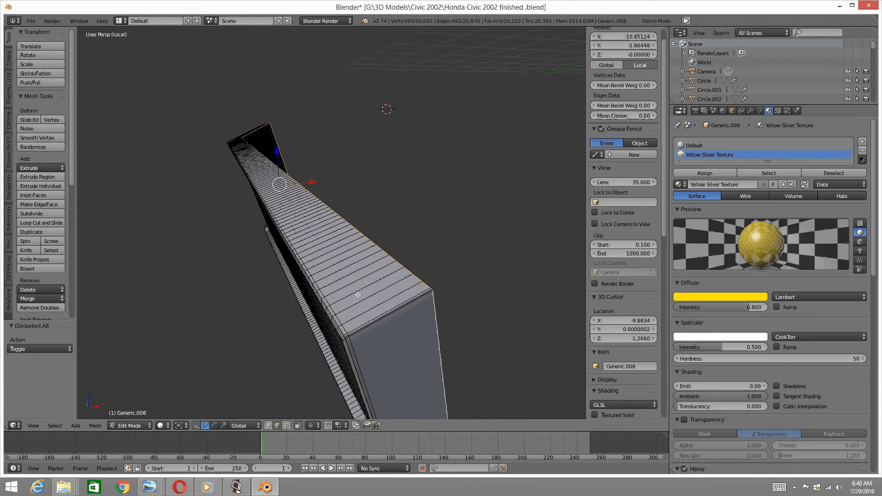
key(l)
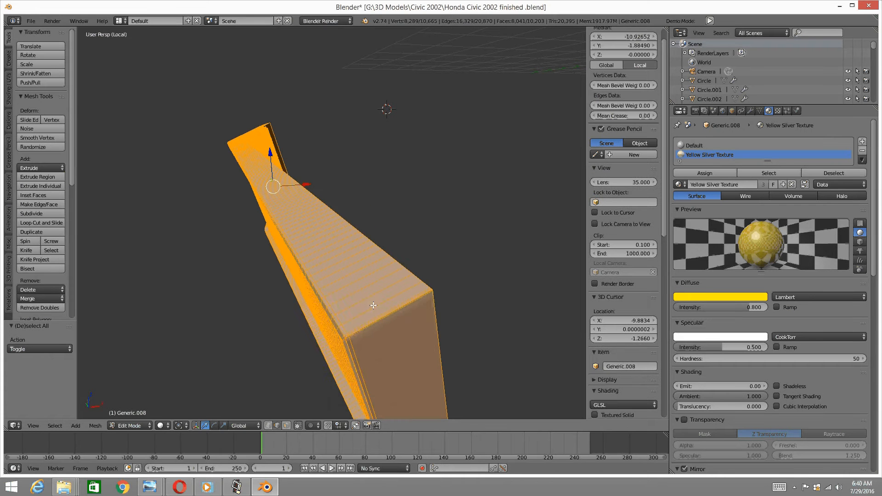
key(u)
click(373, 309)
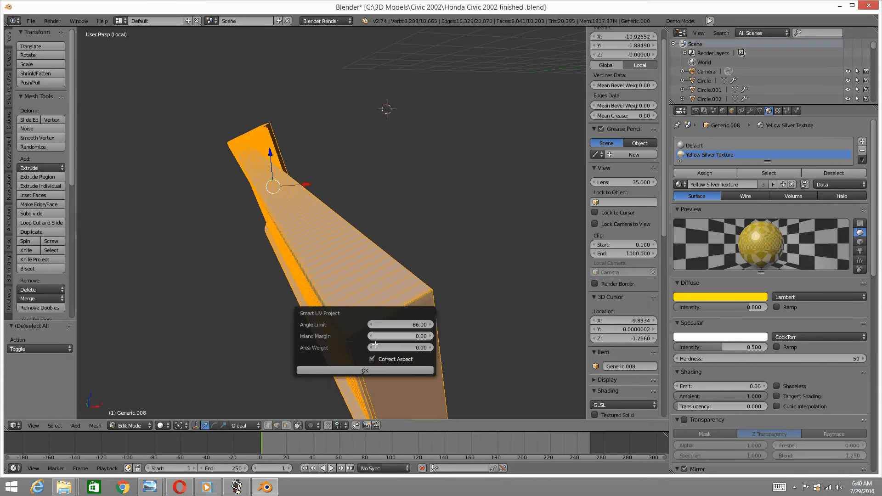
click(368, 370)
key(a)
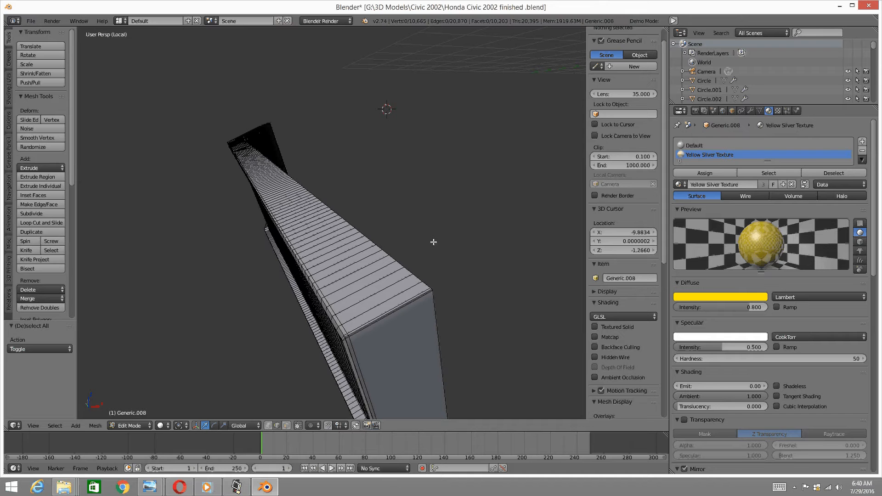
Reveal the hidden bumper geometry, then select the lower grille mesh and its intake surround with all linked geometry
key(alt+h)
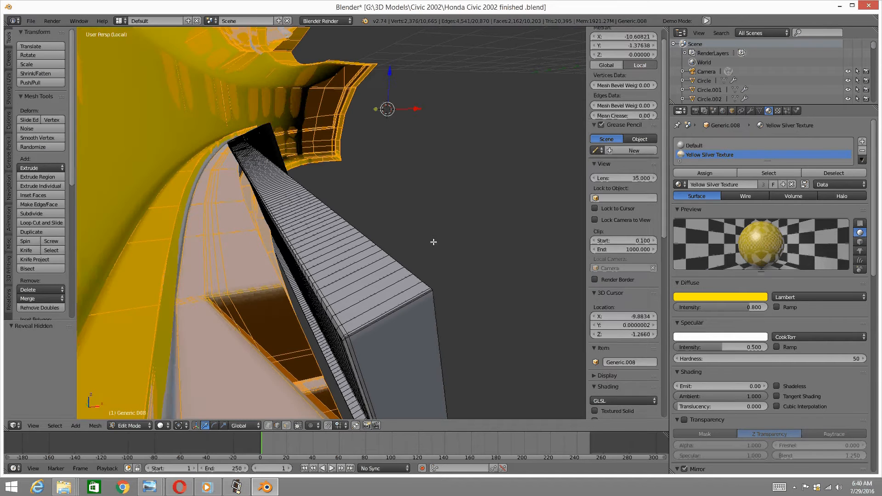
key(a)
middle_drag(353, 173, 290, 212)
right_click(253, 251)
middle_drag(253, 250, 270, 253)
shift+right_click(272, 279)
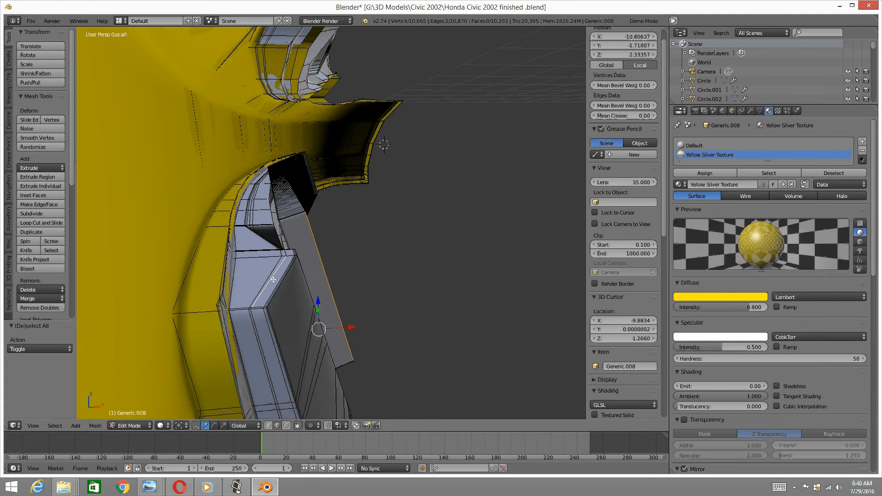
middle_drag(229, 280, 287, 274)
middle_drag(339, 257, 360, 256)
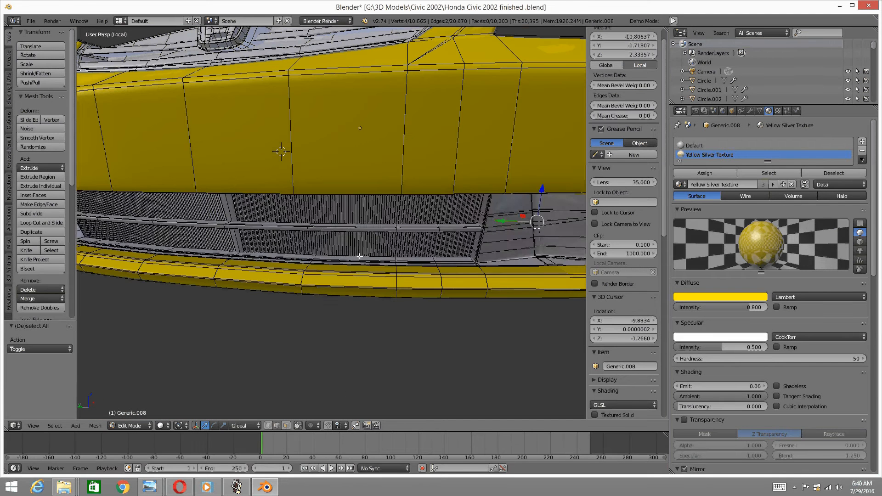
key(ctrl+l)
Add the panel behind the upper grille and Honda emblem to the current selection
middle_drag(407, 137, 389, 260)
scroll(388, 259, up, 2)
middle_drag(430, 202, 346, 244)
shift+right_click(436, 217)
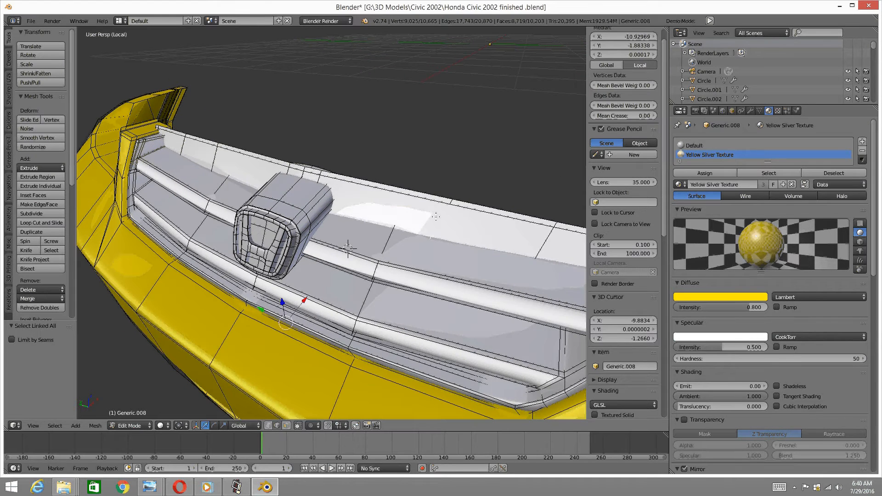
alt+shift+right_click(436, 201)
middle_drag(310, 244, 361, 217)
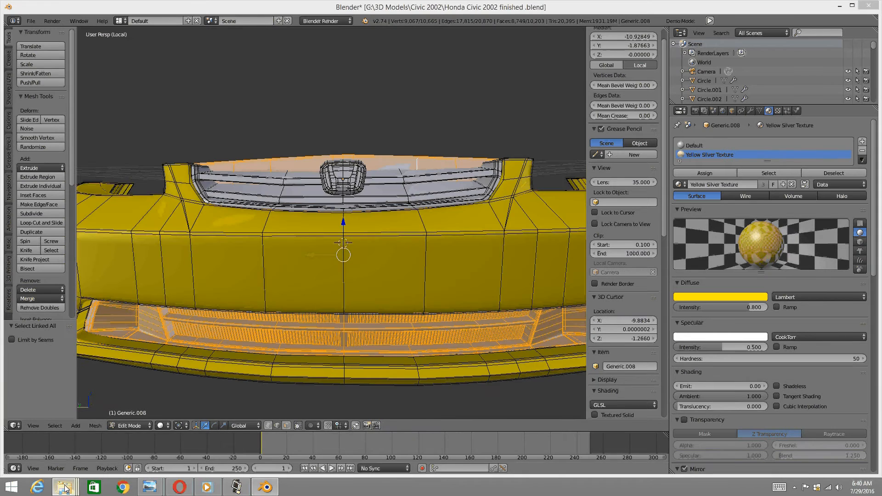
Switch to File Explorer, open hondacivic.jpg from the Civic 2002 folder, and examine the car's grille and bumper up close
mouse_move(64, 487)
click(96, 469)
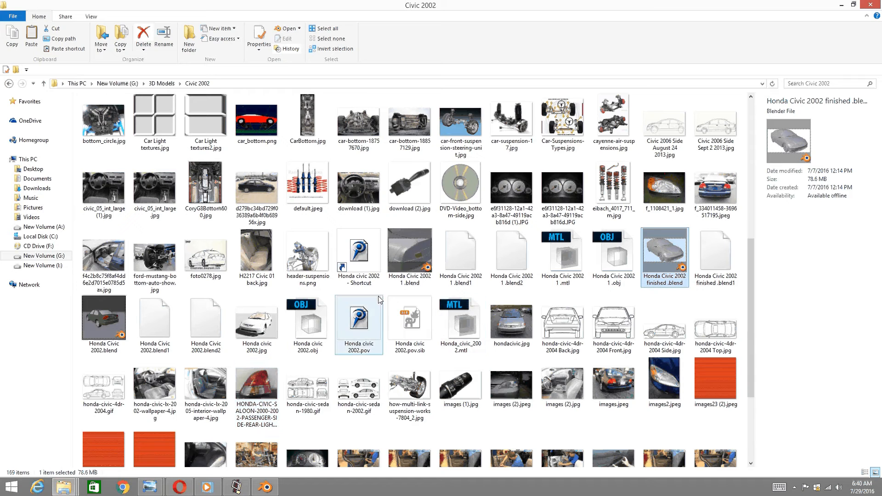
scroll(381, 340, down, 3)
scroll(490, 259, up, 3)
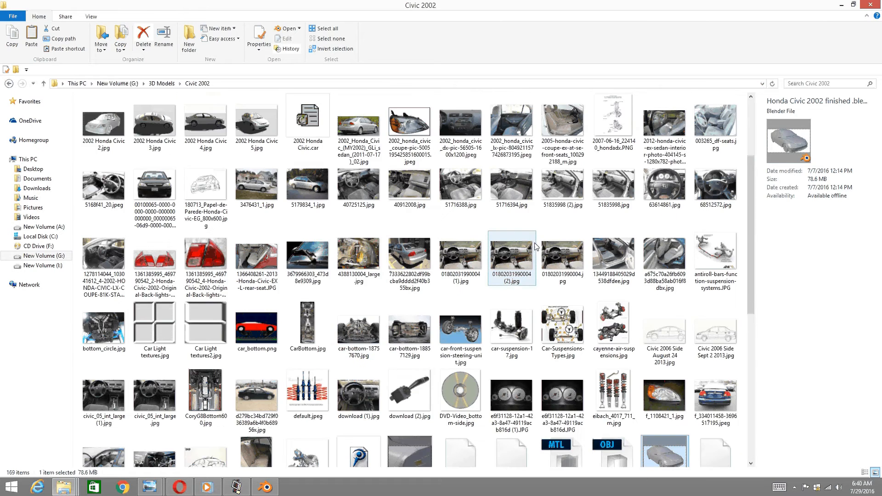
scroll(518, 287, down, 3)
double_click(511, 173)
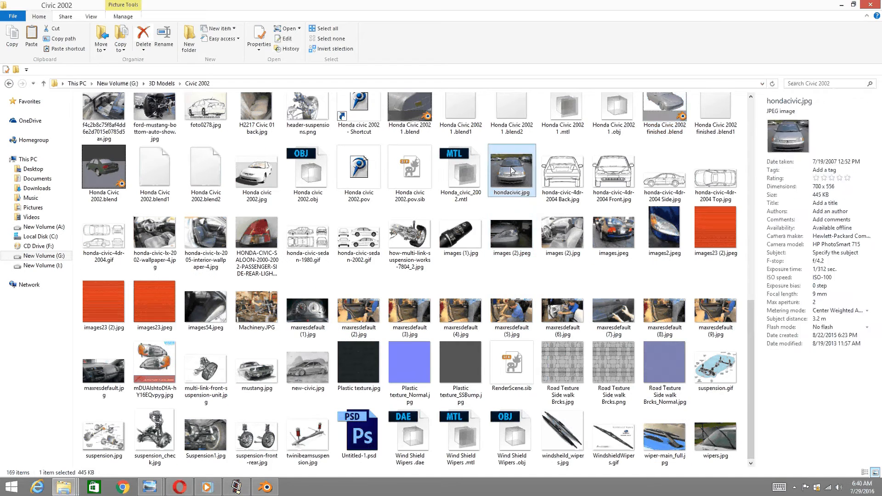
scroll(379, 271, up, 4)
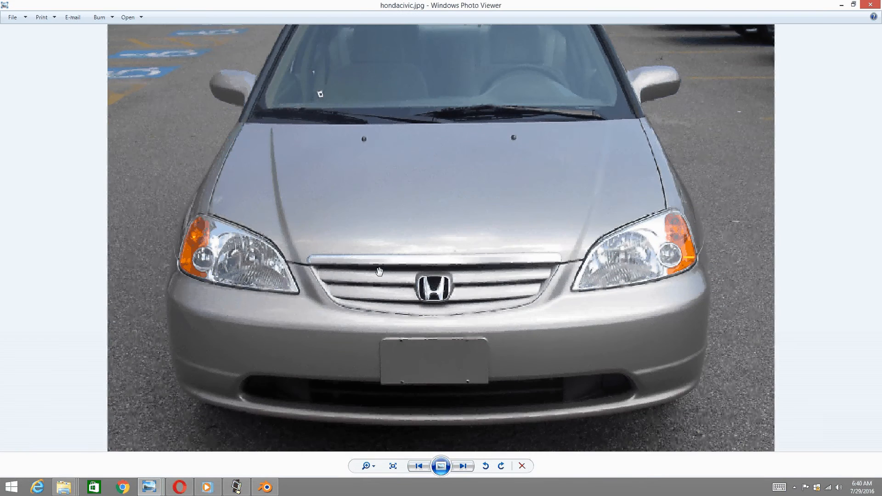
scroll(408, 266, up, 2)
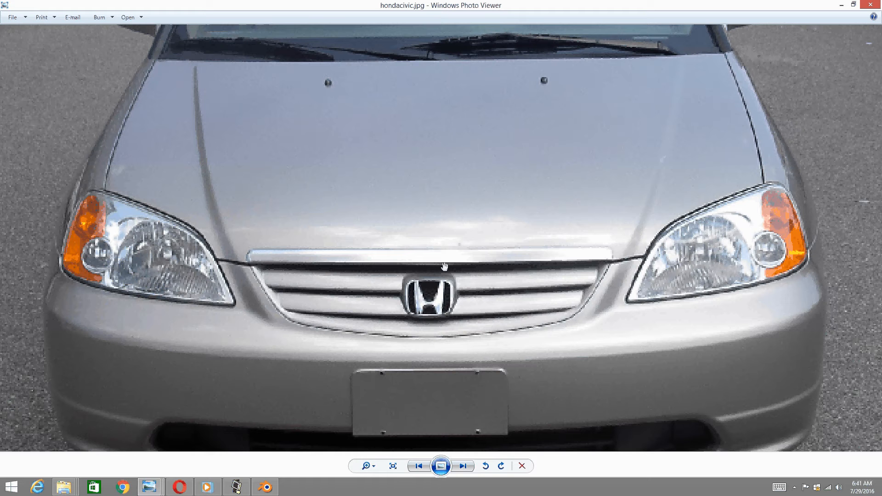
Open Honda civic 2002.jpg from the Civic 2002 folder and examine its grille, emblem and lower intake up close
scroll(318, 296, up, 2)
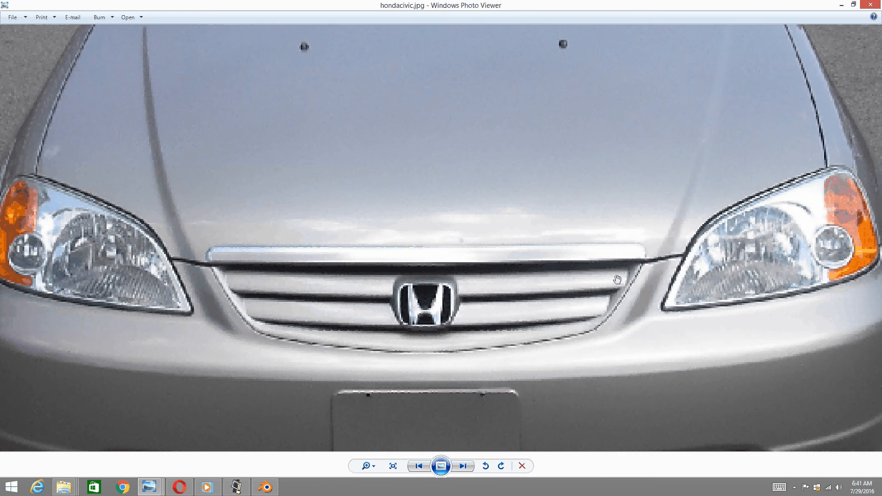
click(63, 488)
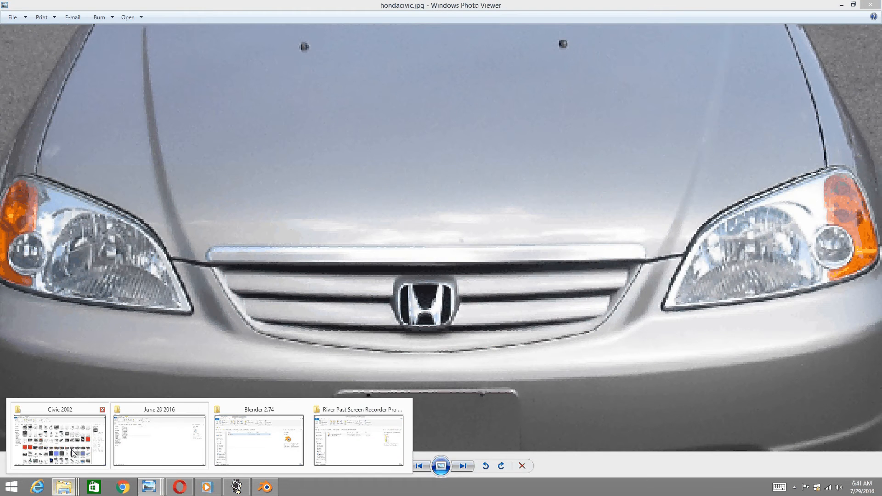
click(59, 440)
double_click(261, 175)
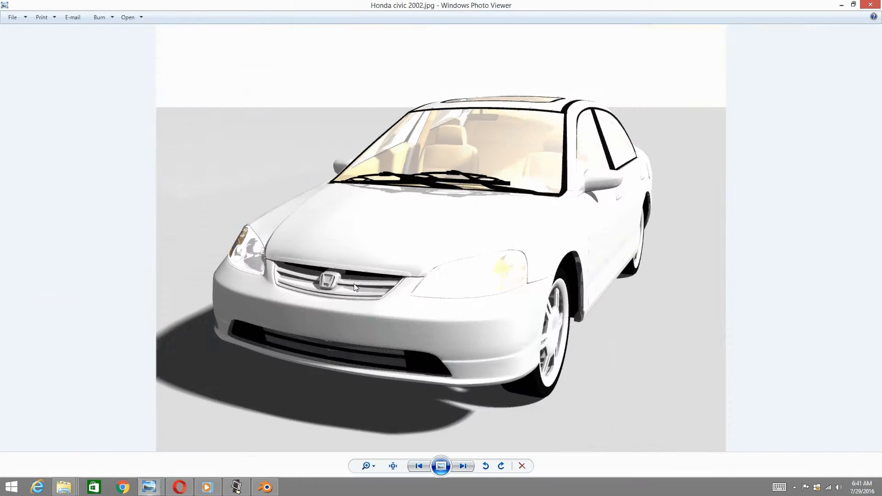
scroll(276, 313, up, 5)
scroll(276, 313, down, 3)
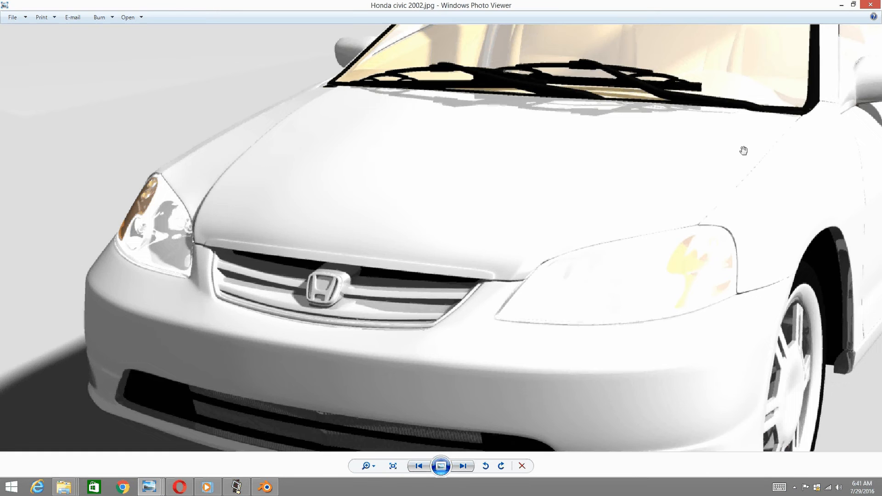
Open 2002 civic.png from the Civic 2002 folder and examine the rendered car's front grille and bumper up close
click(842, 5)
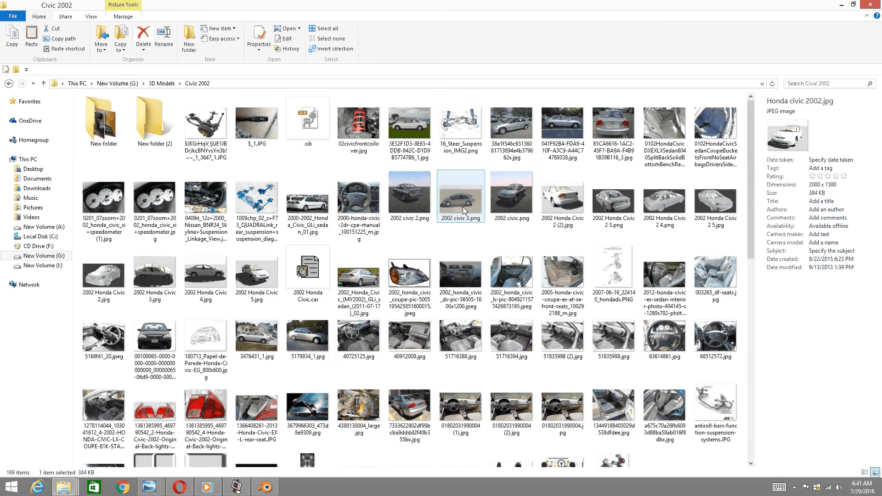
double_click(528, 196)
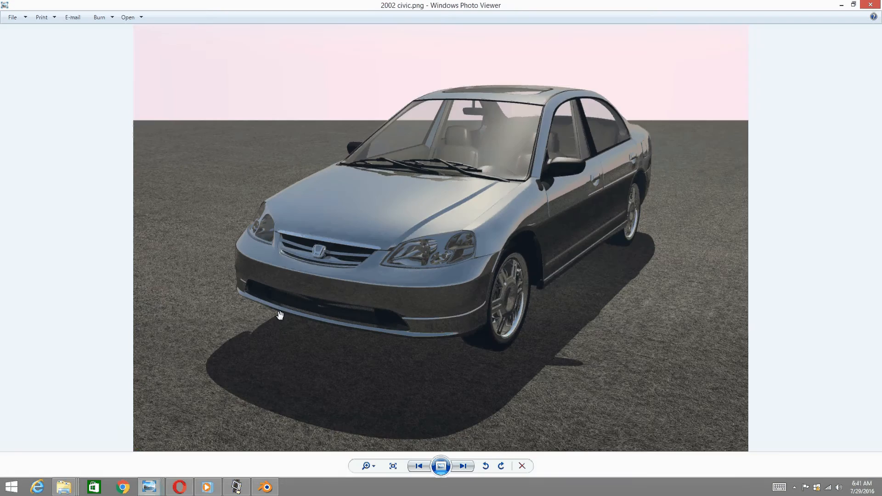
scroll(280, 315, up, 4)
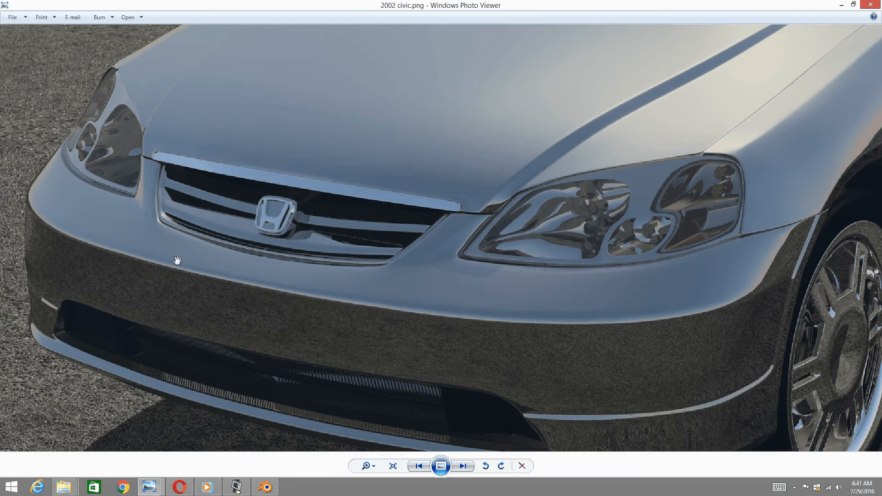
Switch back to Blender and unwrap the selected grille parts using Smart UV Project with the default settings
click(266, 490)
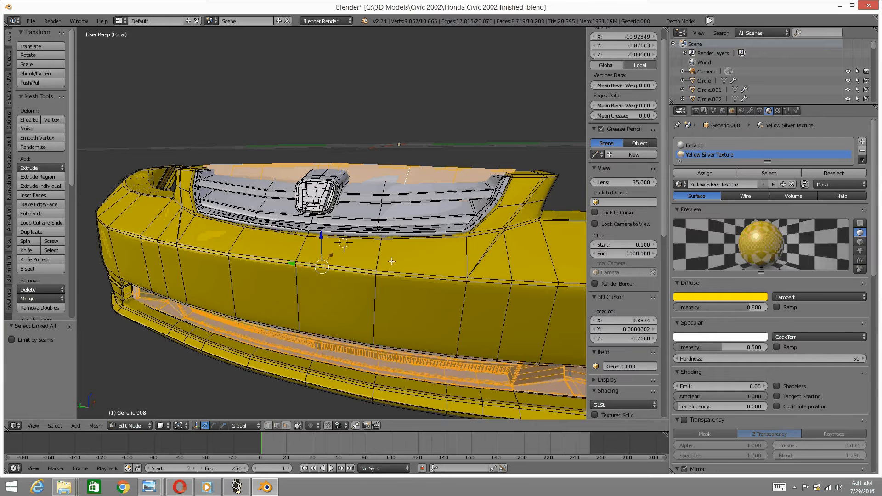
key(u)
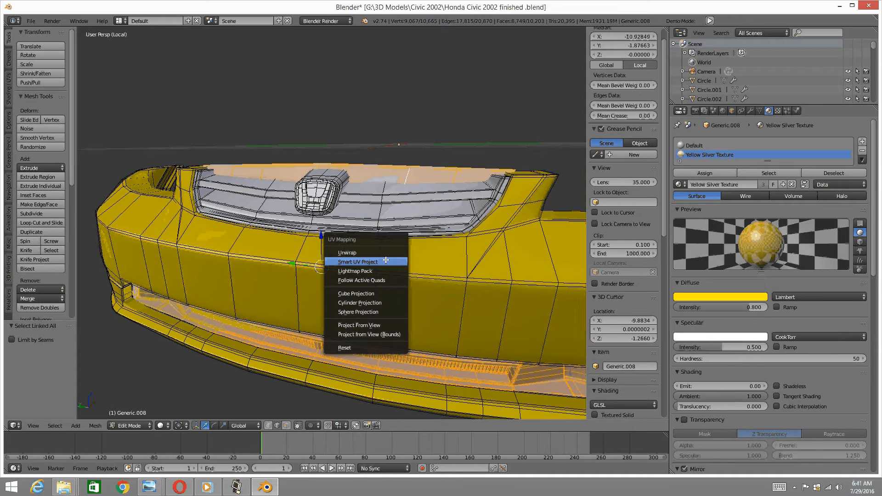
click(391, 262)
click(386, 318)
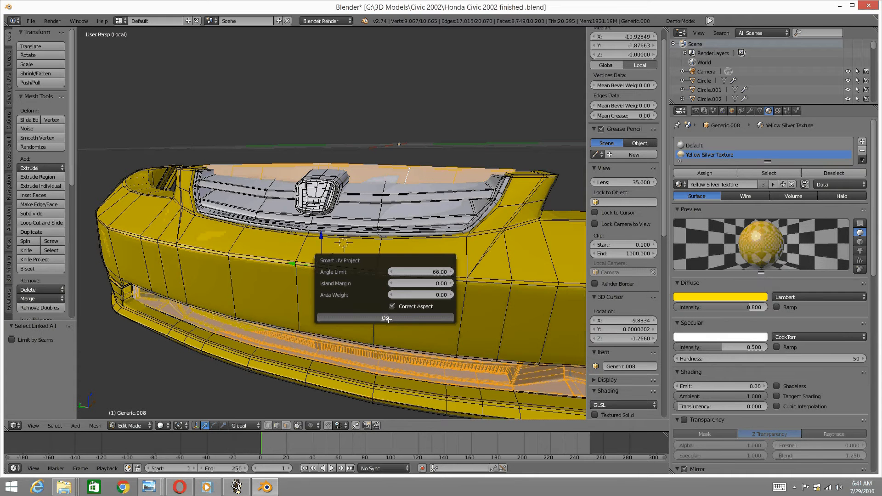
In the UV/Image Editor, create a new blank image 3000 px wide and 3000 px high for the unwrapped parts
click(20, 424)
click(66, 352)
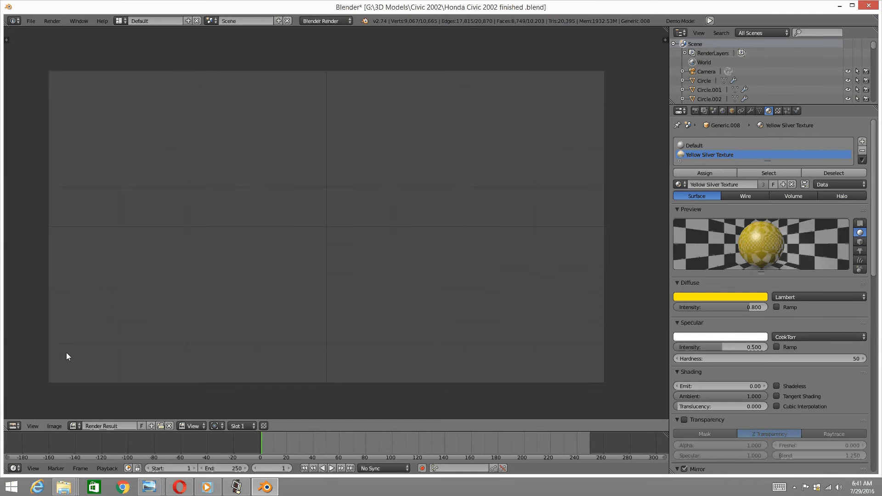
scroll(243, 279, down, 2)
scroll(210, 310, up, 2)
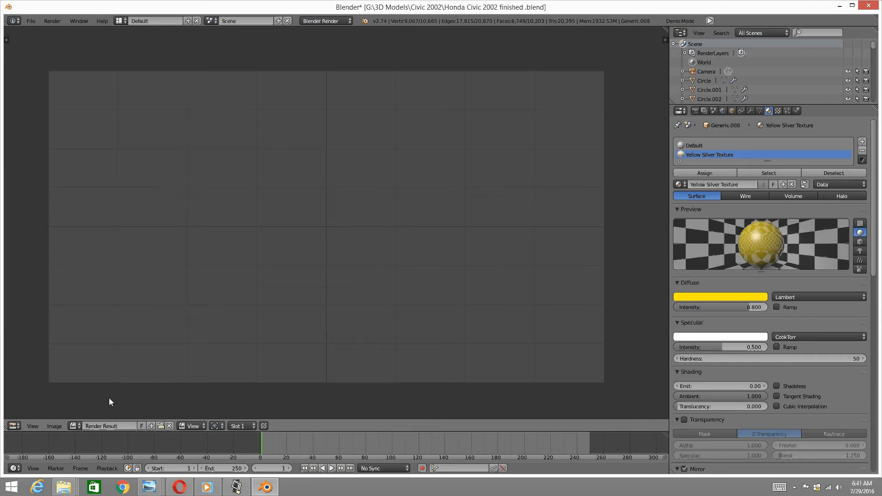
click(75, 426)
click(55, 425)
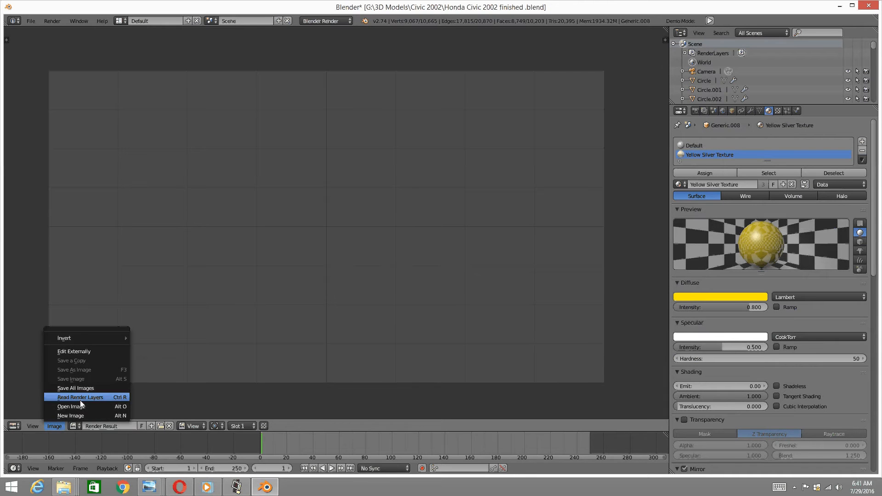
click(81, 414)
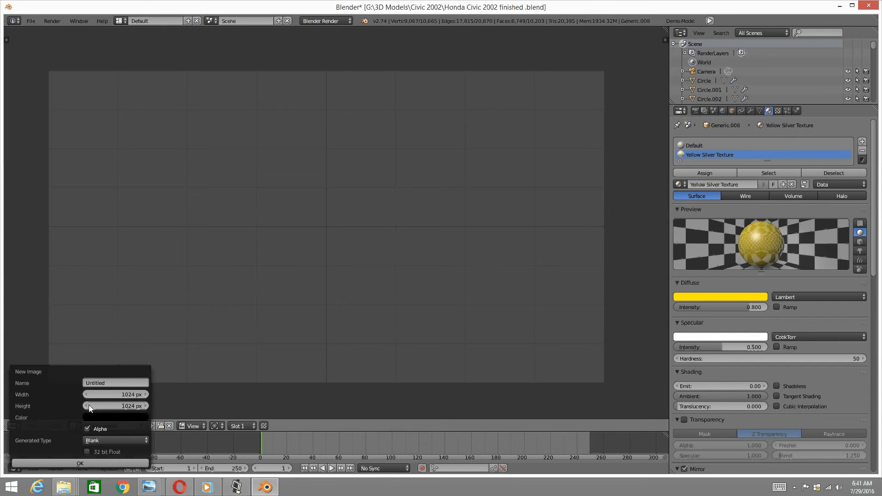
click(129, 394)
text(3000)
click(120, 406)
text(3000)
key(Return)
click(83, 461)
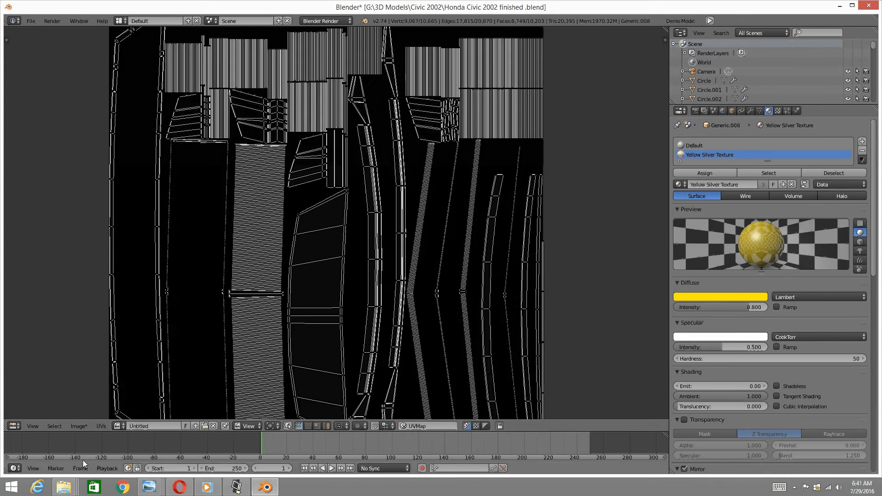
Inspect the grille parts' UV layout on the new image, then return to the 3D View
key(Home)
scroll(338, 228, up, 9)
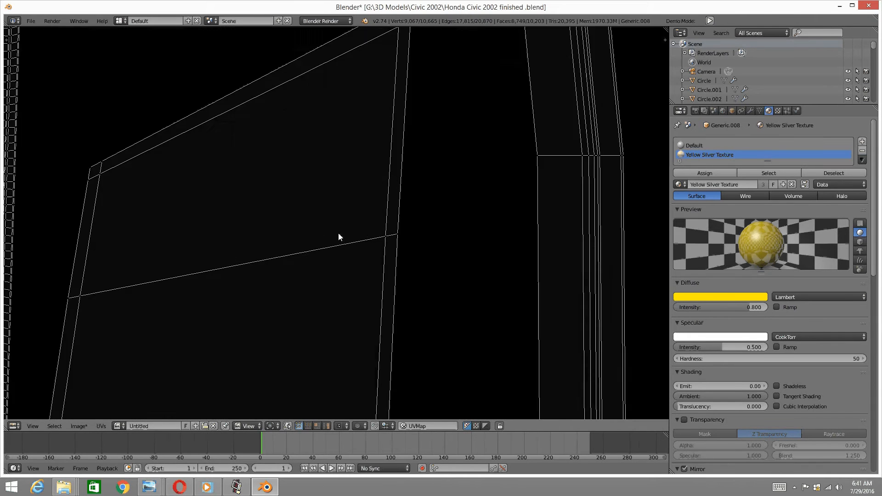
scroll(340, 233, down, 8)
scroll(335, 250, down, 2)
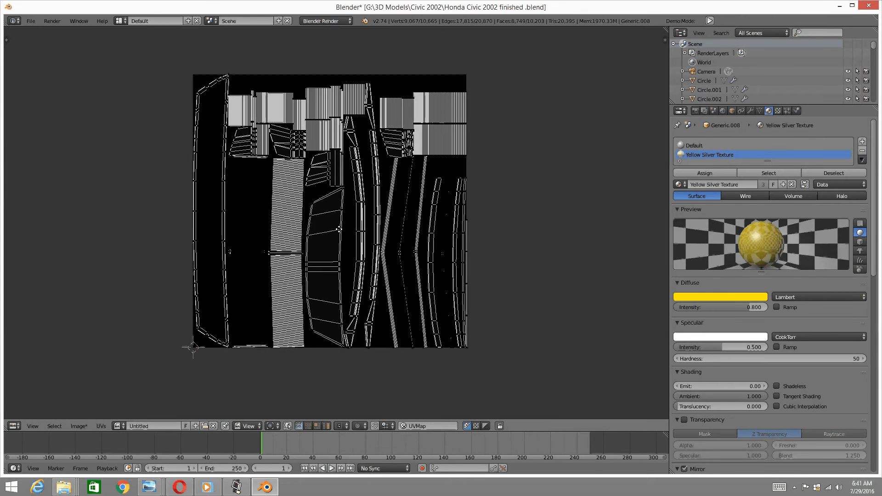
click(14, 426)
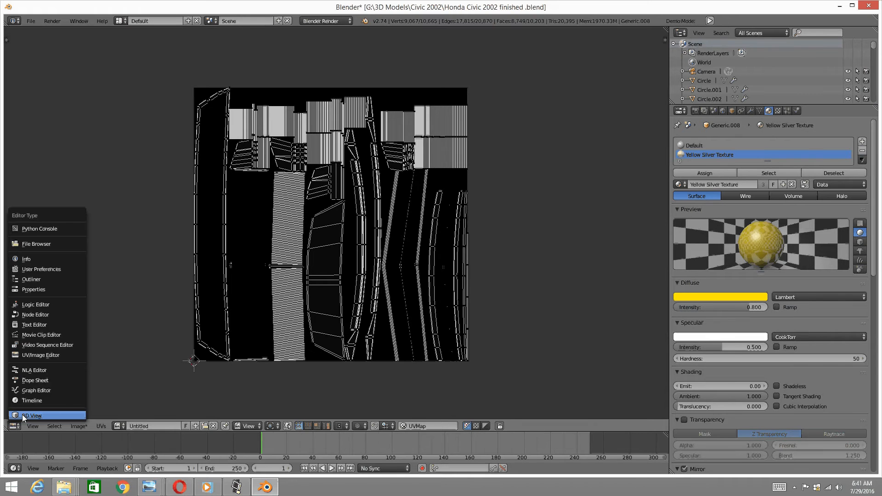
click(22, 415)
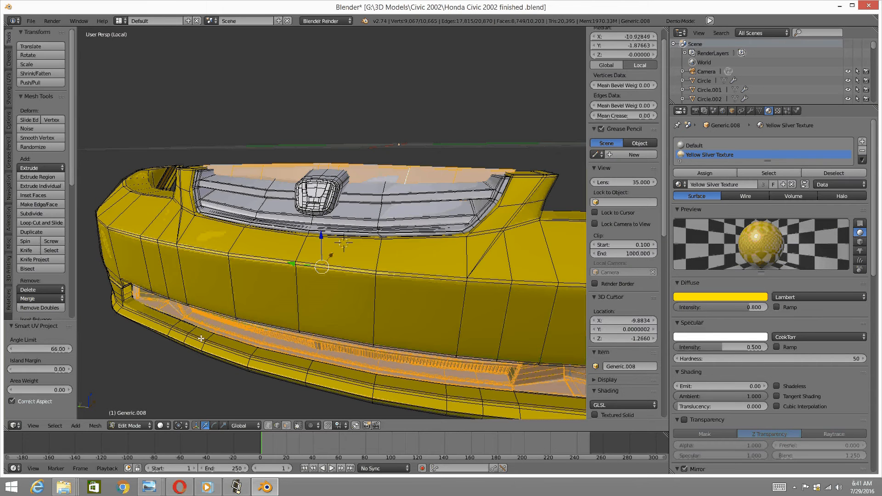
Clear the mesh selection and compare the upper grille and lower intake with the open reference photos
key(a)
middle_drag(201, 339, 284, 299)
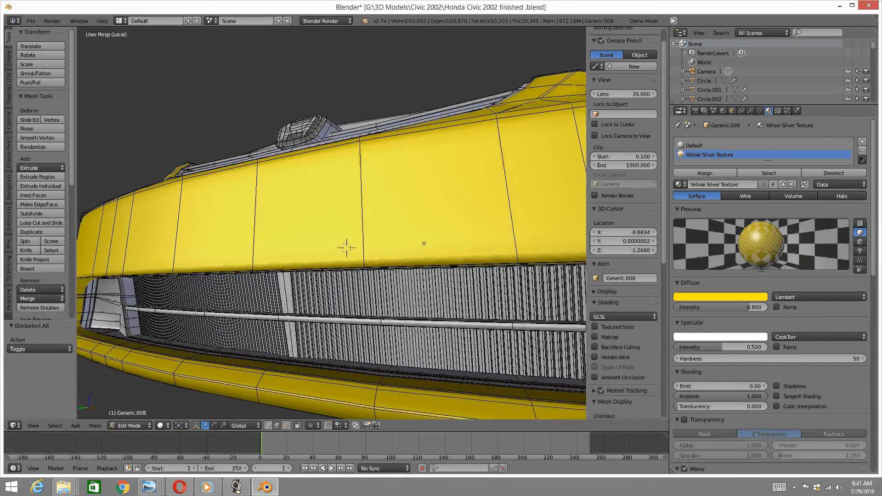
middle_drag(425, 243, 315, 291)
scroll(329, 290, up, 2)
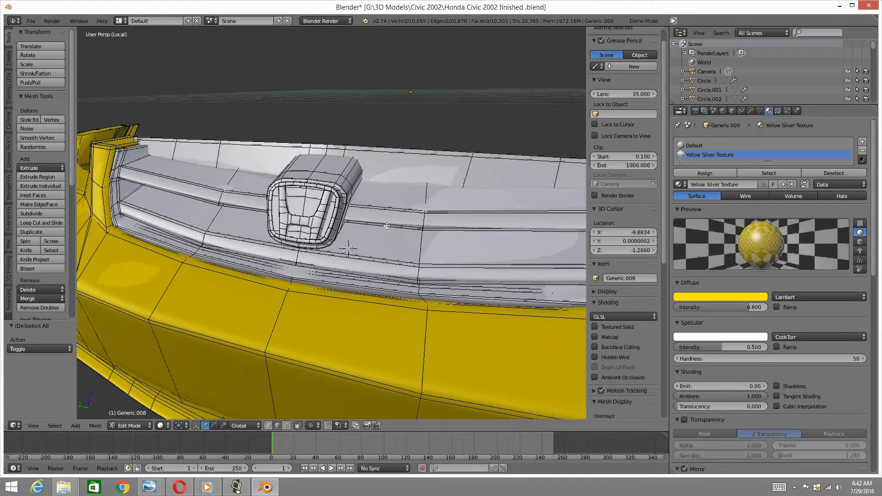
mouse_move(173, 485)
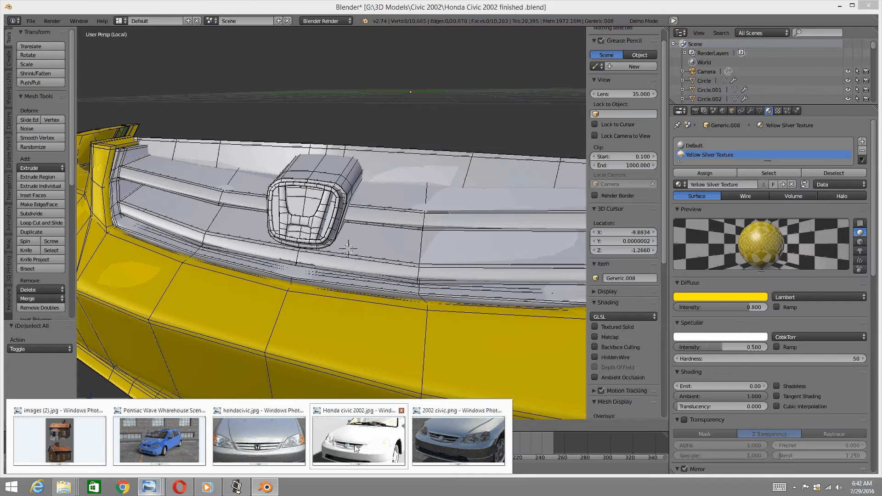
mouse_move(264, 453)
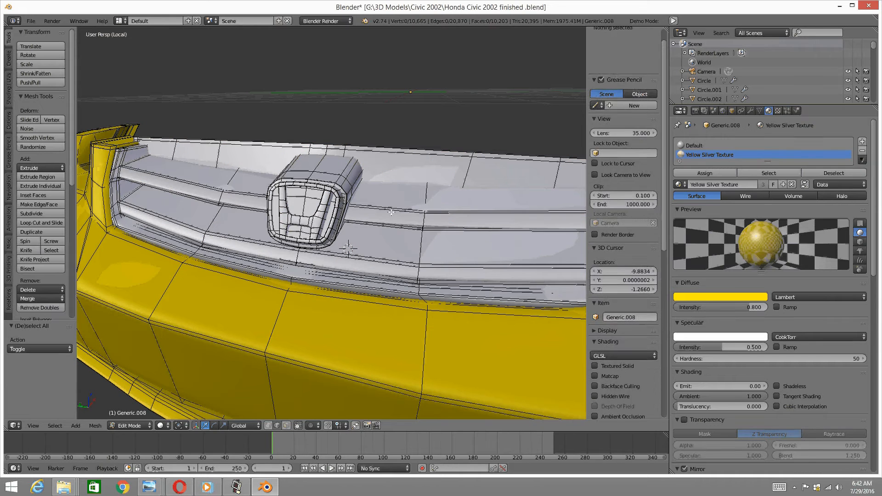
Select the upper grille slats and emblem housing with all linked geometry, assign Yellow Silver Texture to them, and clear the selection
right_click(392, 212)
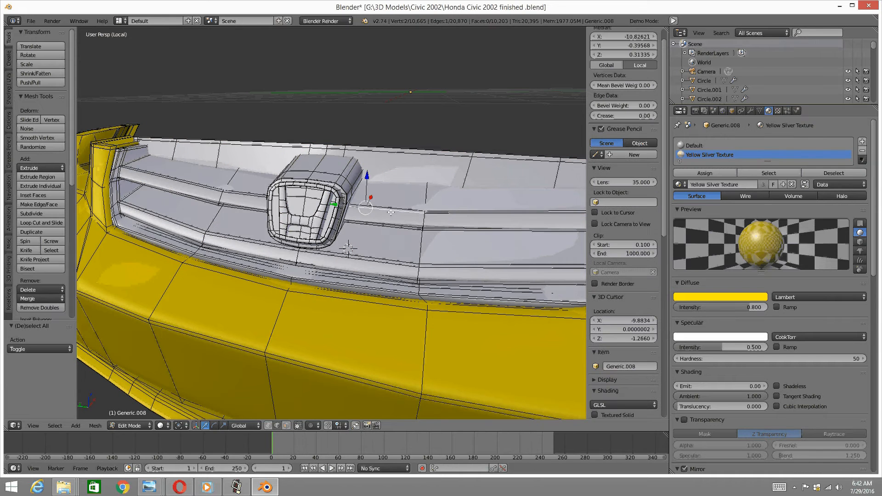
shift+right_click(340, 178)
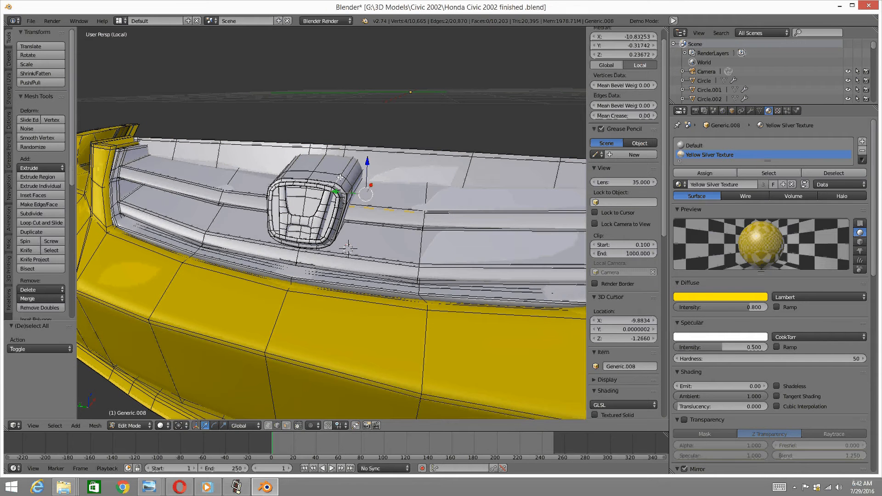
key(ctrl+l)
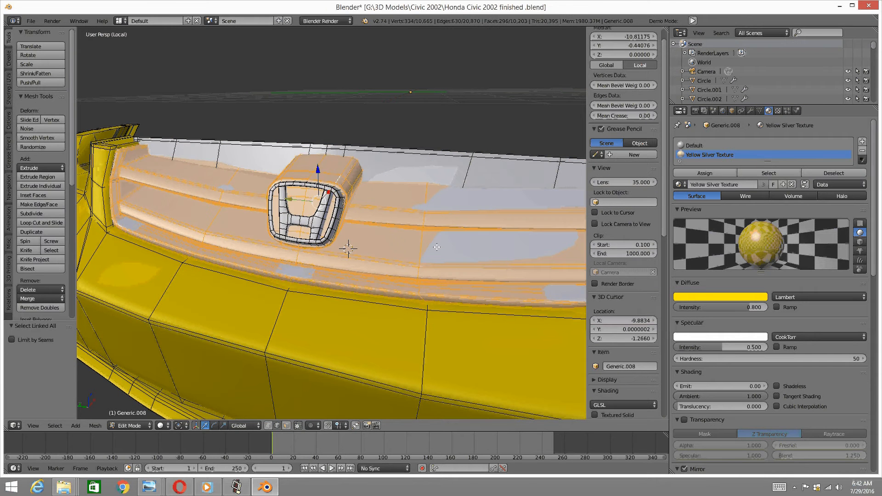
middle_drag(428, 198, 289, 179)
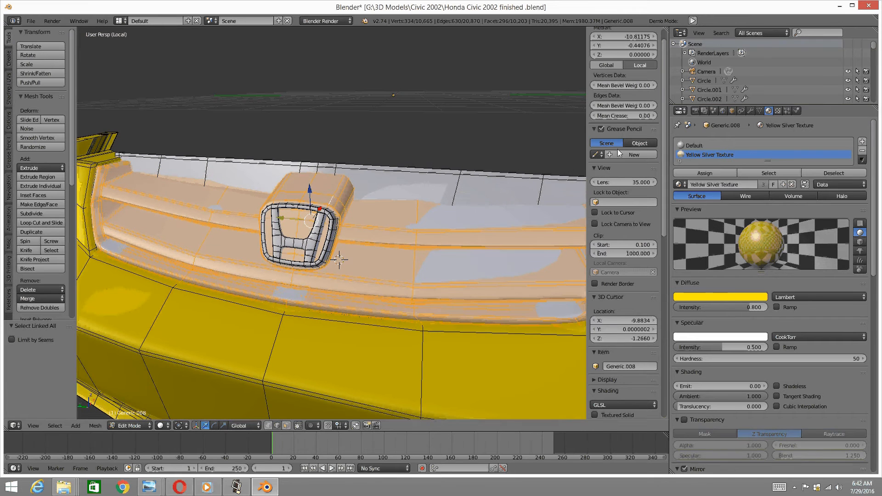
click(708, 174)
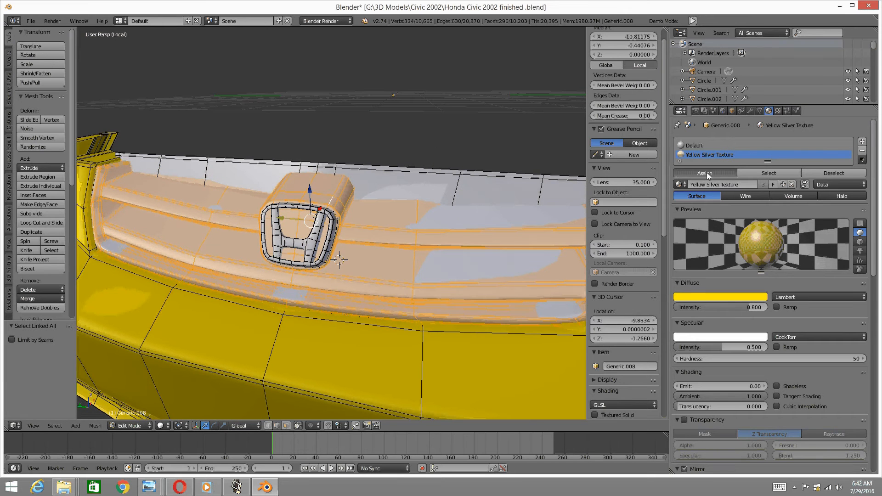
middle_drag(341, 228, 334, 223)
key(a)
Select the whole Honda emblem's frame and H, assign them the existing Silver Color material in a new slot, and clear the selection
right_click(301, 214)
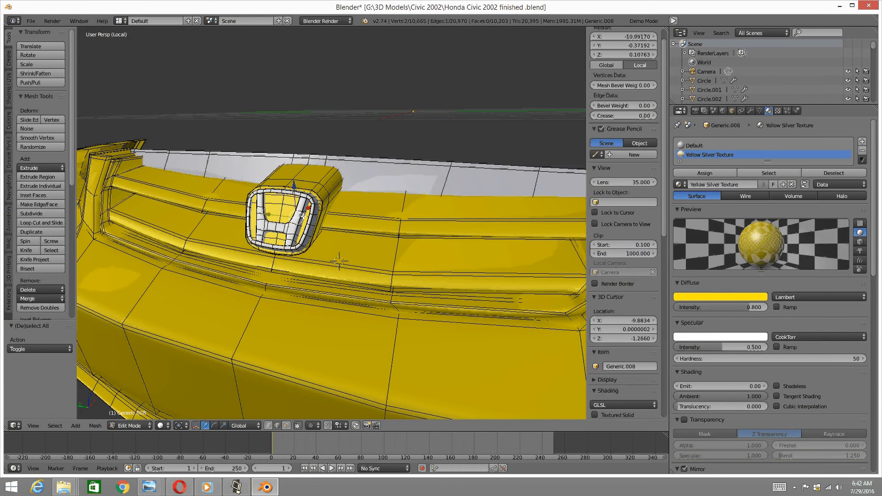
shift+right_click(312, 231)
key(ctrl+l)
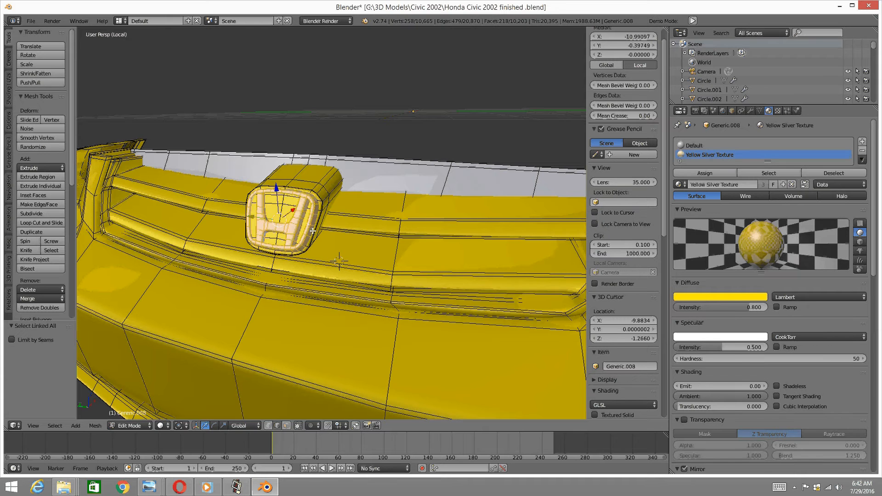
scroll(808, 168, down, 2)
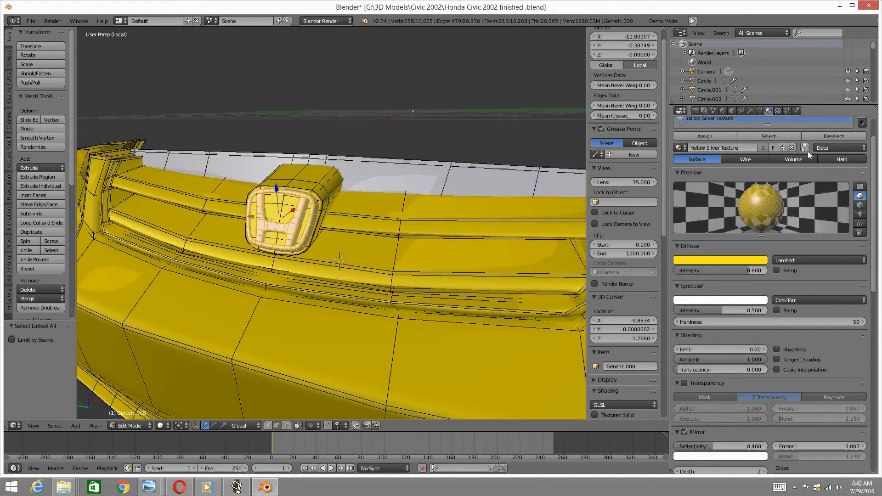
scroll(808, 151, up, 2)
click(862, 142)
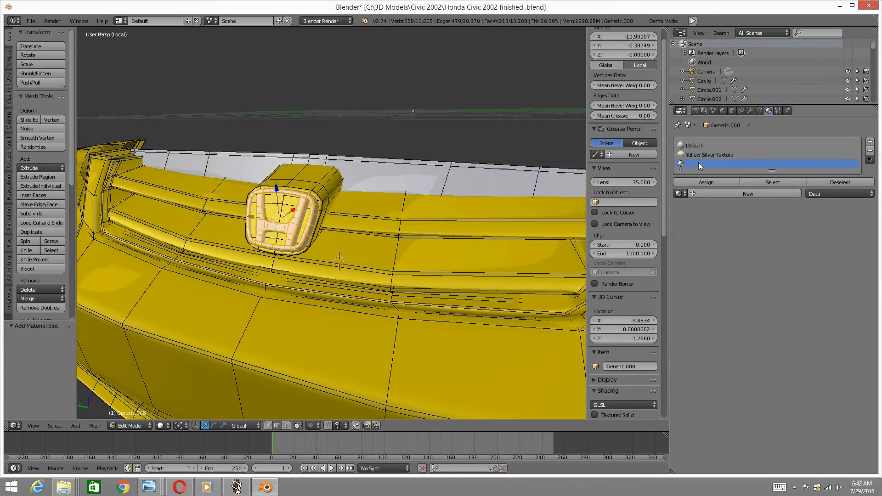
click(680, 194)
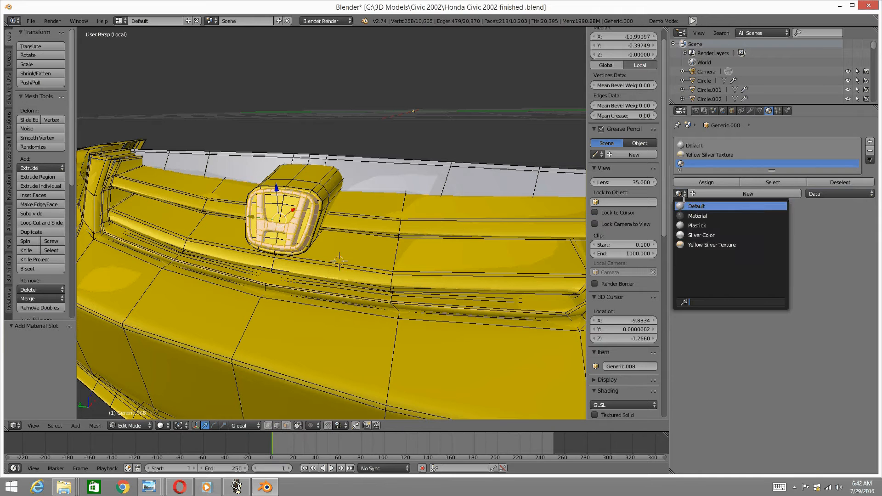
click(705, 234)
click(691, 180)
key(a)
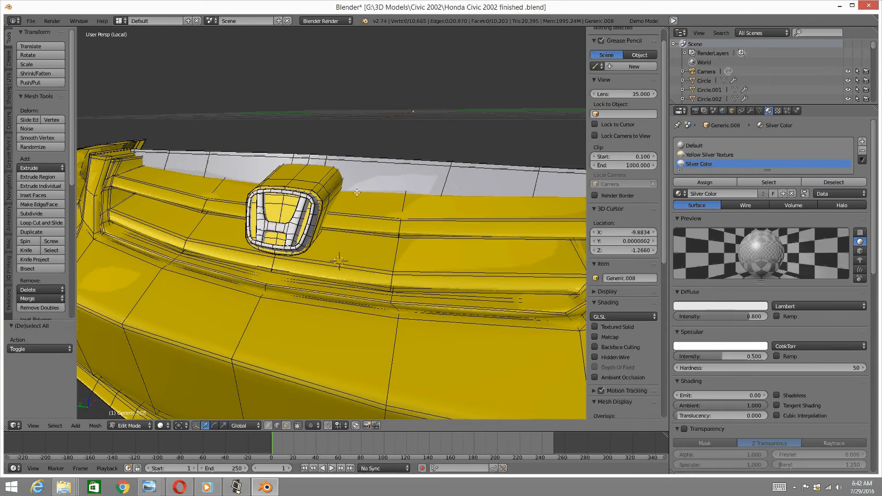
scroll(356, 192, down, 5)
scroll(303, 233, up, 6)
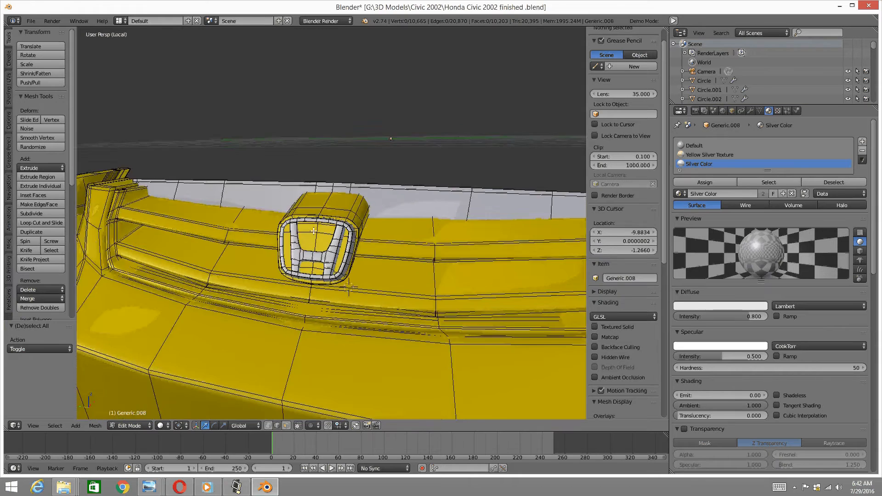
Select the white panel behind the upper grille together with all its linked geometry
scroll(304, 234, down, 1)
scroll(326, 253, down, 3)
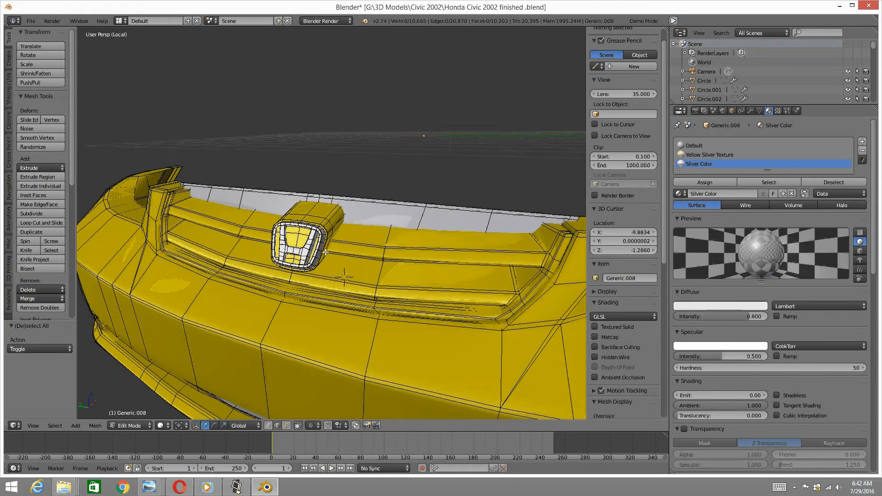
middle_drag(325, 252, 364, 237)
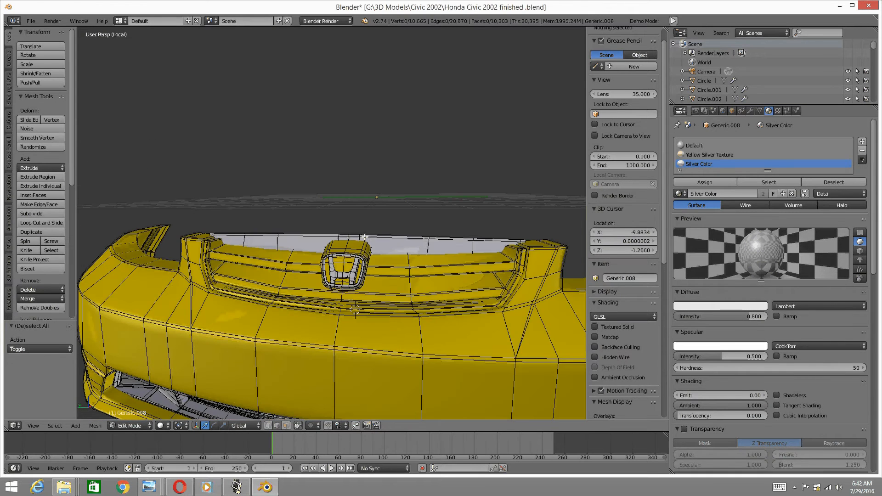
right_click(427, 245)
key(ctrl+l)
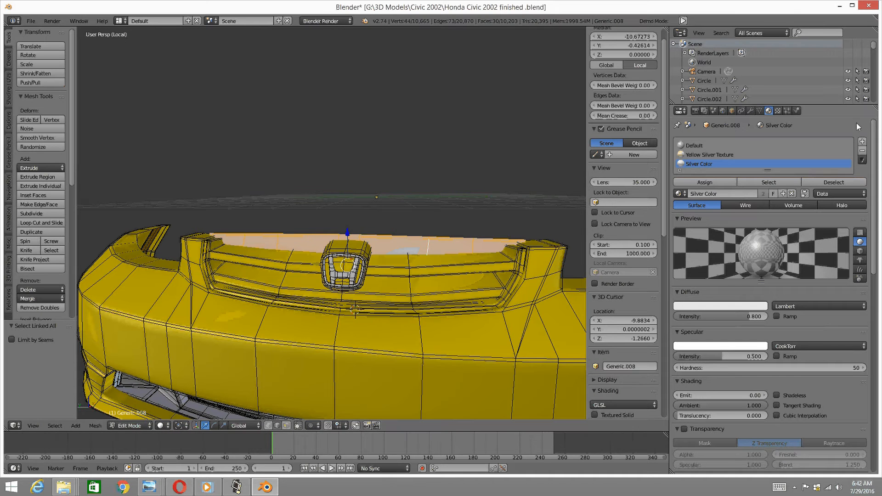
Add a new material slot for the bumper mesh and create a material named Black Plastic in it
click(862, 142)
click(699, 202)
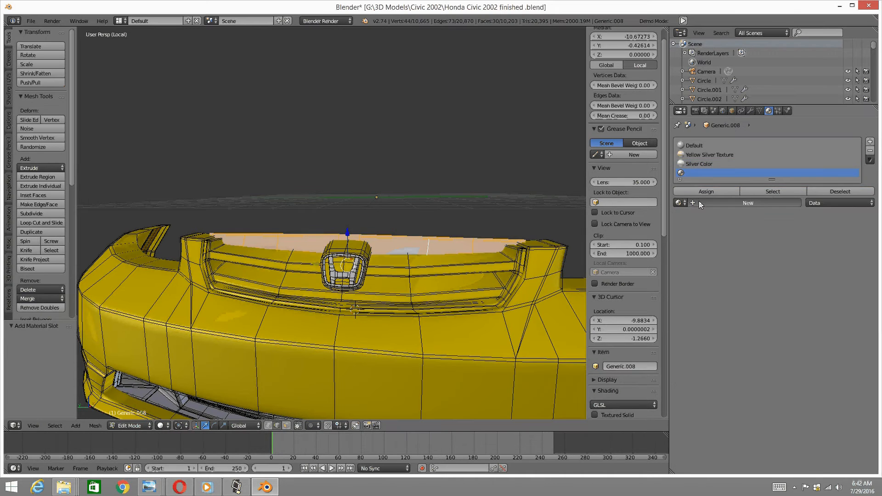
key(BackSpace)
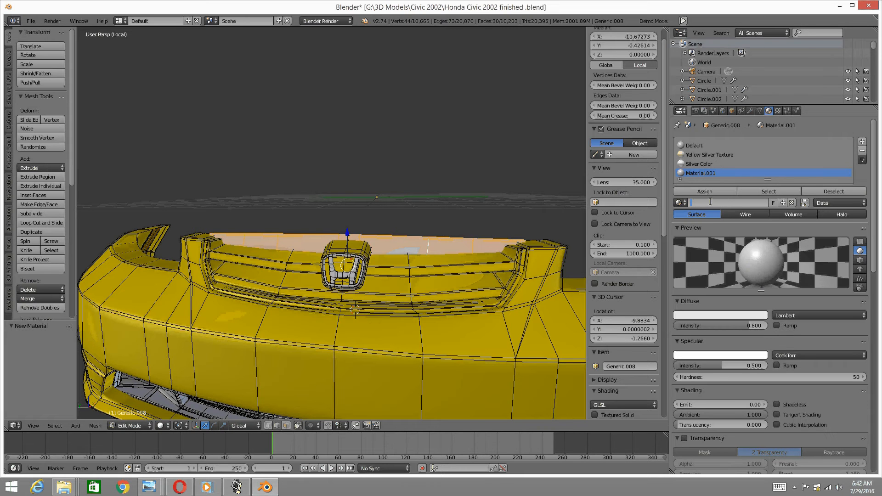
text(Black Plastic)
key(Return)
Check the lower intake in the hondacivic.jpg reference, then add the intake's linked frame and crossbar geometry to the selection
middle_drag(325, 336, 341, 285)
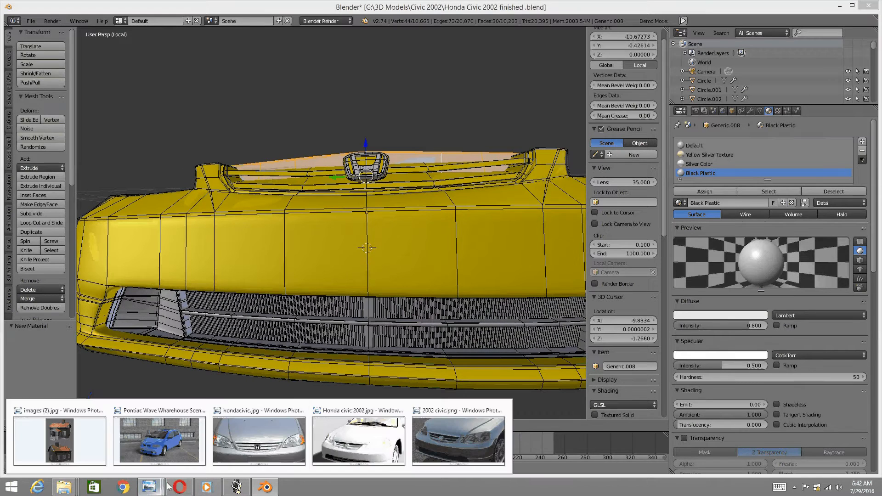
click(269, 452)
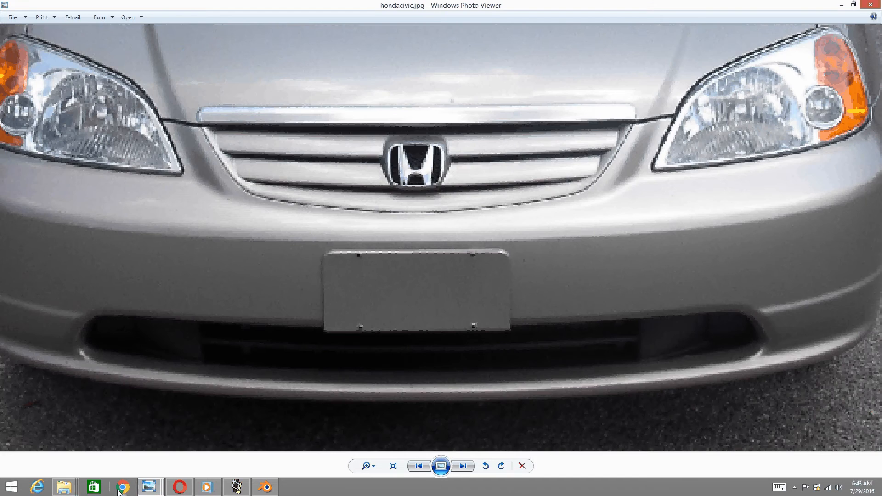
click(265, 487)
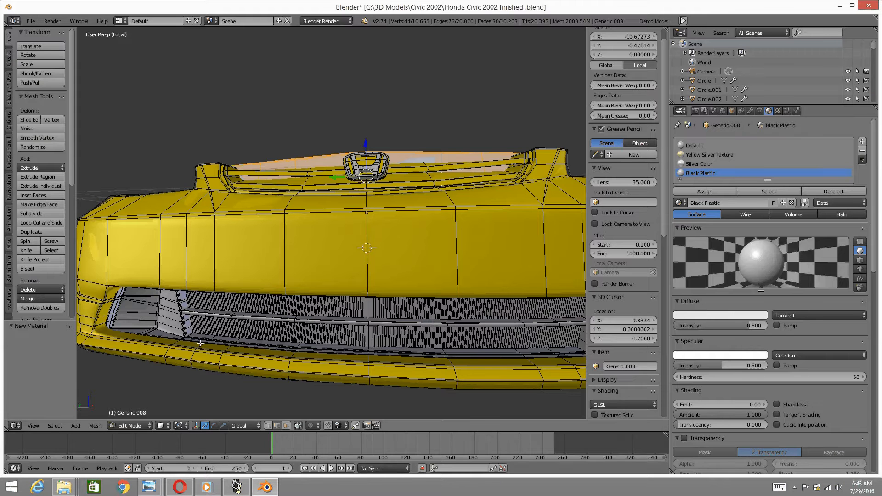
shift+right_click(170, 313)
key(ctrl+l)
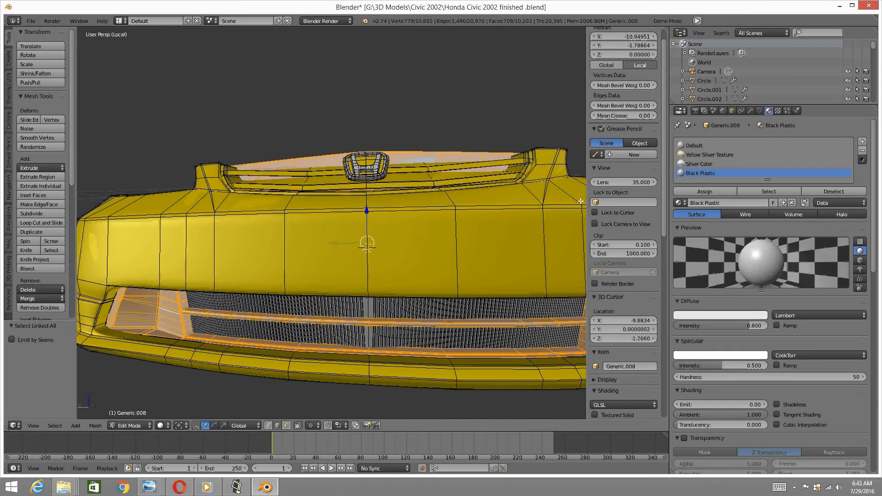
middle_drag(493, 157, 314, 235)
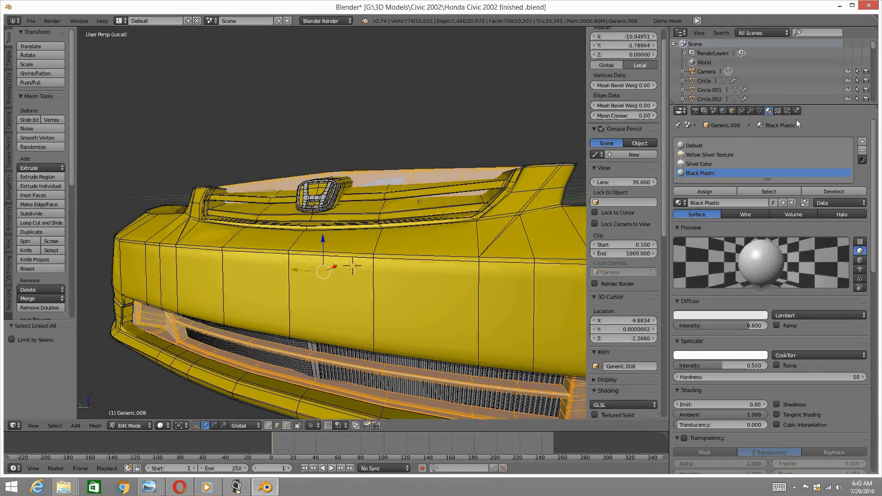
Add a new image texture to the Black Plastic material and name it Black Plastic
click(778, 111)
click(736, 211)
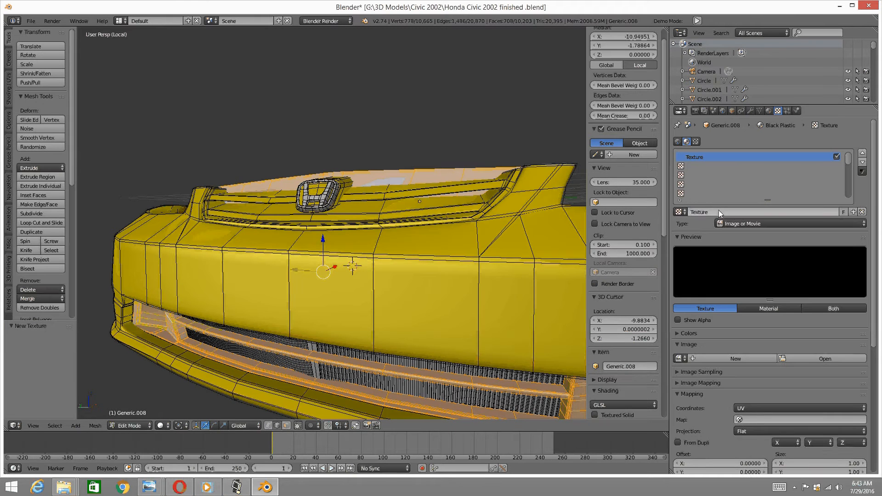
click(719, 210)
text(Bla)
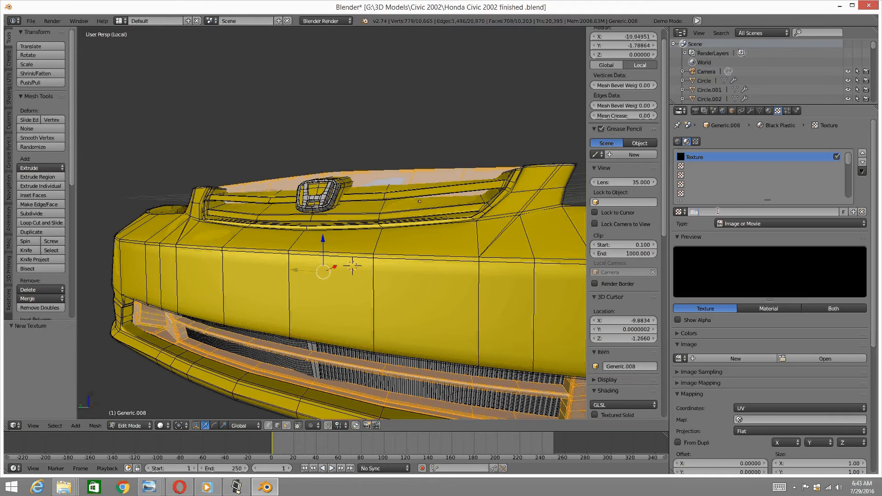
text(ck Plastic)
key(Return)
scroll(806, 314, down, 1)
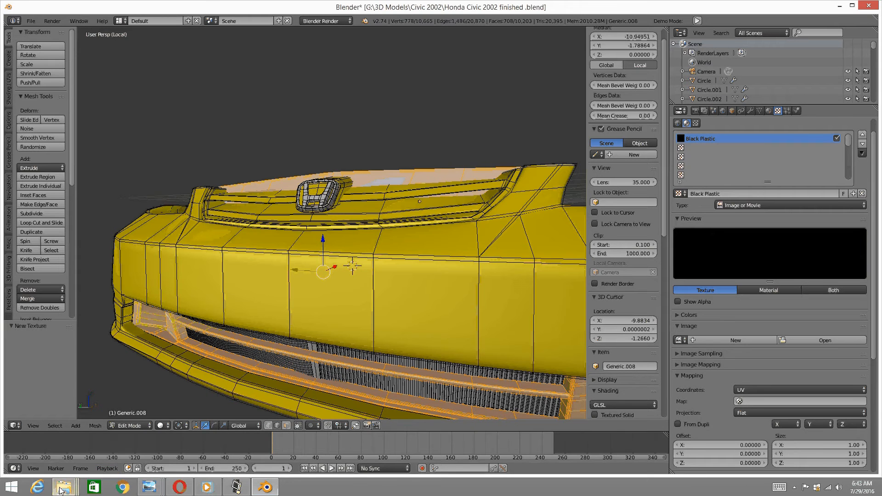
Switch to File Explorer and open 2016 2017 > Texture Art > Texture Maps inside the digital arts folder on New Volume (G:)
mouse_move(66, 486)
click(60, 439)
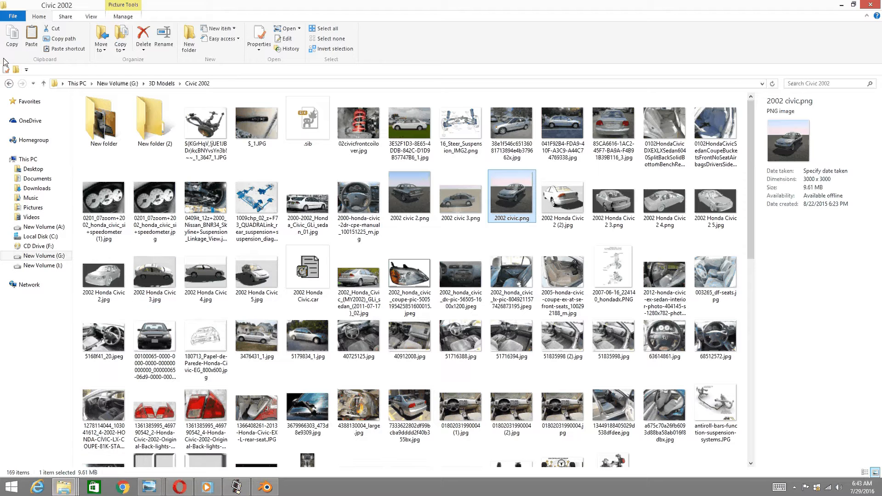
click(9, 83)
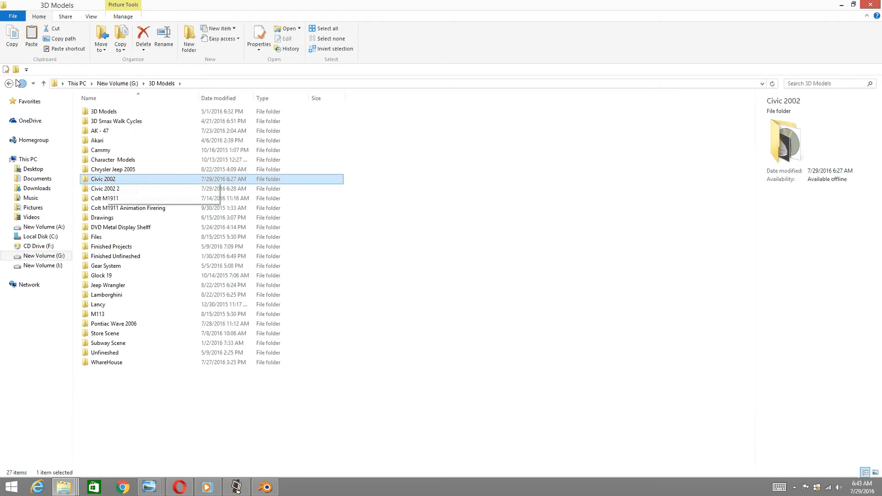
click(9, 83)
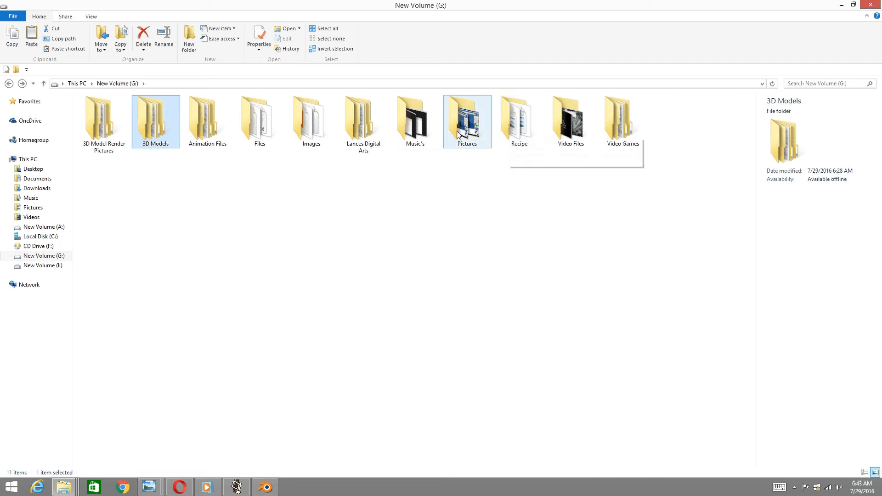
double_click(382, 125)
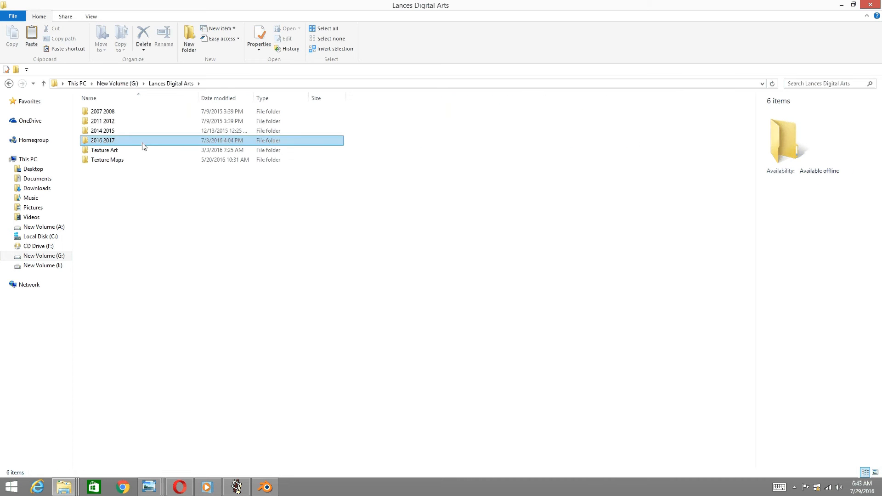
double_click(141, 143)
double_click(365, 136)
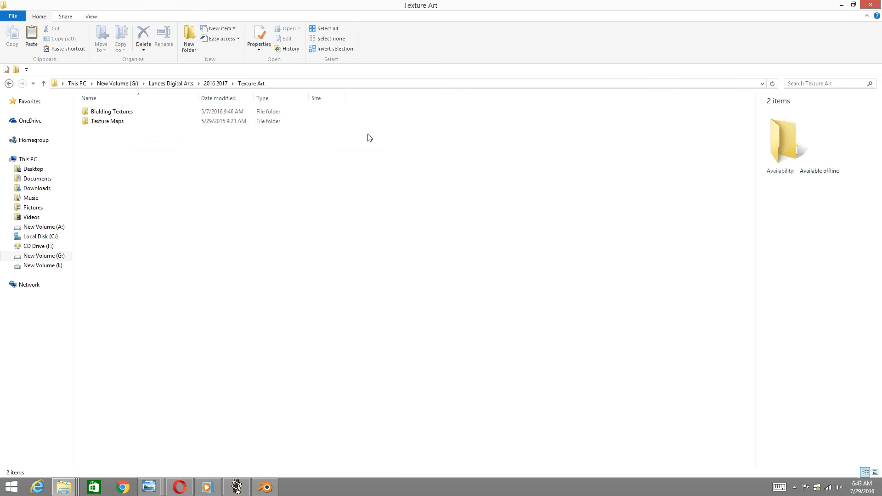
double_click(102, 122)
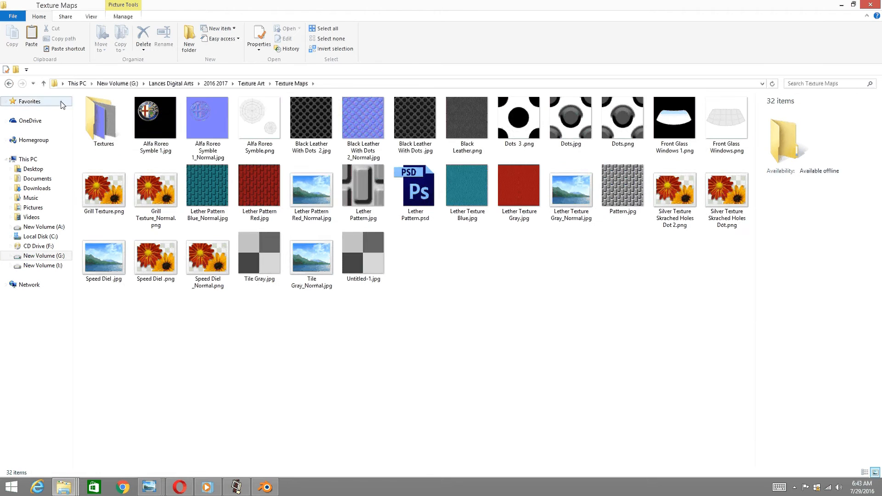
Return to the Texture Art folder and copy its Texture Maps folder
key(BackSpace)
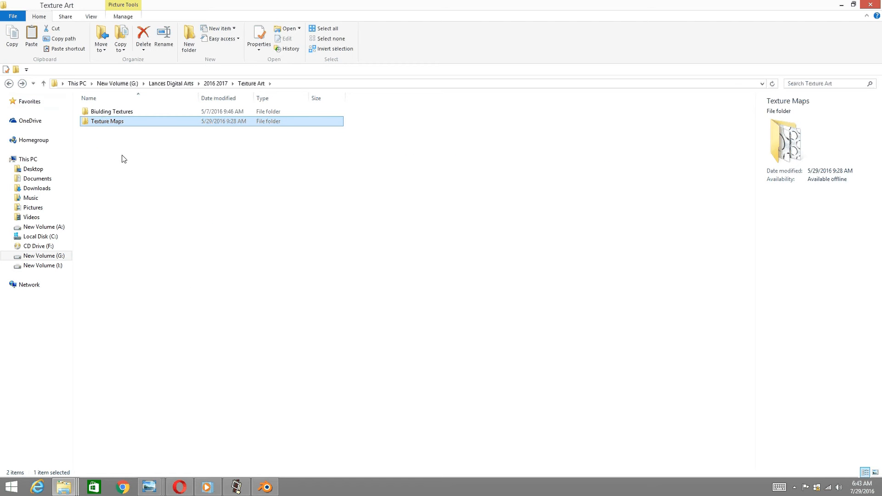
drag(109, 134, 97, 125)
right_click(97, 125)
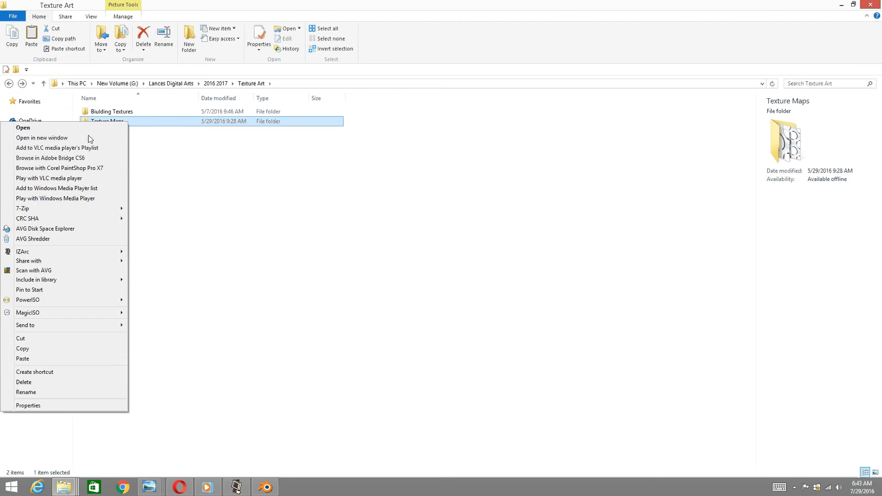
click(23, 348)
Paste the copied Texture Maps folder into 3D Models > Civic 2002 > New folder (2)
click(8, 84)
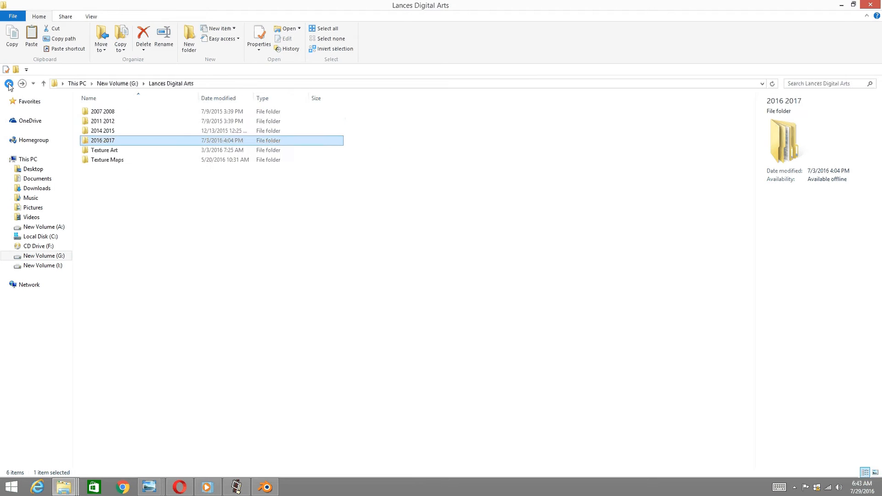
click(9, 84)
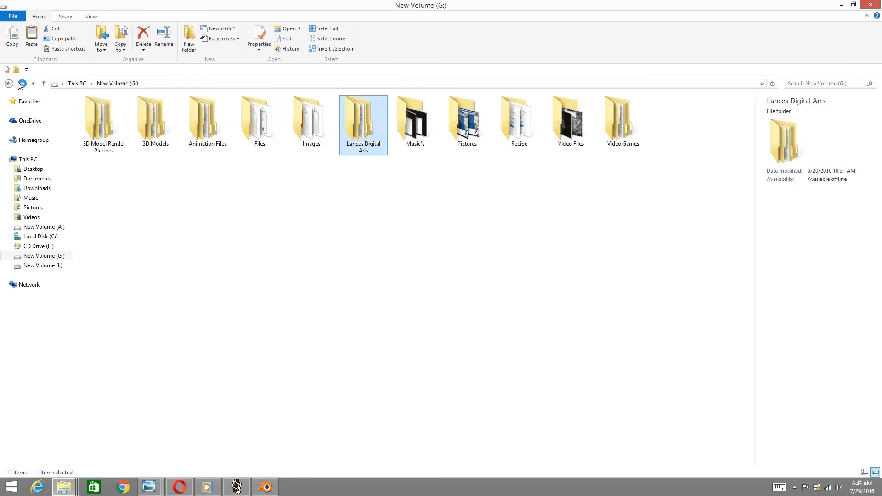
double_click(147, 132)
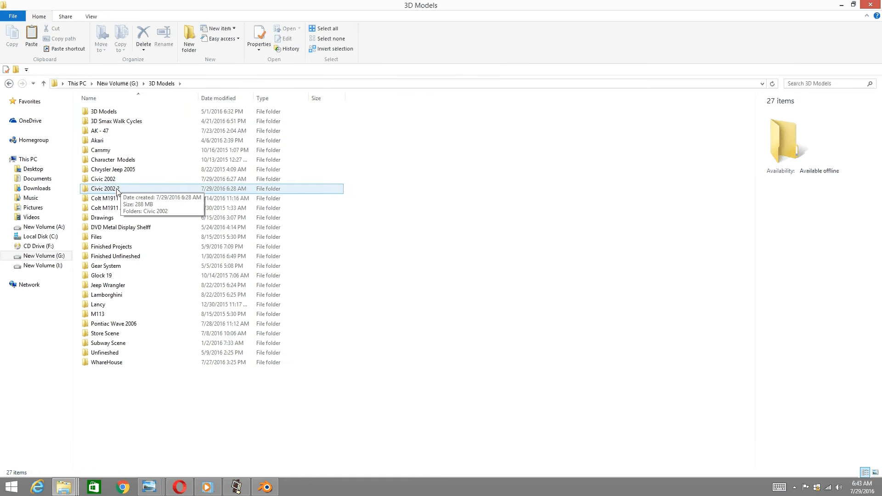
double_click(118, 190)
click(9, 83)
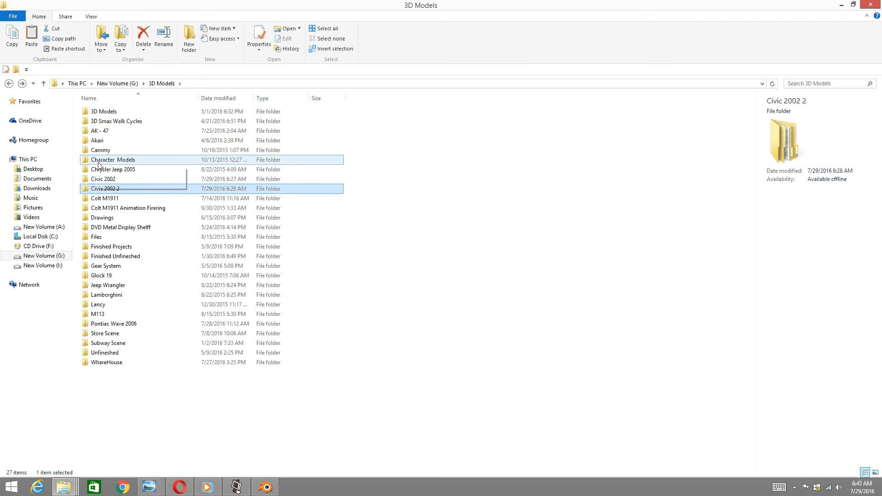
double_click(103, 179)
click(155, 124)
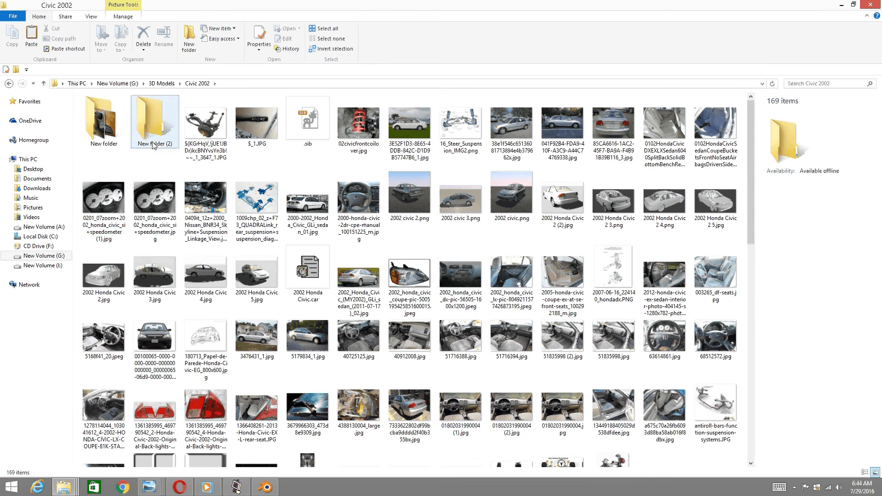
double_click(156, 126)
right_click(151, 168)
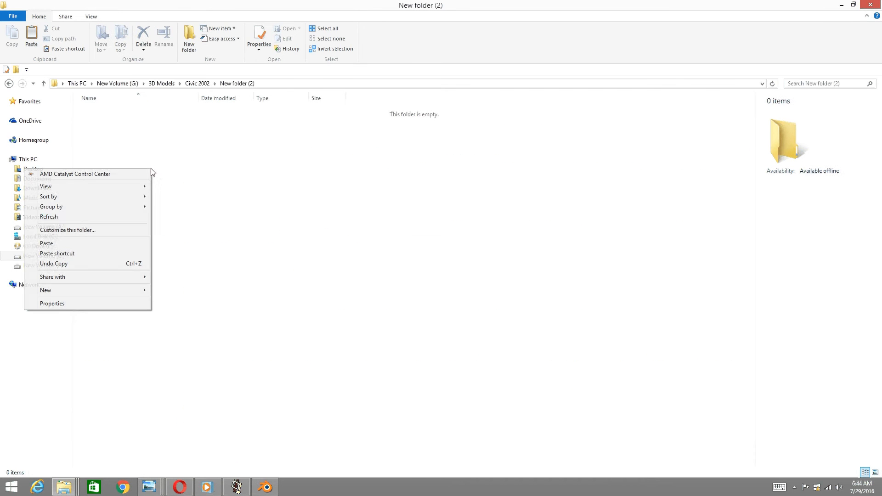
click(106, 243)
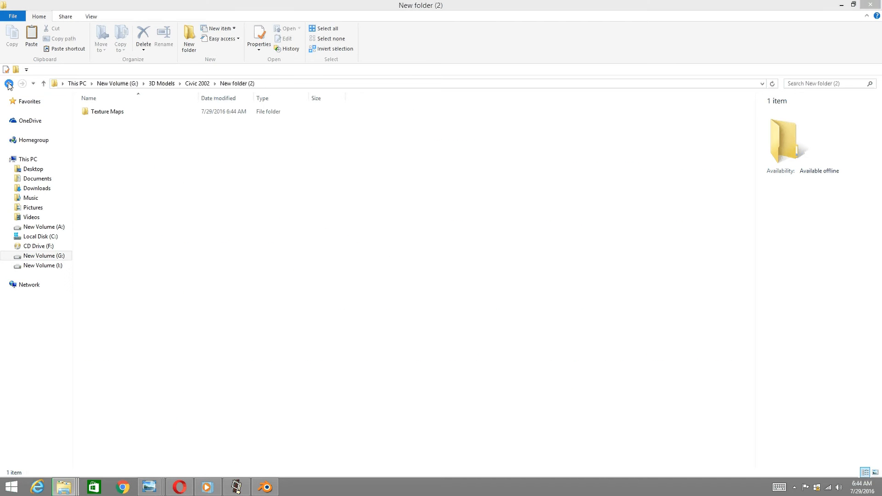
Examine the images in the digital arts folder's Texture Maps folder on New Volume (G:), including its Textures subfolder
click(8, 83)
click(9, 83)
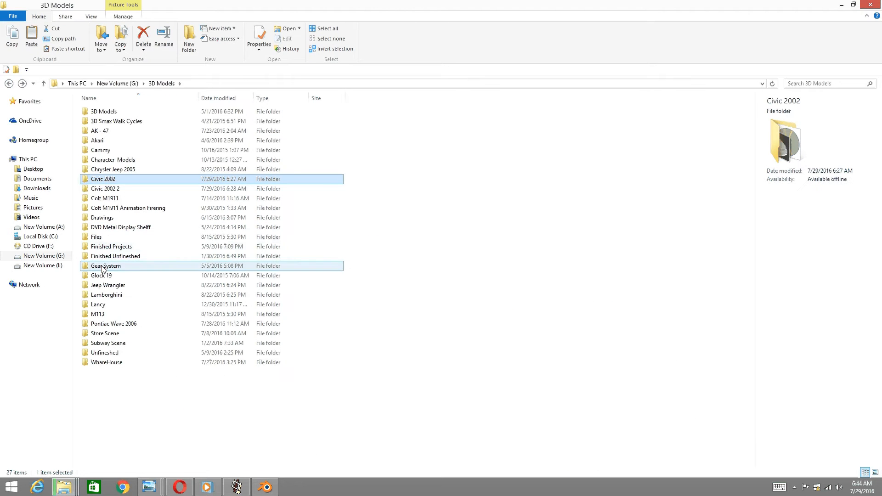
click(9, 83)
click(373, 133)
double_click(373, 133)
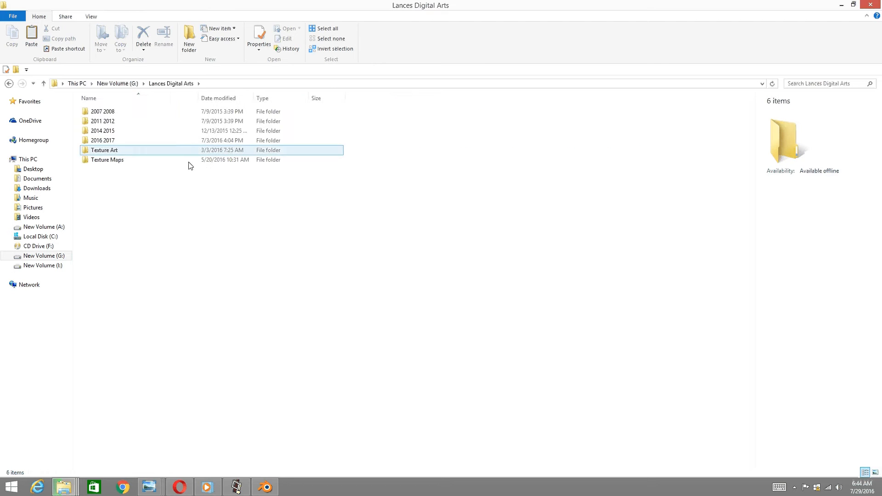
double_click(118, 160)
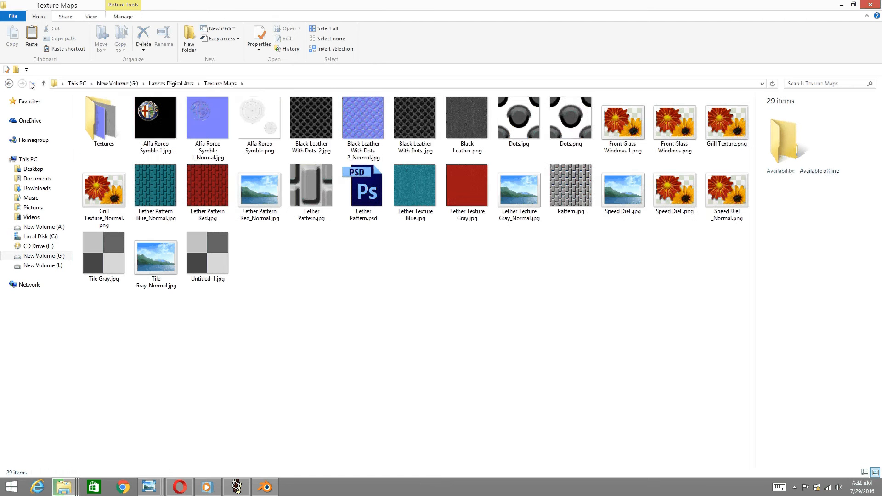
double_click(115, 130)
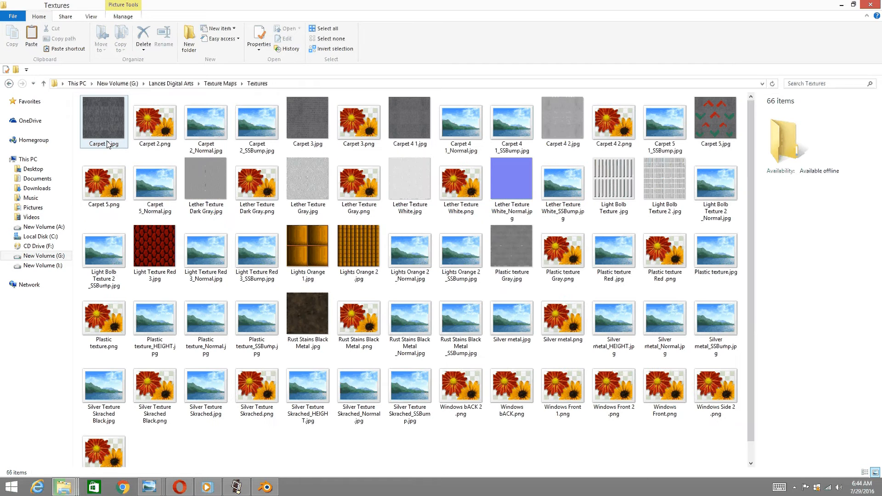
click(9, 83)
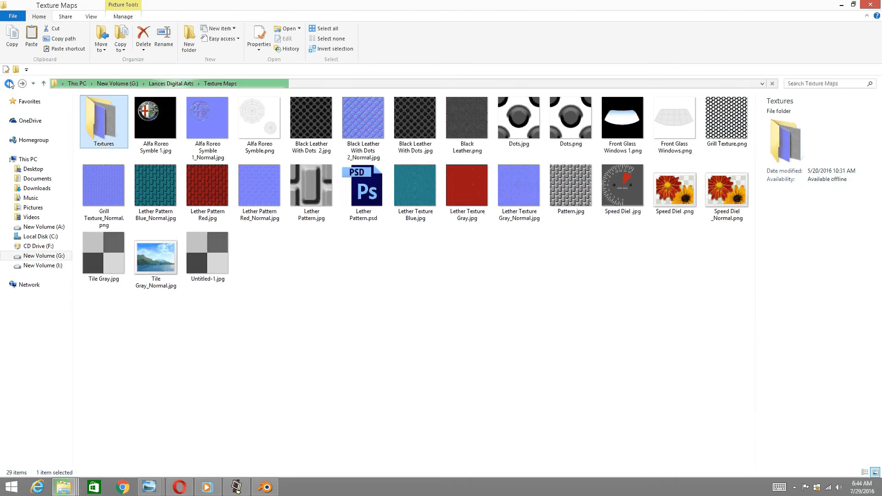
click(8, 83)
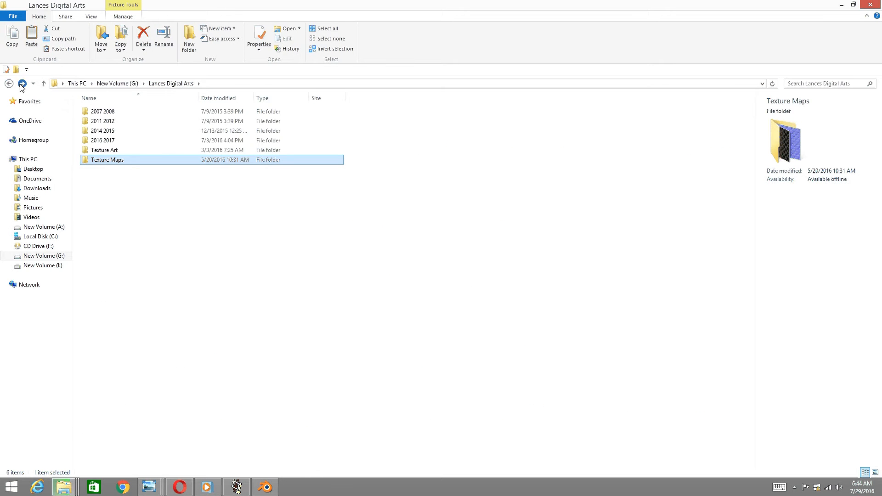
click(22, 84)
click(23, 84)
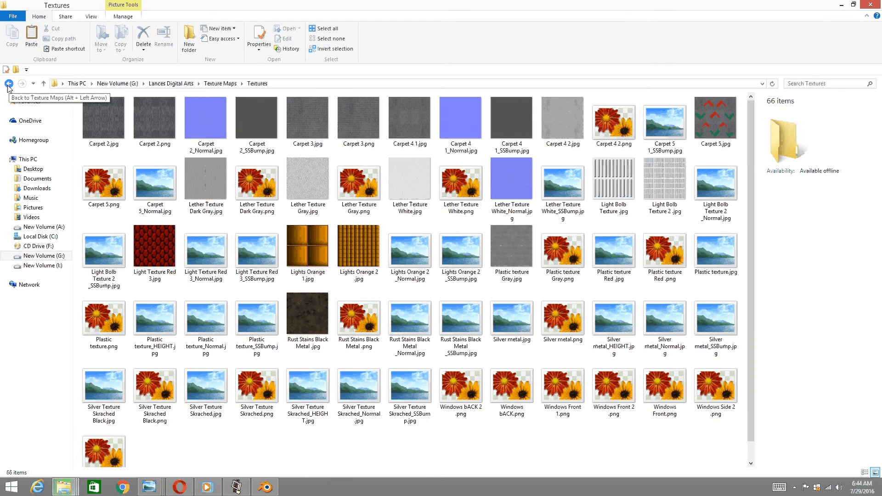
click(8, 84)
click(8, 83)
click(9, 84)
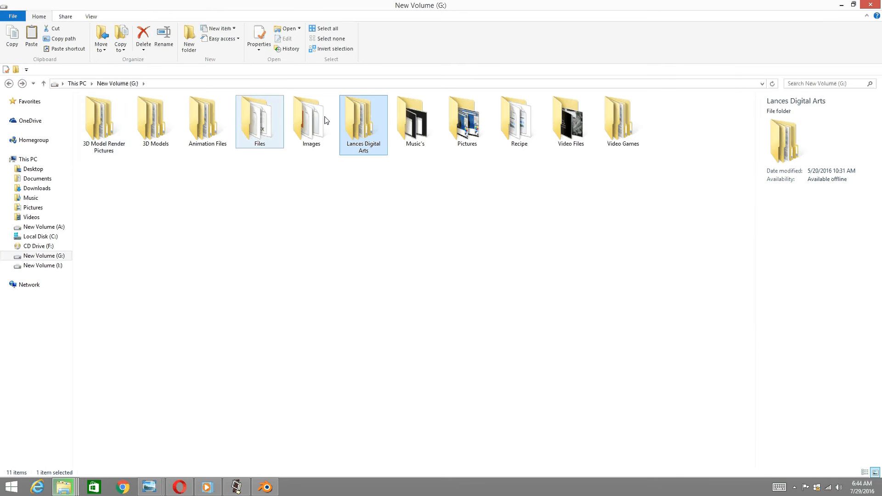
Look through Texture Art > New folder and 2016 2017 > Texture Art inside the digital arts folder for usable textures
double_click(360, 129)
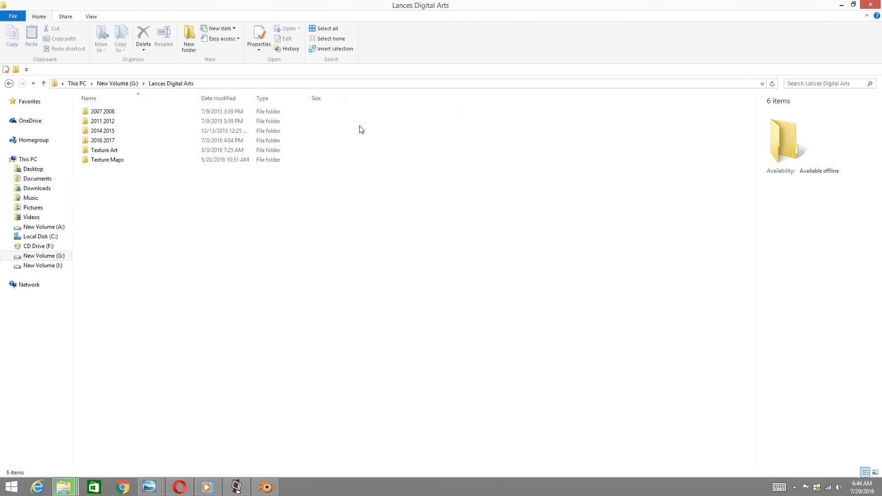
double_click(119, 152)
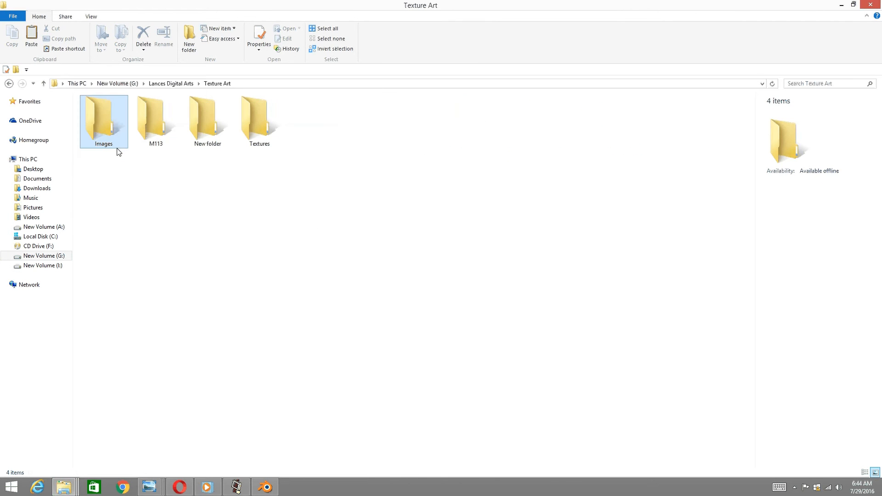
double_click(212, 130)
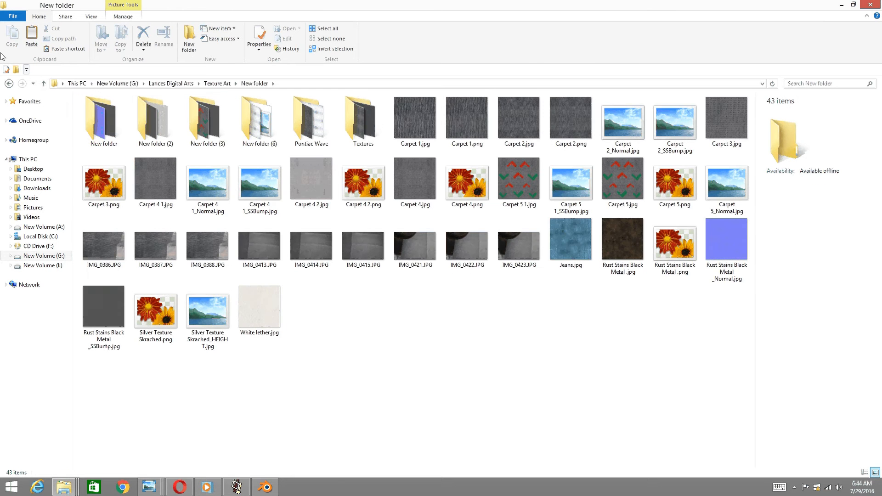
click(9, 83)
click(9, 82)
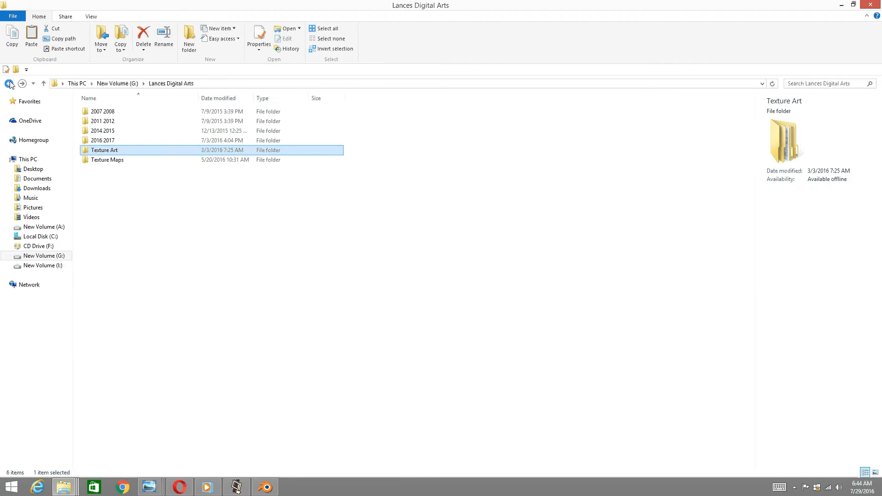
double_click(102, 142)
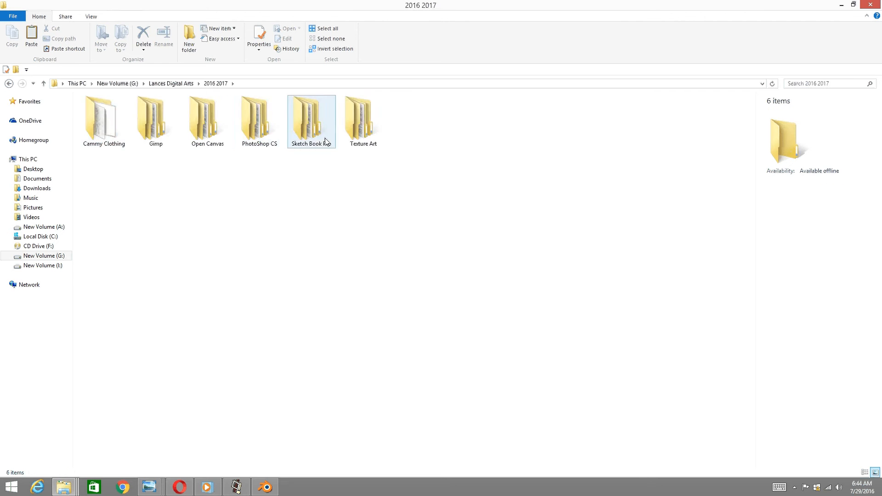
double_click(367, 138)
click(9, 86)
click(9, 86)
click(10, 86)
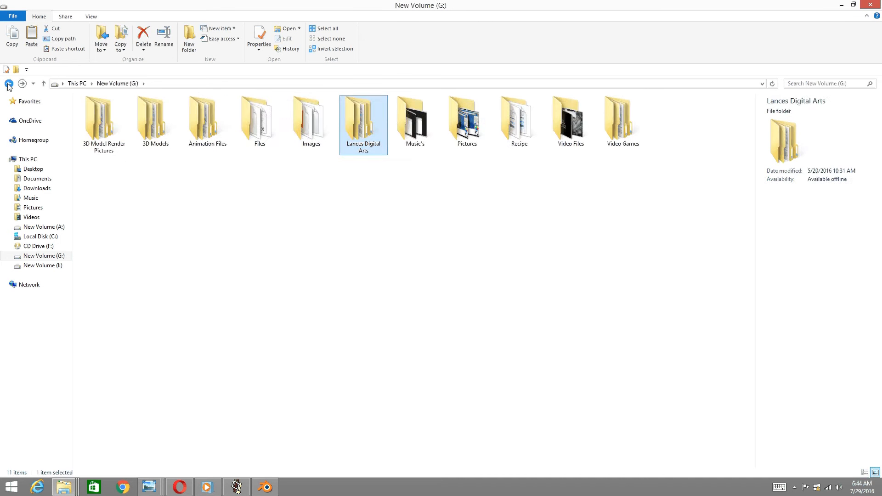
Examine the New folder (3), New folder (6) and Pontiac Wave subfolders inside Texture Art > New folder
double_click(368, 133)
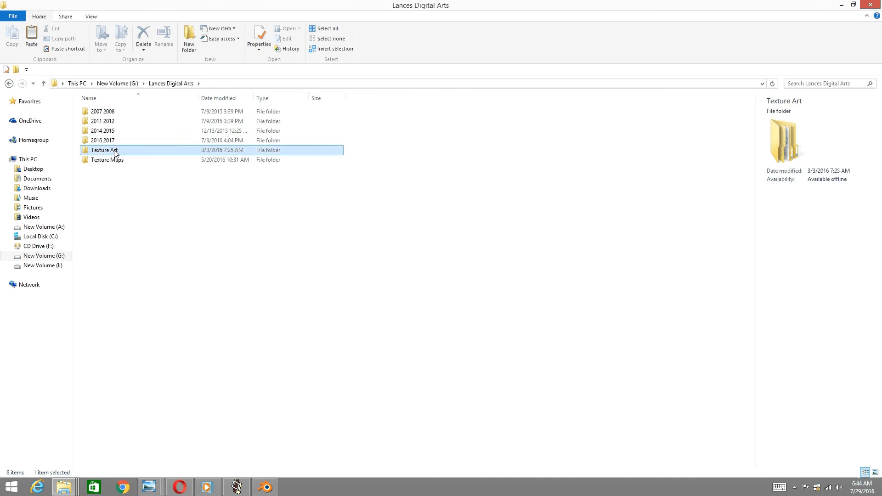
double_click(117, 149)
double_click(222, 119)
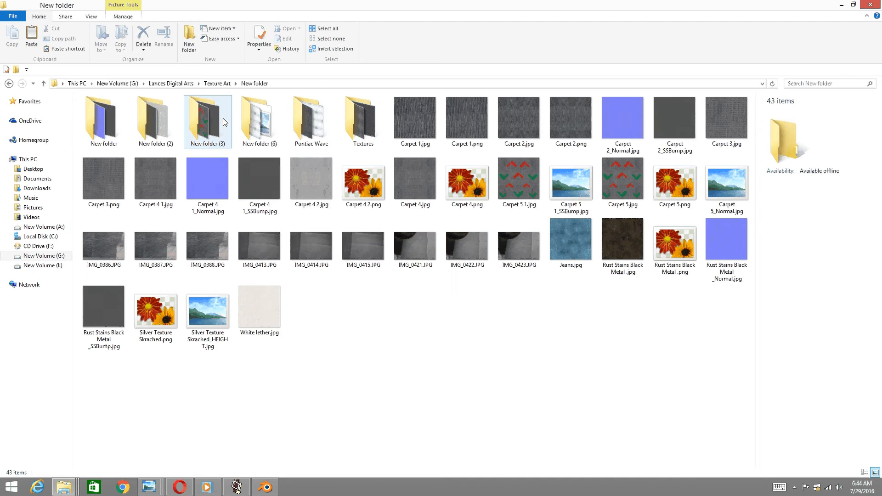
double_click(222, 126)
click(221, 126)
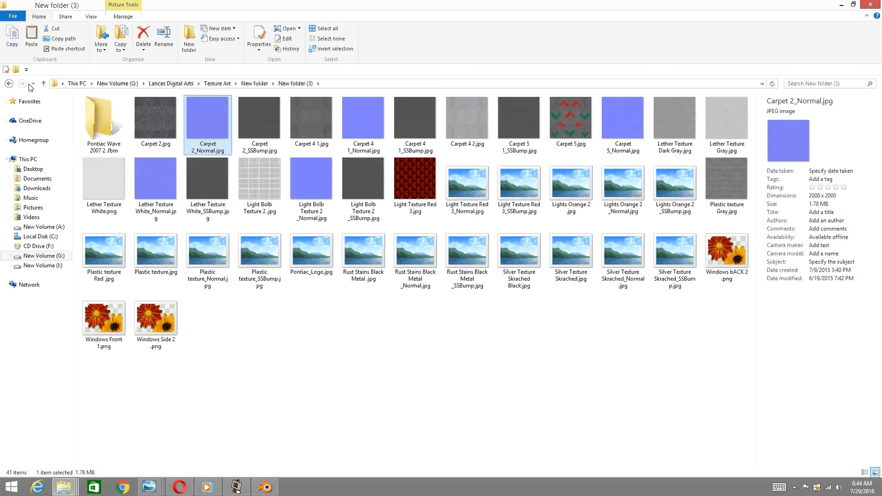
click(9, 84)
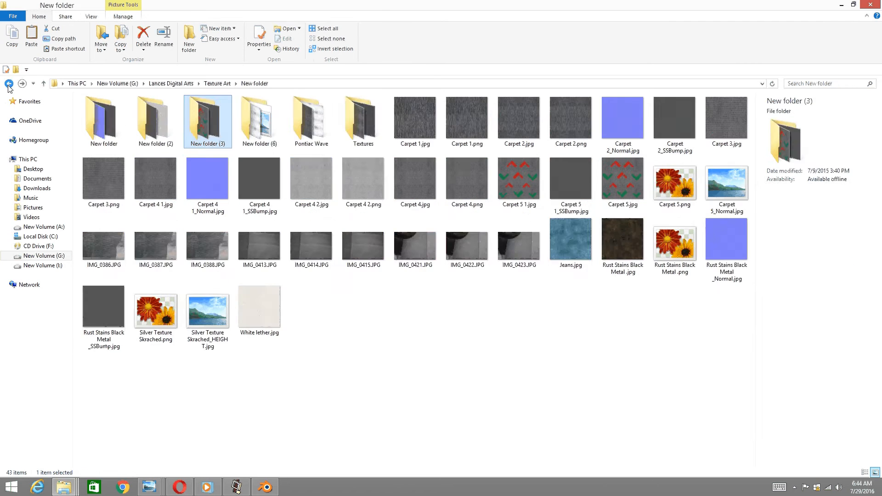
double_click(257, 122)
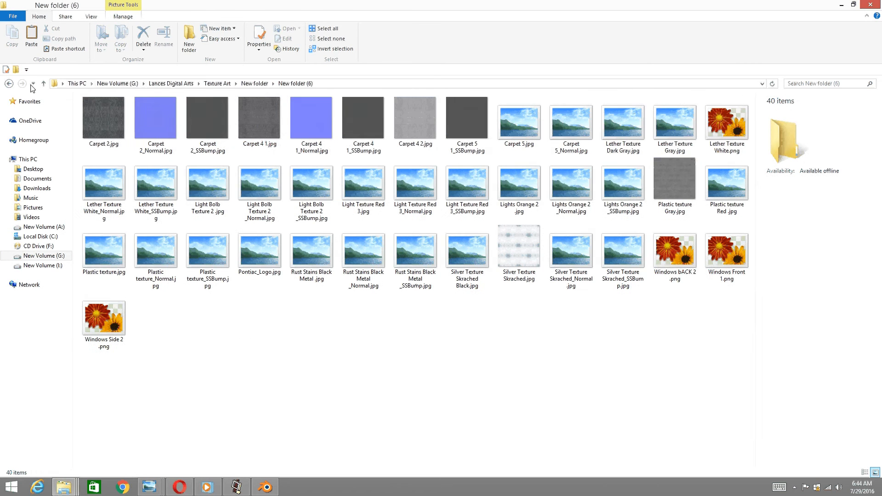
click(8, 85)
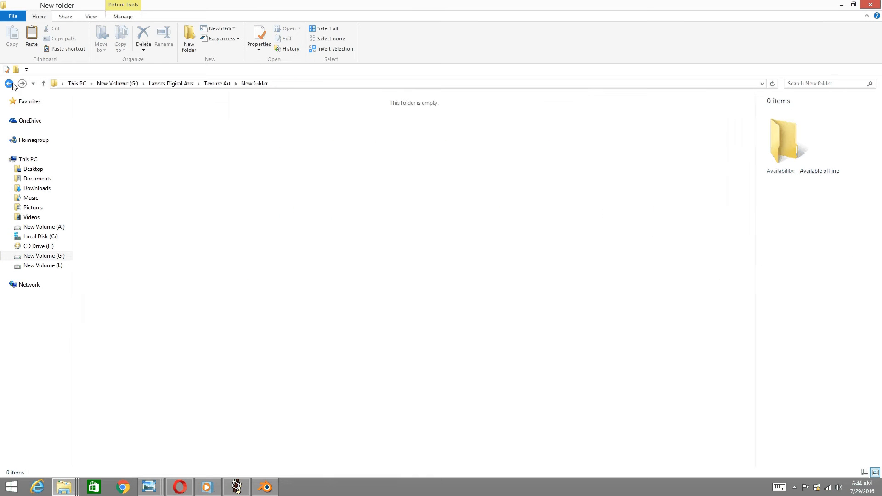
click(310, 128)
double_click(310, 128)
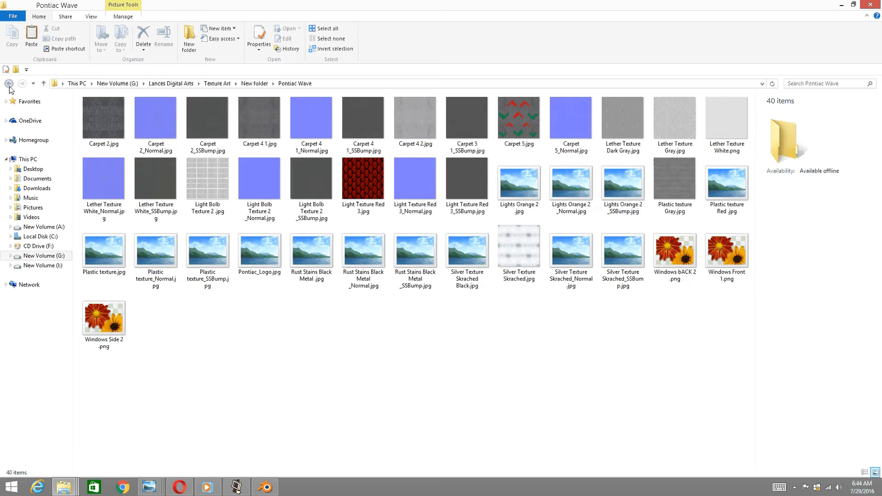
click(9, 84)
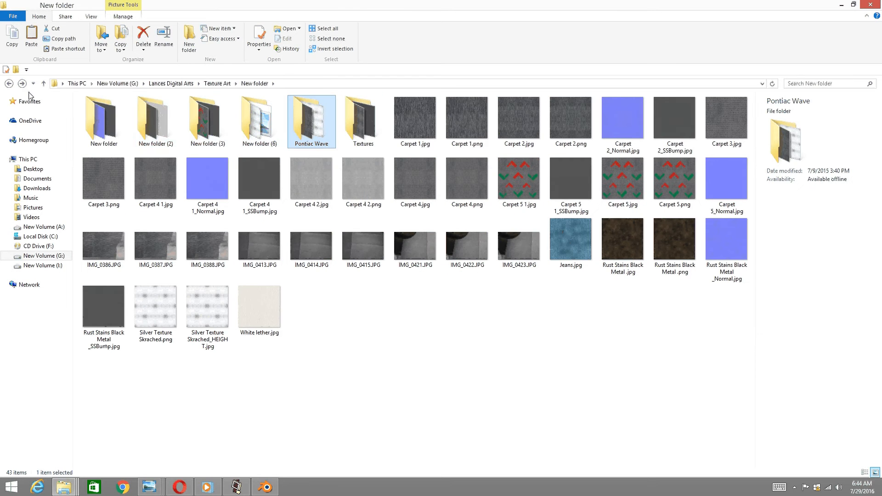
click(9, 85)
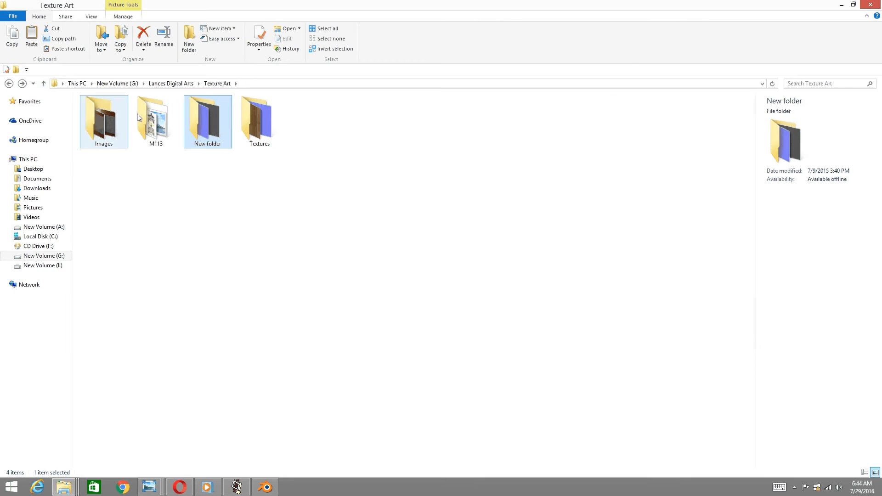
Check the Textures folder inside Texture Art and copy the digital arts folder's Texture Art and Texture Maps folders
double_click(250, 123)
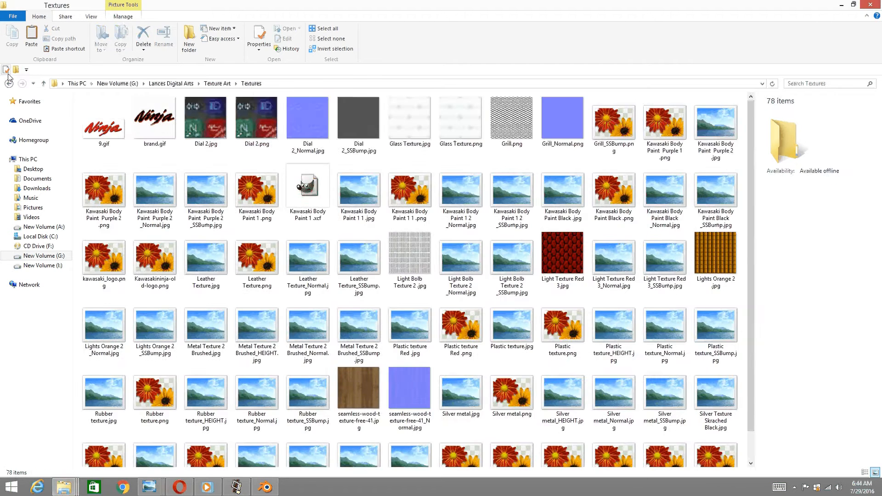
click(8, 83)
click(10, 83)
ctrl+click(98, 160)
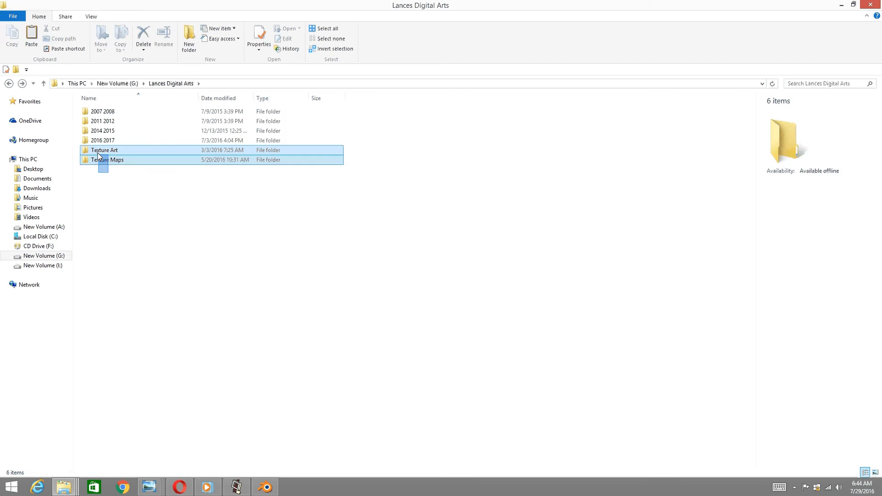
right_click(98, 155)
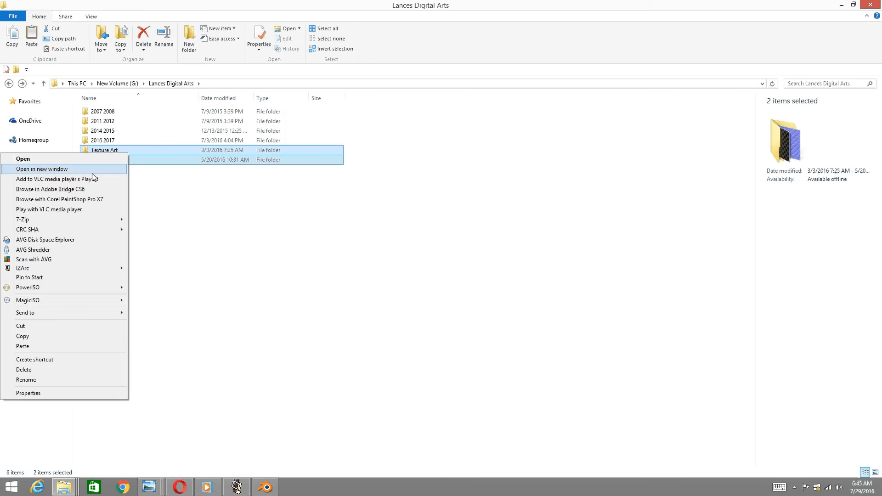
click(18, 337)
click(9, 84)
click(9, 84)
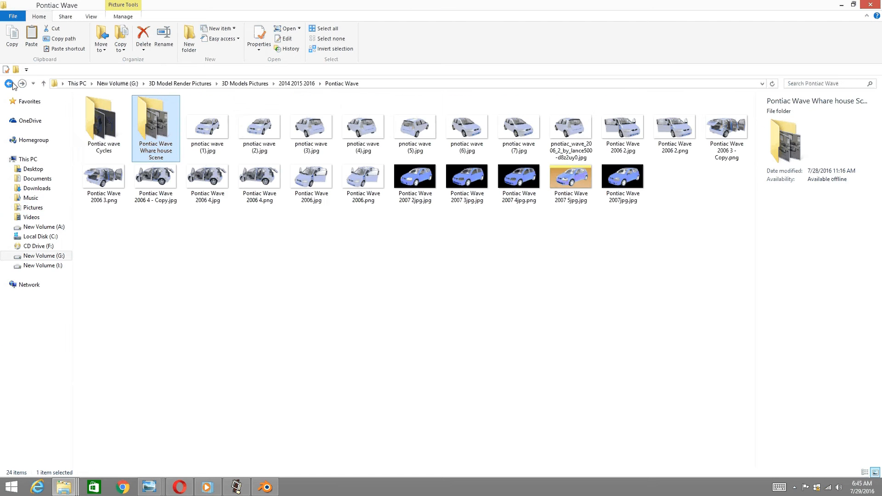
click(9, 84)
click(9, 84)
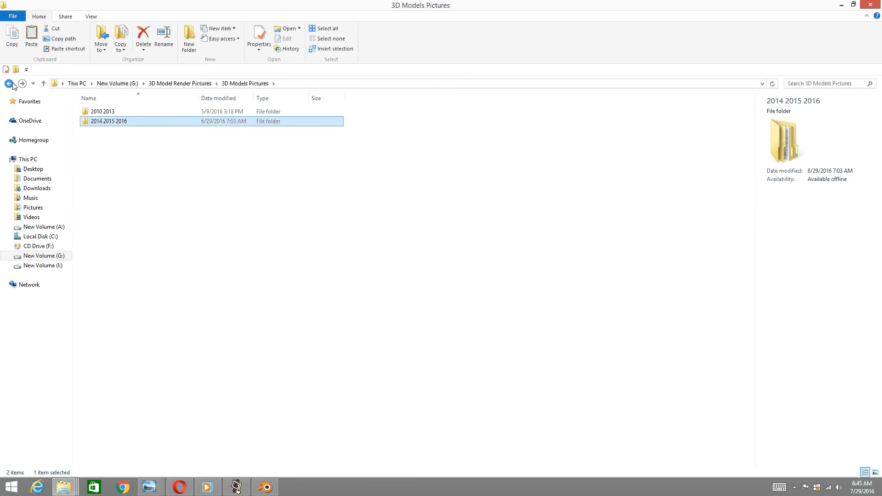
click(21, 84)
click(22, 84)
click(22, 84)
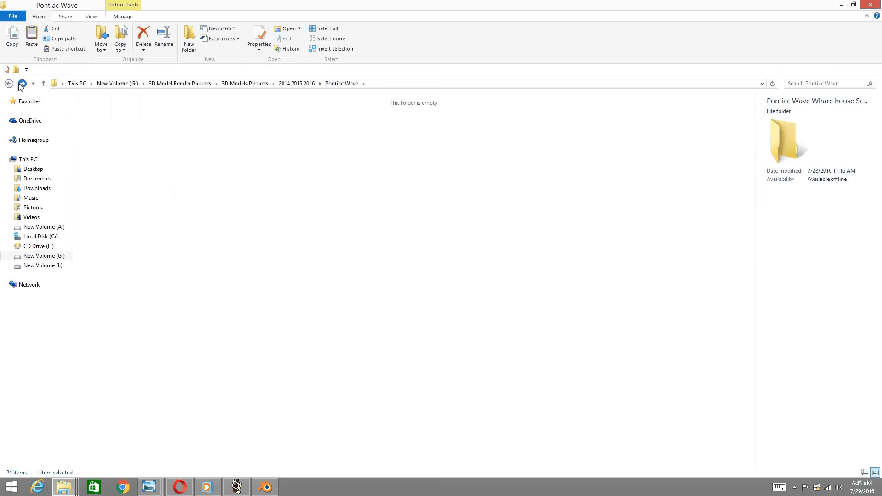
Paste the copied Texture Art and Texture Maps folders into 3D Models > Civic 2002 > New folder (2) on New Volume (G:)
click(37, 256)
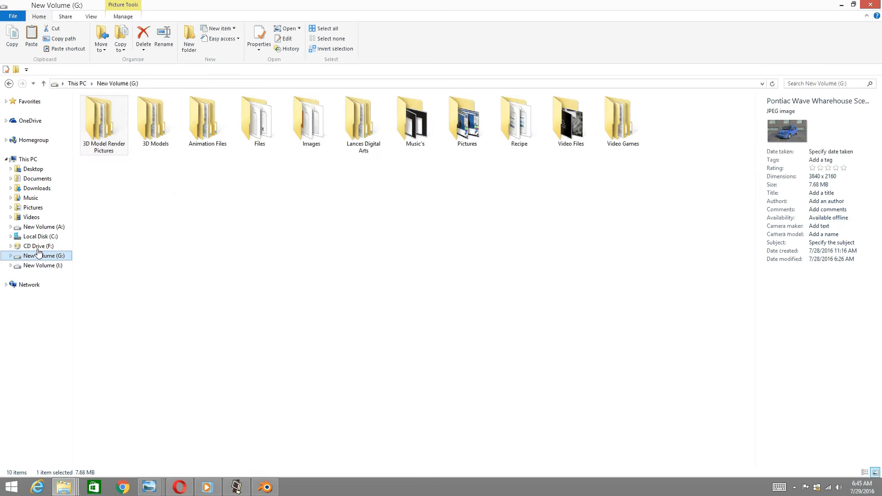
double_click(151, 131)
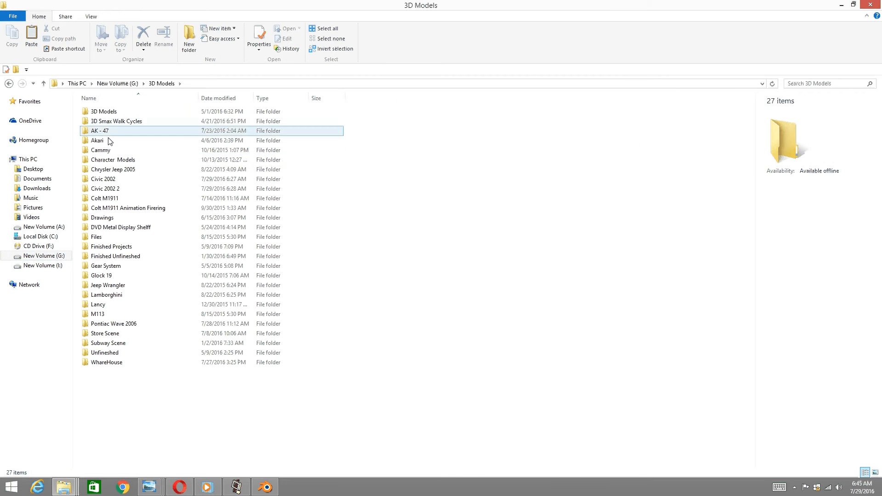
double_click(105, 179)
double_click(143, 126)
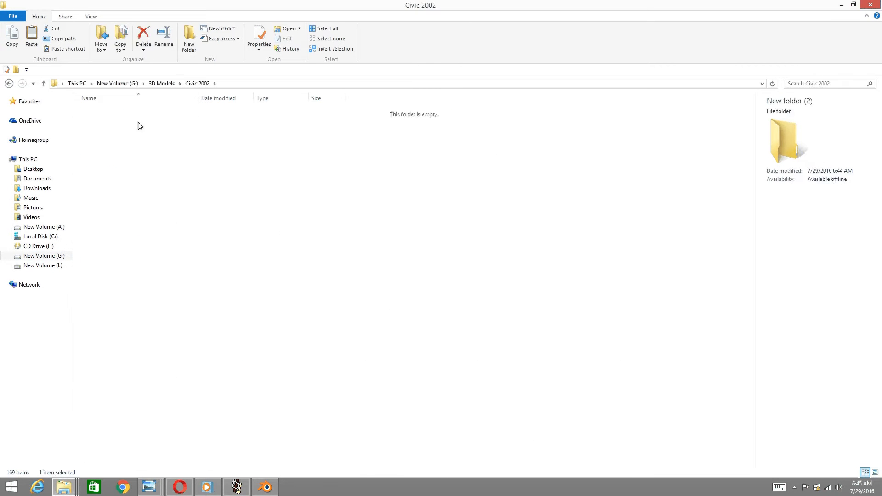
right_click(167, 193)
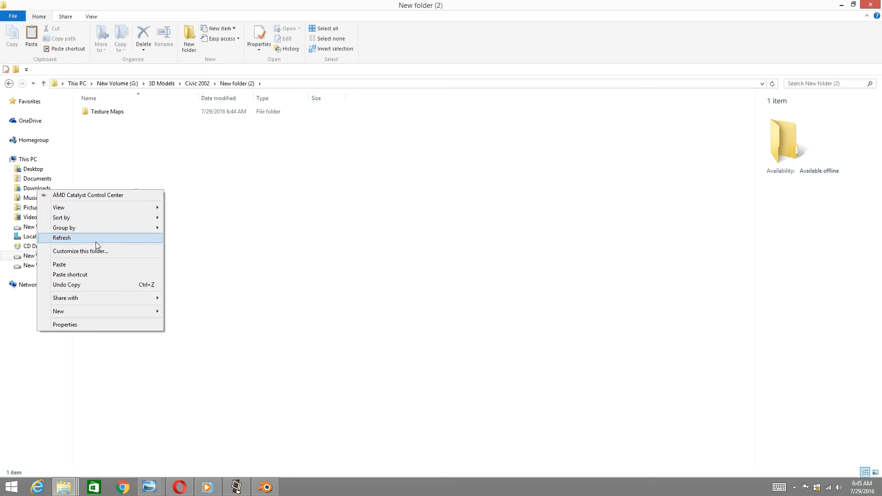
click(89, 264)
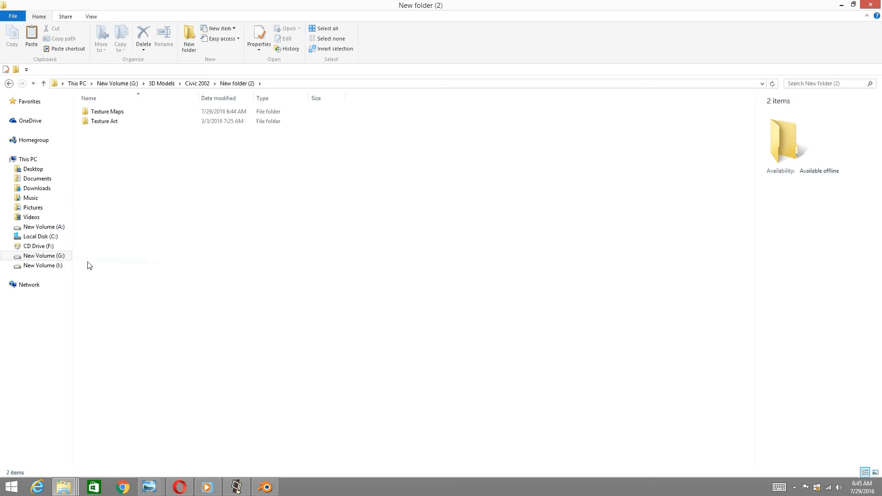
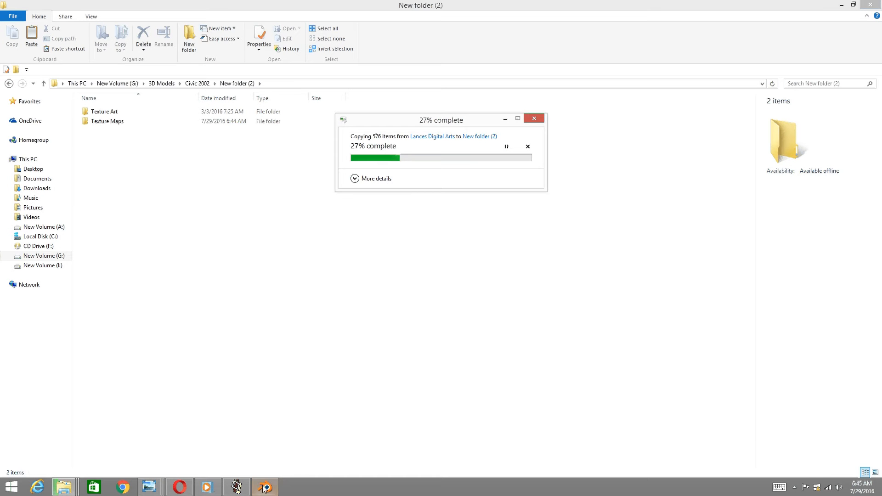
Switch to Windows Media Player, lower the volume of the playing music slightly, and return to Blender
click(236, 487)
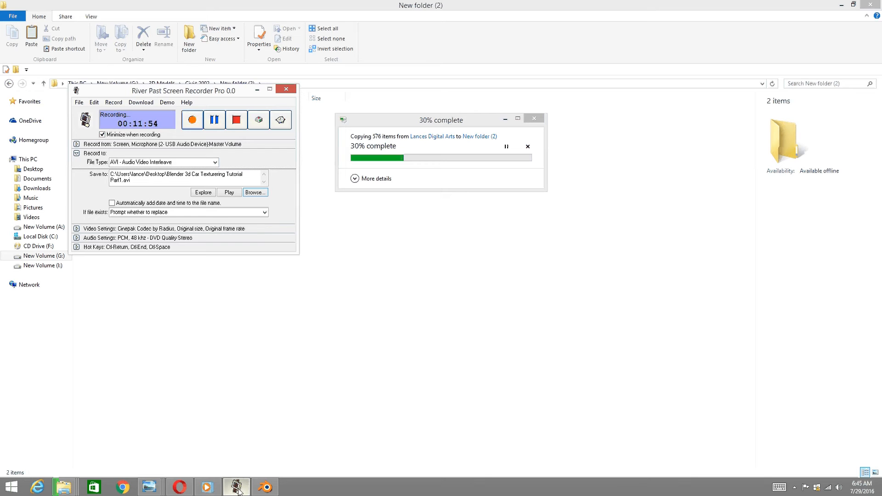
click(236, 487)
click(207, 487)
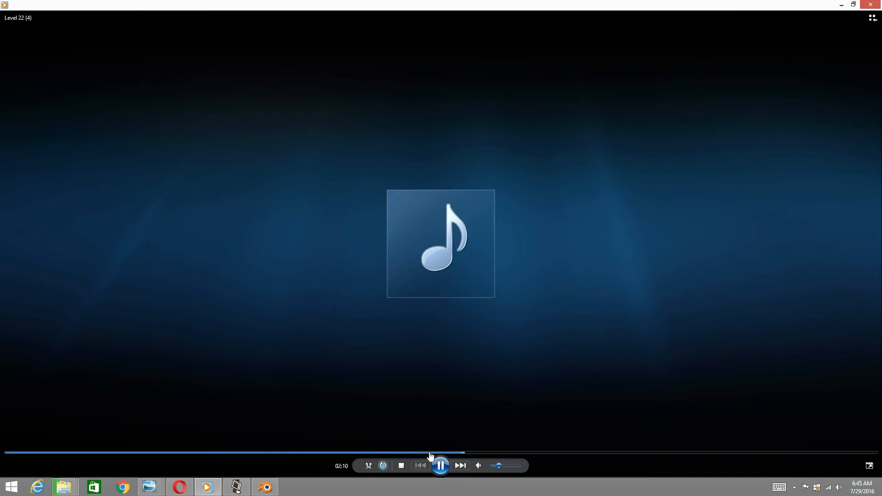
drag(498, 467, 493, 468)
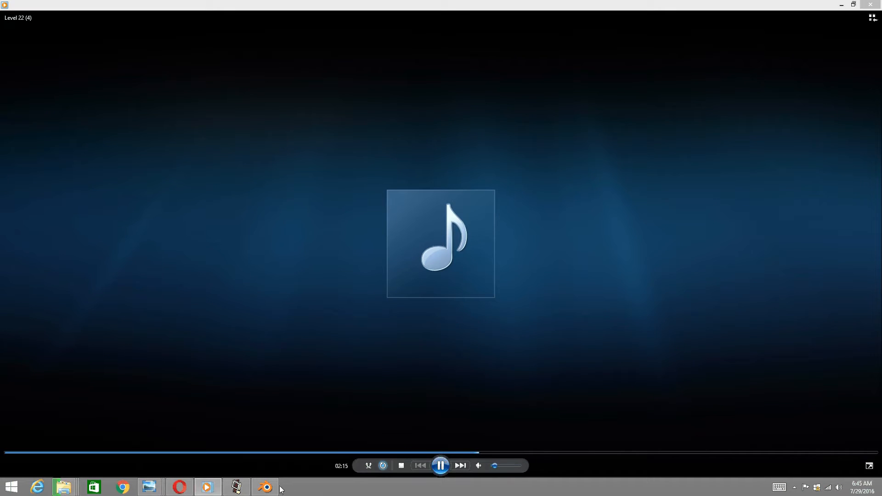
click(266, 488)
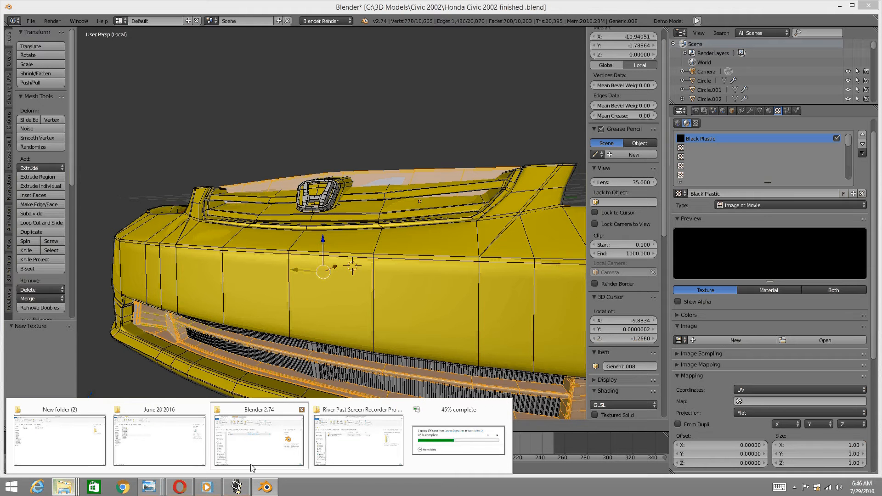
click(237, 489)
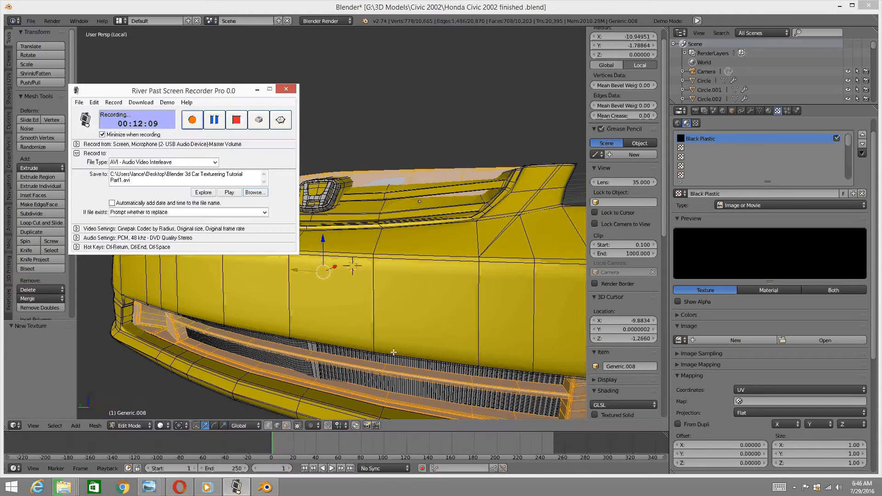
click(215, 120)
click(214, 120)
click(237, 489)
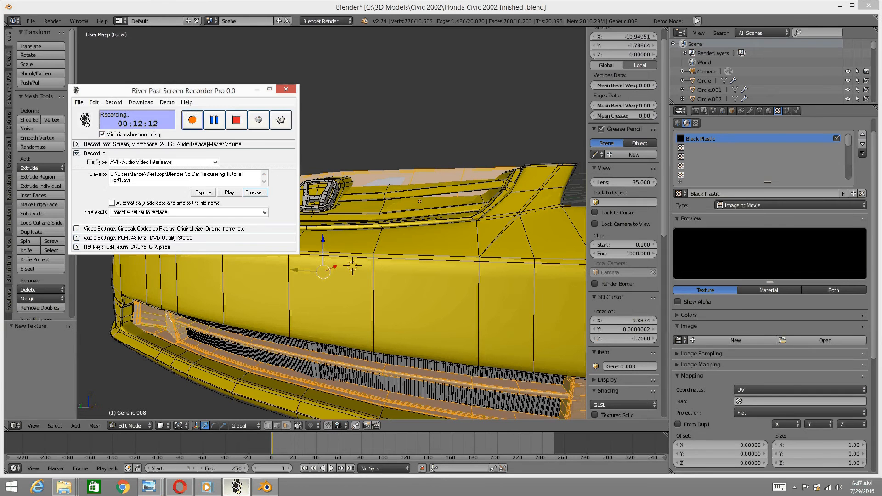
click(237, 489)
Switch to File Explorer and look through the copied Texture Maps folder and the Textures folder inside Texture Art for usable textures
mouse_move(63, 487)
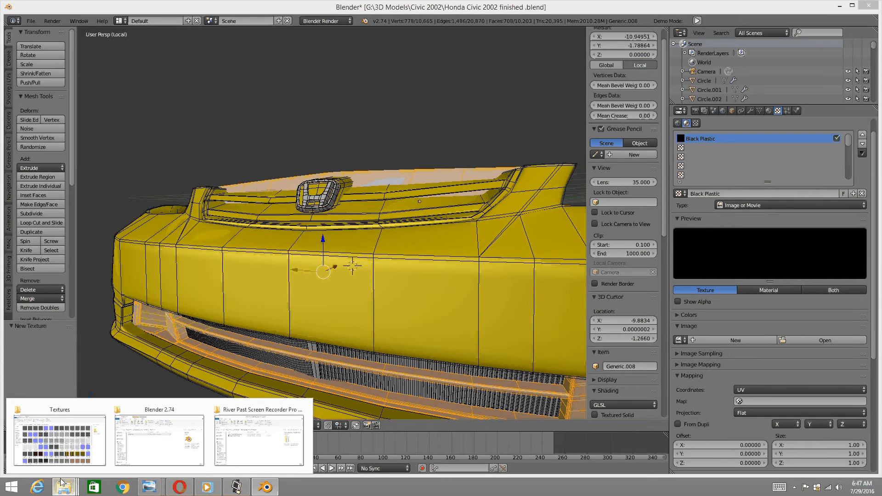
click(55, 451)
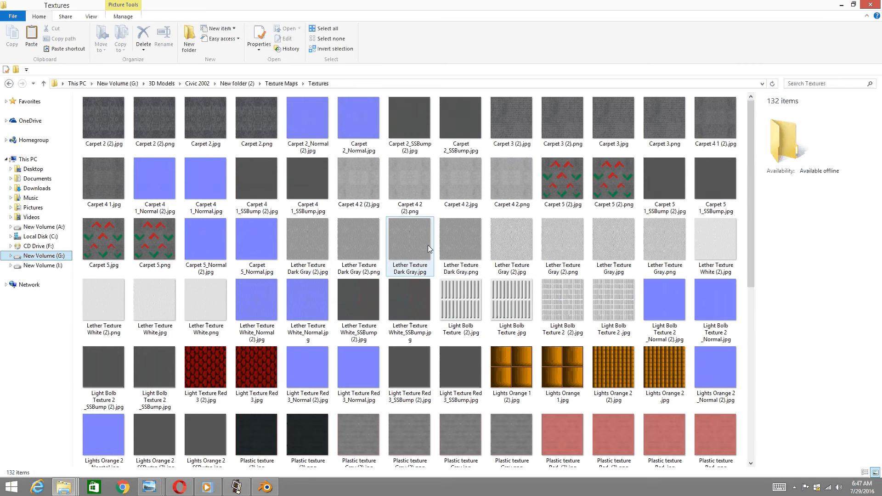
click(8, 84)
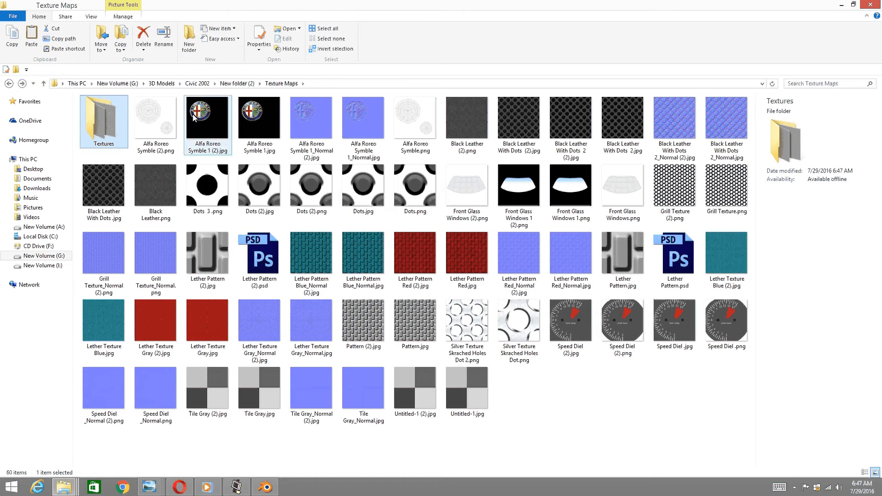
click(9, 84)
double_click(102, 113)
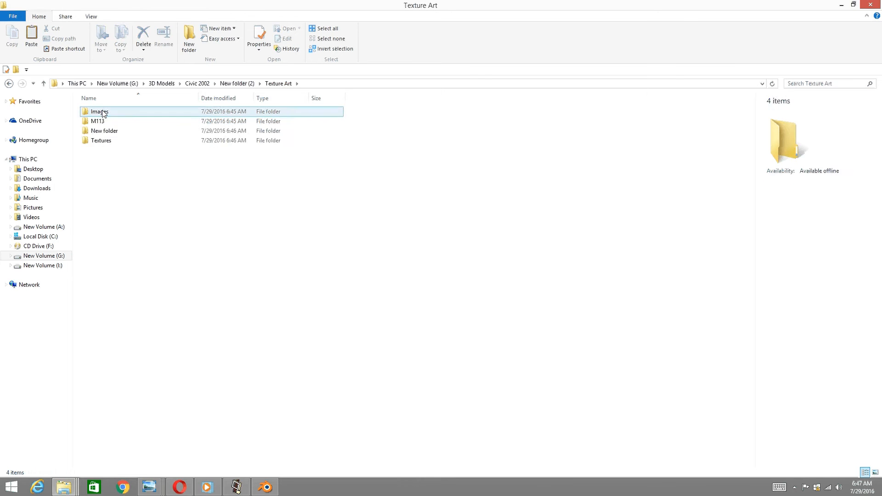
double_click(108, 140)
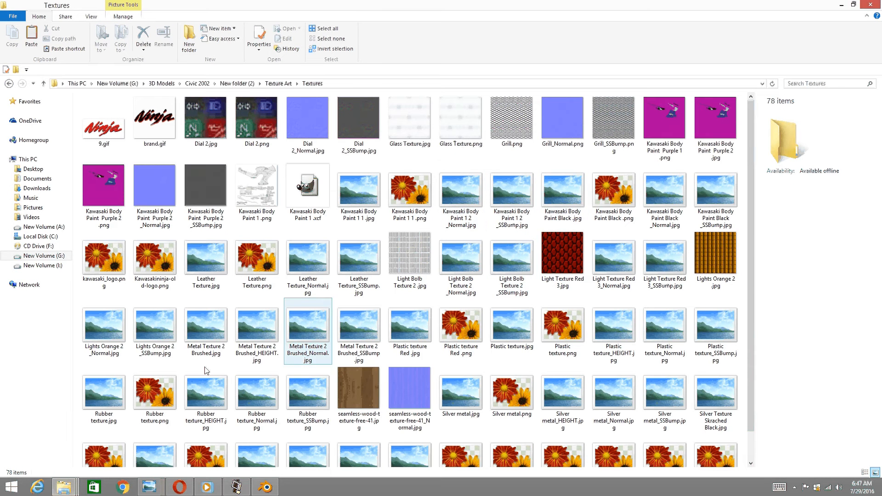
scroll(500, 220, down, 1)
scroll(497, 232, up, 1)
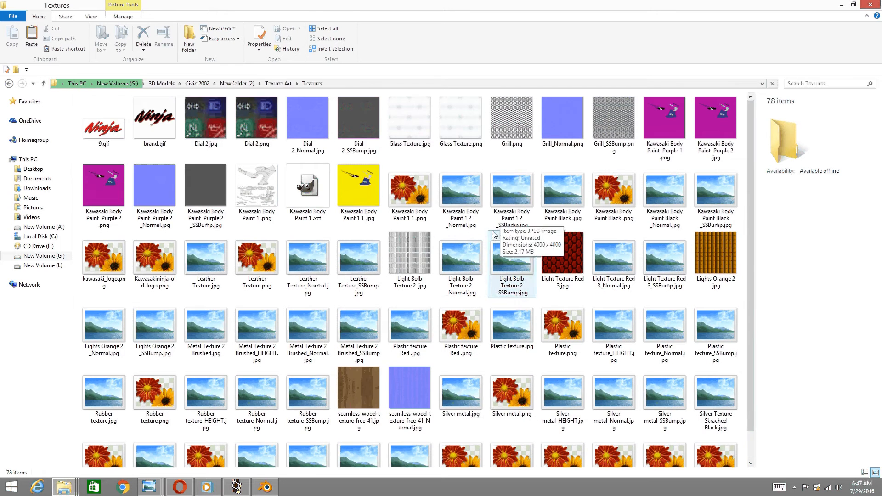
View the image Kawasaki Body Paint 1 1 .png up close, close it and return to the Texture Art folder
click(419, 187)
double_click(419, 187)
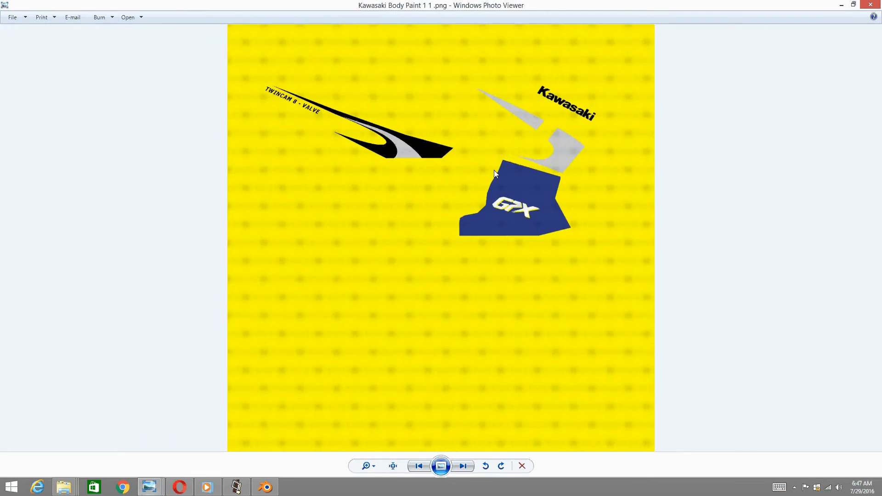
scroll(493, 168, up, 3)
scroll(497, 175, down, 2)
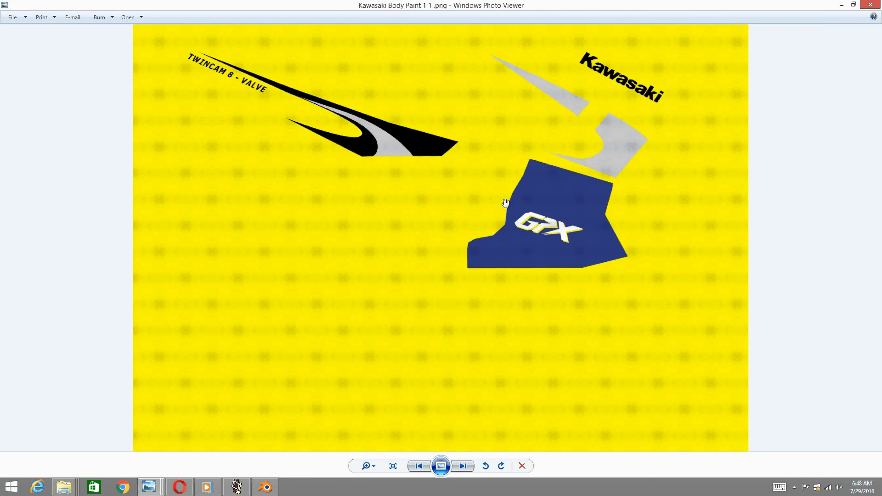
click(871, 4)
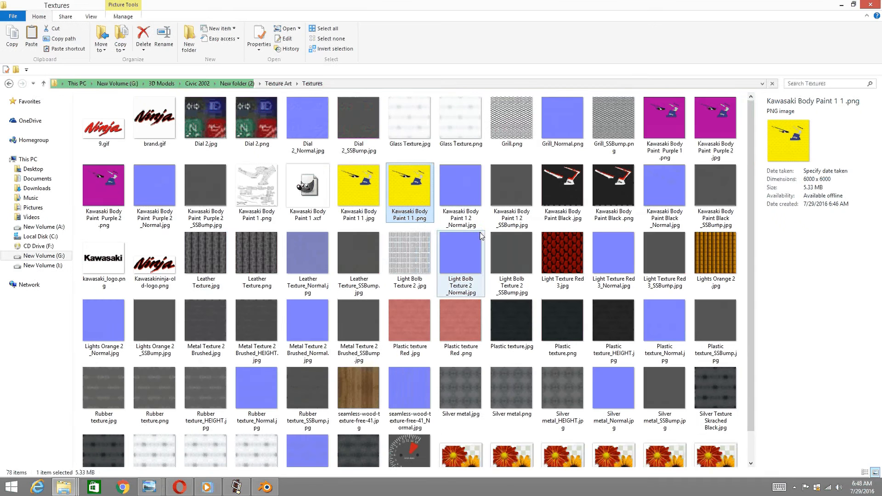
key(BackSpace)
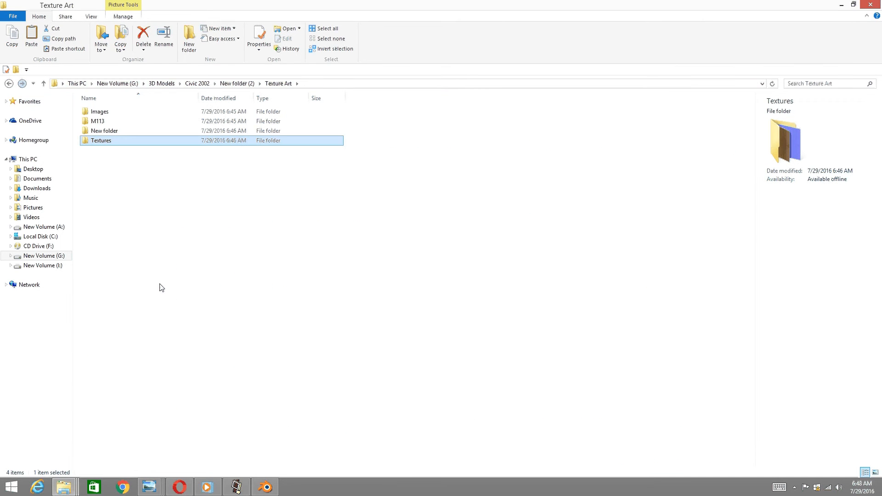
Switch to Blender, start opening an image for the Black Plastic texture, and display the files as thumbnails
click(265, 488)
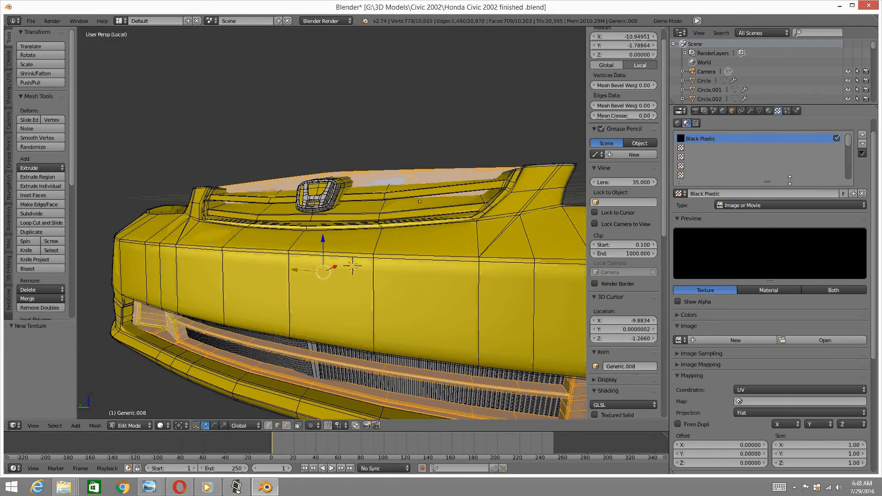
click(817, 338)
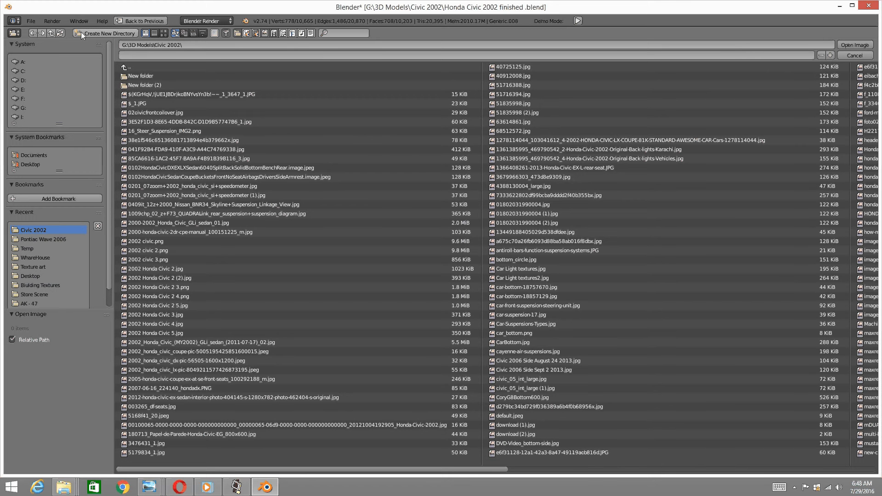
click(163, 33)
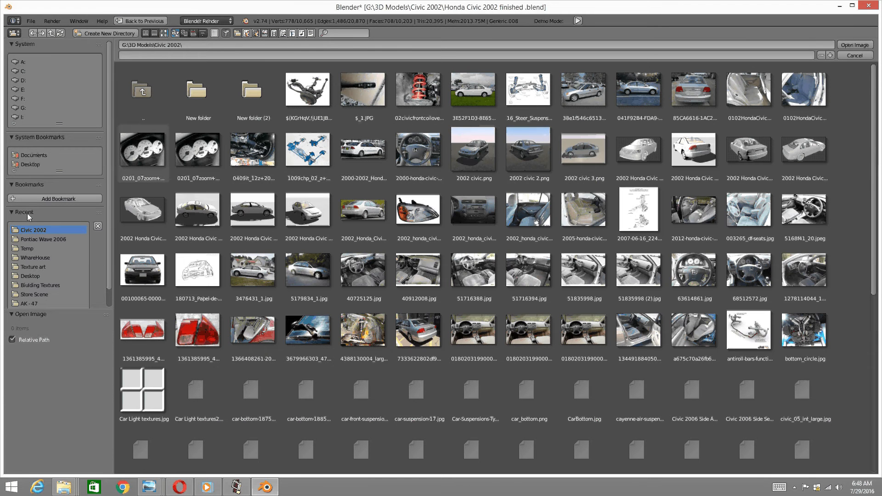
Load Plastic texture.jpg from G:\3D Models\Civic 2002\New folder (2)\Texture Art\Textures as the Black Plastic texture's image
click(28, 109)
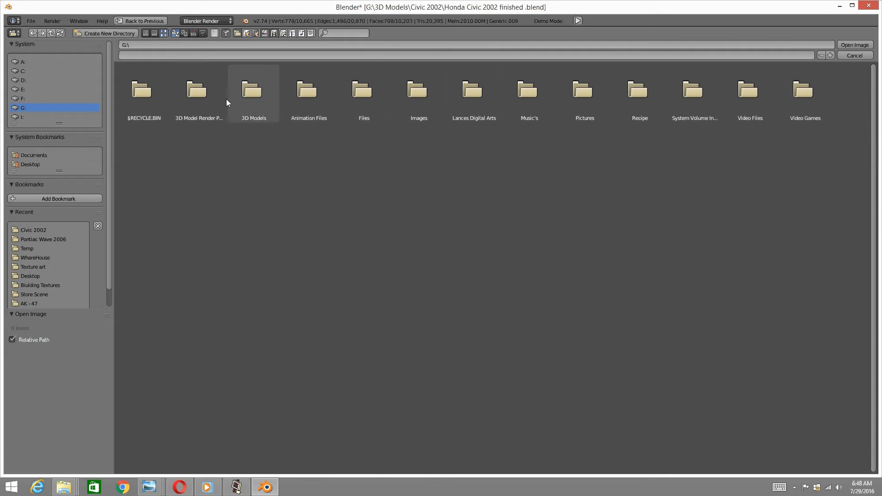
click(256, 91)
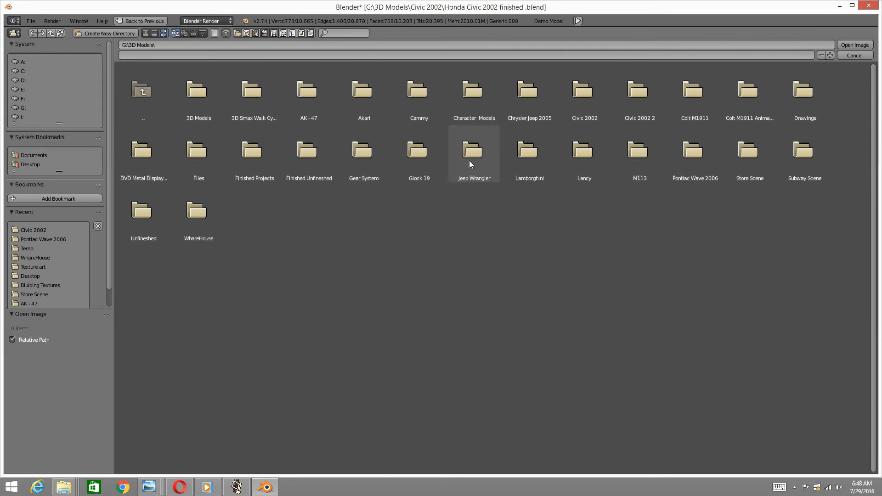
click(585, 97)
click(246, 112)
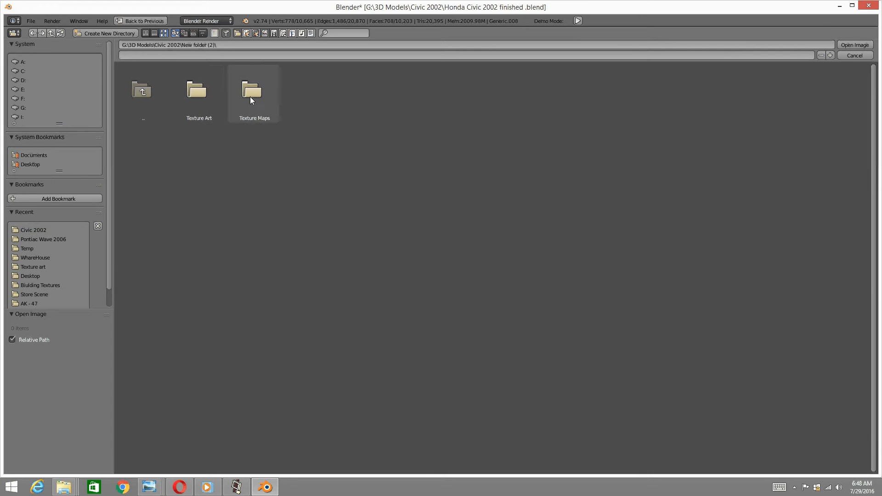
click(205, 96)
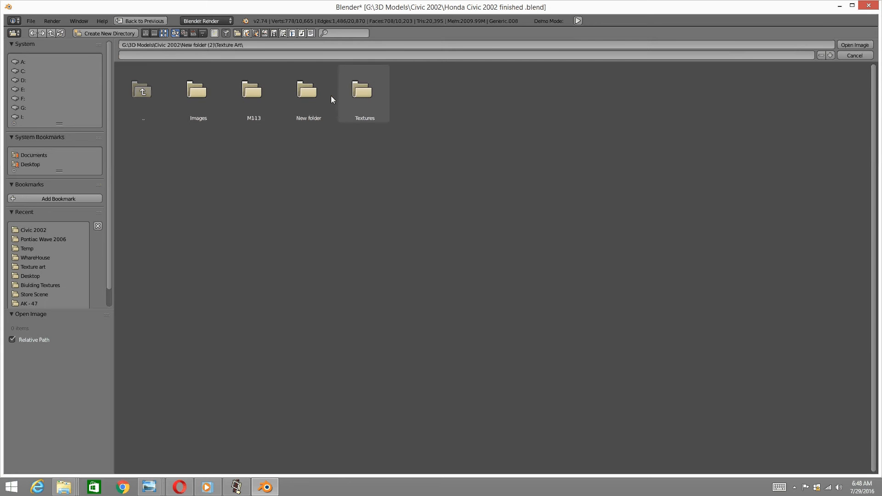
click(362, 94)
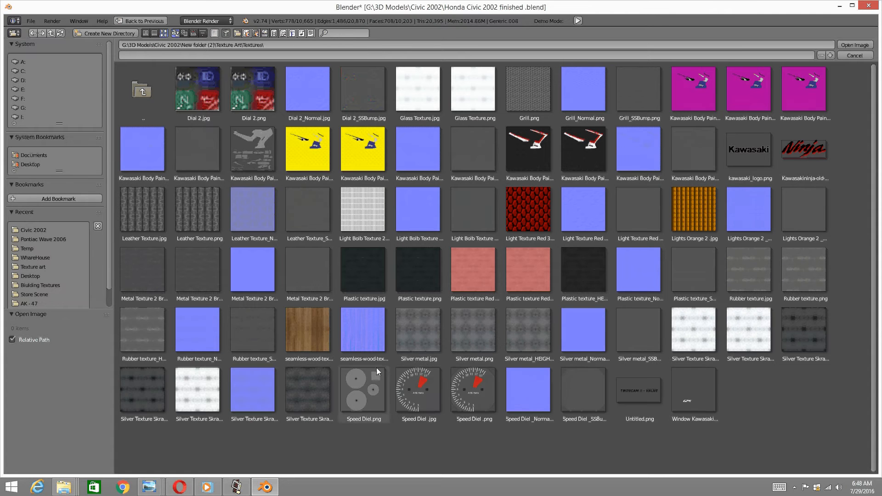
double_click(360, 271)
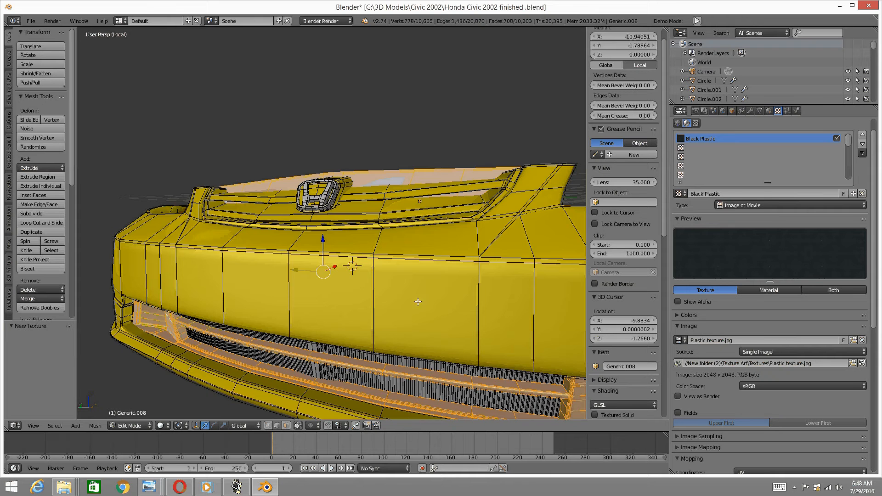
Review the Black Plastic texture's settings and set the viewport shading to Texture
mouse_move(418, 302)
middle_down()
mouse_move(424, 326)
mouse_move(423, 303)
middle_up()
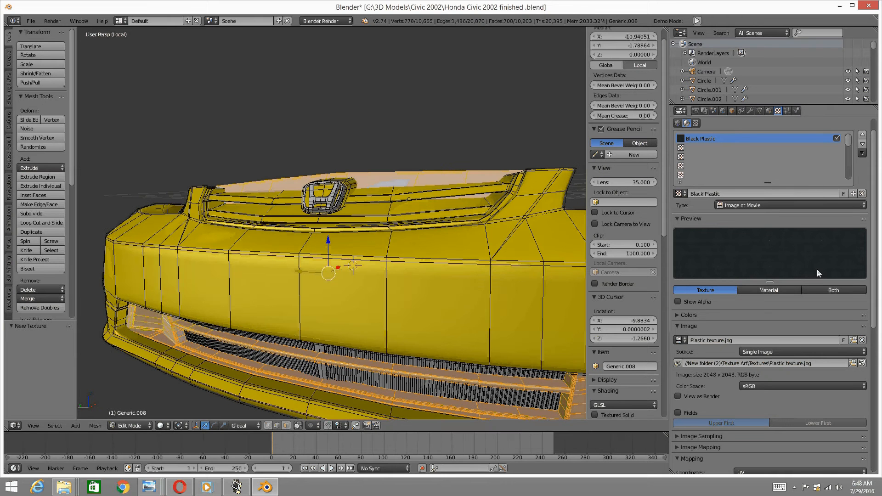
scroll(798, 317, down, 4)
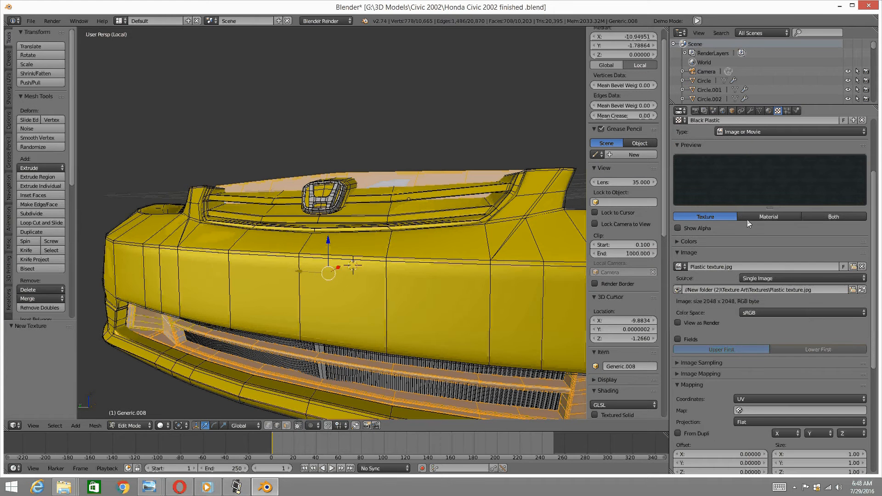
scroll(748, 220, up, 5)
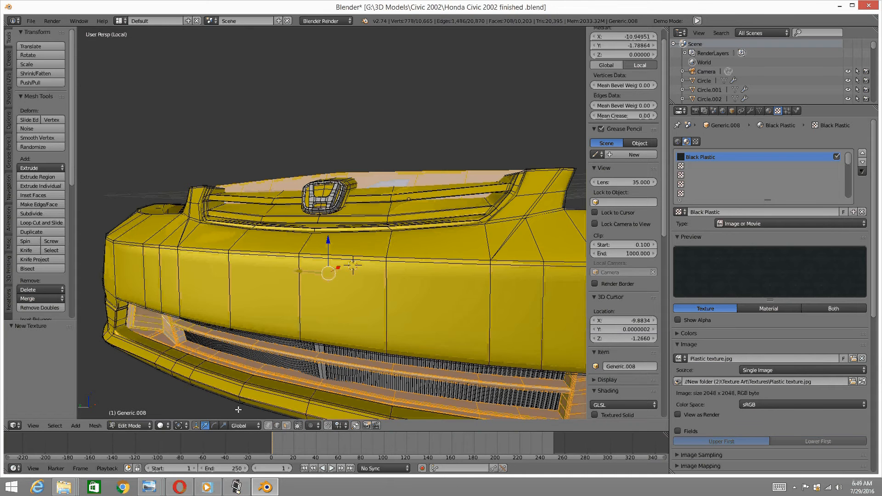
click(161, 426)
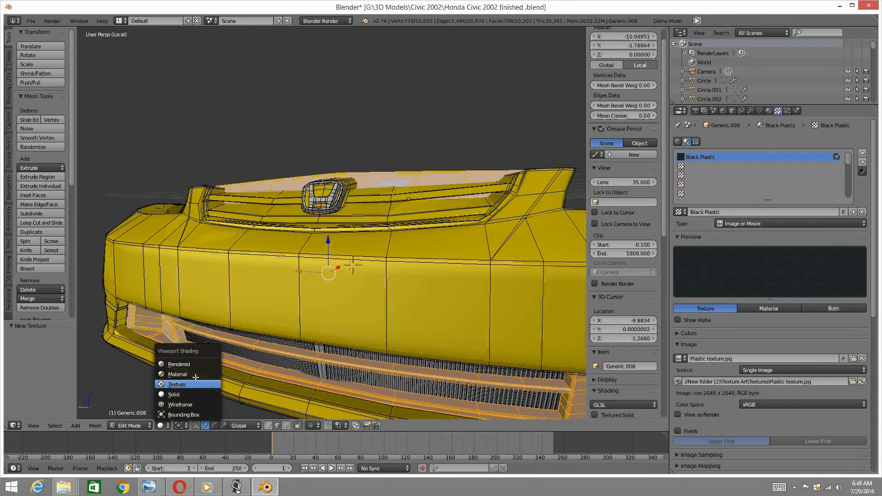
click(176, 384)
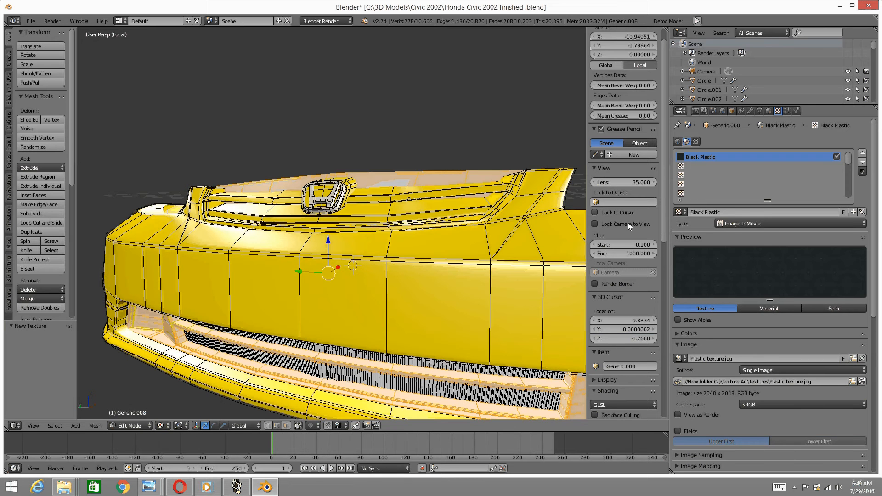
Assign the Black Plastic material to the selected grille faces and inspect the result around the hood emblem and lower grille
click(768, 111)
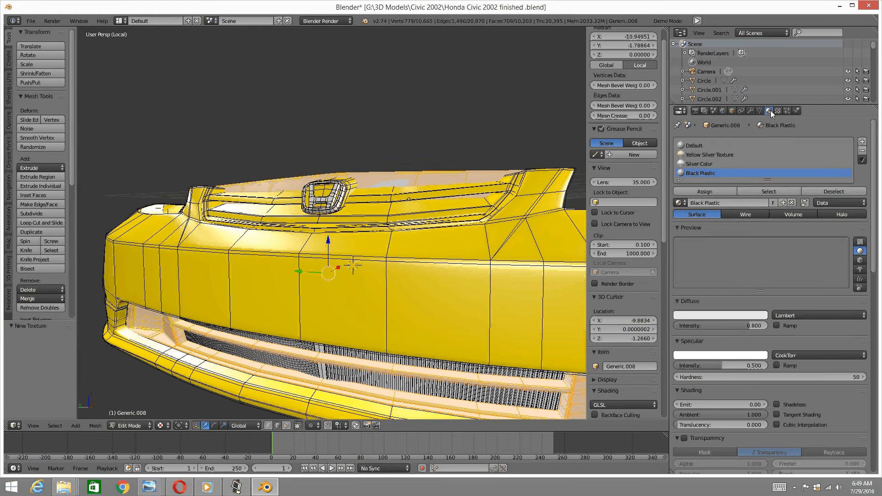
click(700, 191)
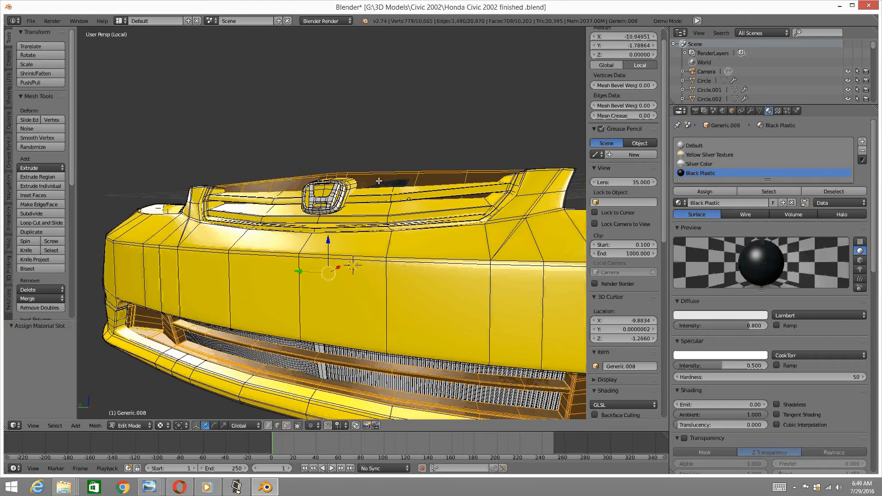
scroll(378, 183, up, 5)
shift+middle_drag(384, 201, 329, 222)
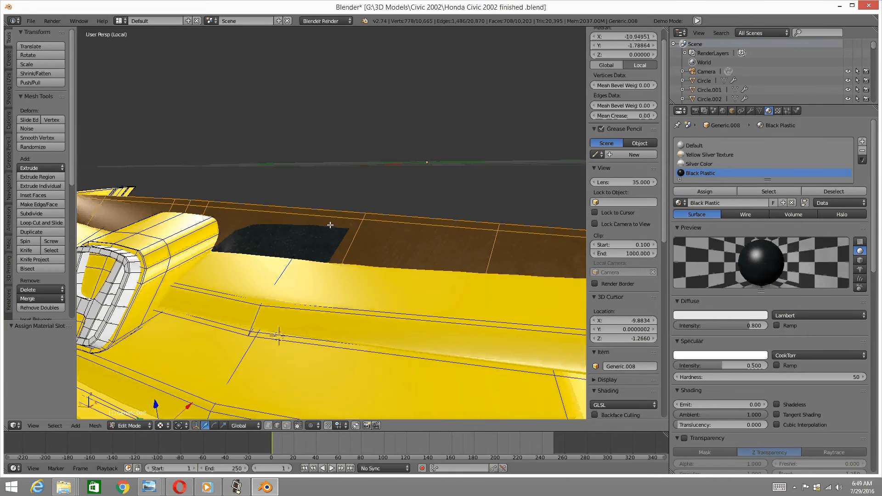
scroll(329, 222, up, 1)
scroll(318, 223, down, 2)
middle_drag(252, 226, 278, 184)
scroll(277, 230, down, 1)
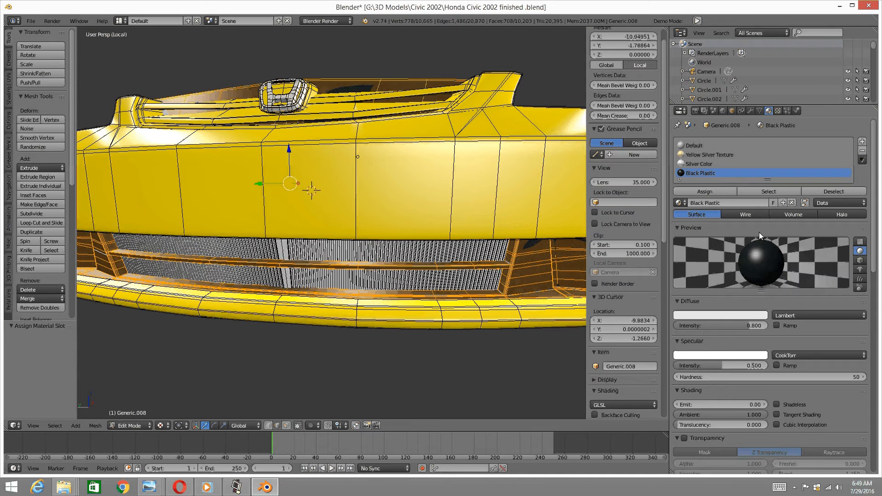
Add a second texture to the Black Plastic material and give it the existing Plastic texture.jpg image
click(777, 111)
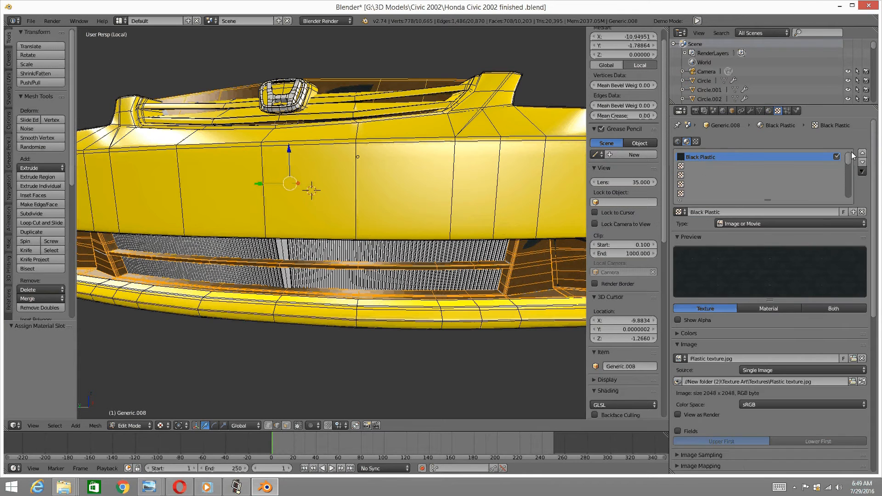
click(744, 165)
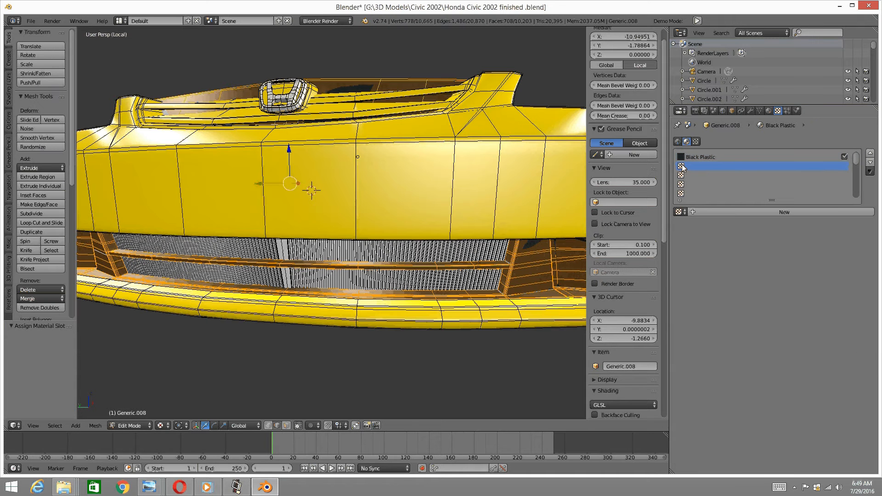
click(732, 210)
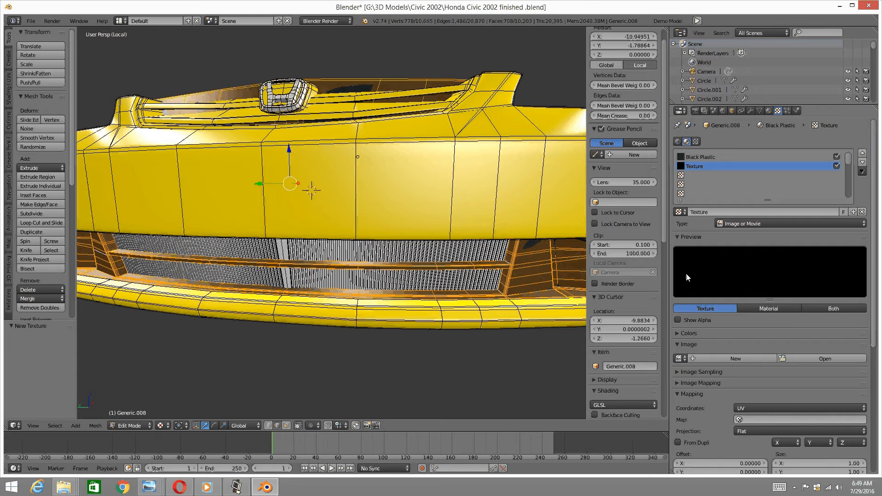
click(685, 360)
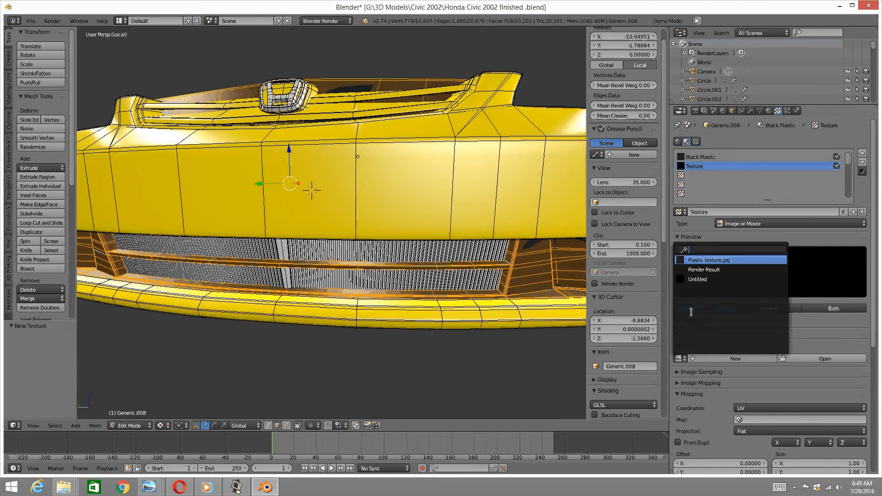
click(711, 261)
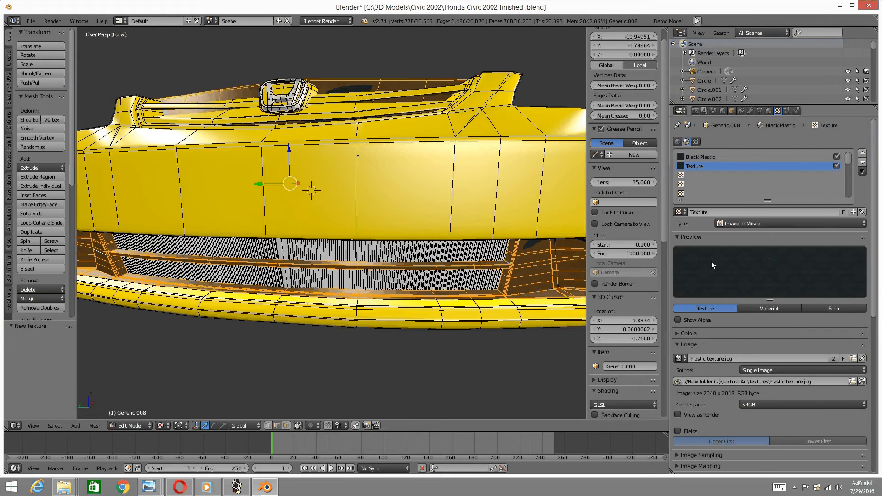
Make the second texture influence the geometry normal instead of the diffuse color
middle_drag(388, 230, 400, 202)
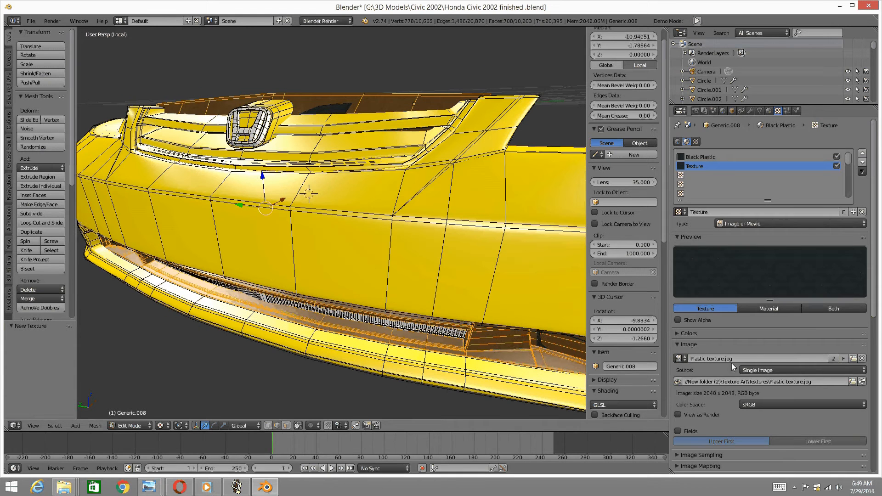
scroll(812, 379, down, 12)
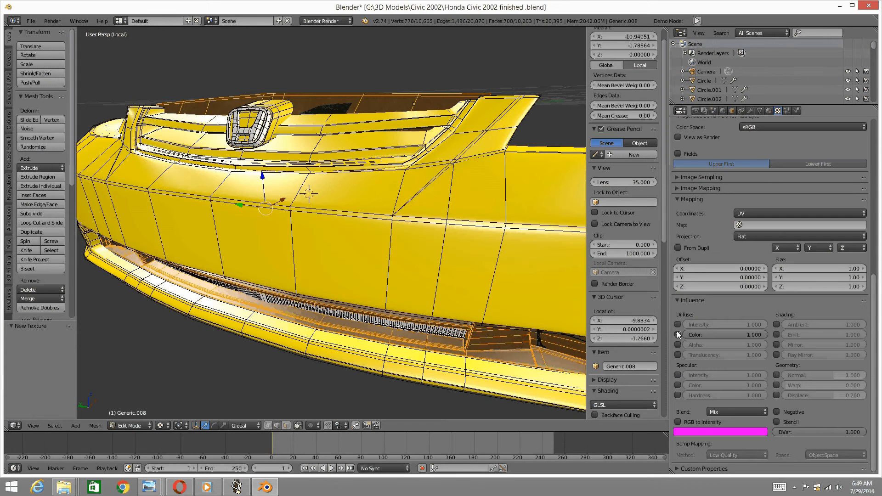
click(677, 333)
click(777, 375)
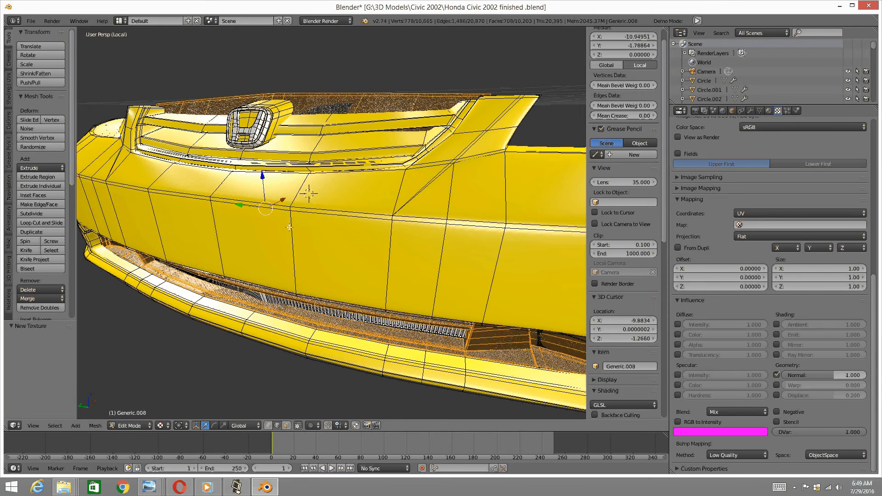
middle_drag(291, 239, 278, 216)
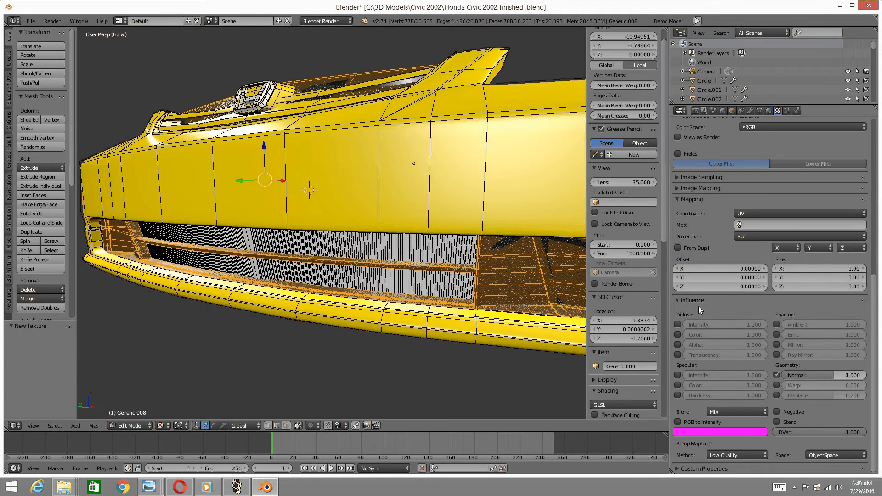
Set the second texture's Normal influence to 0.3 and inspect the bump effect around the lower grille
click(843, 375)
text(0.3)
key(Return)
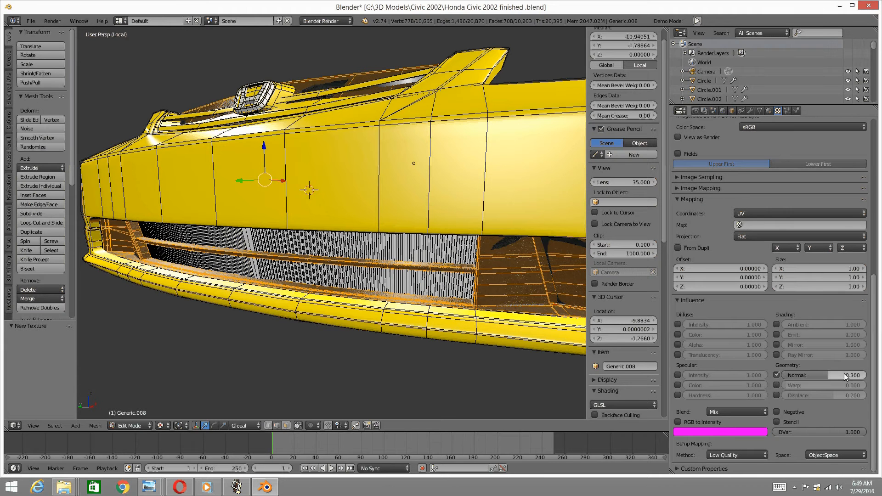
mouse_move(310, 175)
middle_down()
mouse_move(317, 204)
mouse_move(321, 176)
middle_up()
scroll(317, 204, up, 3)
scroll(317, 204, down, 5)
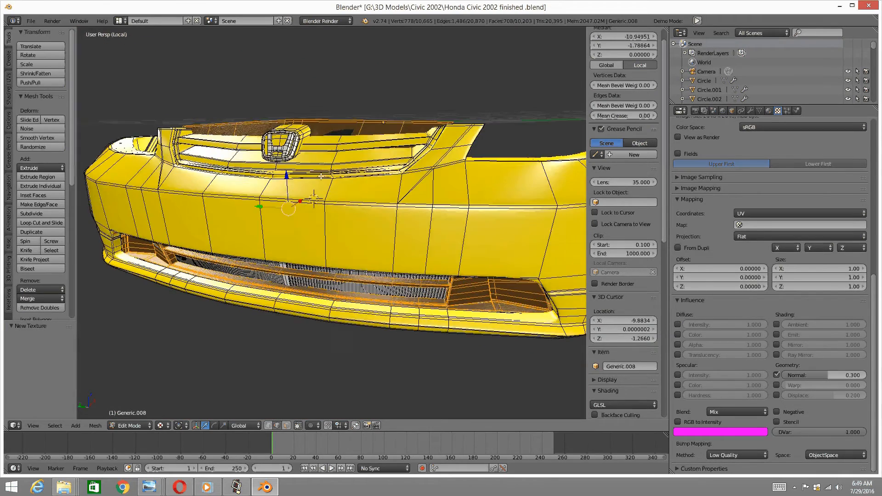
middle_drag(346, 228, 344, 205)
scroll(329, 205, up, 2)
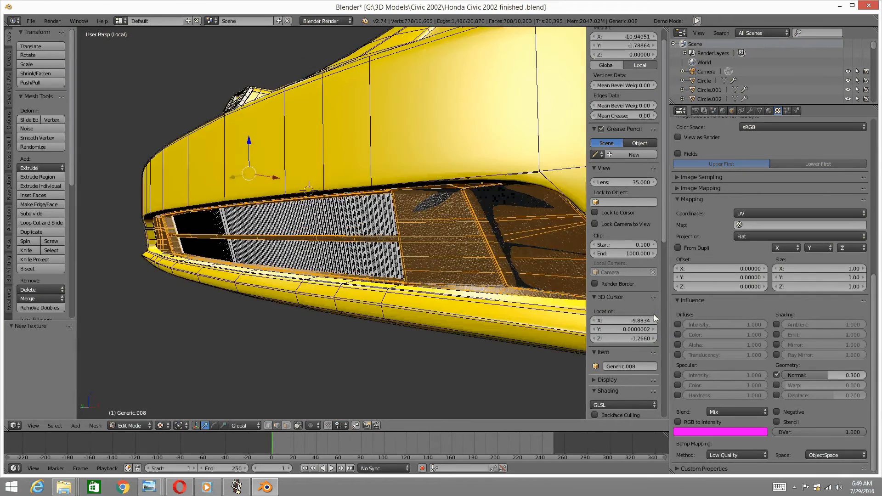
Set the Black Plastic texture's mapping coordinates to Global and collapse its mapping settings
scroll(748, 310, up, 15)
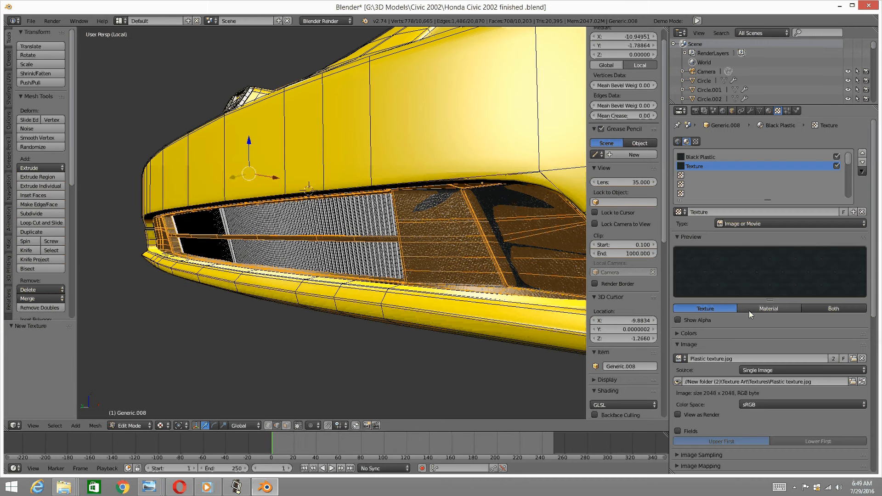
click(699, 158)
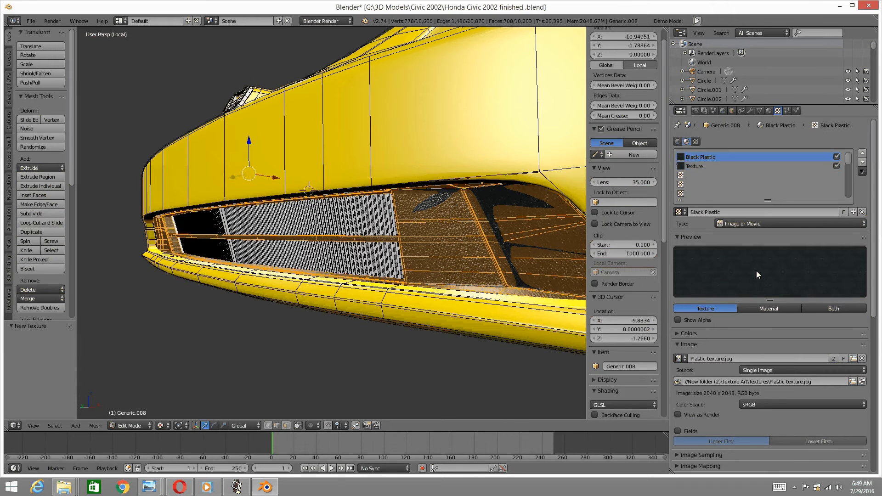
scroll(757, 271, down, 10)
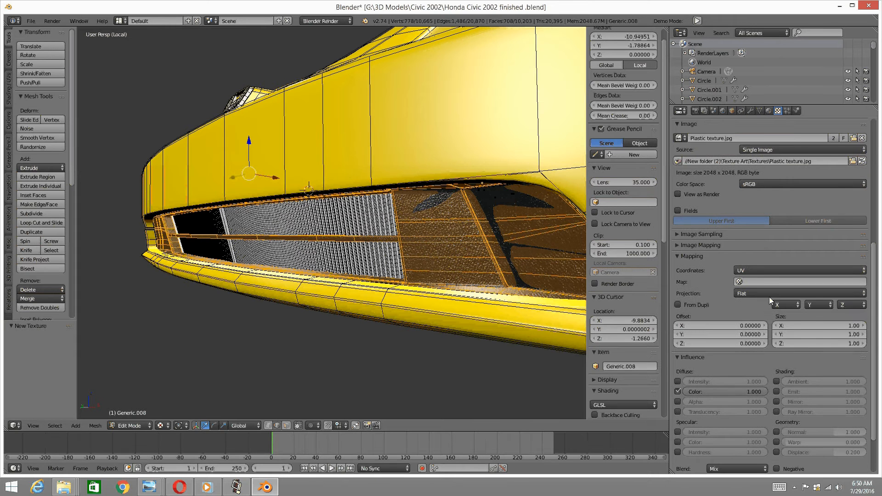
click(775, 271)
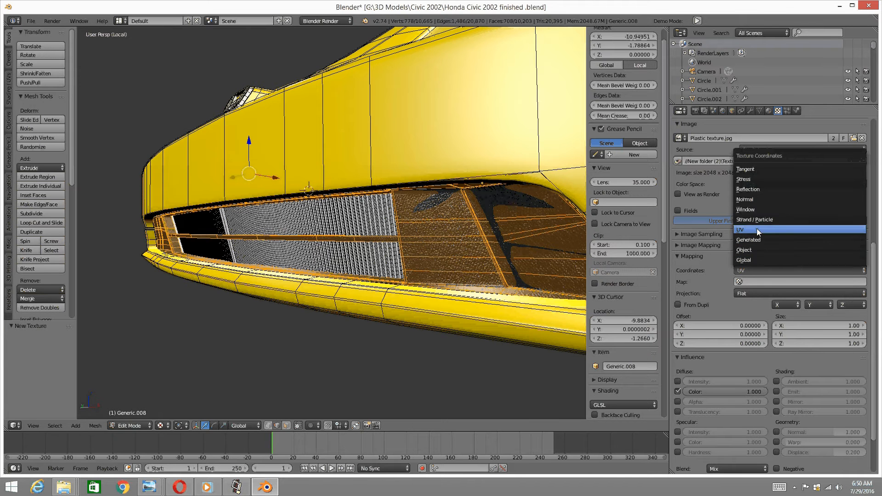
double_click(763, 261)
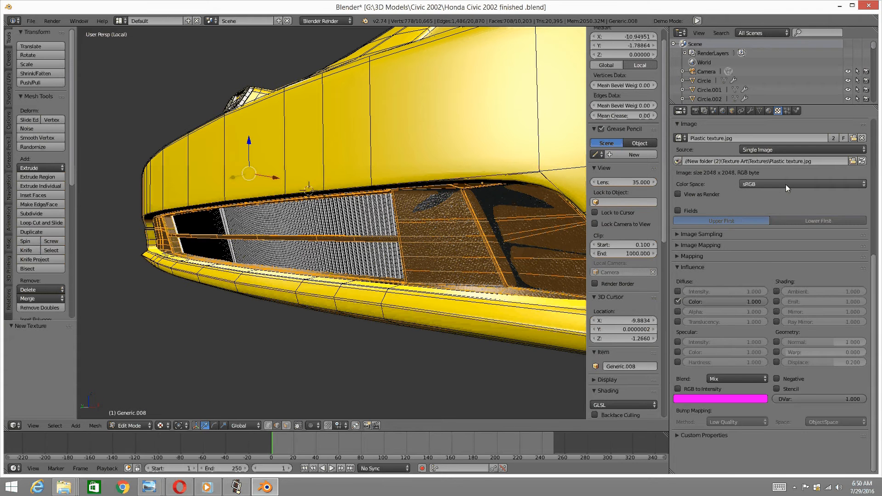
Disable the second texture and enable it again to compare its effect on the faces behind the emblem
scroll(786, 193, up, 7)
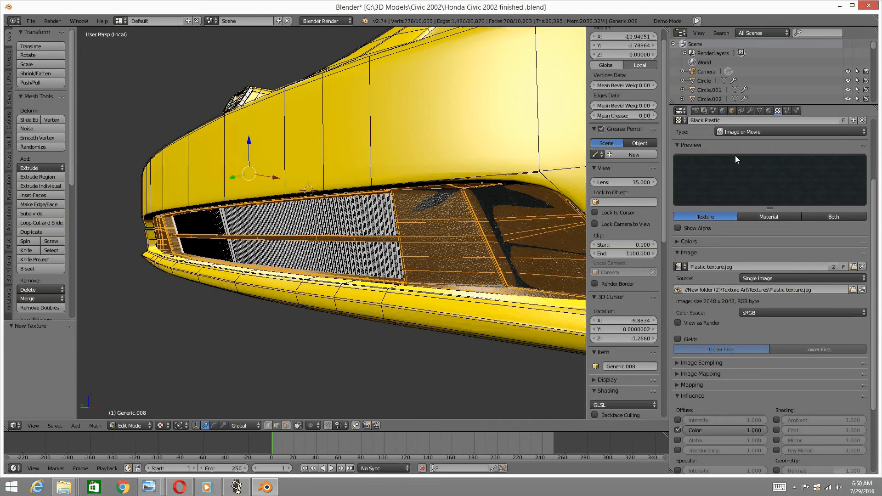
scroll(736, 155, up, 4)
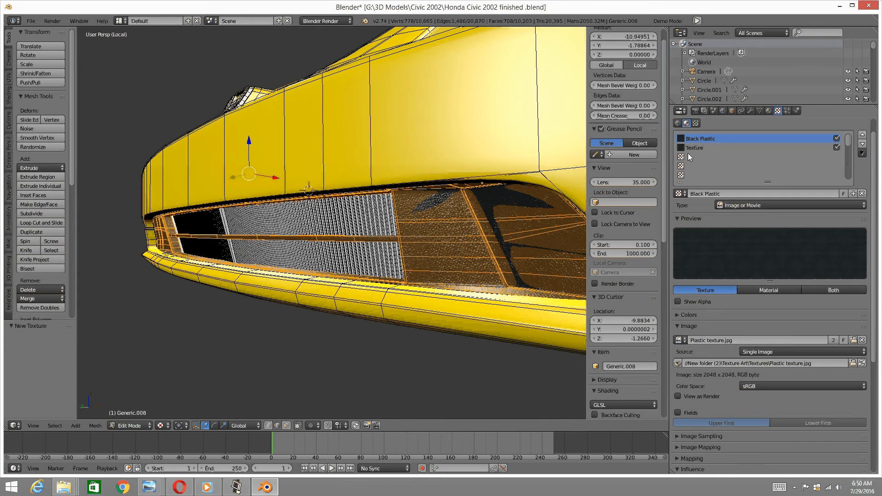
click(839, 148)
middle_drag(285, 115, 358, 177)
scroll(357, 197, up, 2)
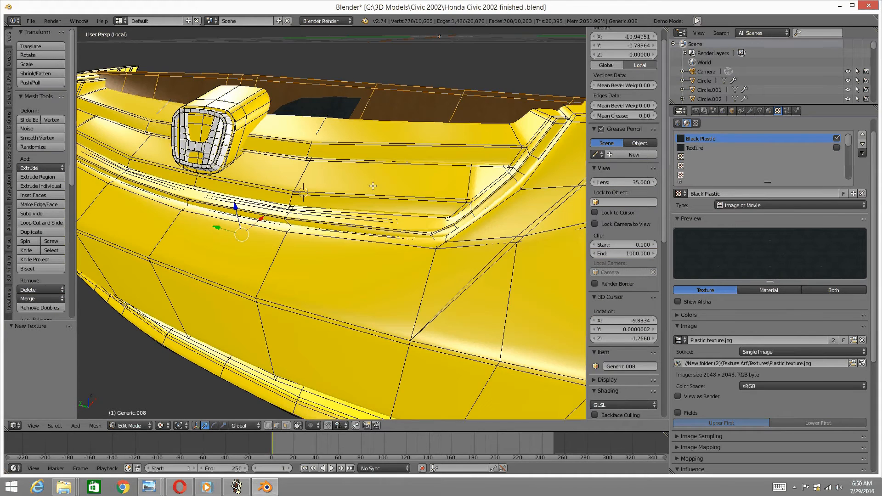
click(698, 146)
scroll(771, 278, down, 8)
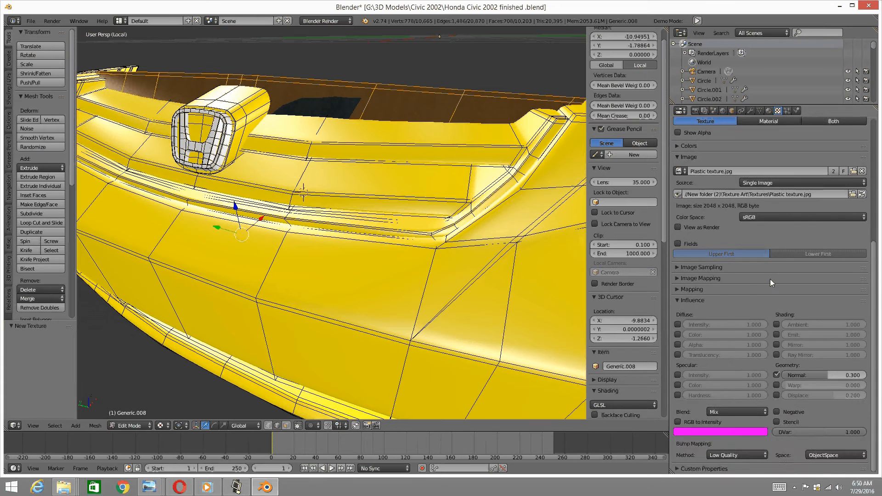
scroll(771, 280, up, 8)
click(839, 168)
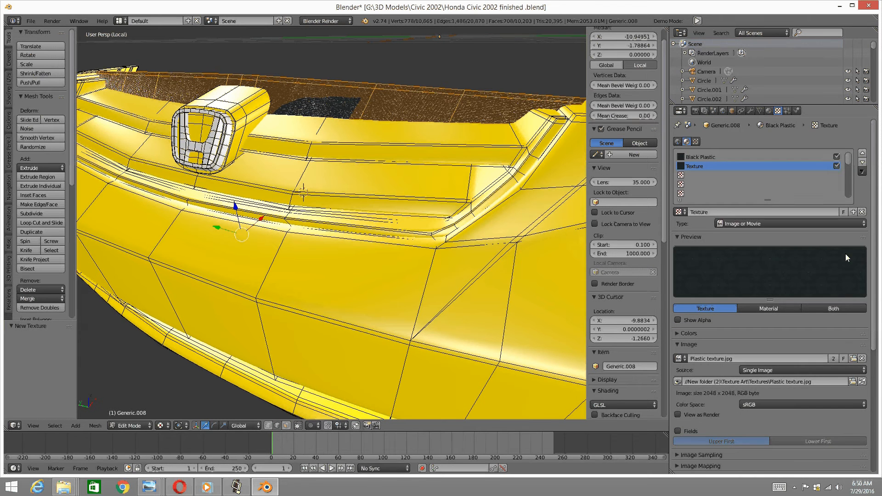
Expand the second texture's color and mapping settings and set its coordinates to Global
scroll(757, 279, down, 3)
click(677, 260)
scroll(736, 279, down, 6)
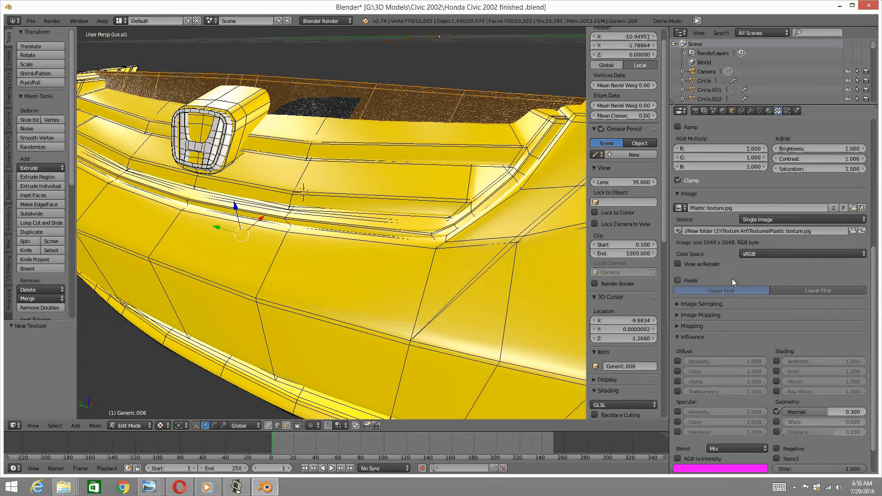
click(678, 325)
click(678, 325)
click(678, 325)
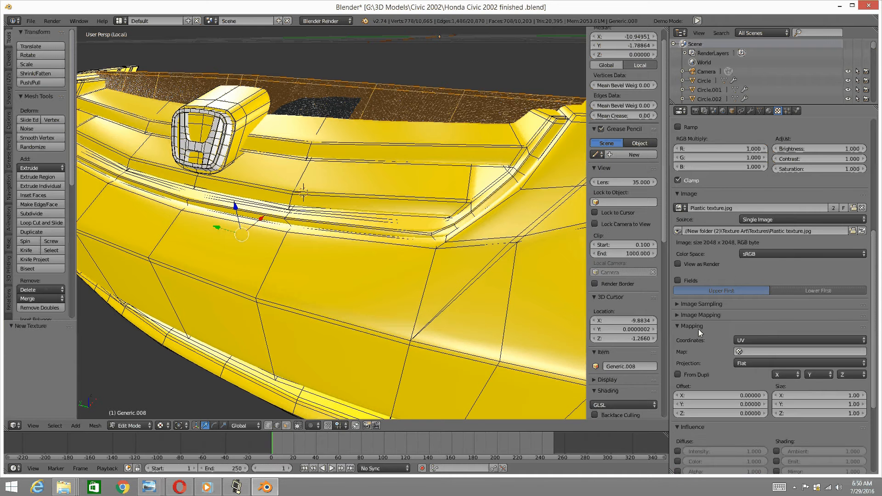
scroll(798, 298, down, 3)
click(816, 285)
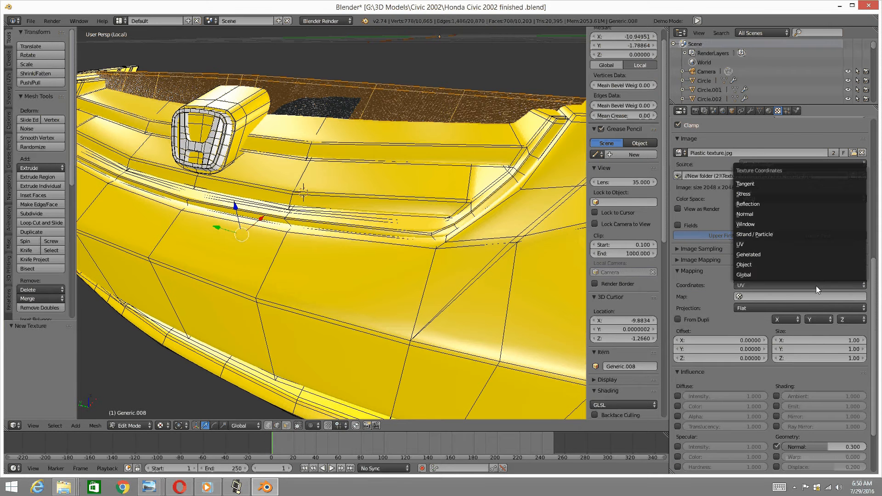
click(770, 275)
Inspect the lower grille up close and set the second texture's mapping size to 2 in X and Y
middle_drag(467, 244, 387, 193)
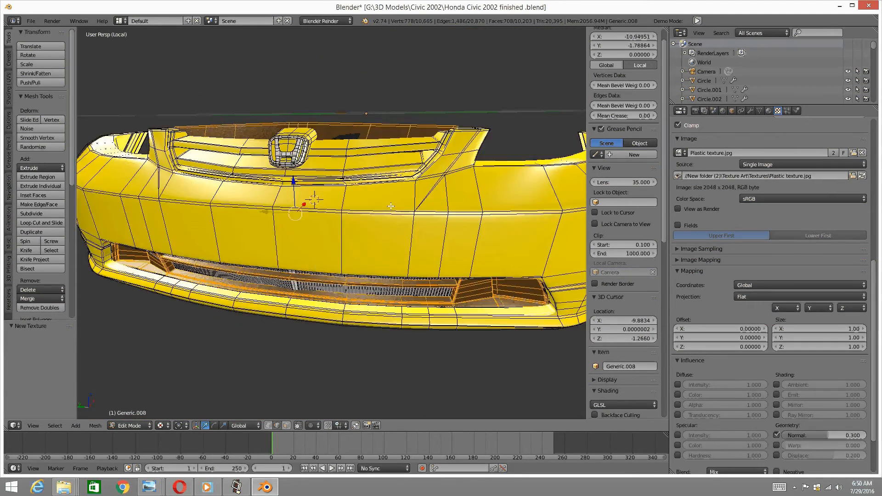
scroll(384, 191, up, 5)
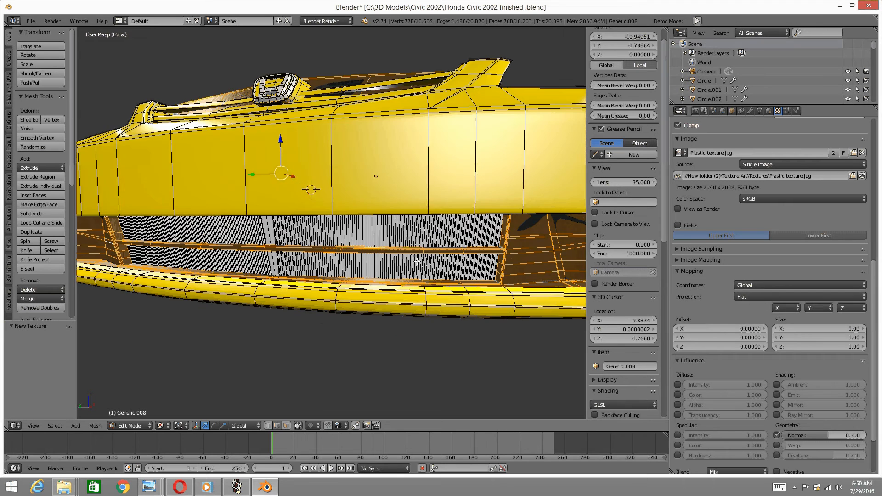
middle_drag(428, 248, 416, 249)
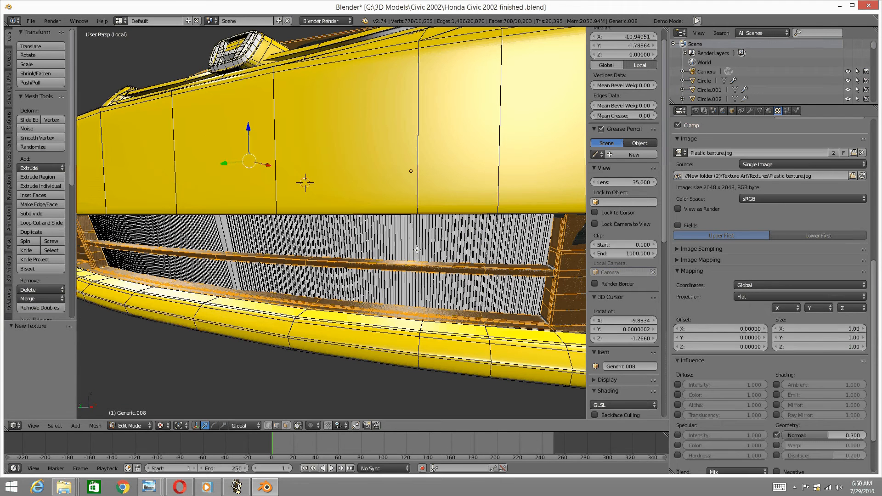
click(833, 323)
text(2)
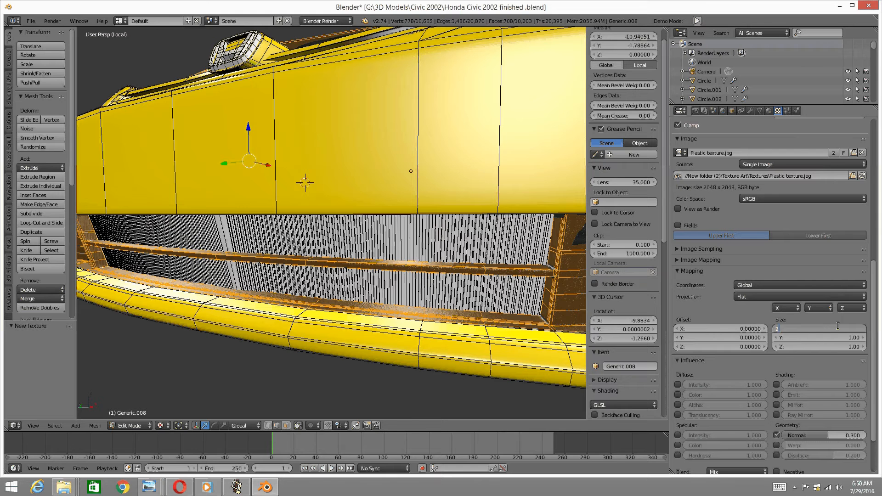
key(Return)
click(848, 335)
text(2)
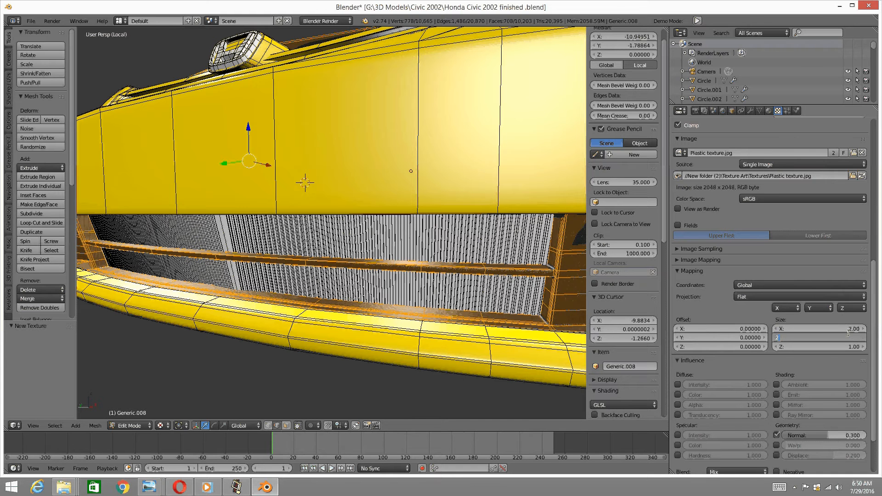
key(Return)
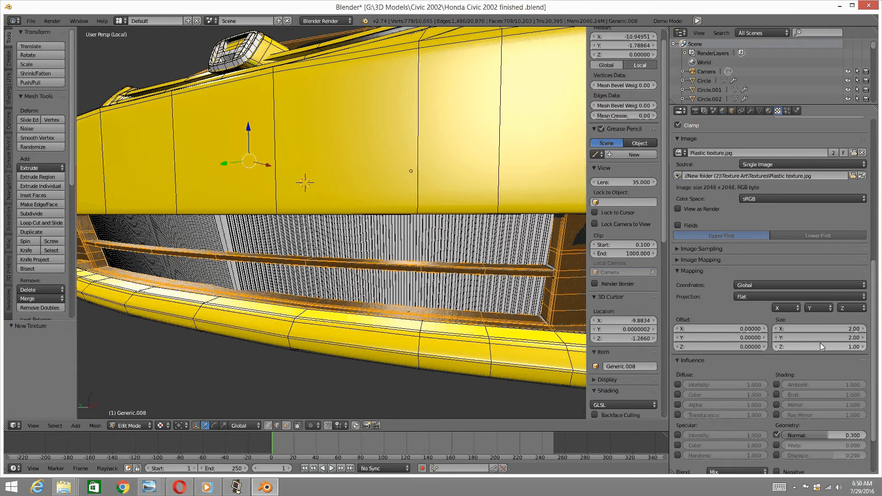
Set the Black Plastic texture's mapping size to 2 in X and Y
scroll(798, 308, up, 10)
scroll(800, 310, up, 4)
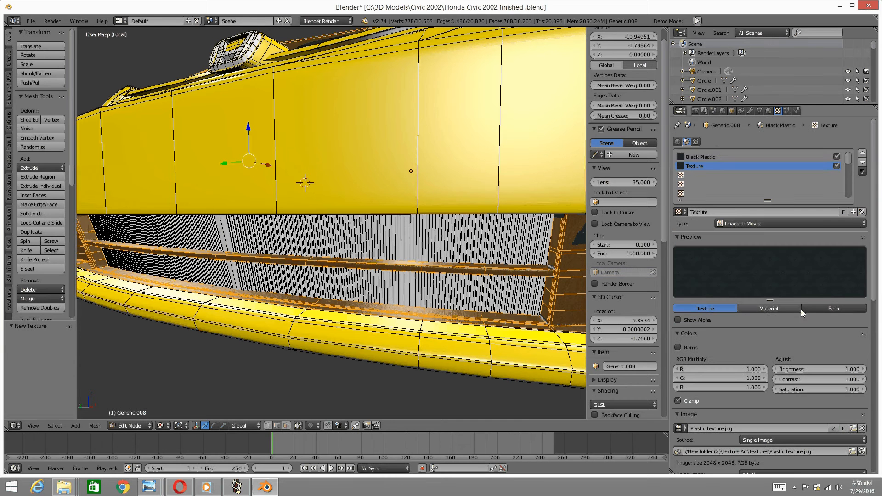
click(703, 157)
scroll(831, 353, down, 12)
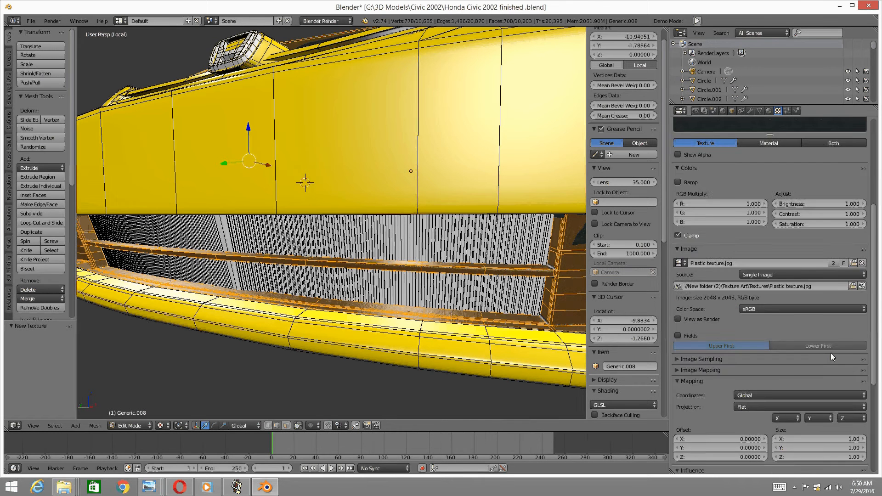
click(845, 310)
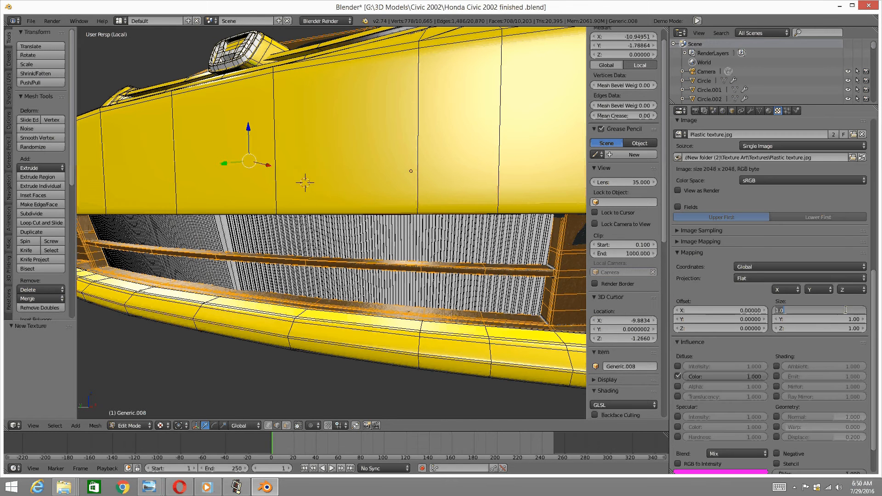
text(2)
key(Return)
click(853, 319)
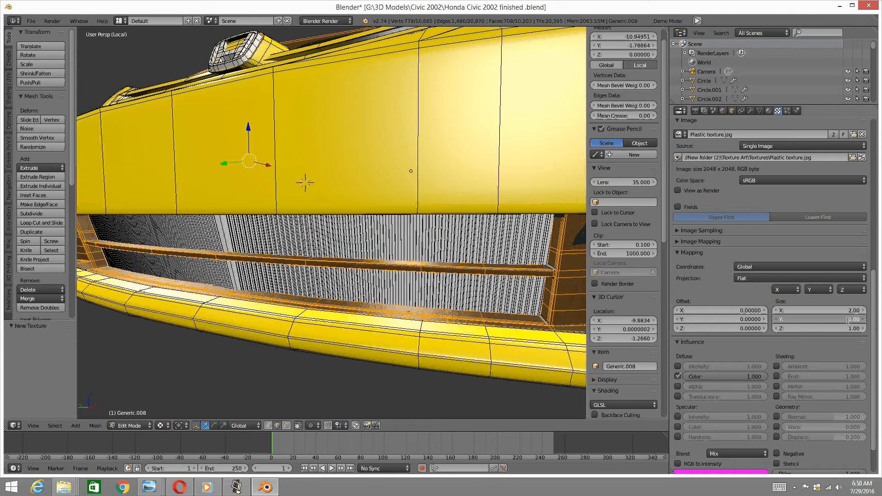
text(2)
key(Return)
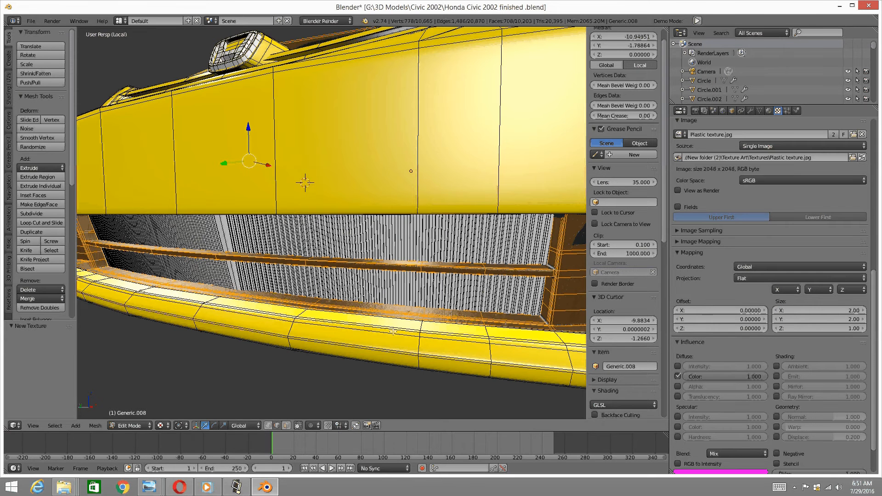
Clear the selection and select all linked geometry of the lower grille's mesh inserts
middle_drag(462, 294, 333, 167)
key(a)
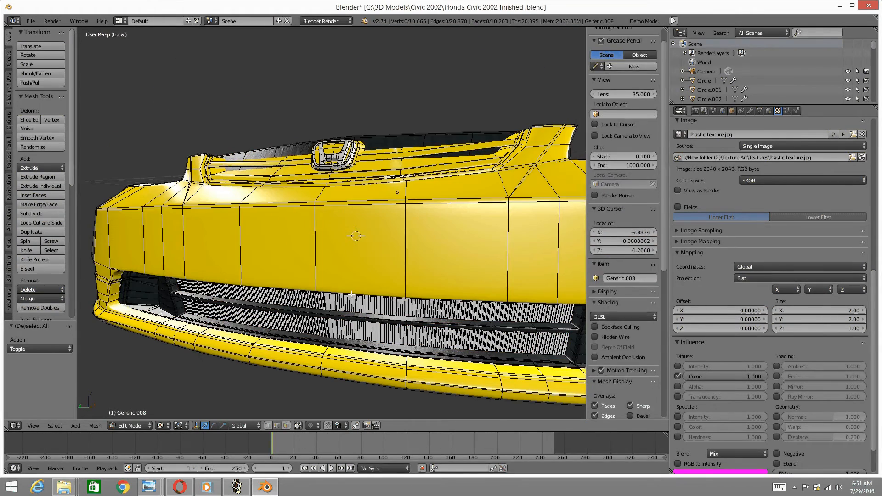
right_click(348, 297)
key(ctrl+l)
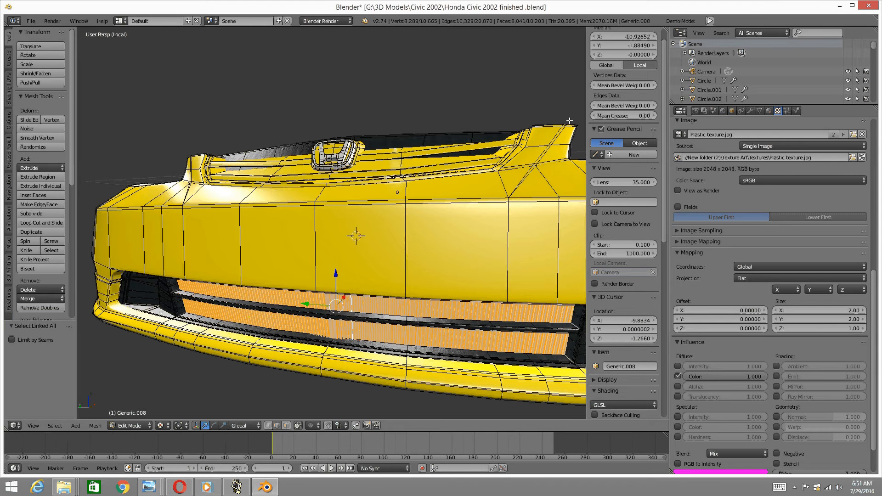
Add a new material to the bumper object and name it Silver texture
scroll(790, 140, up, 2)
click(769, 111)
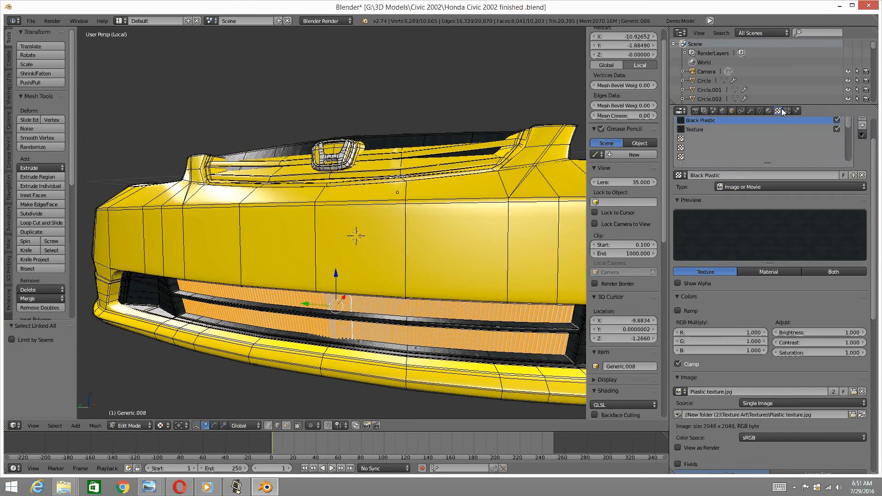
click(863, 141)
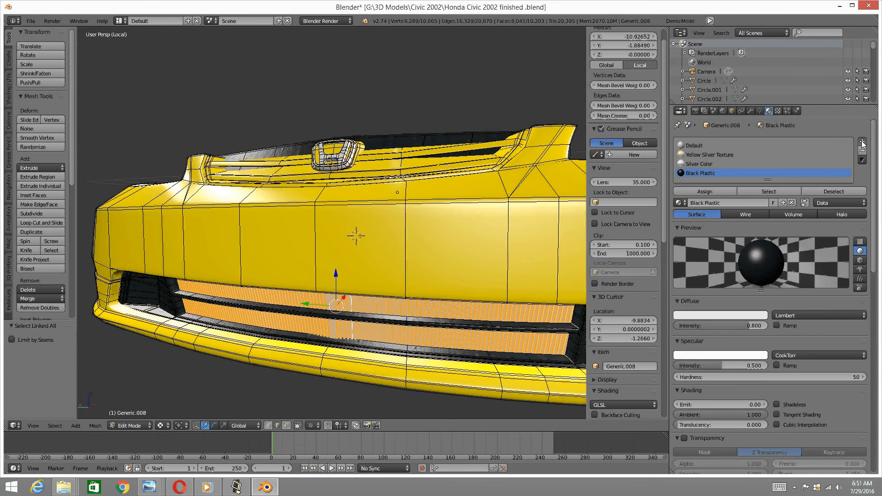
click(714, 212)
click(726, 212)
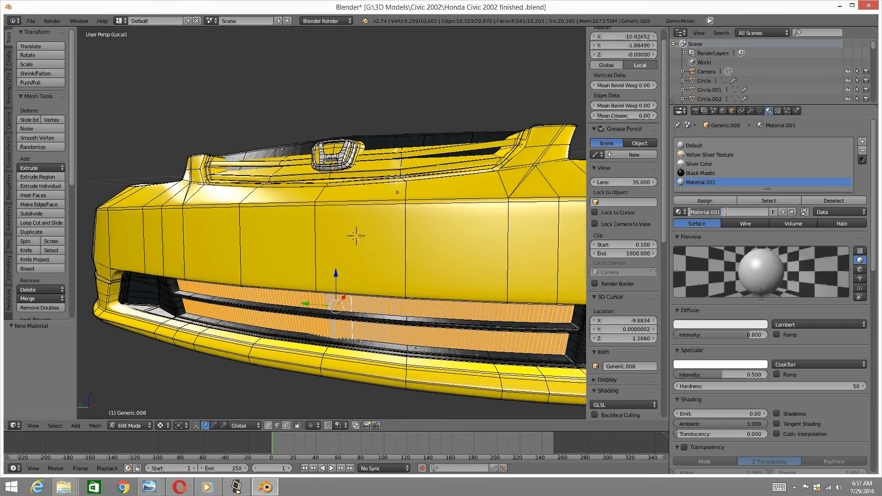
text(Silver texture)
key(Return)
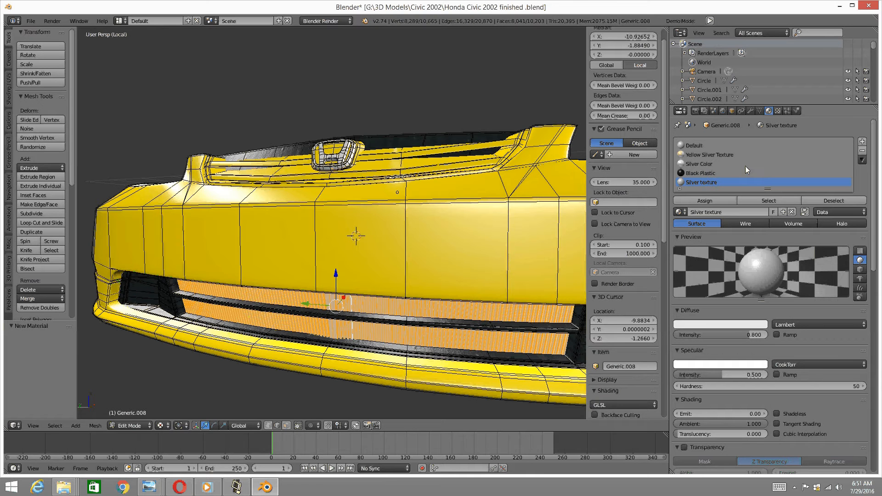
Return to the Black Plastic material and load Plastic texture_Normal.jpg from the Textures folder into its first texture
click(778, 110)
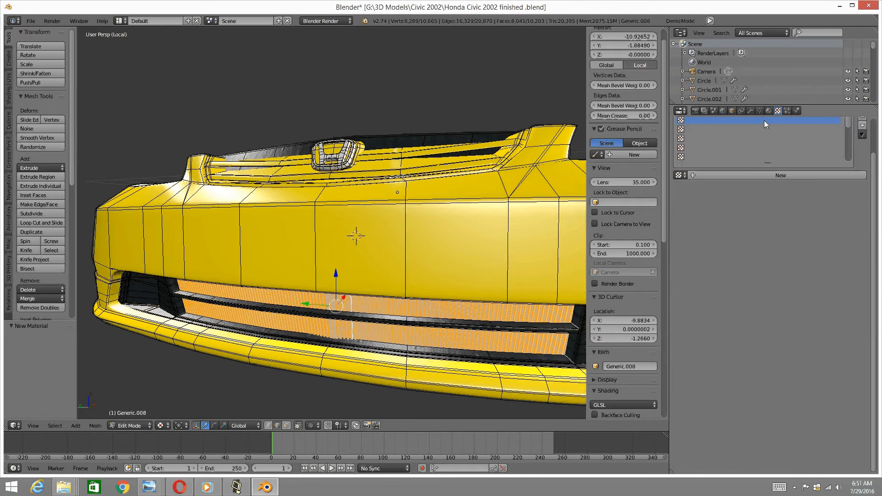
click(769, 112)
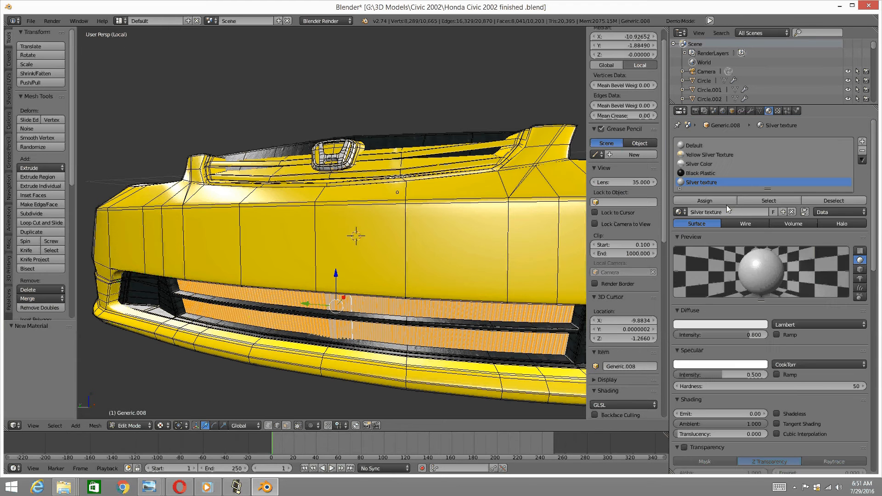
click(715, 171)
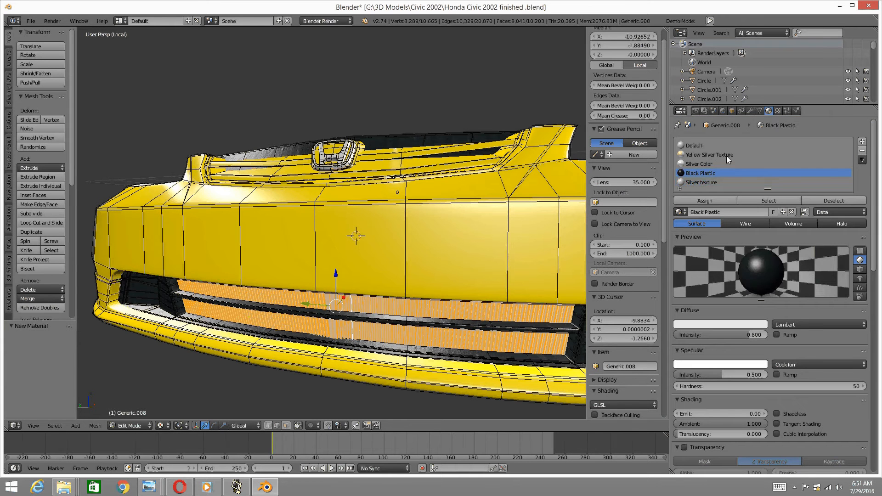
click(776, 111)
scroll(782, 249, down, 7)
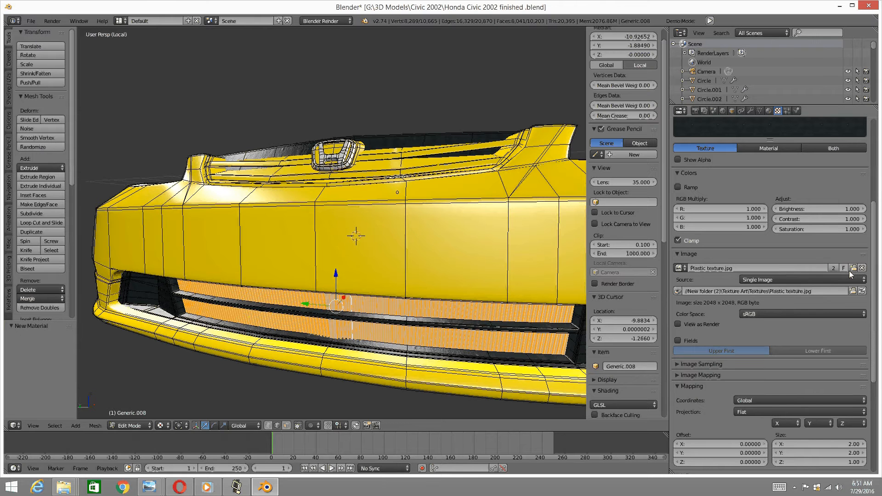
click(853, 269)
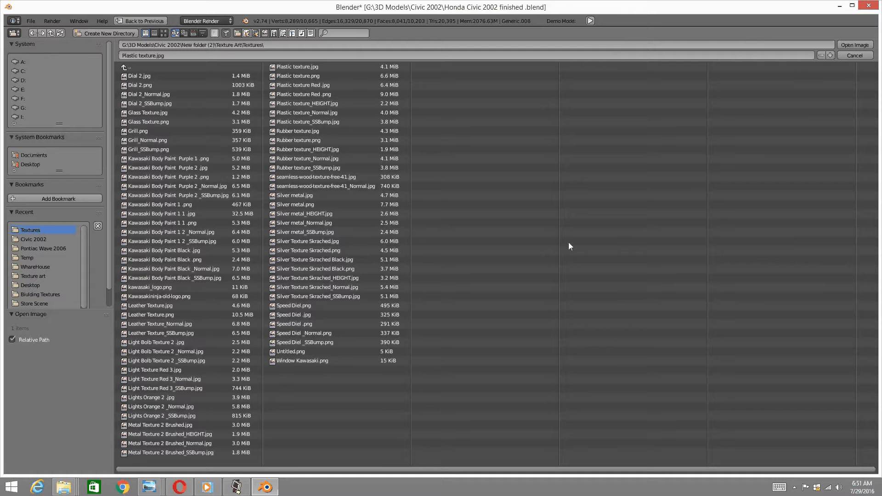
click(164, 33)
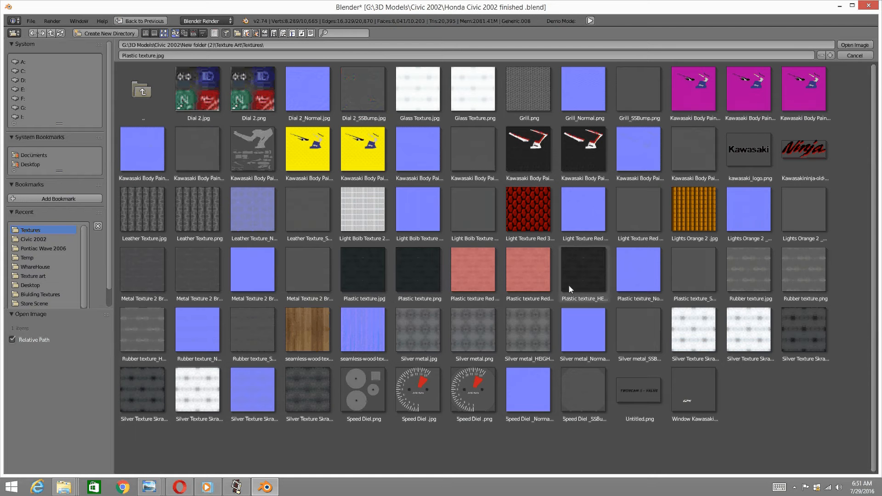
double_click(639, 274)
Switch the Black Plastic material's first texture back to the Plastic texture.jpg image
middle_drag(478, 271, 435, 281)
scroll(743, 211, up, 8)
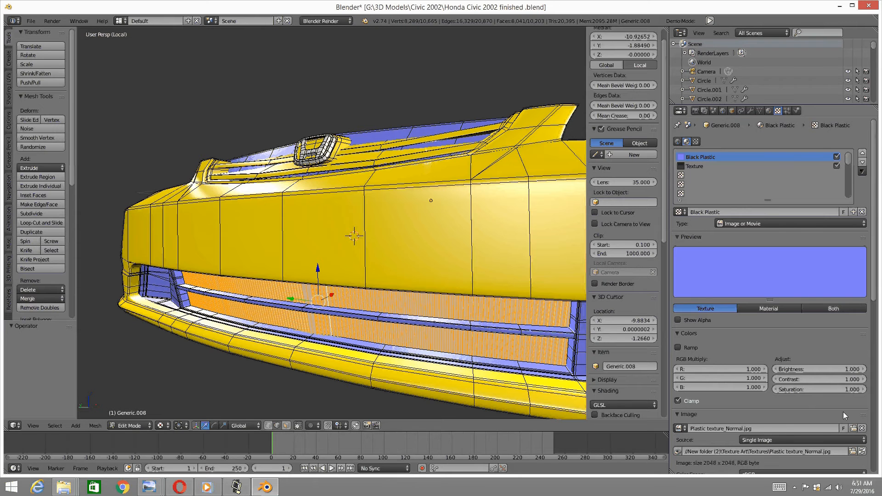
click(686, 427)
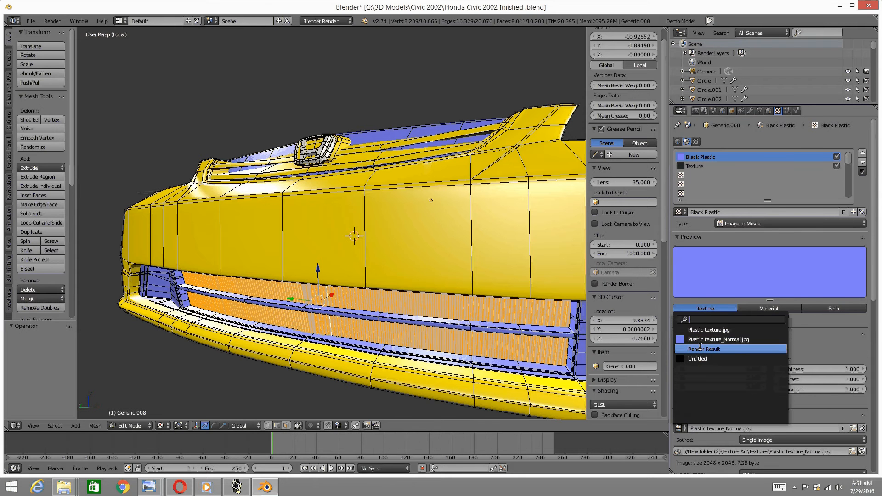
click(697, 320)
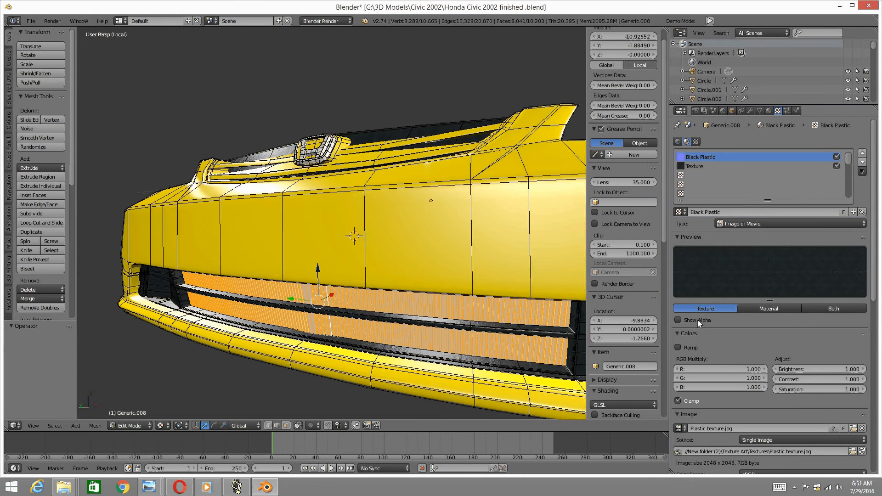
Assign Plastic texture_Normal.jpg as the second texture's image and check its settings and look on the grille
double_click(681, 166)
click(693, 167)
click(726, 189)
click(686, 167)
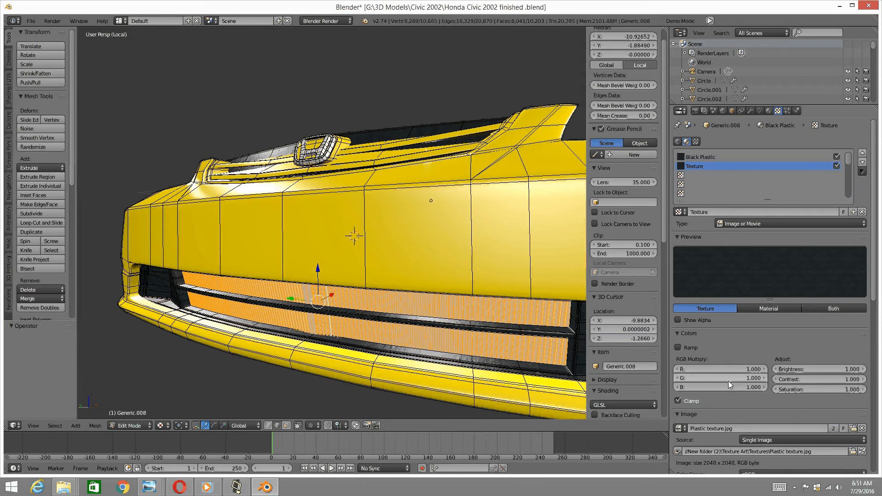
click(680, 429)
click(718, 340)
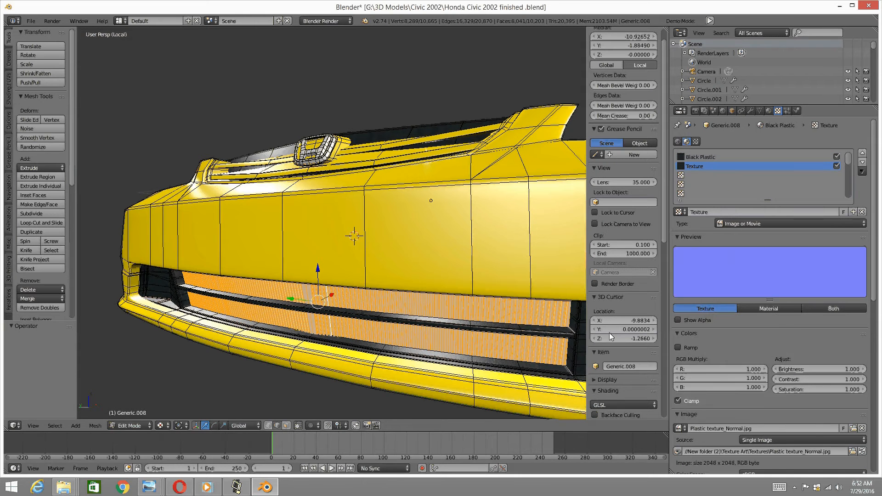
middle_drag(529, 328, 414, 235)
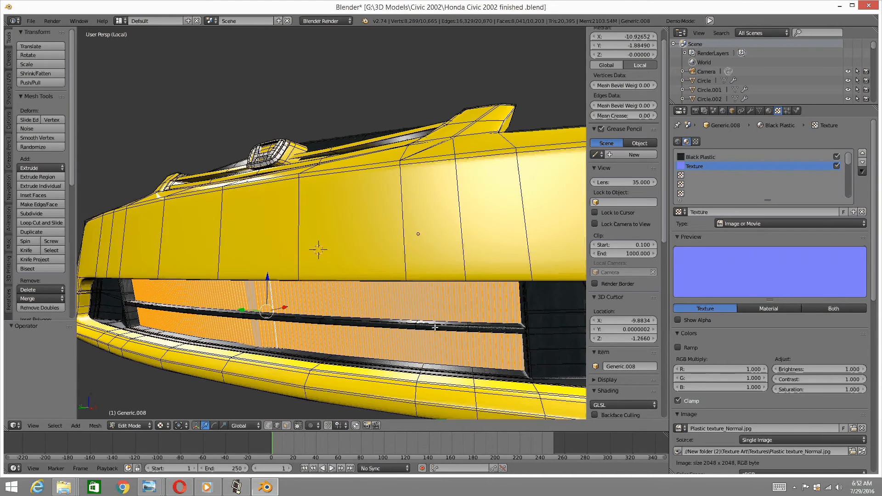
scroll(797, 356, down, 15)
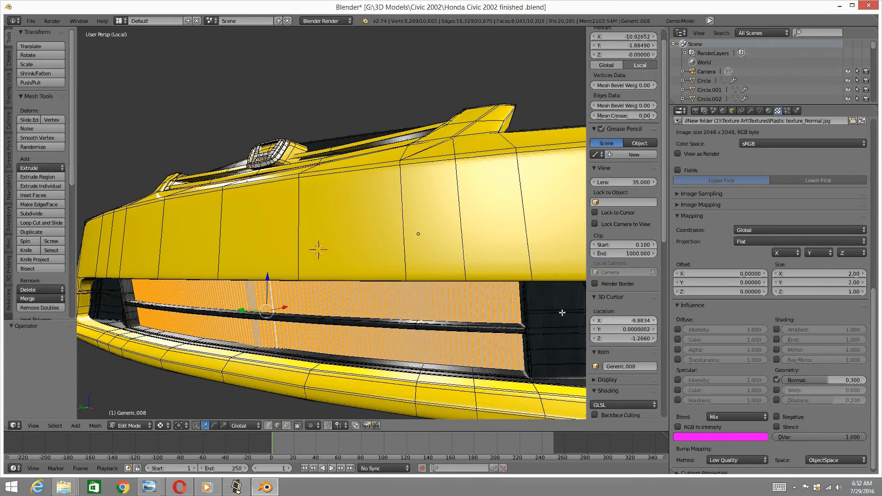
middle_drag(561, 311, 560, 329)
Select the Silver texture material, review its settings and enable Mirror for it
scroll(700, 242, up, 8)
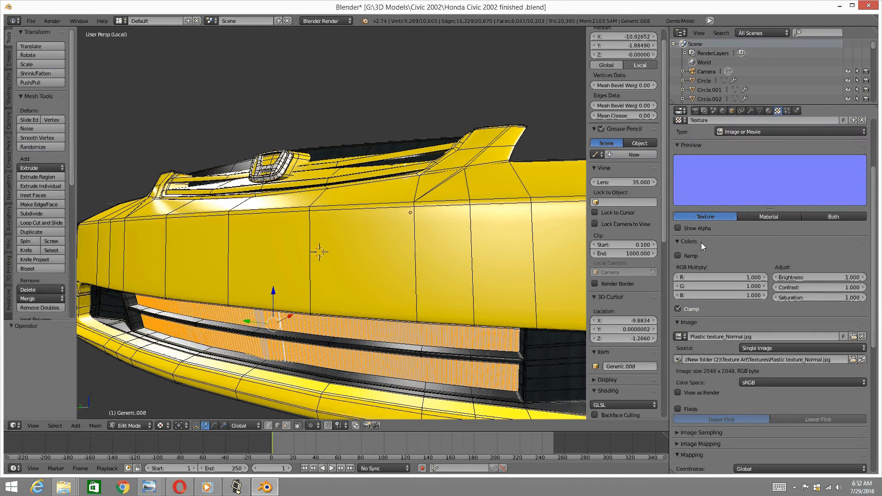
click(769, 111)
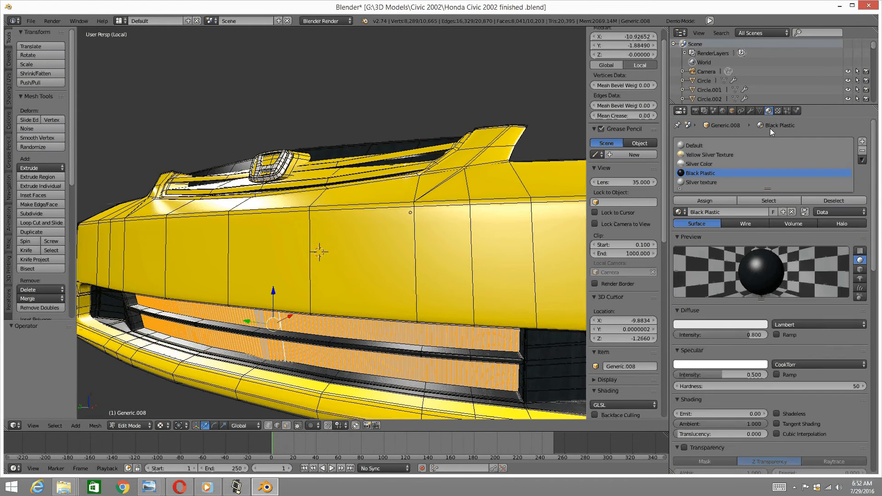
click(695, 183)
scroll(756, 269, down, 5)
scroll(765, 275, down, 20)
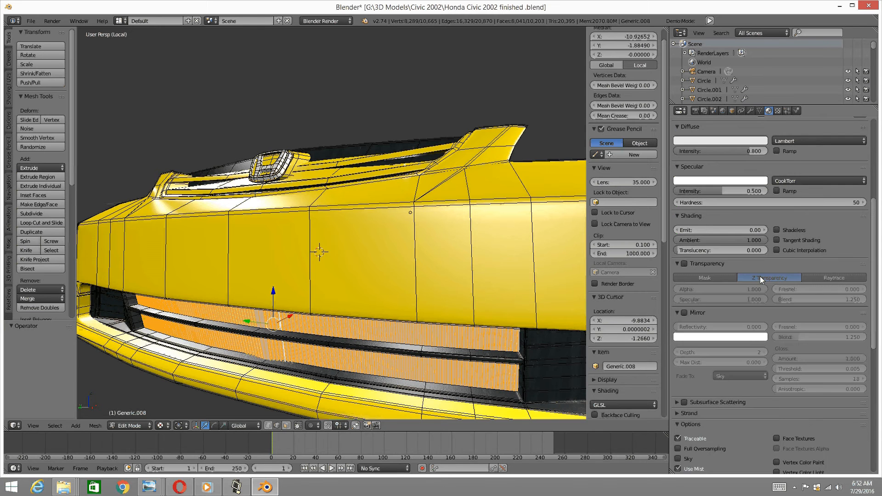
scroll(755, 283, up, 10)
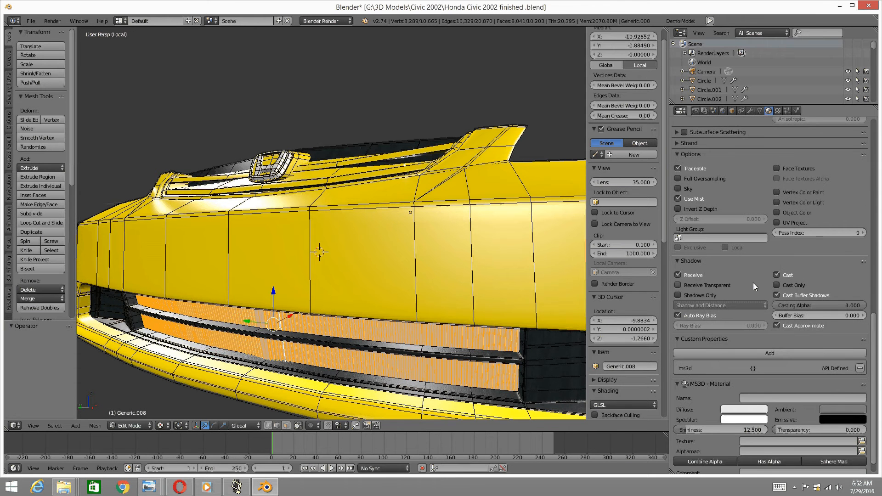
scroll(754, 281, up, 15)
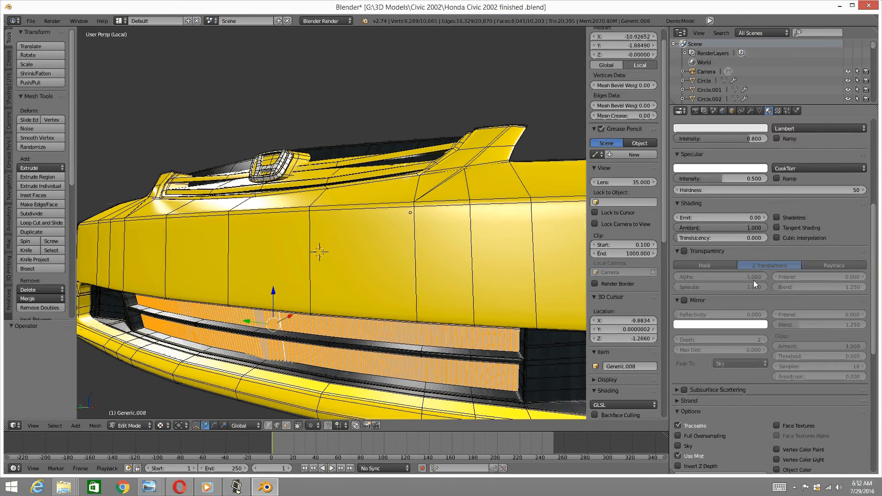
scroll(754, 230, down, 8)
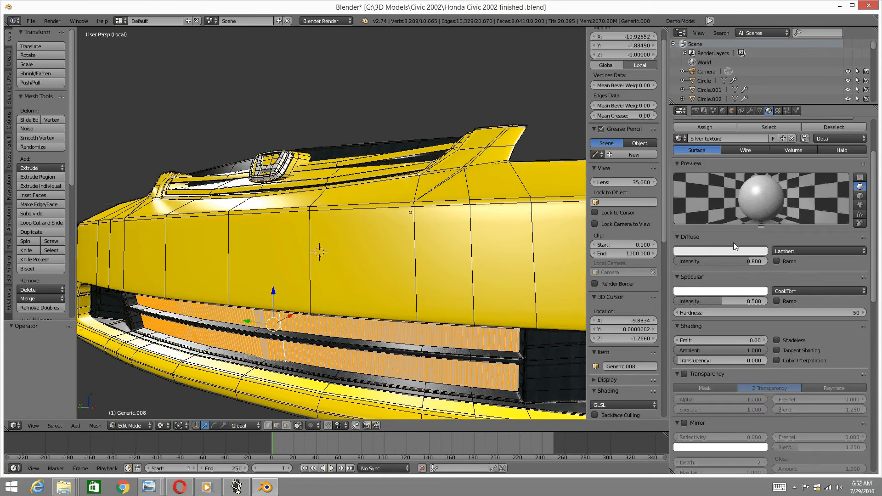
click(685, 331)
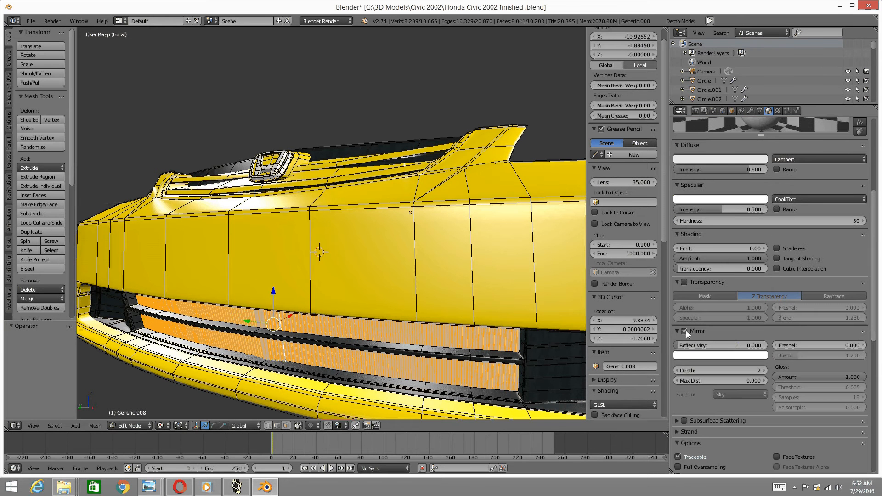
Set the Silver texture material's mirror reflectivity to 0.4 and begin entering a new reflectivity value
click(733, 342)
text(0.4)
key(Return)
click(710, 344)
text(0)
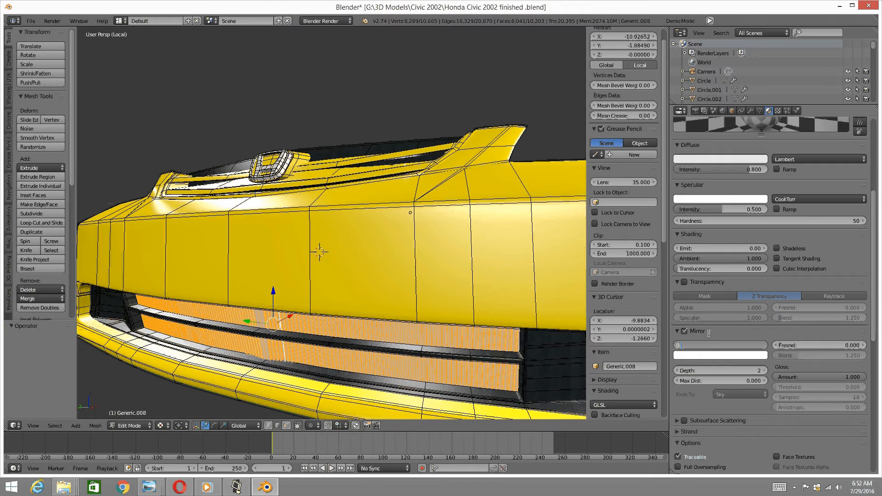
Set the mirror reflectivity of the Silver texture material to 0.2
text(.2)
key(Return)
scroll(813, 304, up, 8)
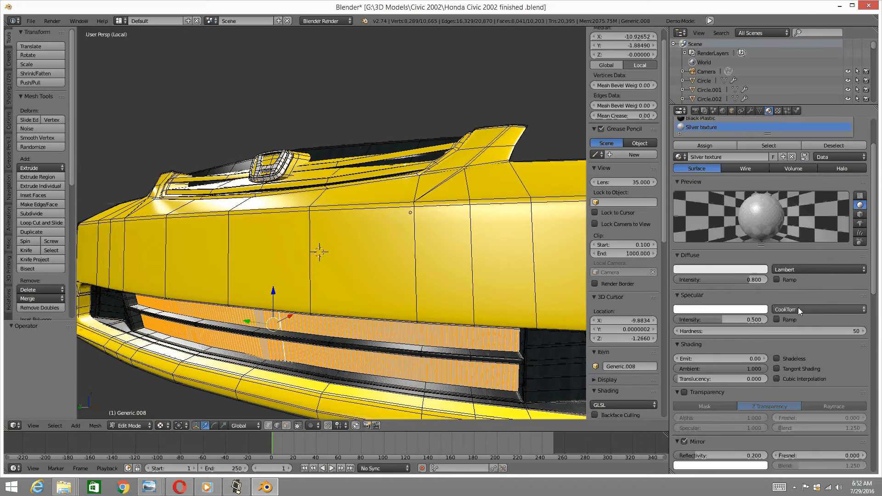
Add two new textures in the first two texture slots of the Silver texture material
click(777, 111)
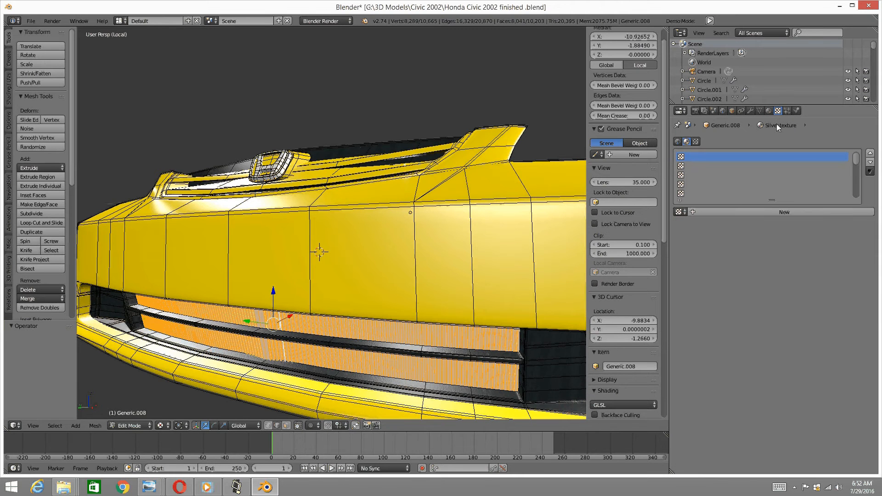
click(738, 211)
click(683, 166)
click(717, 211)
Rename the texture in the first slot as "Silver texture"
click(700, 157)
click(704, 212)
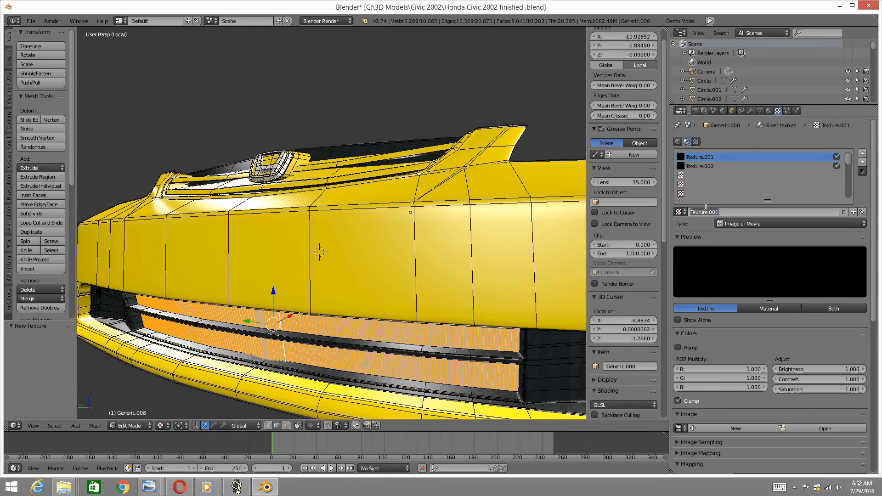
text(Silver texture)
key(Return)
Rename the texture in the second slot as "Silver Texture"
click(696, 169)
click(712, 212)
key(BackSpace)
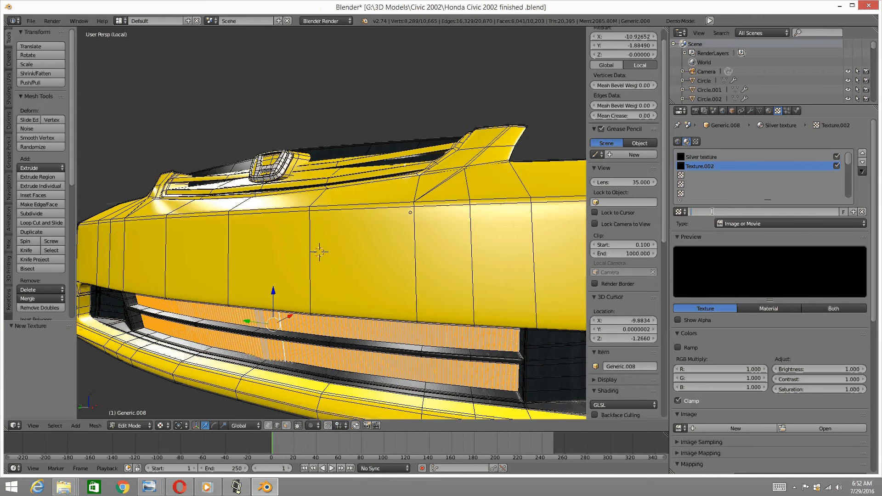
text(Silver texture)
key(BackSpace)
text(T)
key(Return)
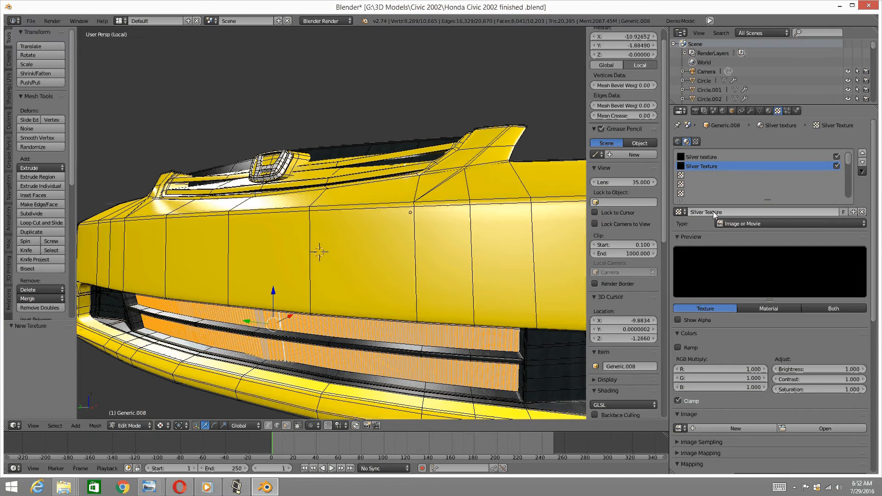
Rename the first slot's texture as "Silver Texture", with a capital T in the second word
scroll(784, 298, down, 5)
scroll(764, 264, up, 5)
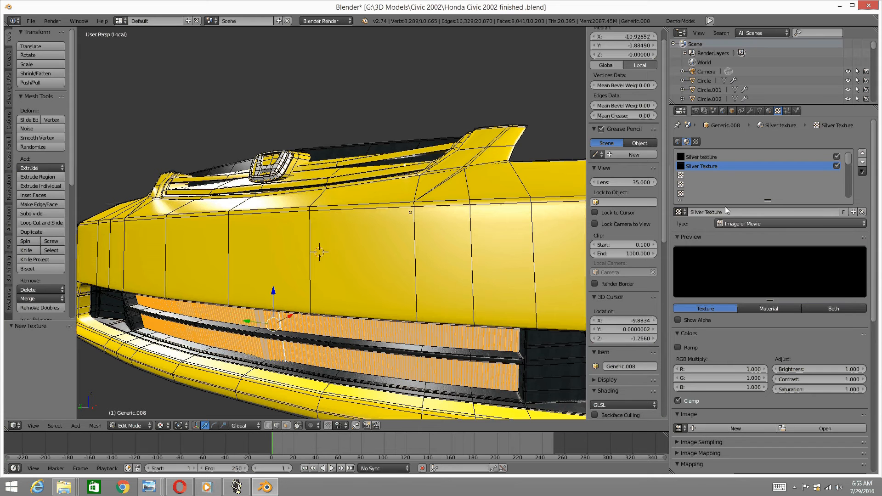
click(706, 157)
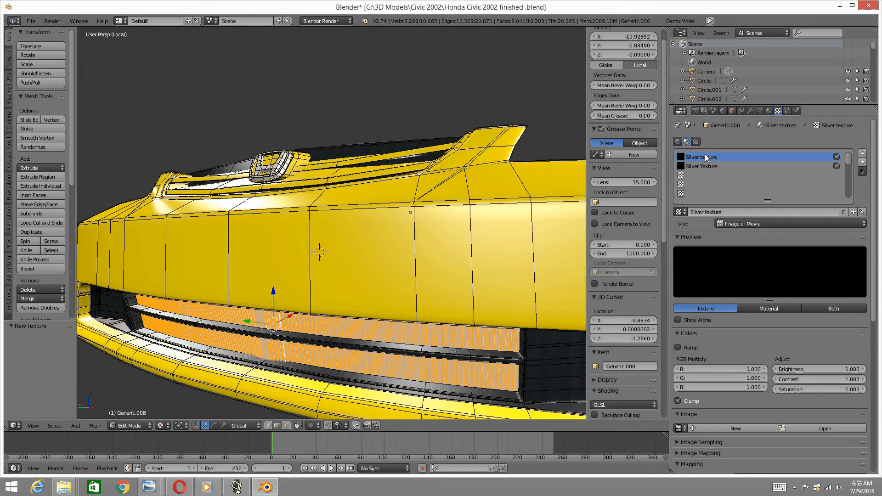
click(706, 213)
key(BackSpace)
text(T)
key(Return)
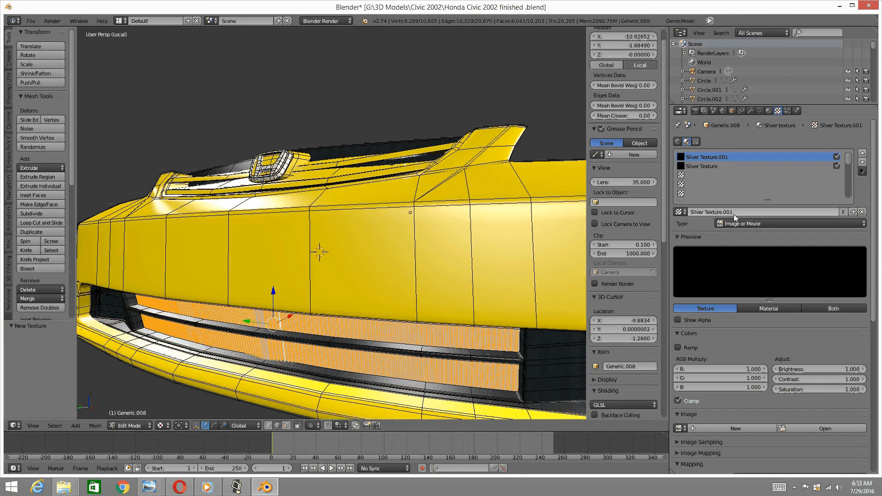
Load Silver Texture Skrached.jpg from New folder (2)\Texture Art\Textures as the image of the first texture
scroll(735, 271, down, 3)
scroll(736, 271, down, 3)
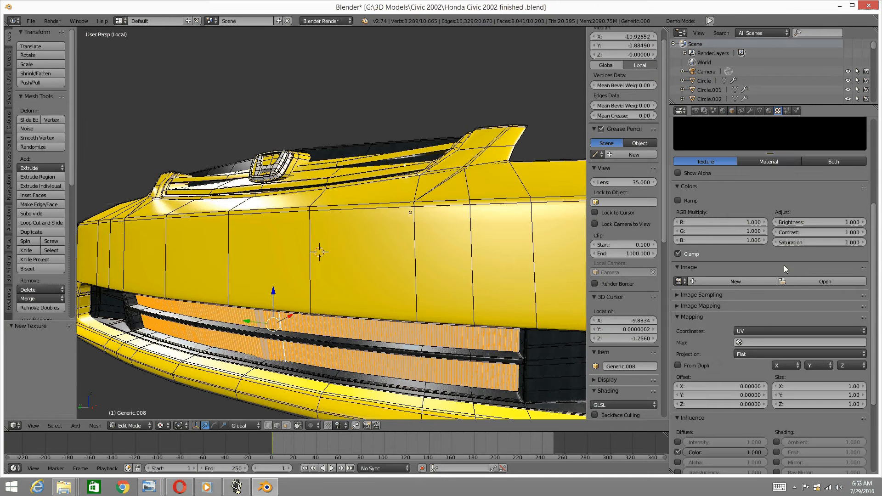
click(826, 276)
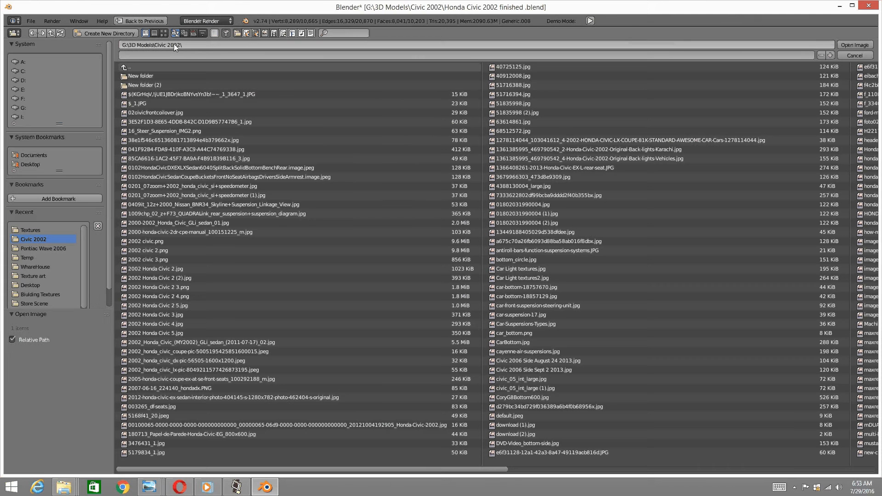
click(164, 34)
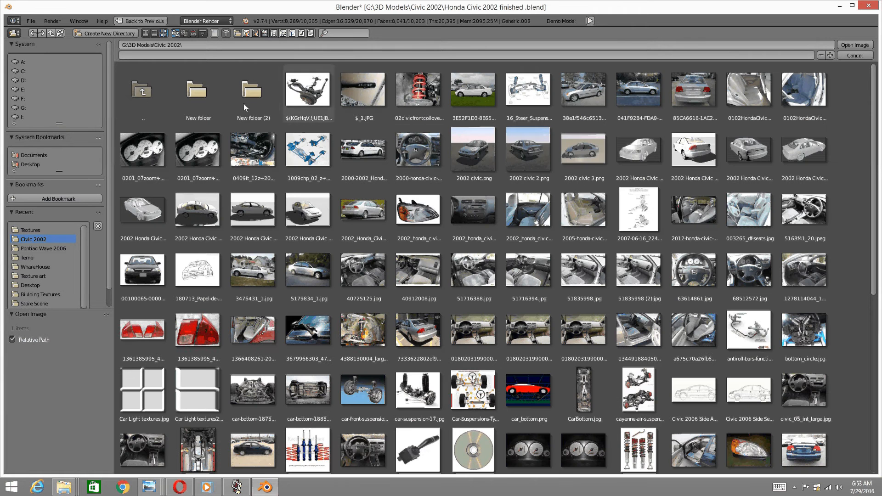
click(253, 103)
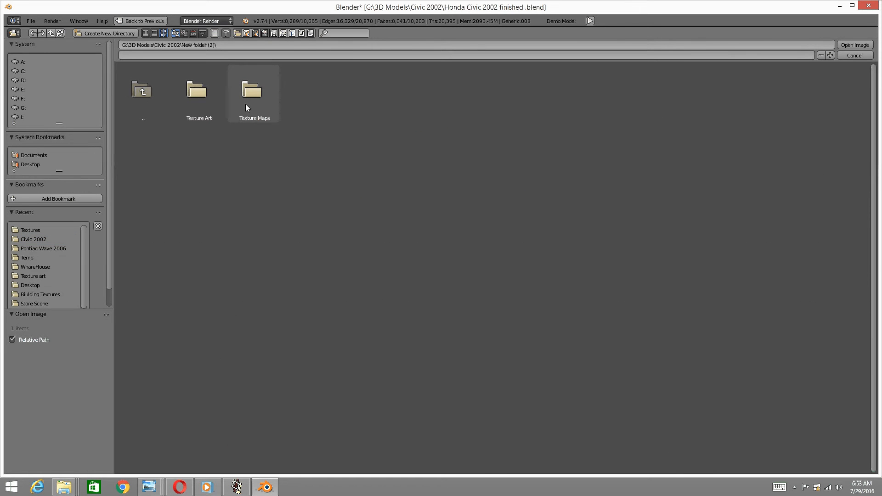
click(202, 99)
click(351, 95)
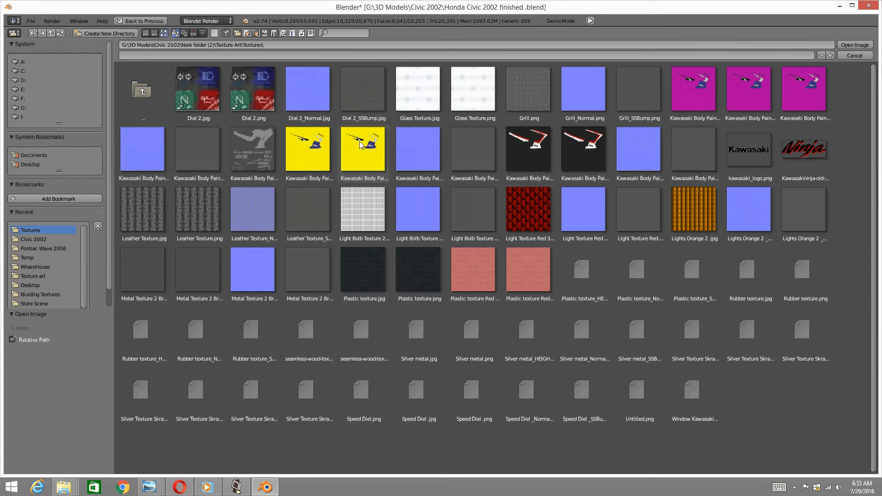
click(707, 329)
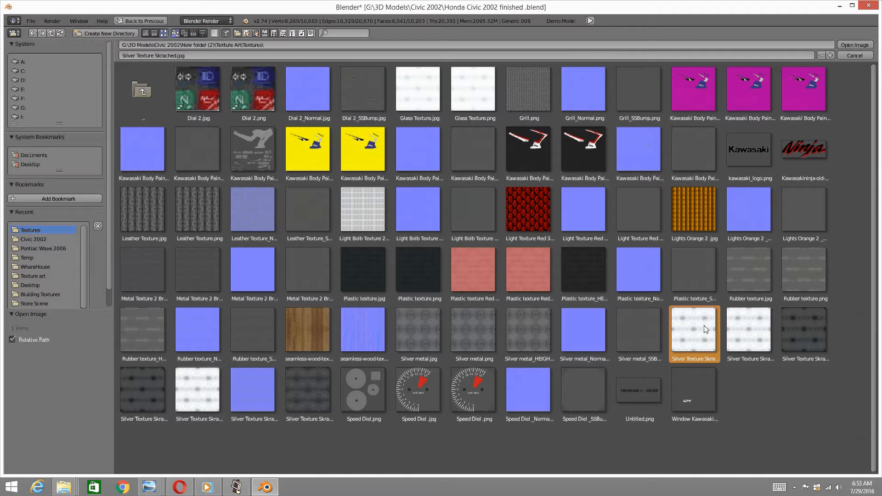
double_click(705, 329)
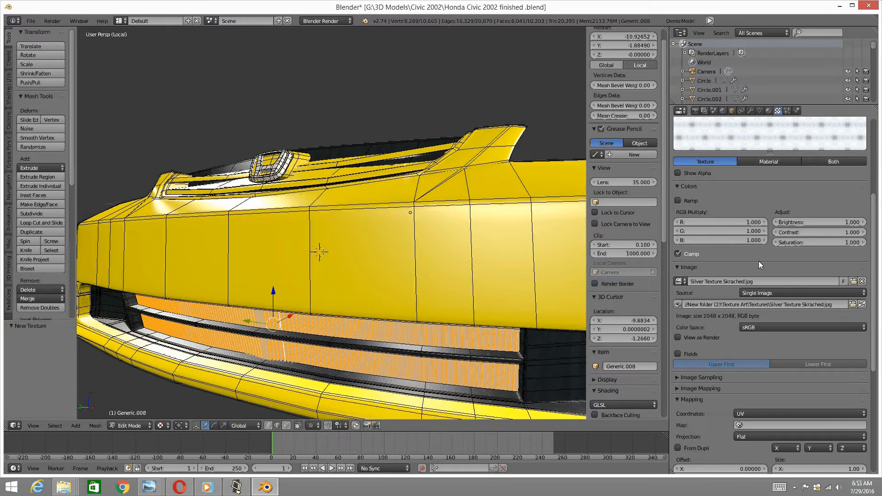
Load Silver Texture Skrached_Normal.jpg from the Texture Art\Textures folder as the image of the second texture
scroll(760, 261, up, 6)
click(689, 167)
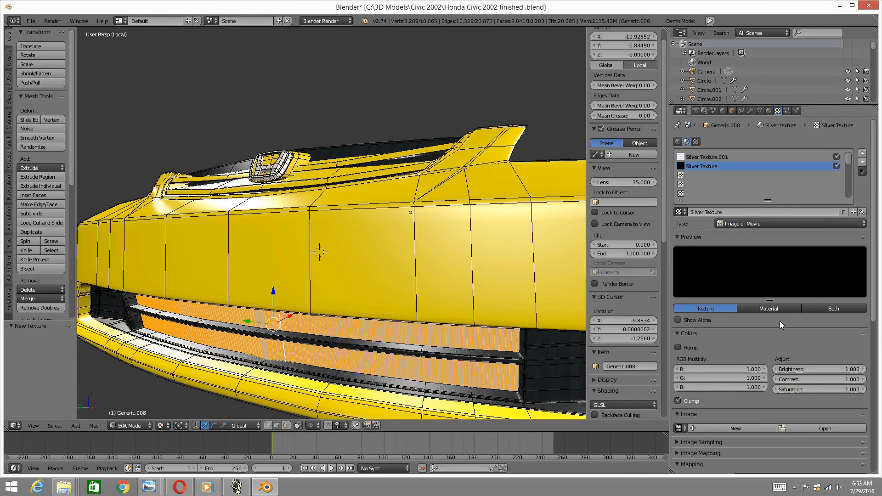
scroll(791, 354, down, 3)
click(798, 373)
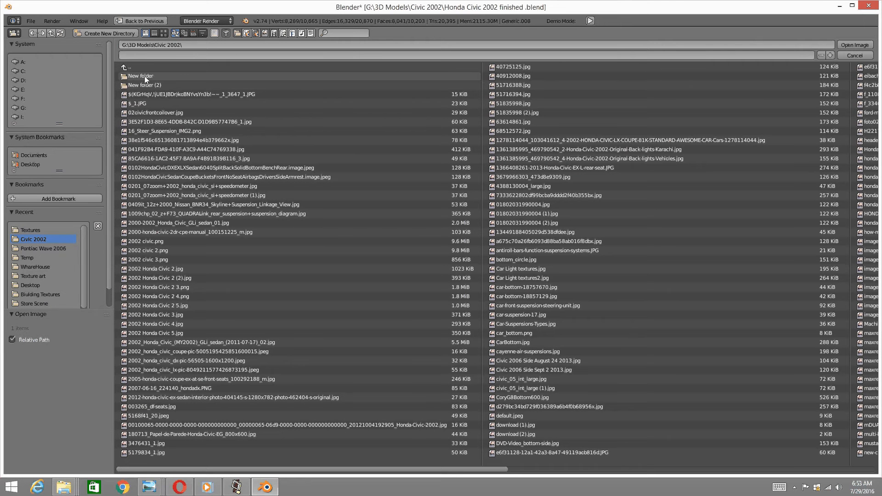
click(164, 34)
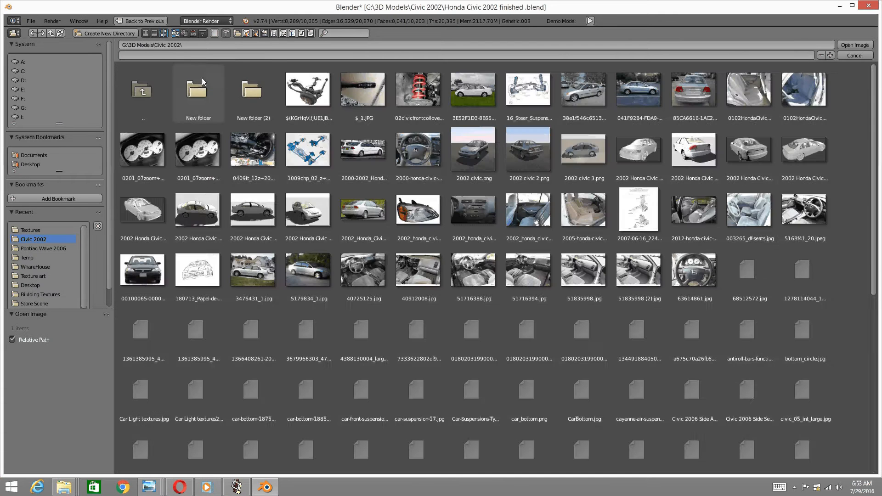
click(253, 91)
click(254, 91)
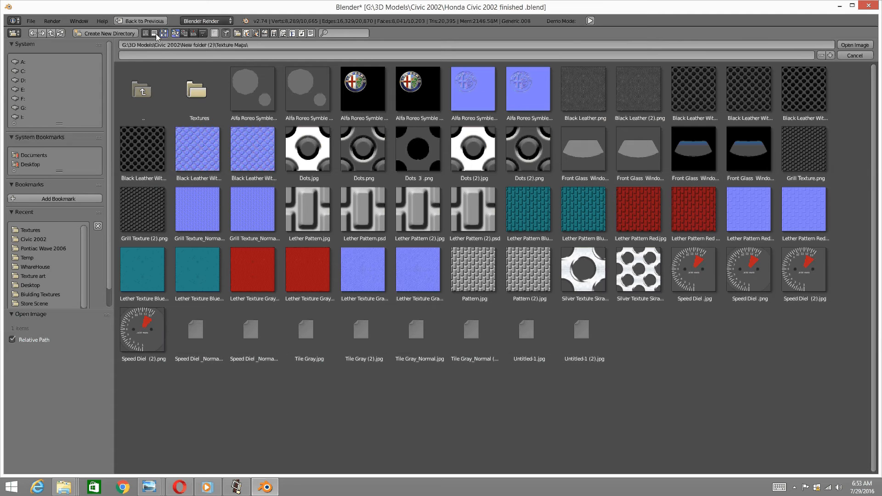
click(32, 33)
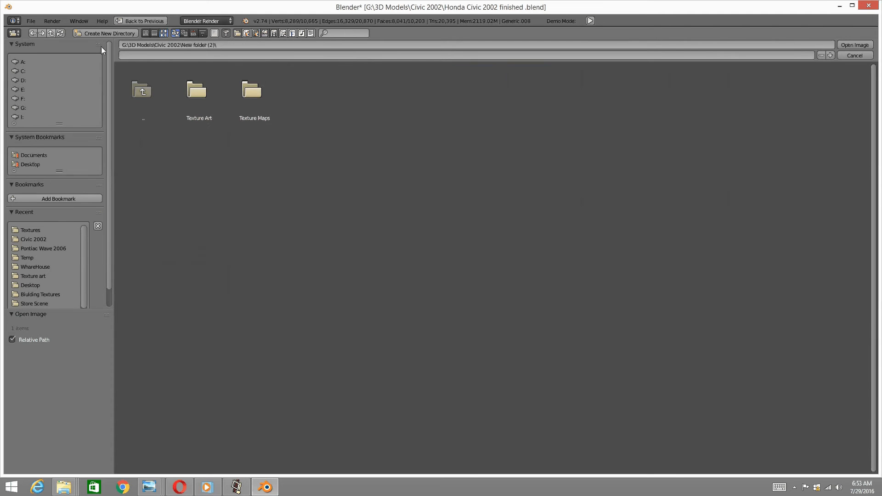
click(193, 94)
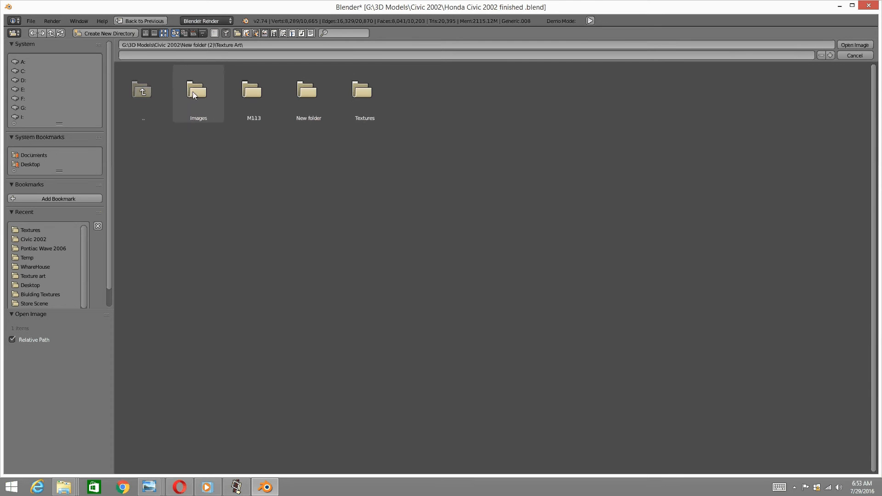
click(370, 88)
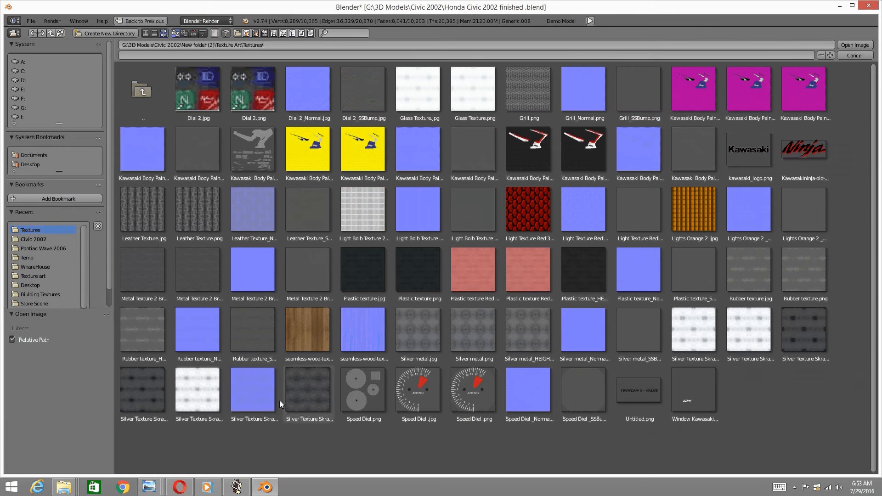
double_click(250, 394)
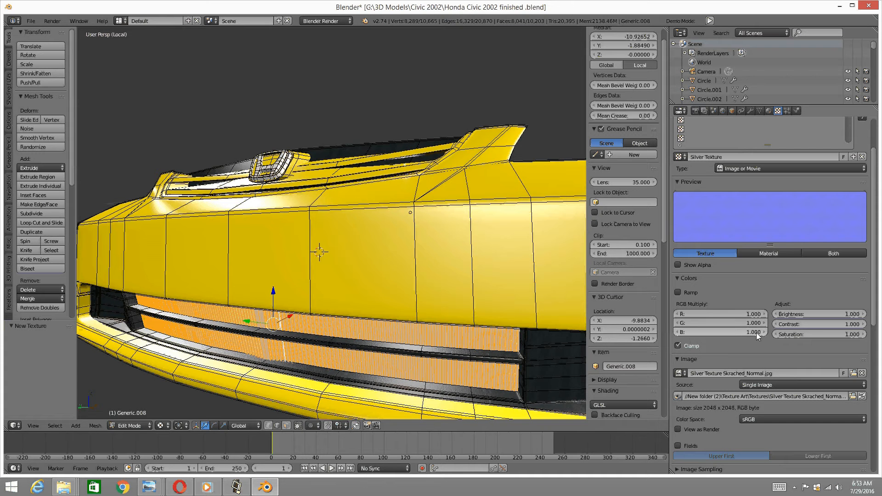
Switch the normal map texture's influence from diffuse color to geometry normal, with a strength of 0.2
scroll(772, 282, down, 10)
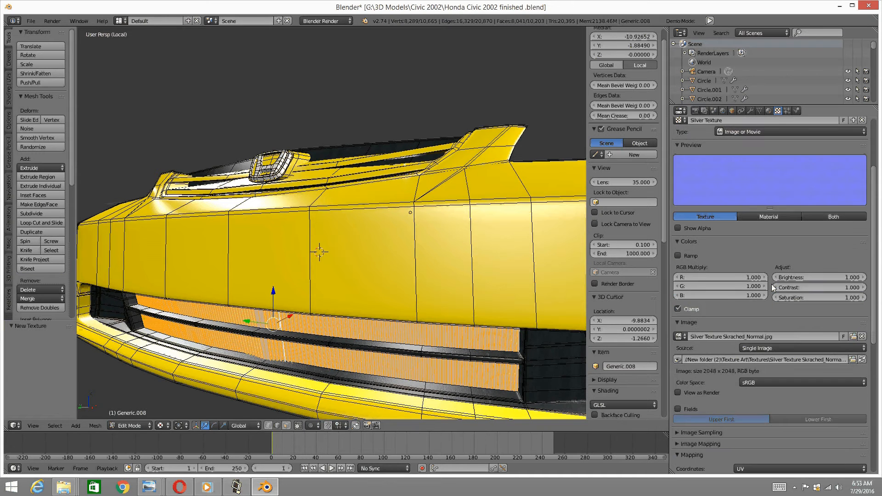
scroll(771, 290, down, 4)
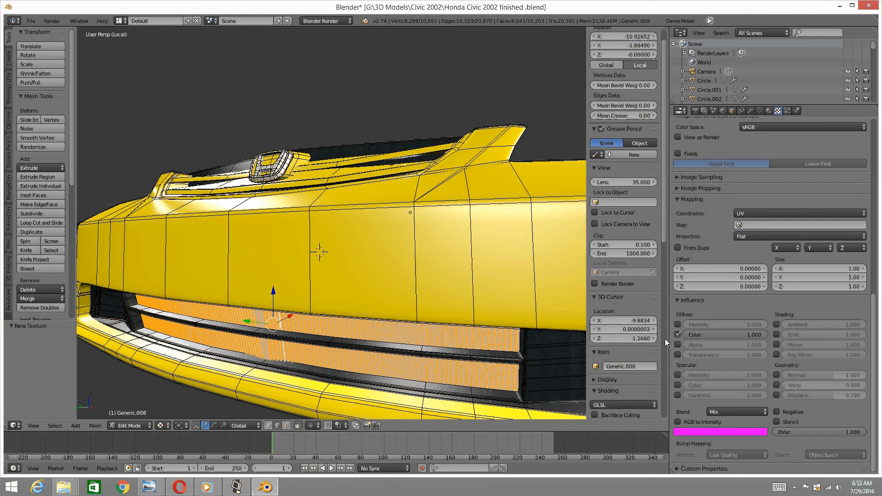
click(777, 375)
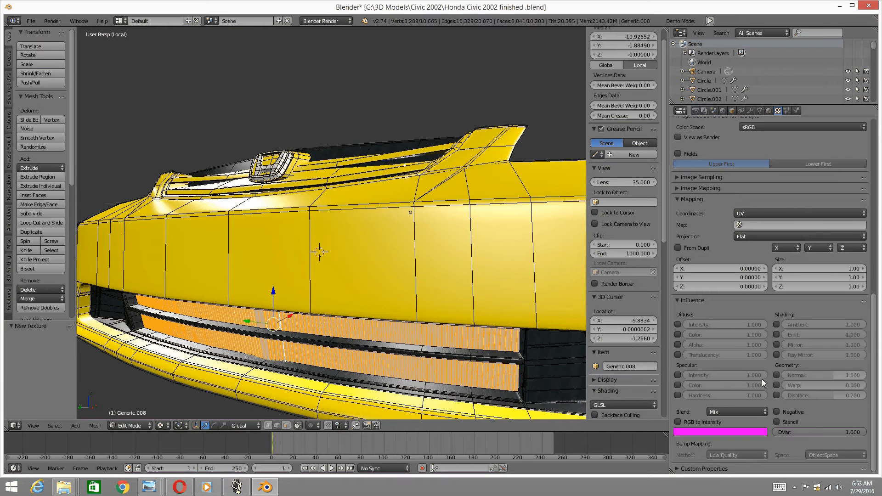
click(829, 374)
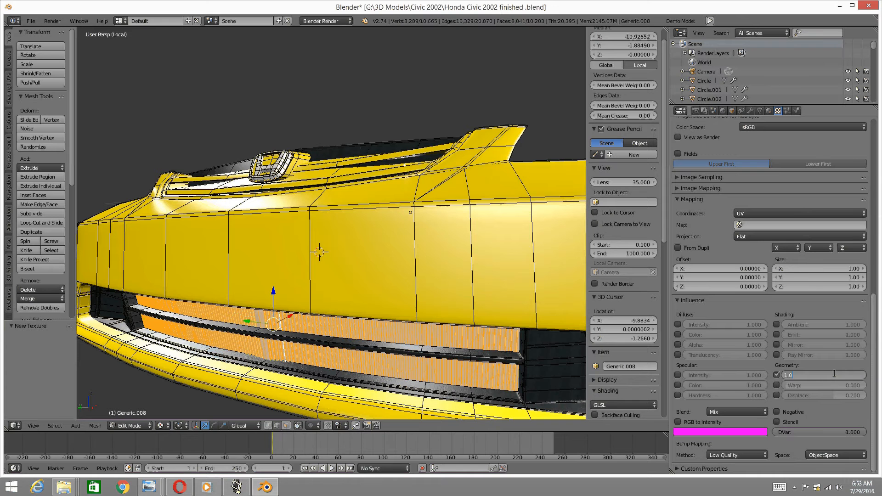
key(BackSpace)
key(Return)
Assign the Silver texture material to the selected grille faces and inspect them up close
scroll(762, 201, up, 15)
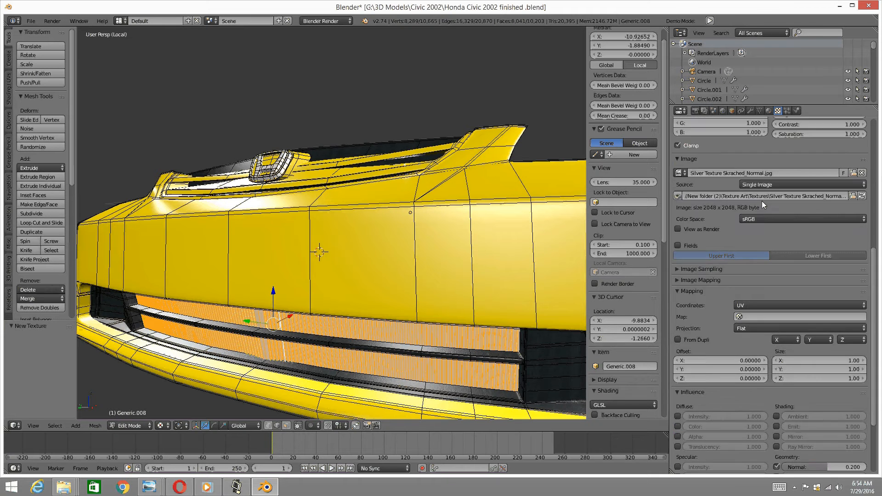
scroll(763, 192, up, 4)
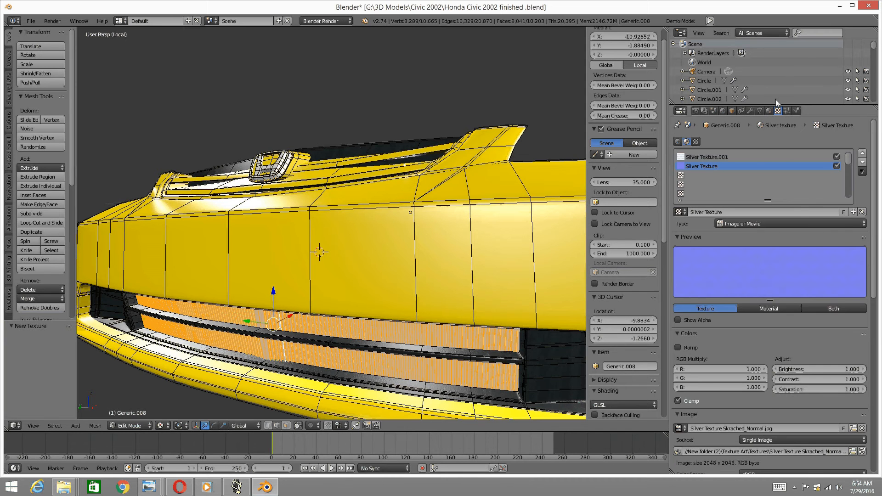
click(768, 109)
click(707, 197)
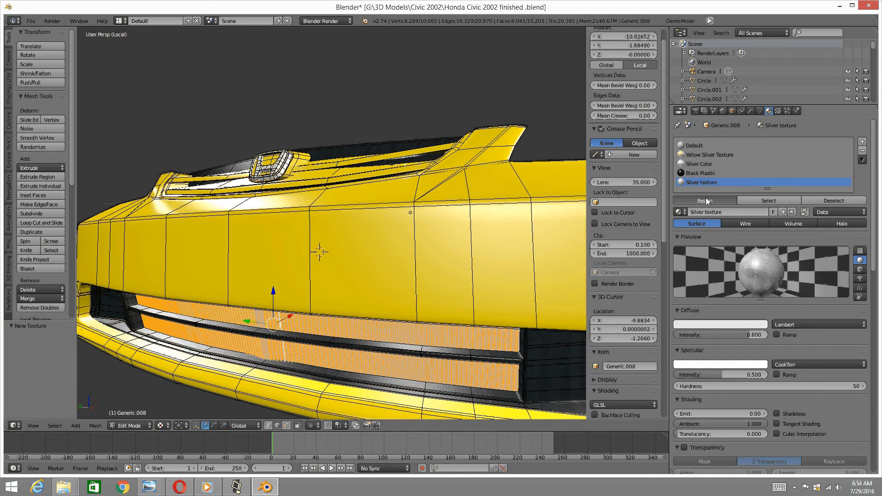
mouse_move(252, 343)
middle_down()
mouse_move(259, 317)
mouse_move(251, 329)
middle_up()
scroll(250, 329, up, 3)
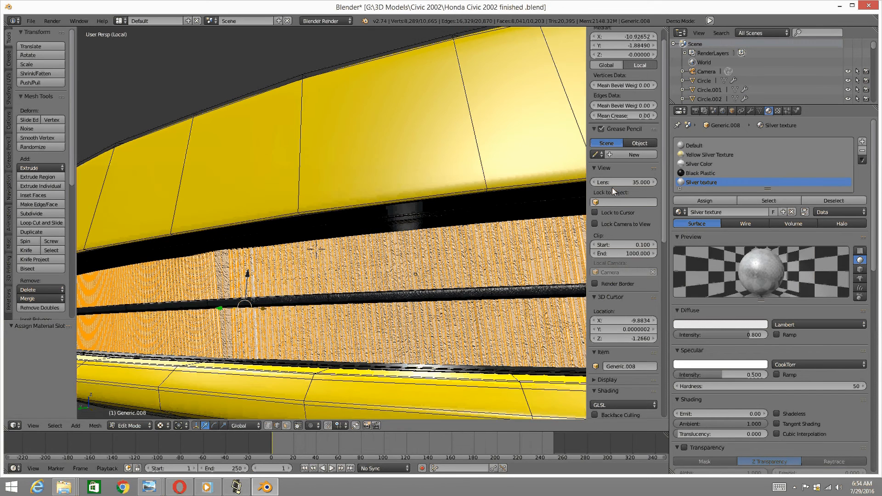
Set the mapping size of the Silver Texture Skrached_Normal.jpg texture to 5 in X and 5 in Y
click(777, 112)
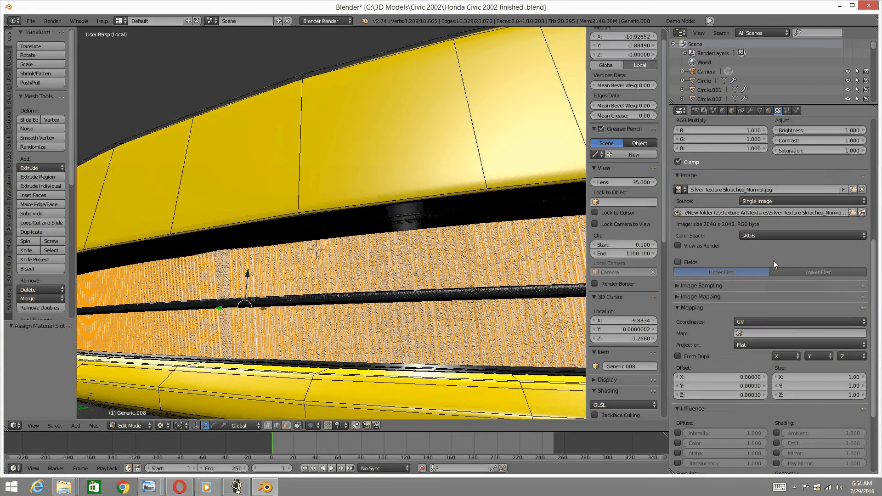
scroll(773, 260, down, 3)
click(856, 323)
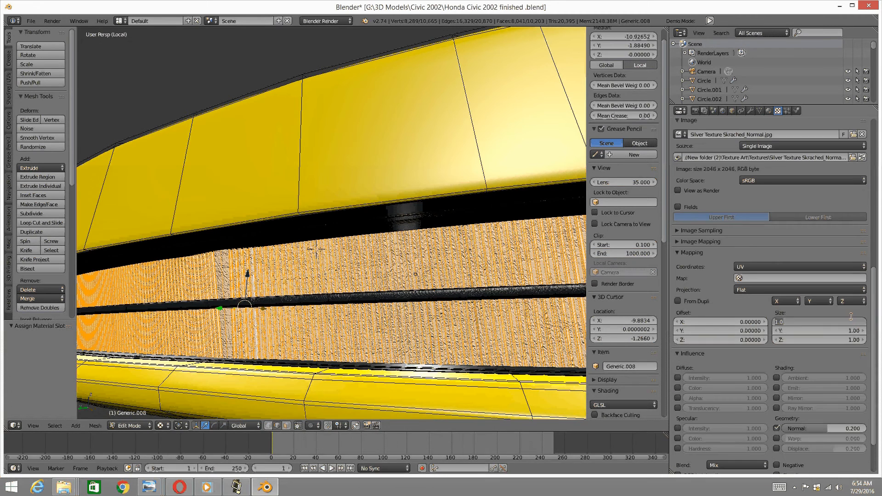
text(5)
key(Return)
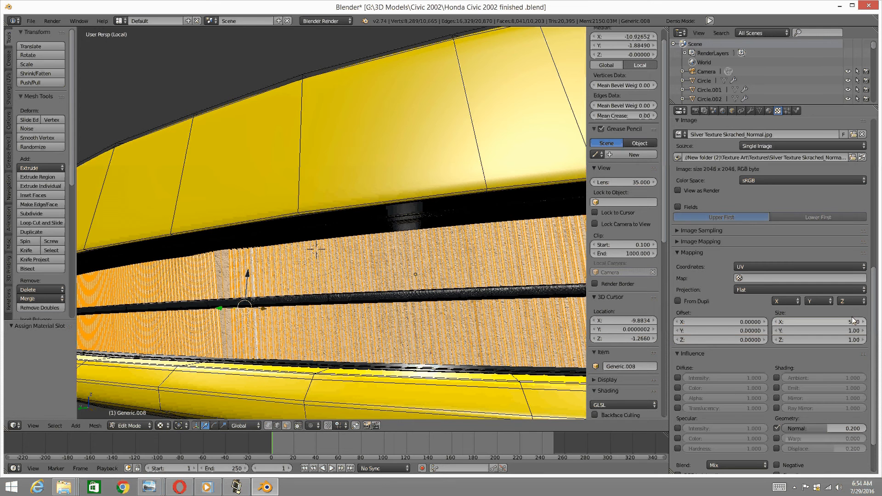
click(844, 331)
text(5)
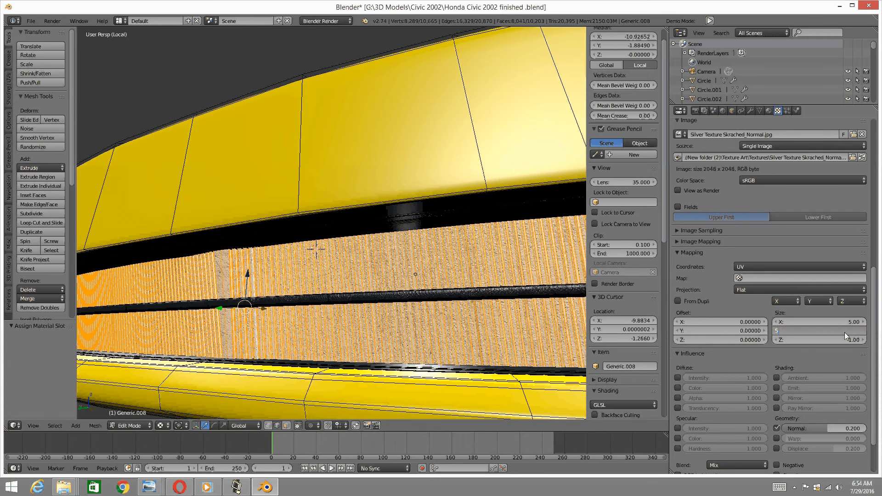
key(Return)
Set the mapping size of the Silver Texture Skrached.jpg color texture to 5 in both X and Y
scroll(747, 326, up, 12)
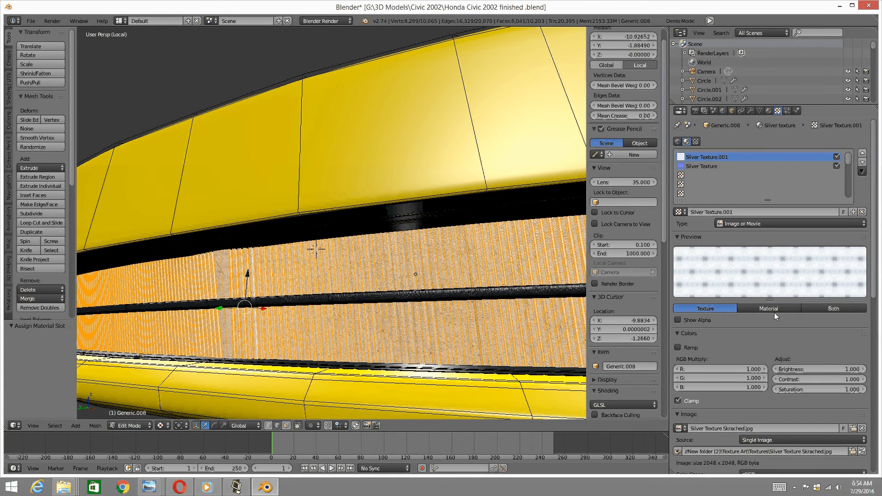
scroll(776, 317, down, 12)
click(849, 285)
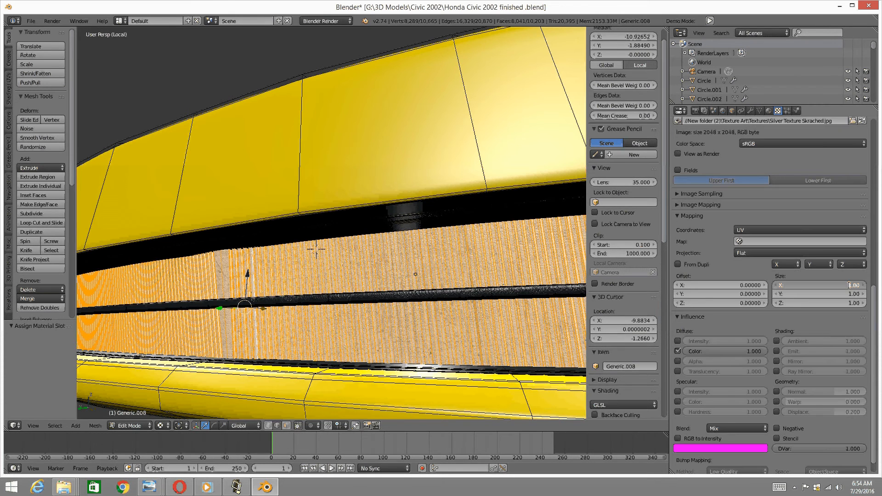
text(5)
key(Return)
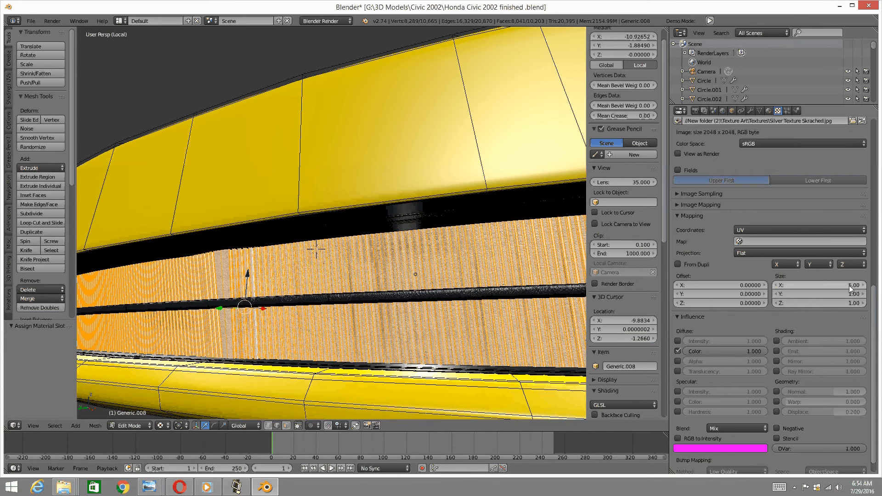
click(853, 294)
text(5)
key(Return)
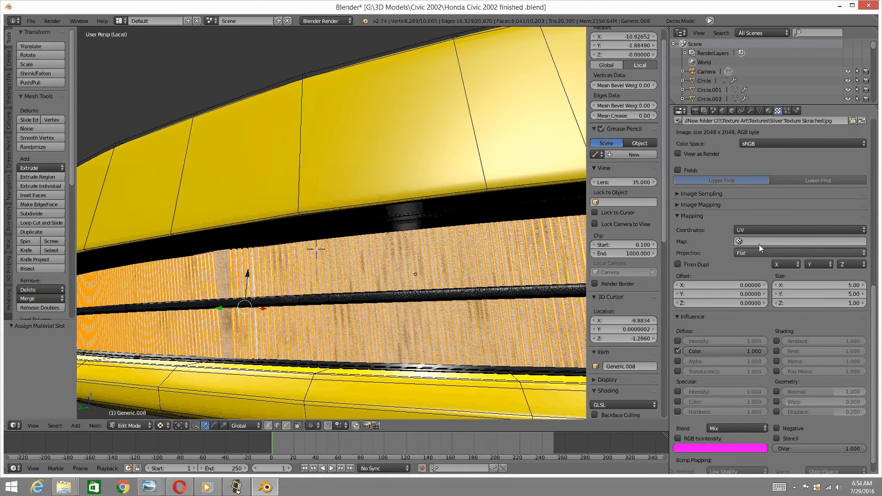
Enable Normal Map image sampling for the Silver Texture Skrached_Normal.jpg texture and inspect the grille's surface up close
middle_drag(321, 249, 427, 238)
scroll(346, 257, down, 5)
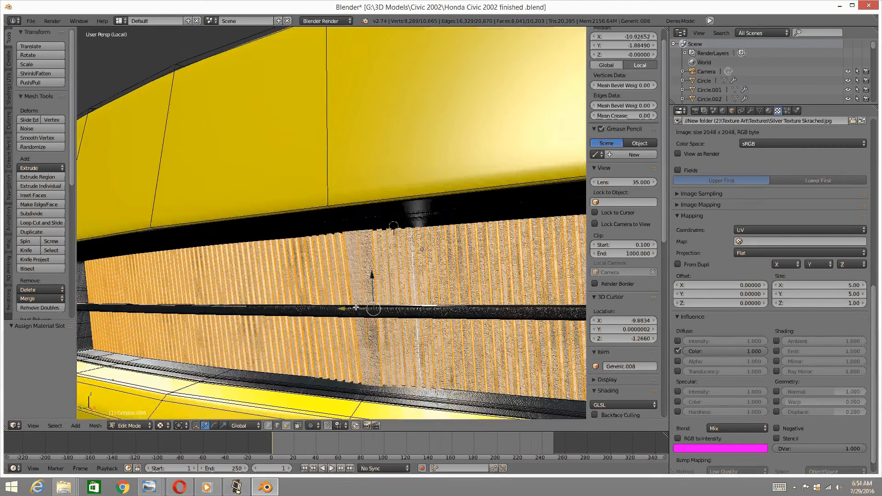
scroll(346, 257, down, 2)
scroll(779, 267, up, 4)
scroll(779, 266, up, 11)
scroll(778, 257, up, 3)
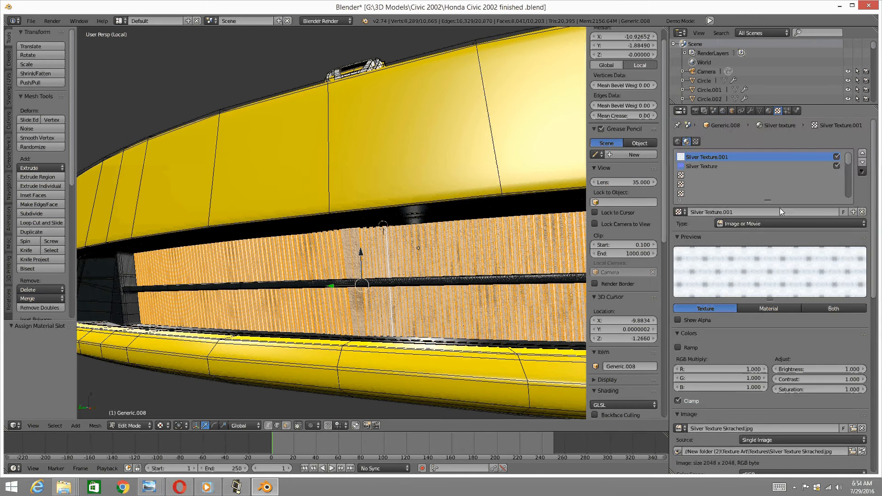
click(723, 167)
scroll(779, 358, down, 8)
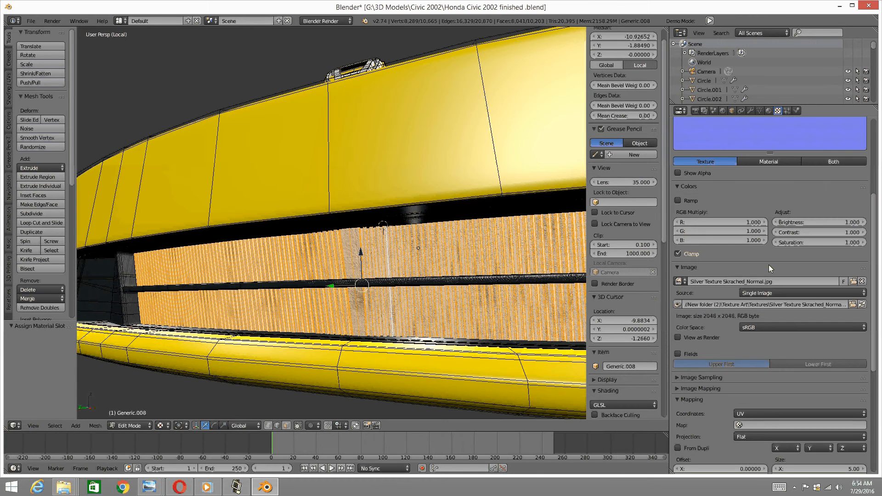
scroll(733, 297, down, 2)
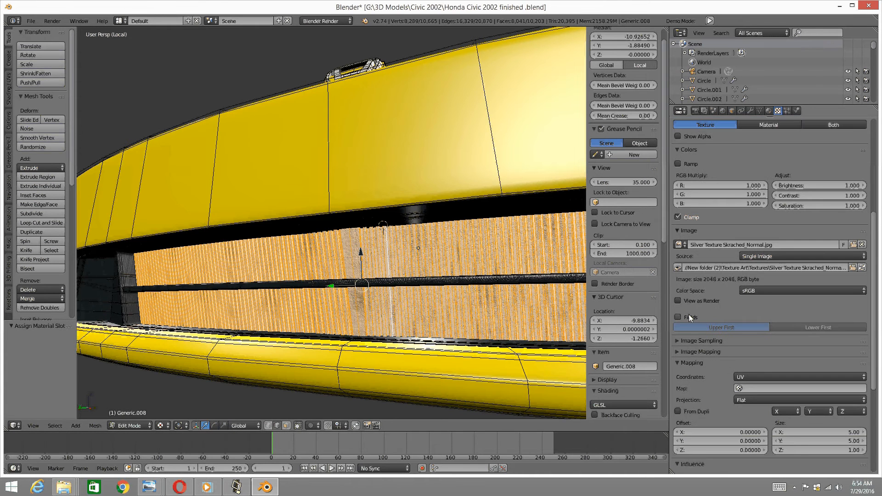
click(678, 341)
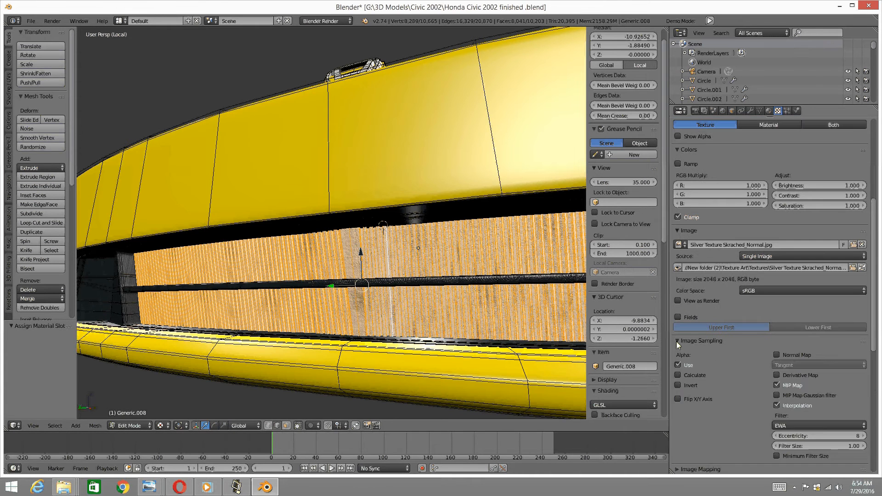
click(777, 354)
middle_drag(494, 284, 373, 267)
scroll(362, 265, up, 4)
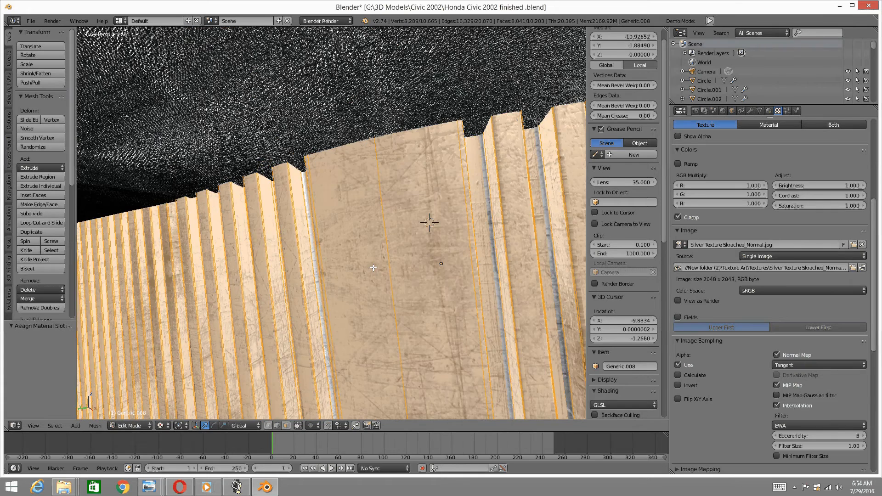
scroll(374, 267, down, 5)
scroll(774, 253, up, 8)
scroll(767, 258, down, 4)
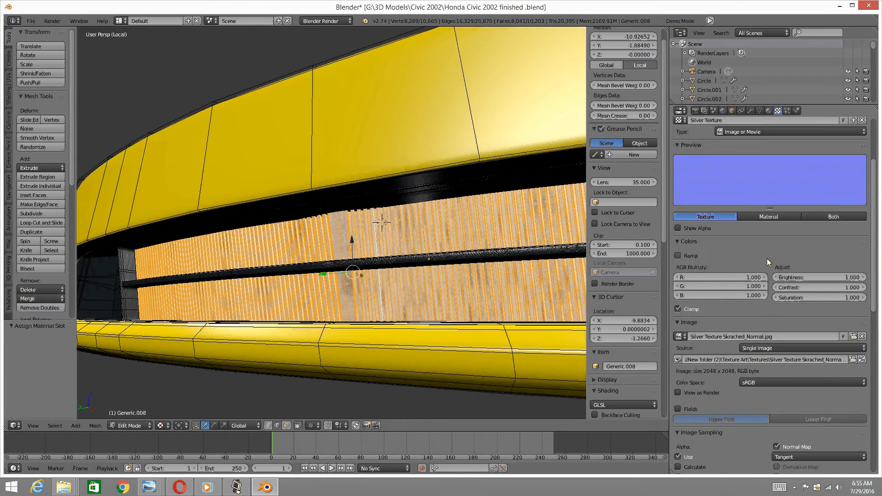
Set the silver normal map texture's geometry normal influence to 0.6 and check the grille from near and far
scroll(768, 258, down, 15)
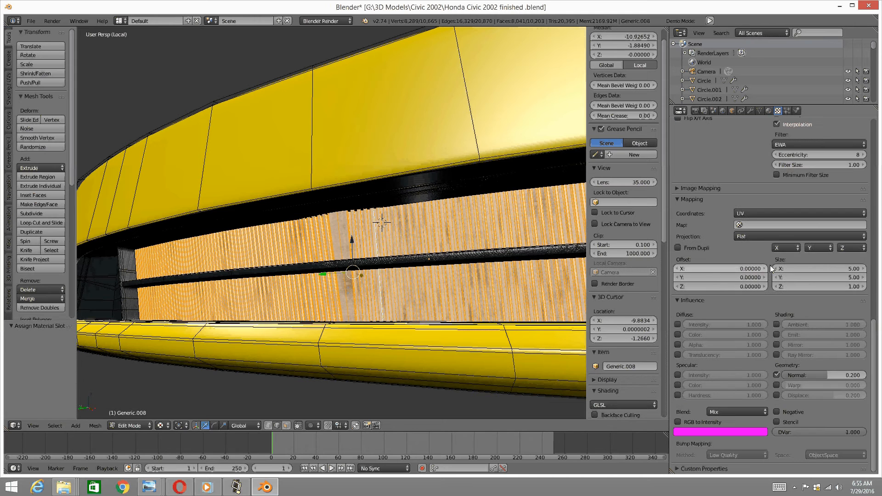
click(857, 375)
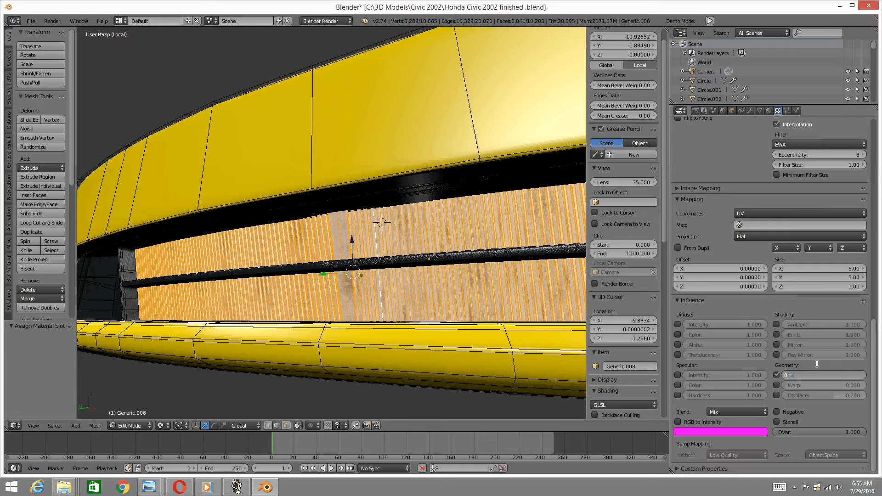
key(Return)
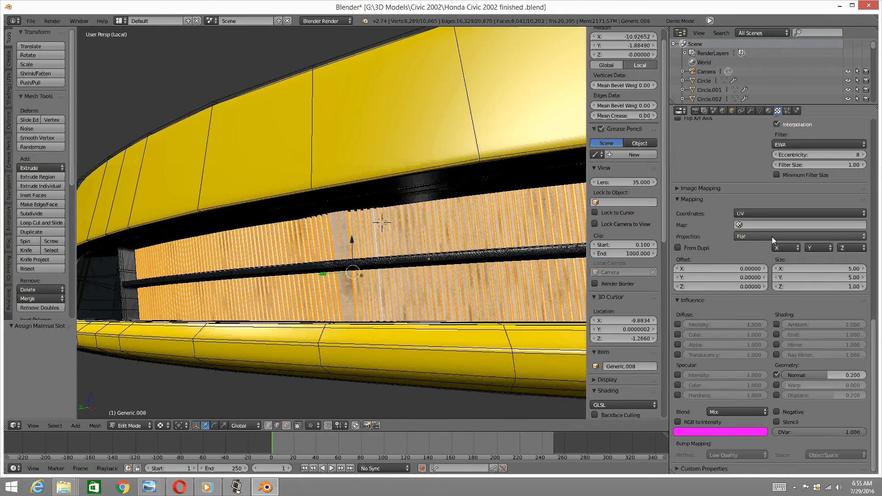
drag(859, 374, 828, 376)
click(828, 376)
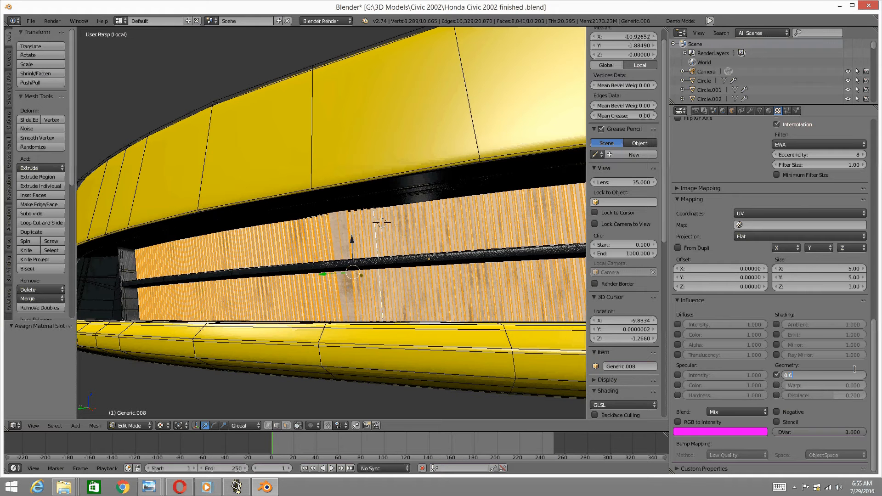
key(Return)
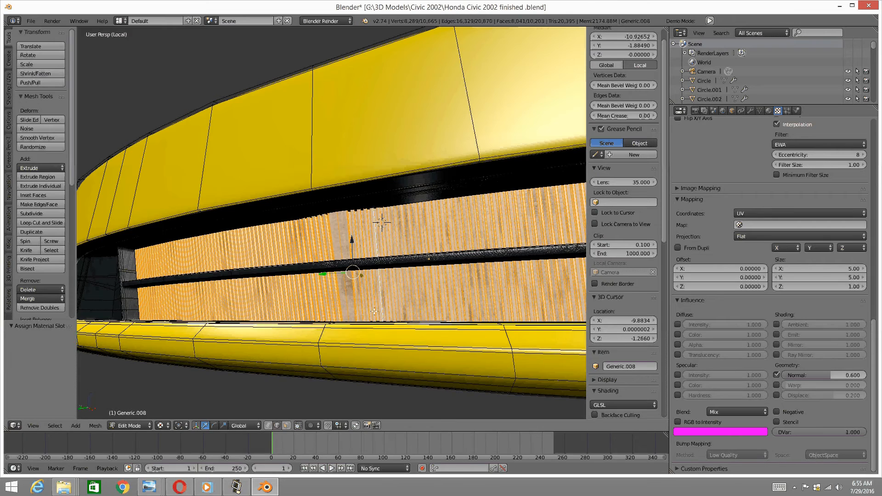
scroll(377, 310, up, 5)
scroll(377, 310, down, 3)
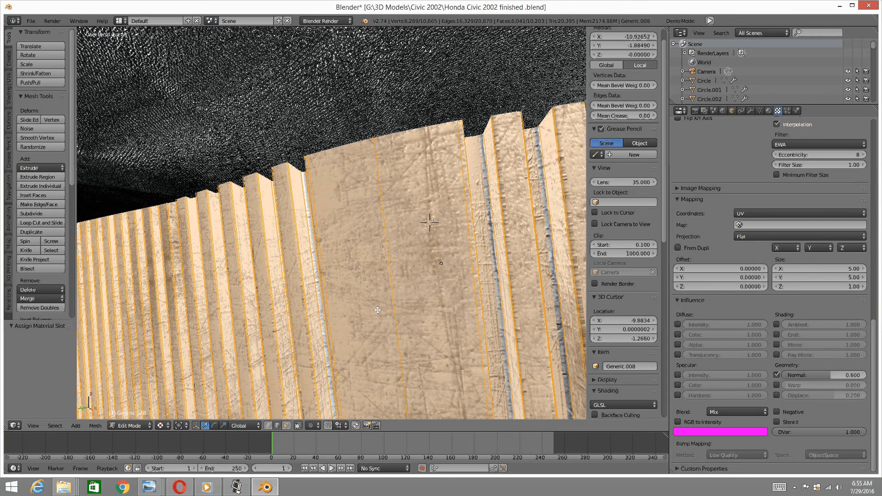
scroll(377, 311, down, 3)
scroll(369, 281, down, 6)
middle_drag(366, 225, 351, 234)
middle_drag(223, 265, 392, 278)
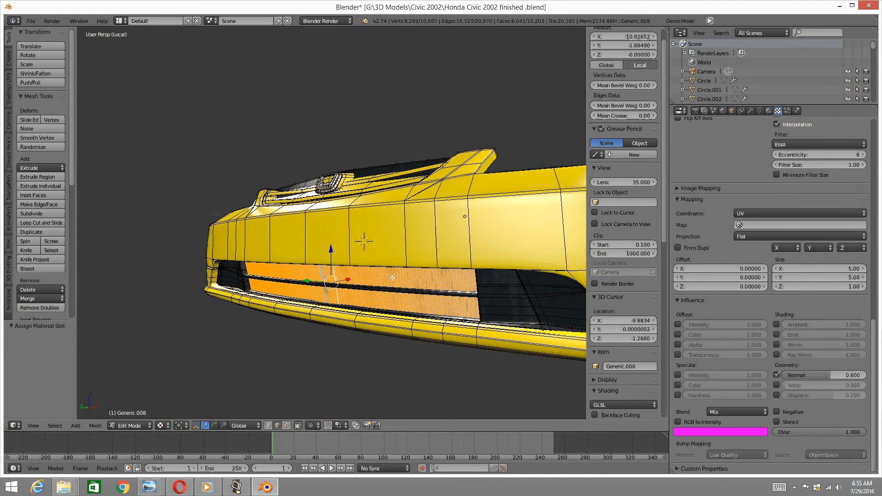
Set the silver normal map texture's geometry normal influence to 1
click(844, 374)
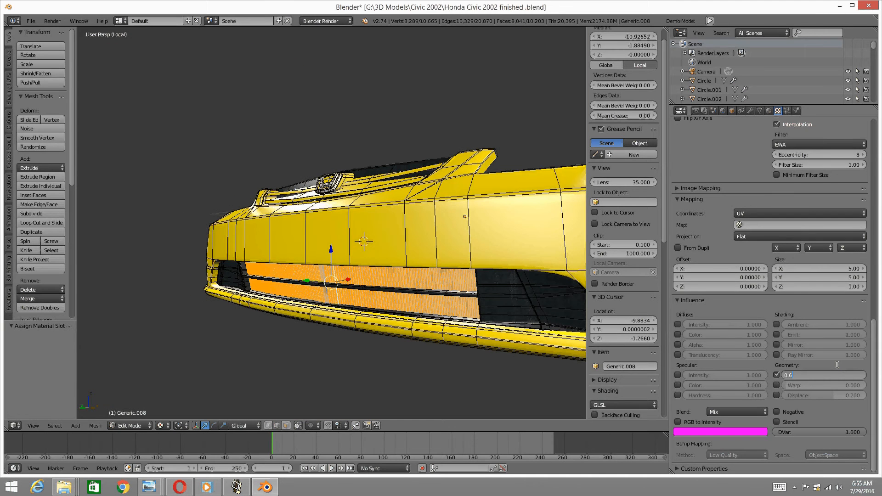
text(1)
key(Return)
Enable Normal Map image sampling for the Black Plastic material's Plastic texture_Normal.jpg texture
scroll(782, 327, up, 15)
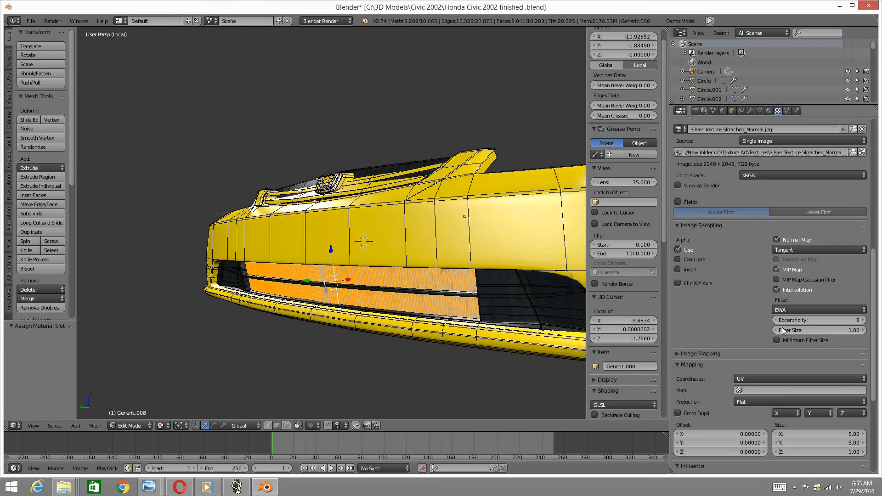
click(769, 111)
click(714, 173)
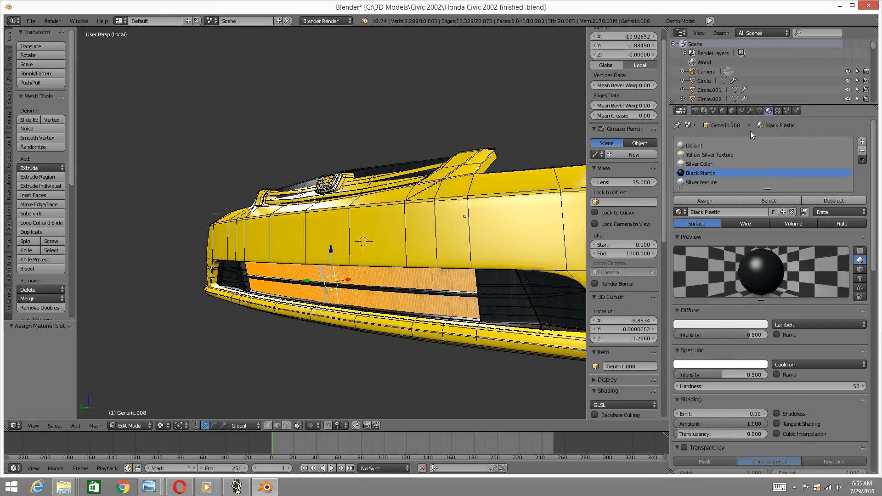
click(778, 110)
scroll(748, 233, down, 4)
scroll(749, 234, down, 10)
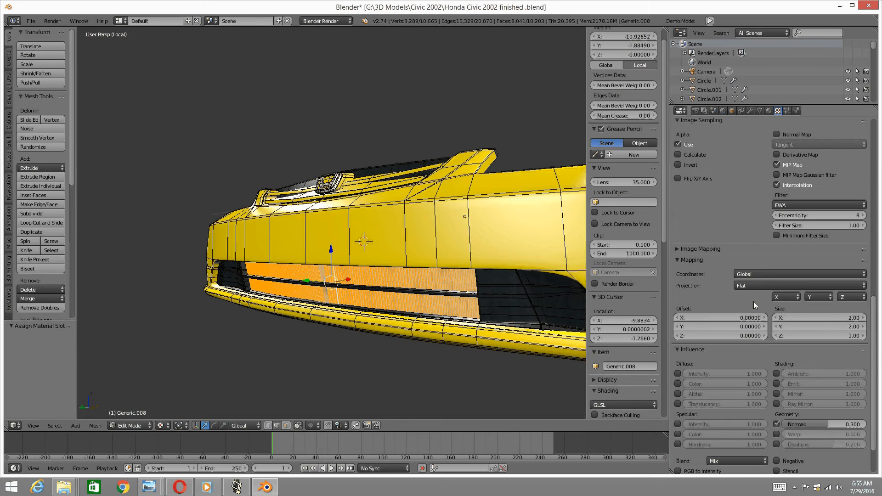
scroll(759, 276, up, 6)
click(777, 245)
Set the Black Plastic normal map's geometry normal influence to 1 and inspect the plastic beside the grille
scroll(795, 286, down, 8)
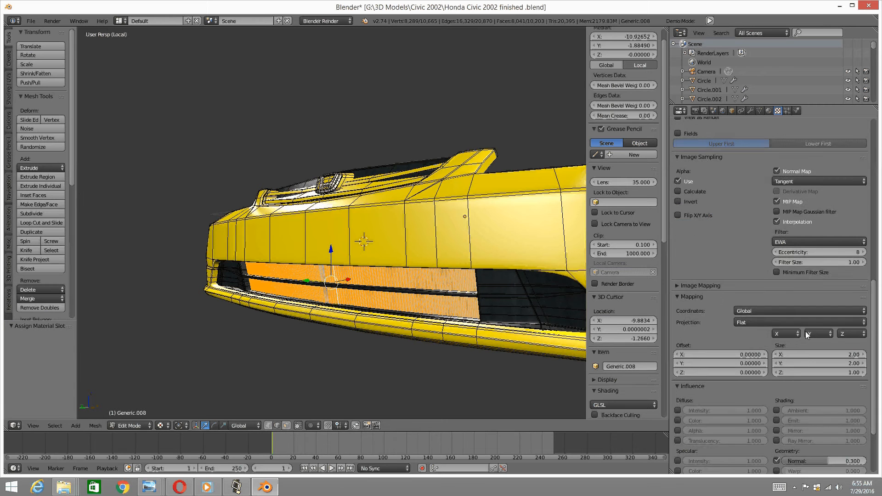
click(840, 375)
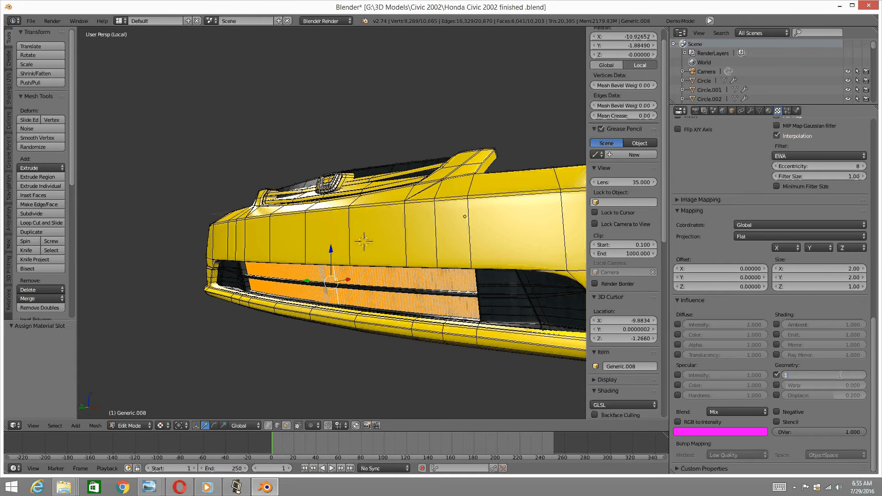
key(Return)
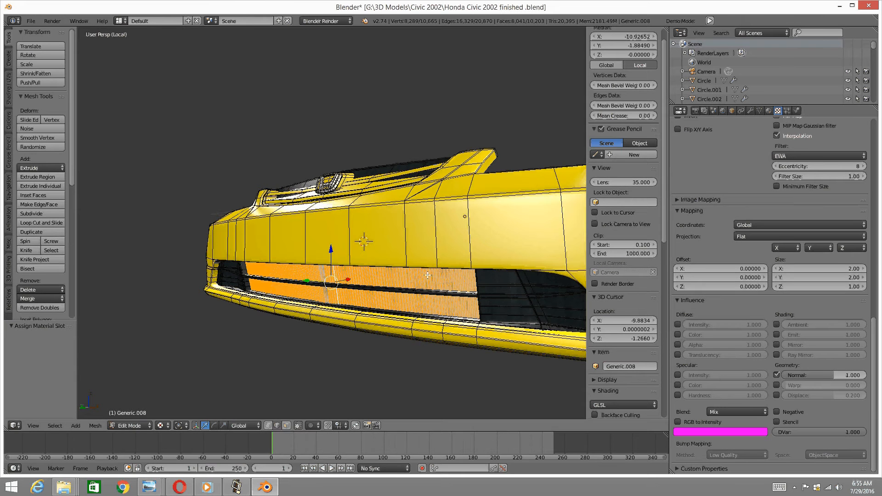
scroll(515, 322, up, 3)
middle_drag(515, 321, 452, 283)
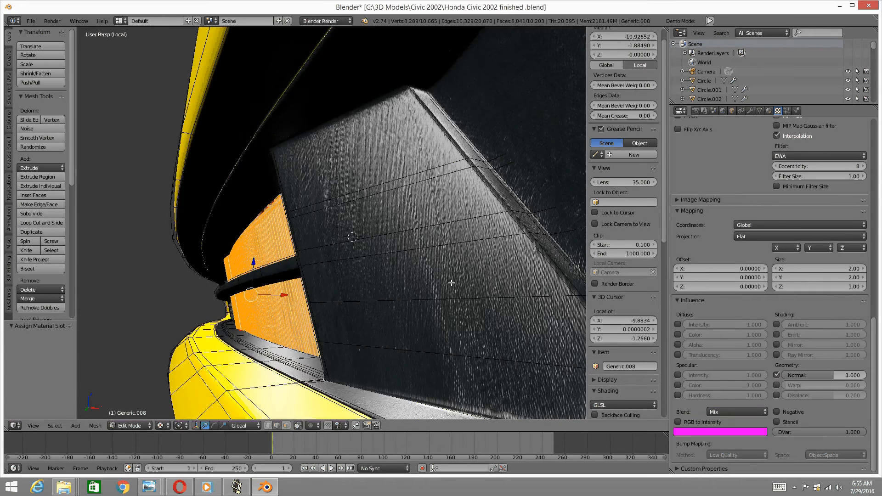
scroll(451, 283, down, 6)
middle_drag(317, 172, 377, 188)
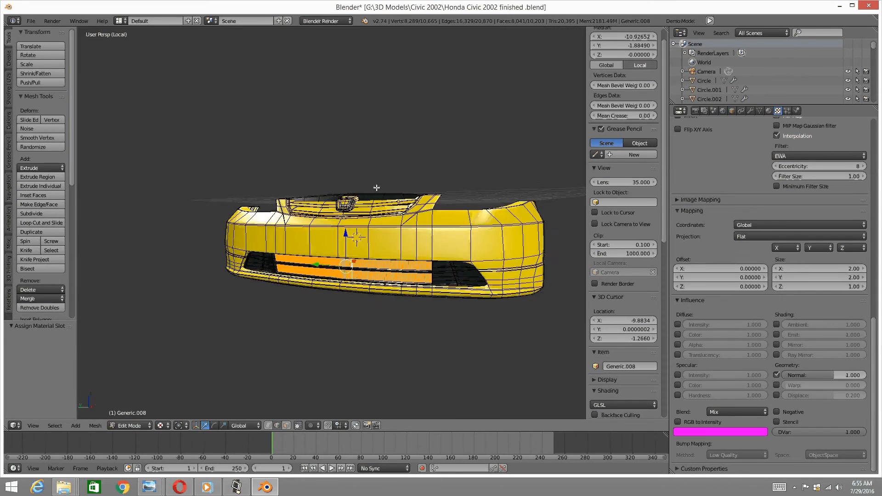
Set the mapping coordinates of the Silver texture material's Silver Texture Skrached.jpg color texture to Global
scroll(376, 188, up, 8)
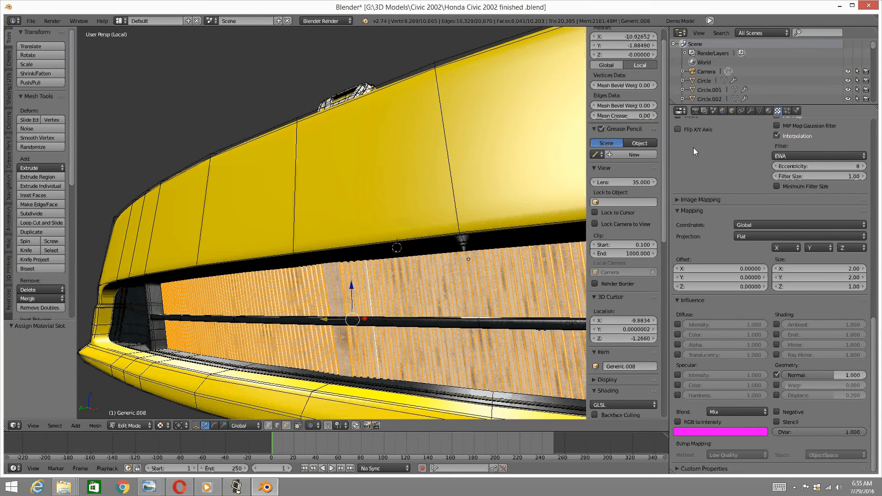
scroll(699, 167, up, 15)
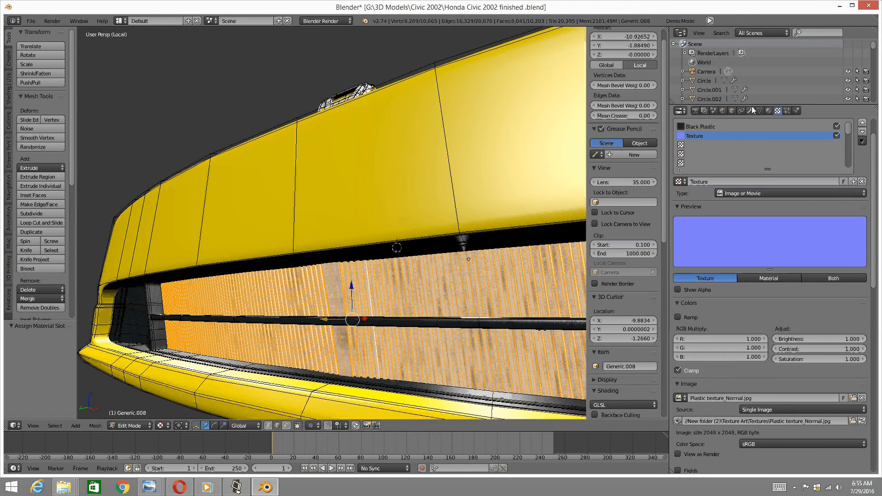
click(768, 110)
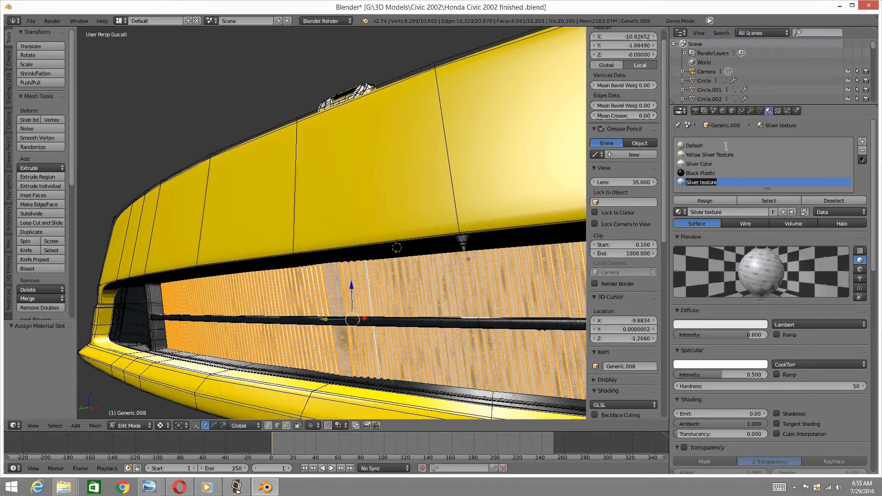
click(778, 111)
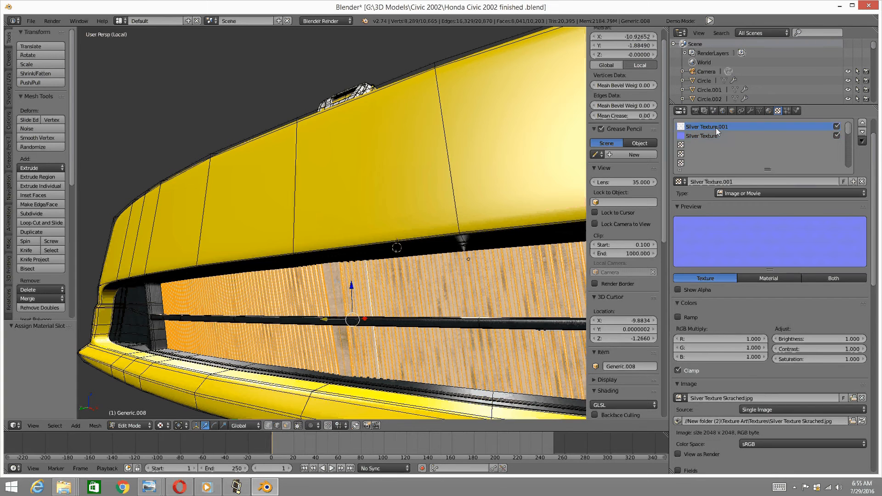
click(716, 127)
scroll(757, 236, down, 9)
scroll(779, 263, down, 5)
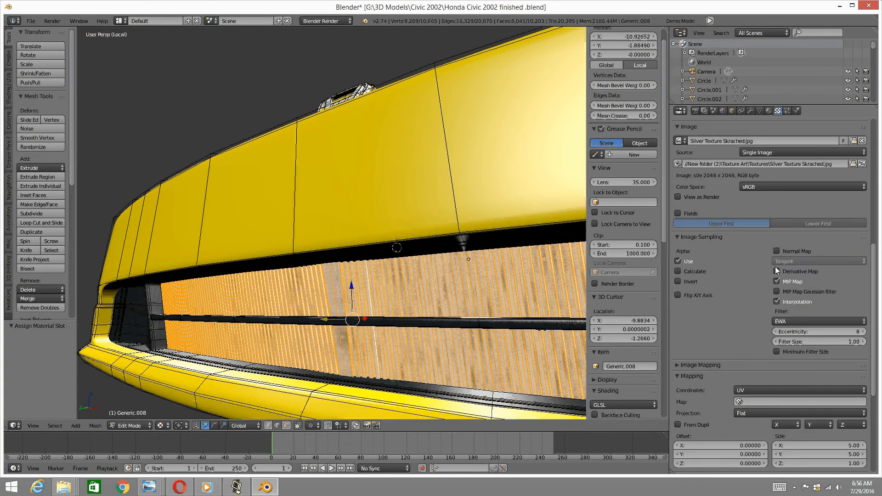
click(763, 354)
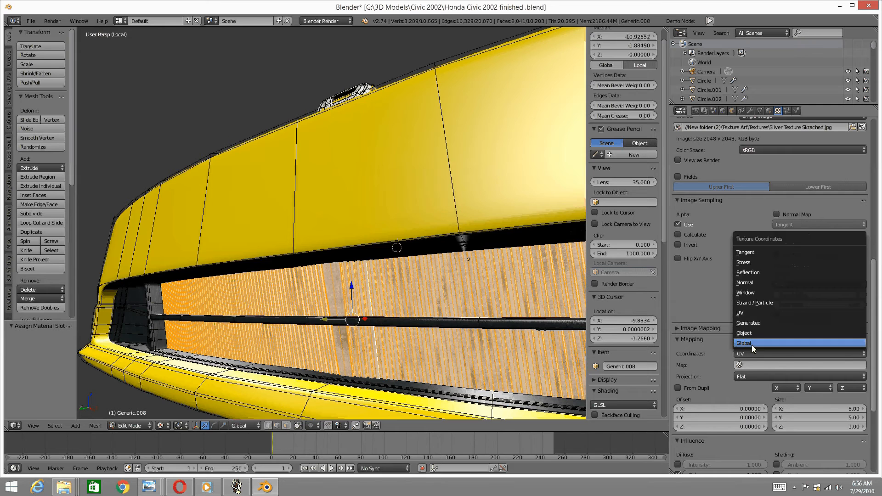
click(753, 344)
scroll(426, 286, up, 3)
mouse_move(426, 286)
middle_down()
mouse_move(404, 286)
mouse_move(414, 280)
middle_up()
scroll(770, 317, up, 4)
Set the Silver Texture Skrached_Normal.jpg texture's mapping coordinates to Global and inspect the grille up close and from afar
scroll(769, 316, up, 10)
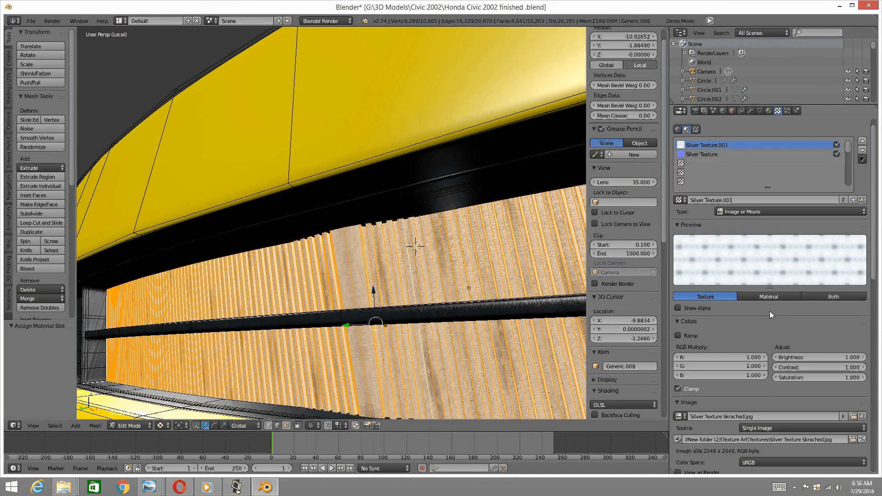
scroll(770, 310, up, 1)
click(705, 166)
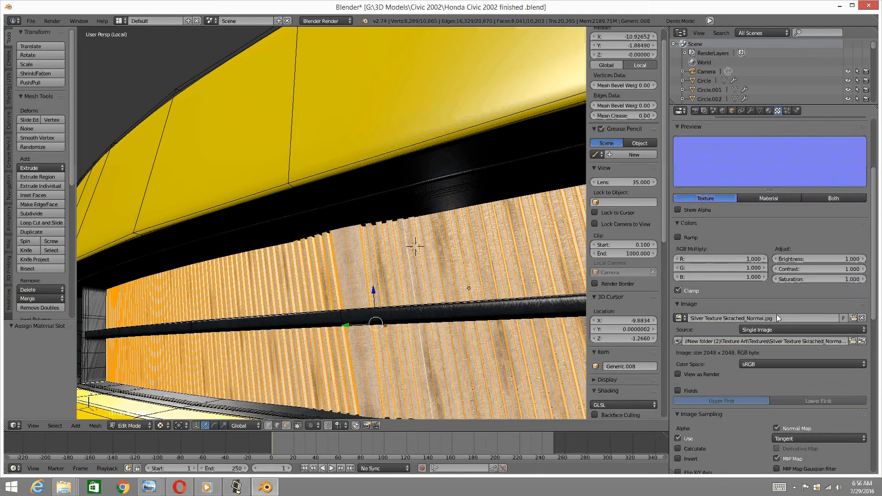
scroll(777, 315, down, 15)
scroll(777, 315, down, 3)
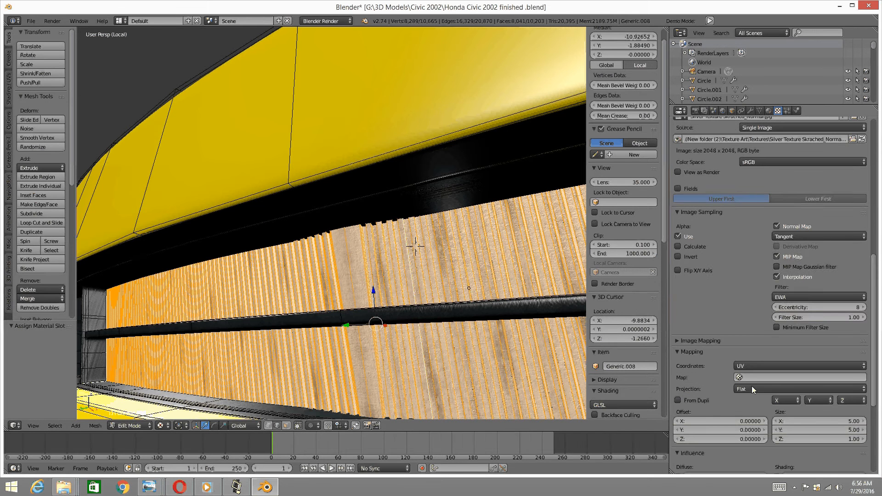
click(768, 366)
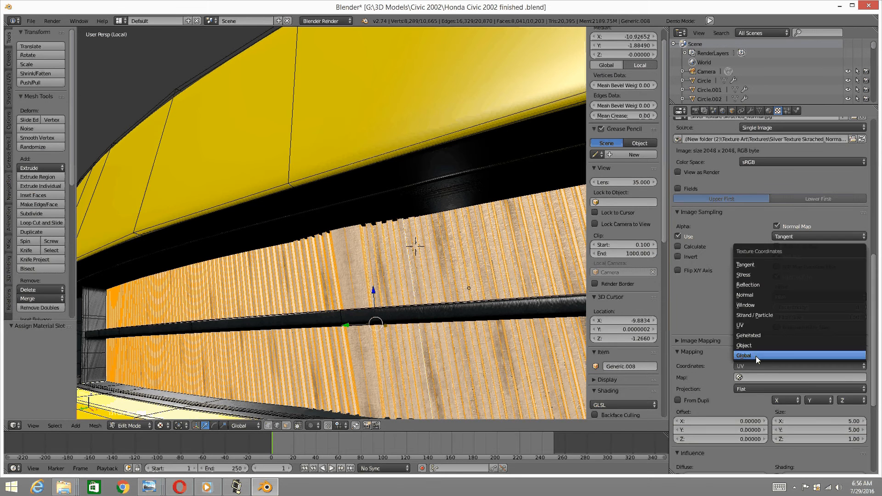
click(757, 357)
scroll(397, 284, up, 3)
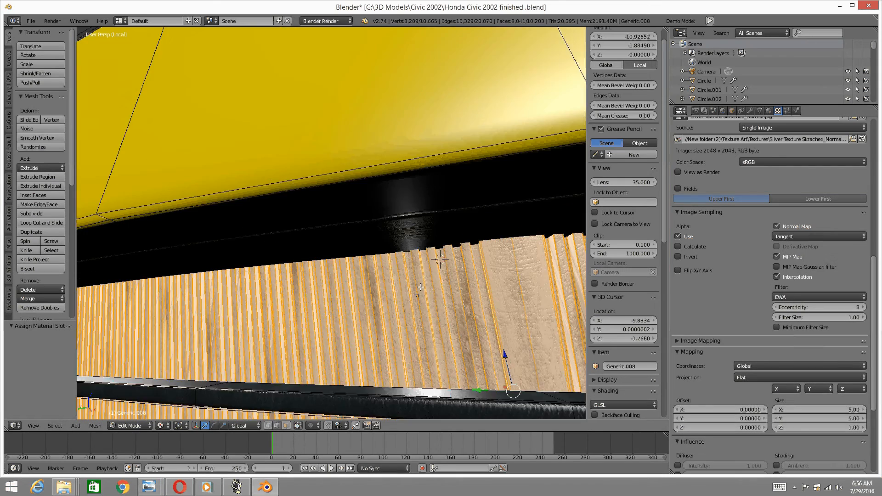
middle_drag(396, 285, 339, 293)
scroll(363, 290, down, 5)
scroll(358, 279, down, 3)
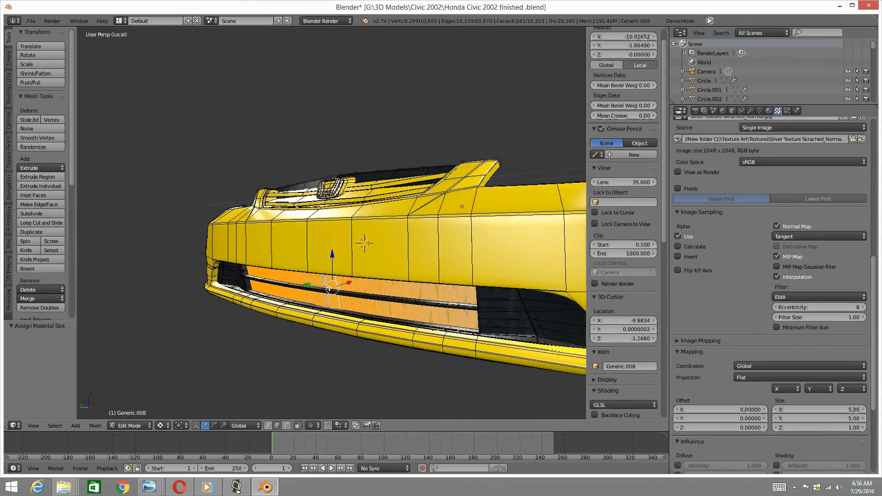
Deselect the grille mesh, return the front bumper to Object Mode, and bring back the whole car from local view
key(a)
key(Tab)
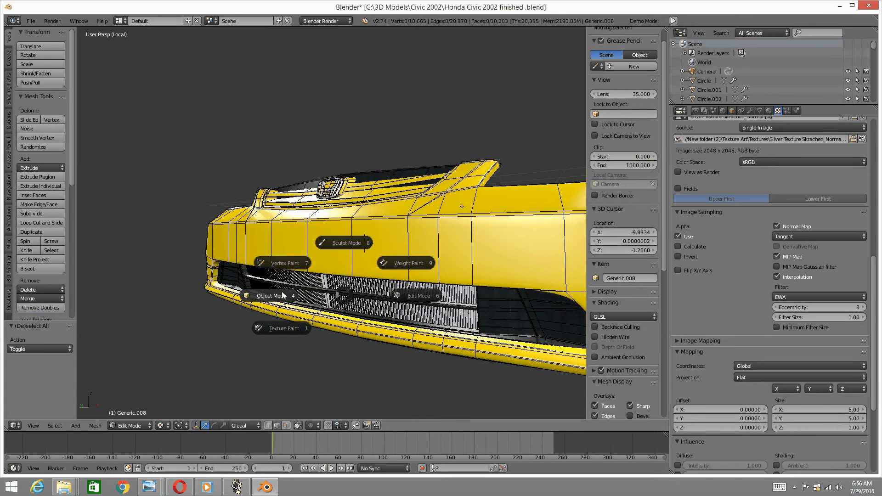
click(339, 265)
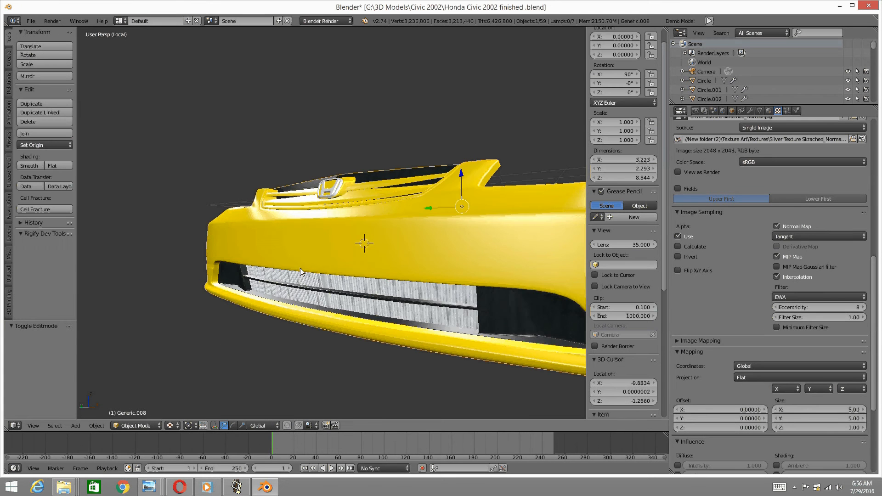
middle_drag(300, 269, 240, 205)
scroll(309, 261, up, 5)
scroll(331, 258, down, 4)
key(KP_Divide)
Isolate the side skirts in local view and select their entire mesh in Edit Mode
scroll(362, 242, up, 2)
right_click(355, 238)
key(KP_Divide)
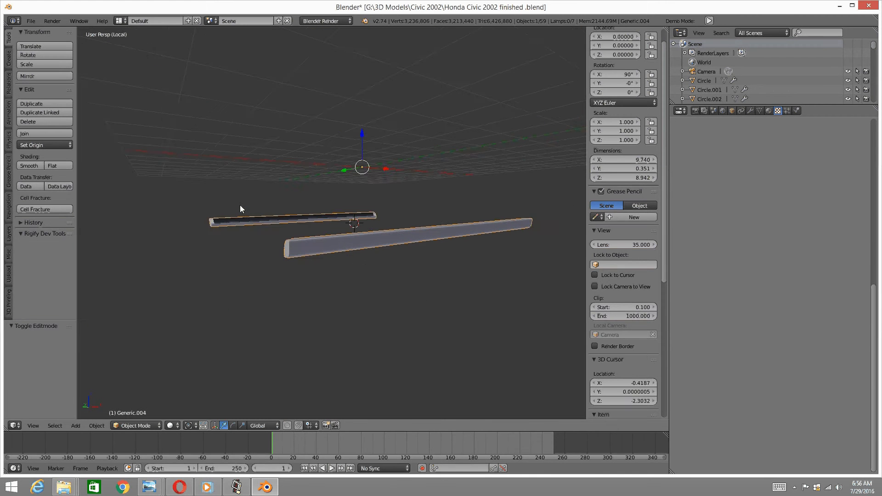
middle_drag(352, 274, 334, 251)
key(Tab)
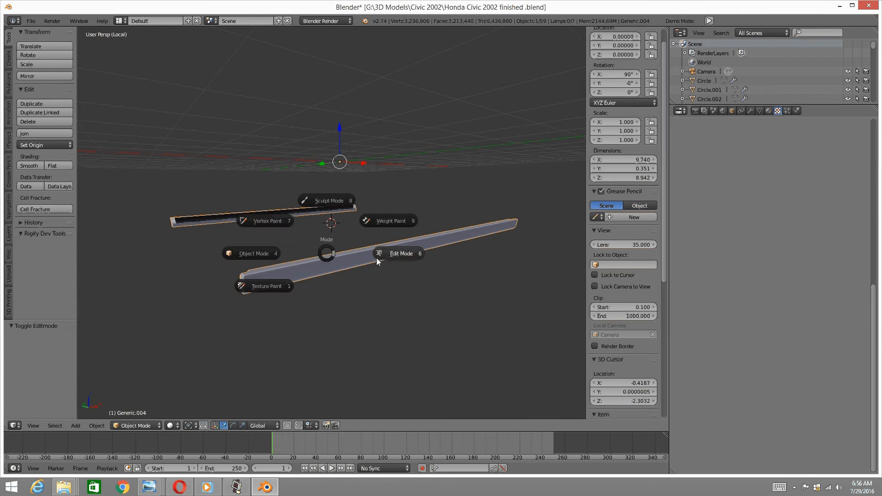
click(404, 260)
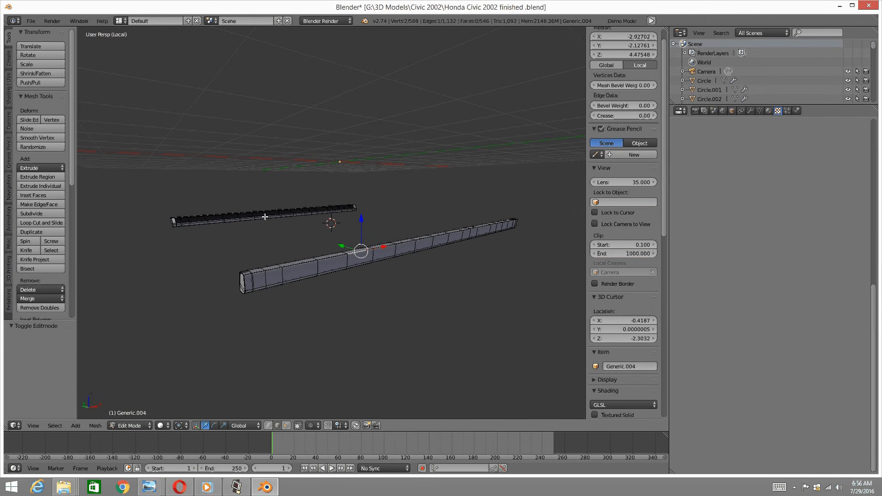
key(ctrl+l)
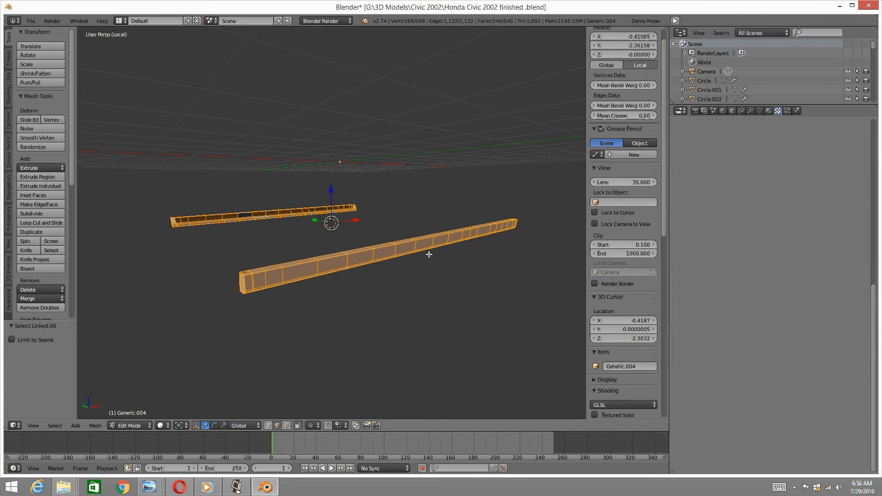
Add a material slot to the side skirts and assign the existing Yellow Silver Texture material to the selected mesh
click(770, 111)
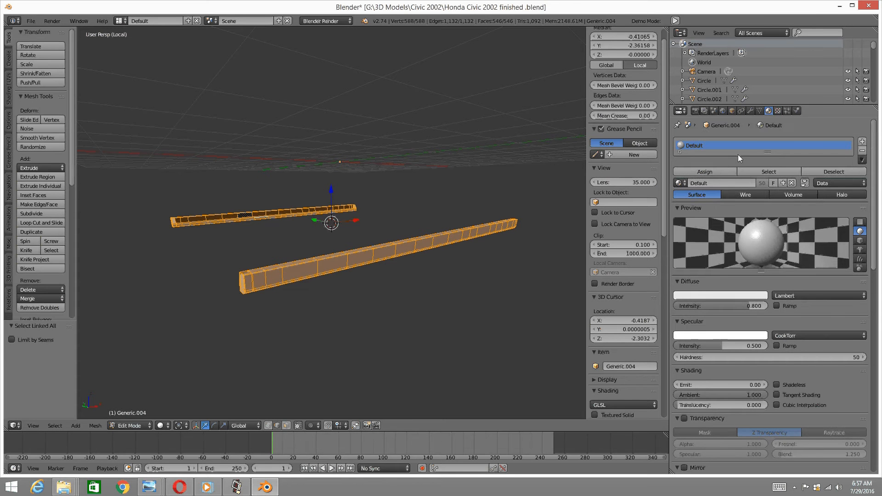
click(862, 141)
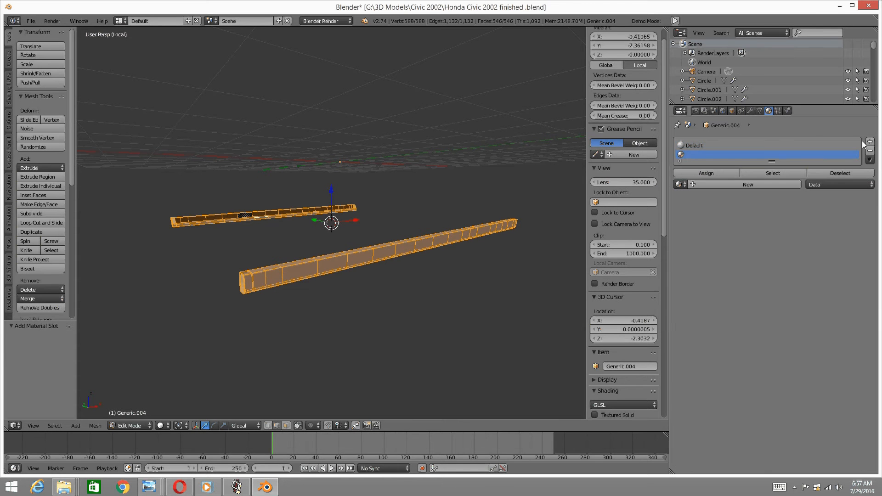
click(686, 186)
click(703, 254)
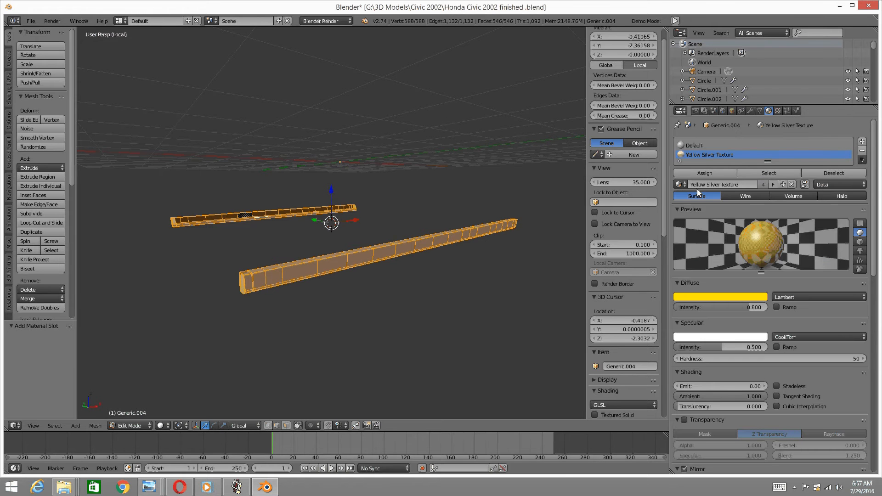
click(705, 172)
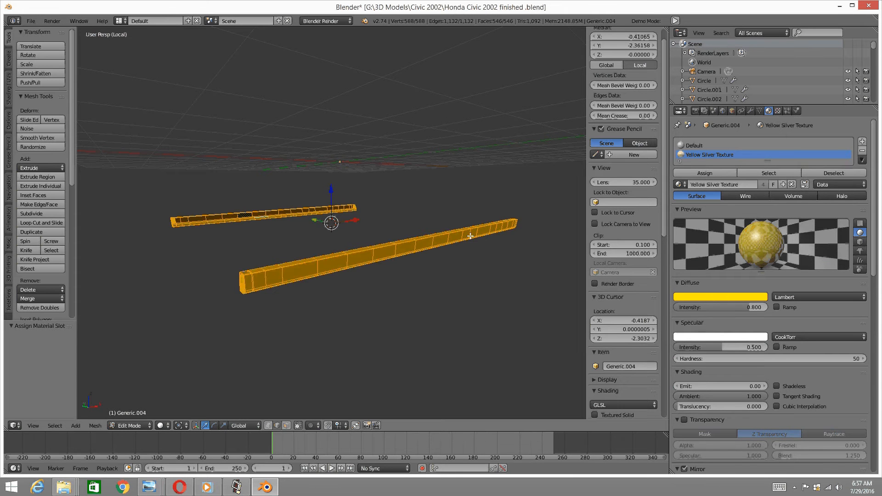
Deselect the side skirt mesh, return to Object Mode, and exit local view
scroll(452, 235, up, 1)
middle_drag(453, 235, 426, 214)
key(a)
scroll(417, 221, down, 1)
key(Tab)
click(391, 212)
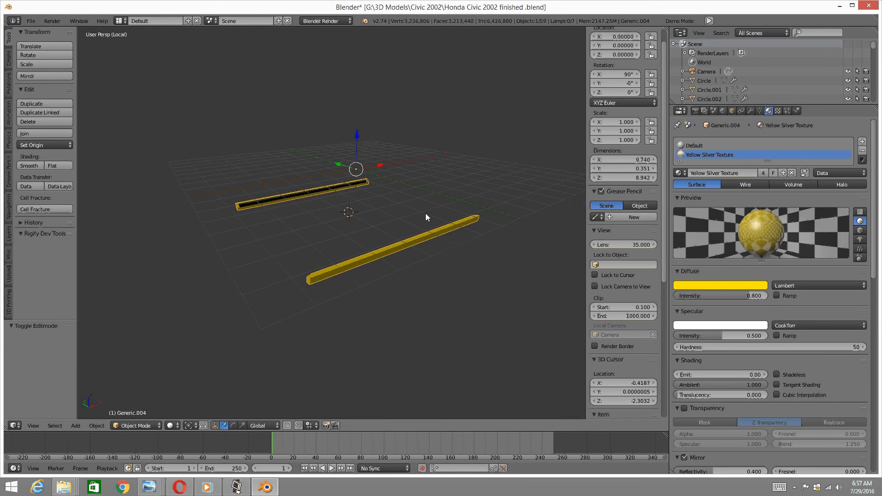
key(KP_Divide)
Isolate the rear quarter panels with their roof pillars in local view and select their entire mesh in Edit Mode
scroll(426, 203, up, 3)
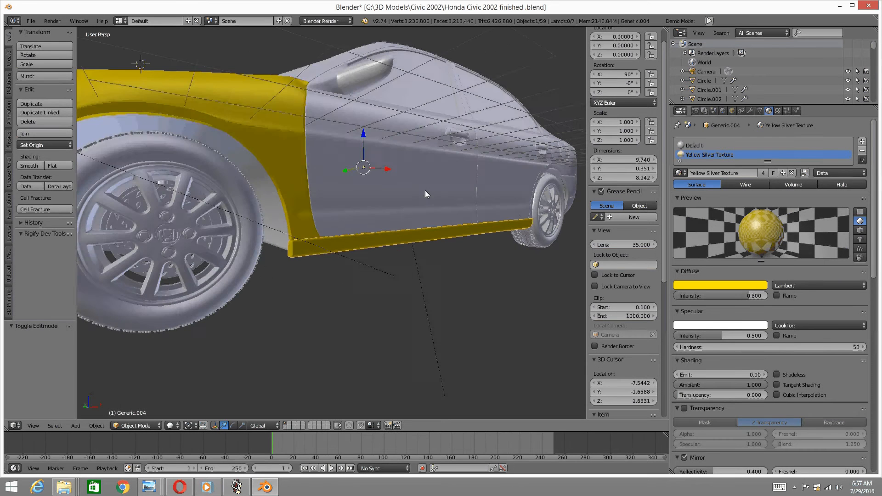
scroll(426, 190, down, 5)
middle_drag(434, 186, 462, 214)
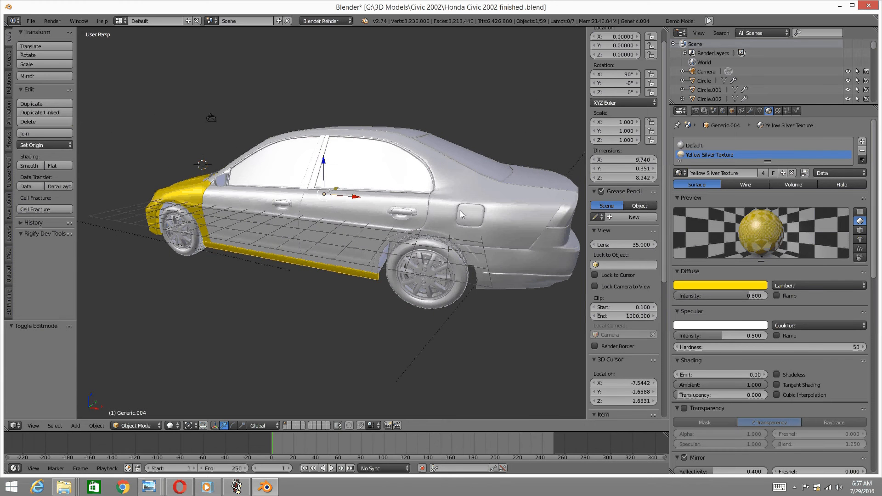
right_click(498, 209)
middle_drag(457, 207, 173, 225)
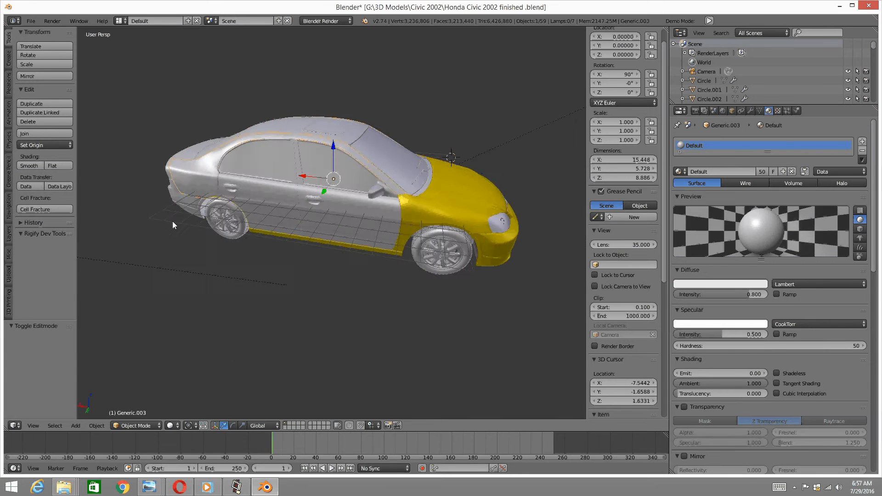
key(KP_Divide)
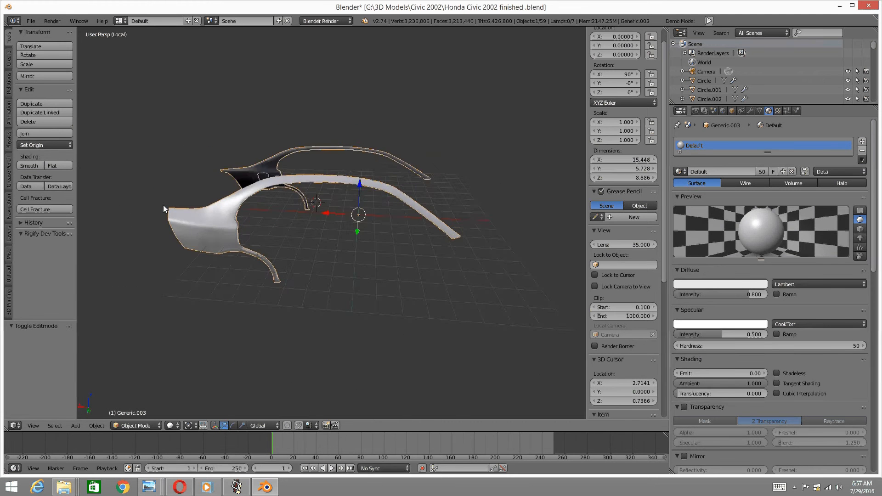
scroll(192, 281, up, 4)
middle_drag(192, 280, 222, 259)
scroll(213, 261, down, 2)
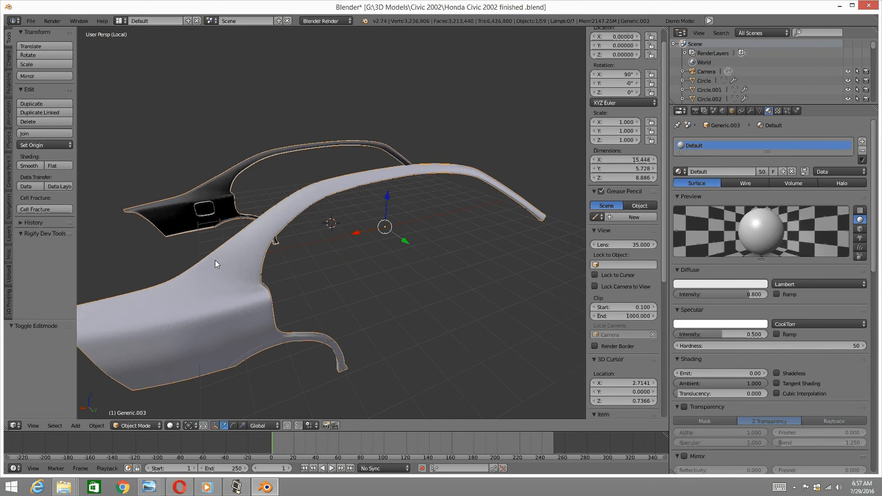
key(Tab)
click(278, 259)
key(a)
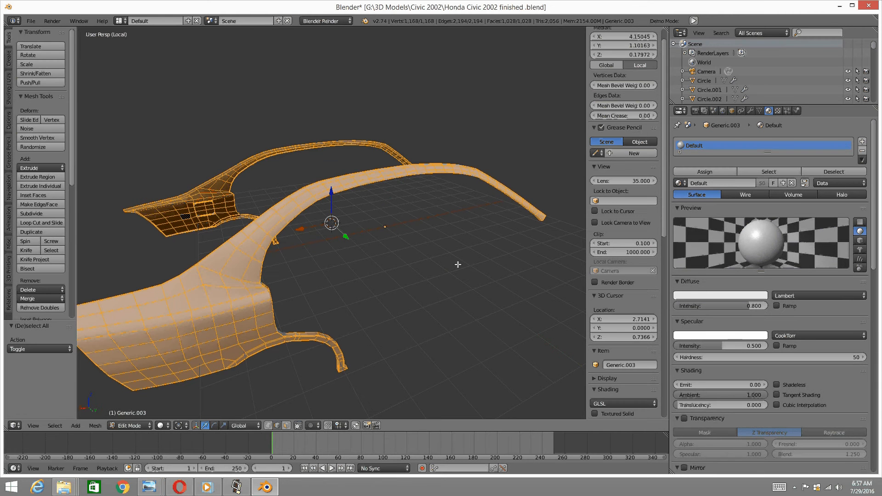
Add a material slot to the rear quarter panels and assign the Yellow Silver Texture material to the whole mesh
click(863, 141)
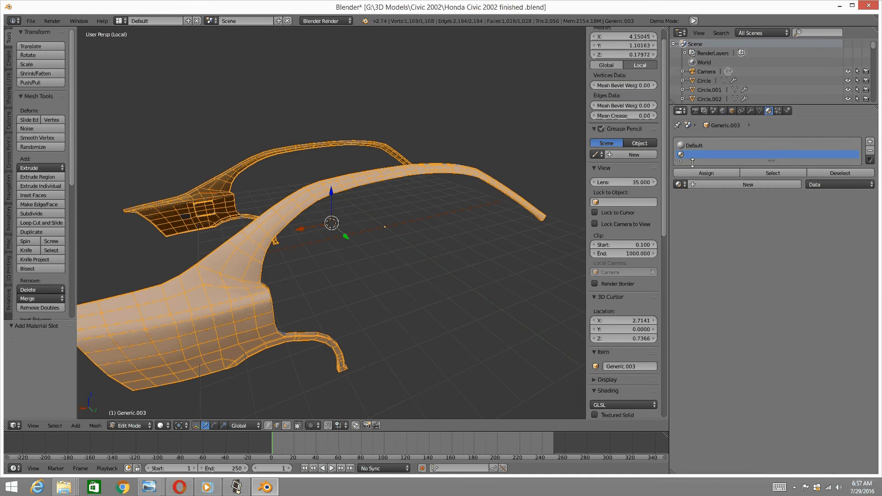
click(682, 185)
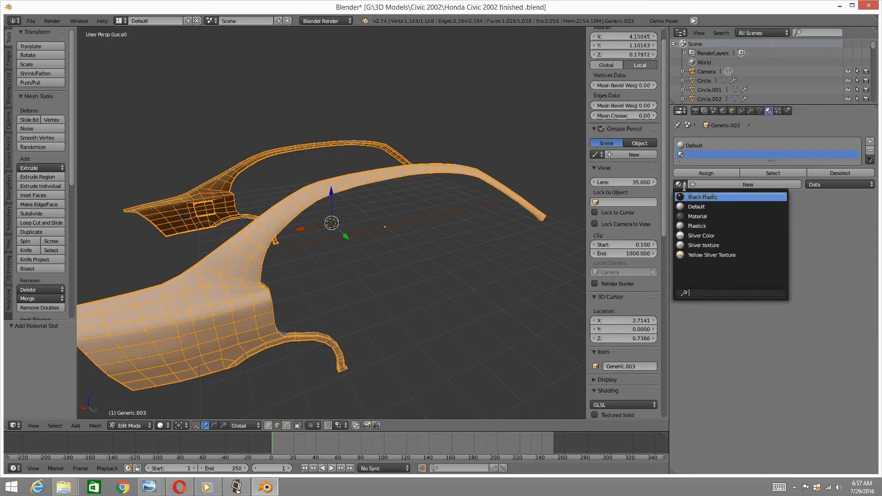
click(700, 254)
click(702, 173)
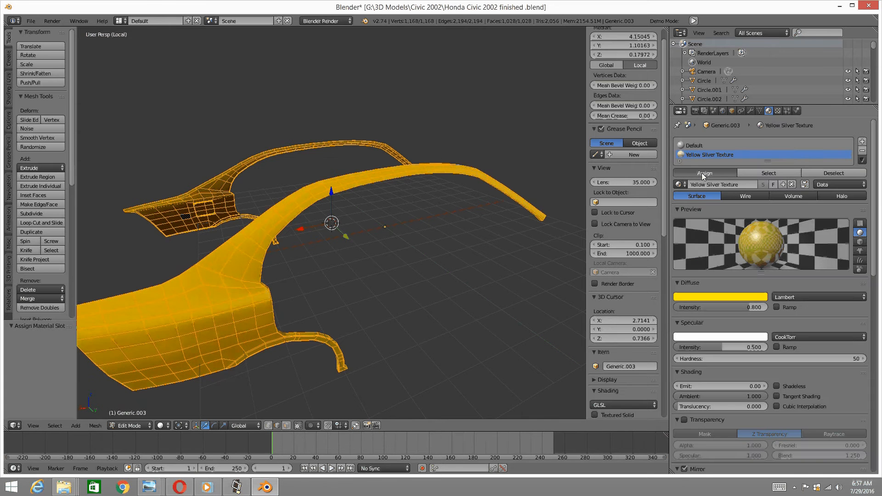
Deselect the quarter panel mesh, exit local view, and return to Object Mode
key(a)
scroll(354, 199, down, 5)
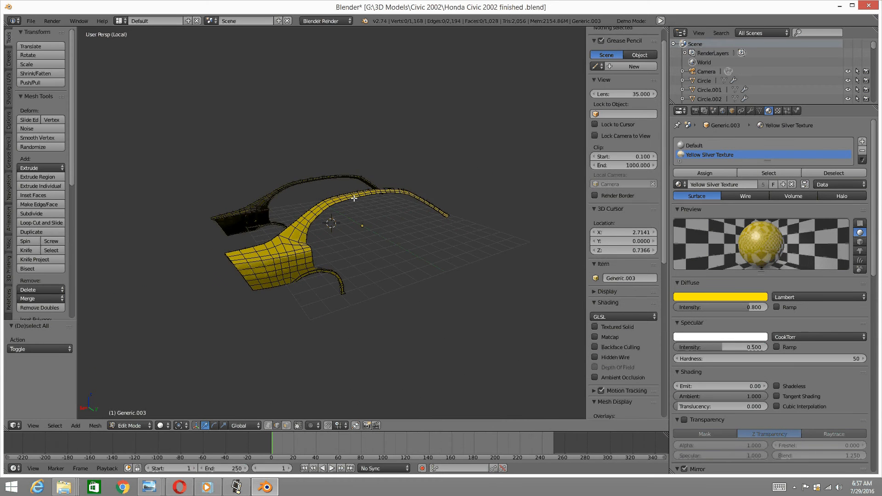
key(KP_Divide)
middle_drag(354, 198, 303, 199)
key(Tab)
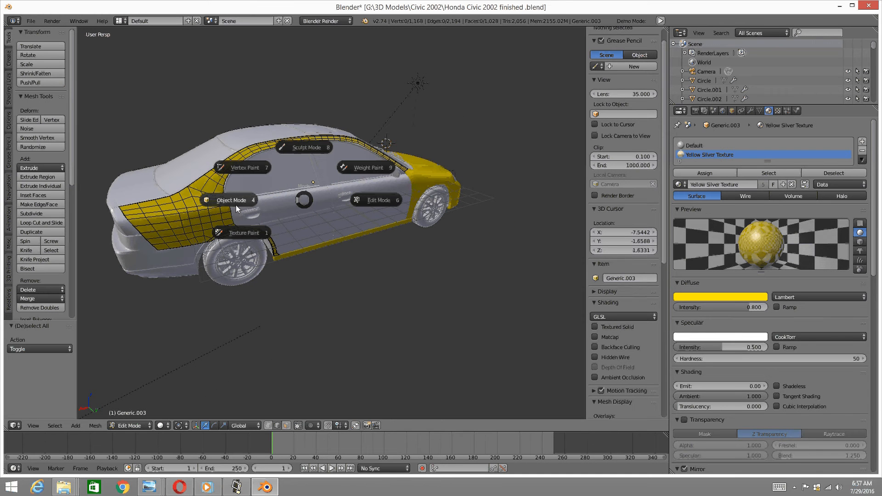
click(236, 205)
Isolate the rear bumper in local view and select its entire mesh in Edit Mode
middle_drag(198, 205, 276, 244)
right_click(277, 248)
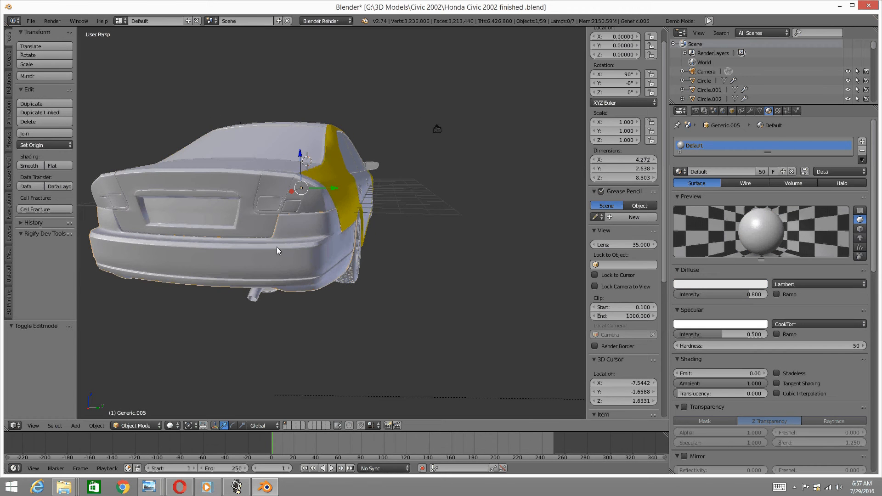
key(KP_Divide)
key(Tab)
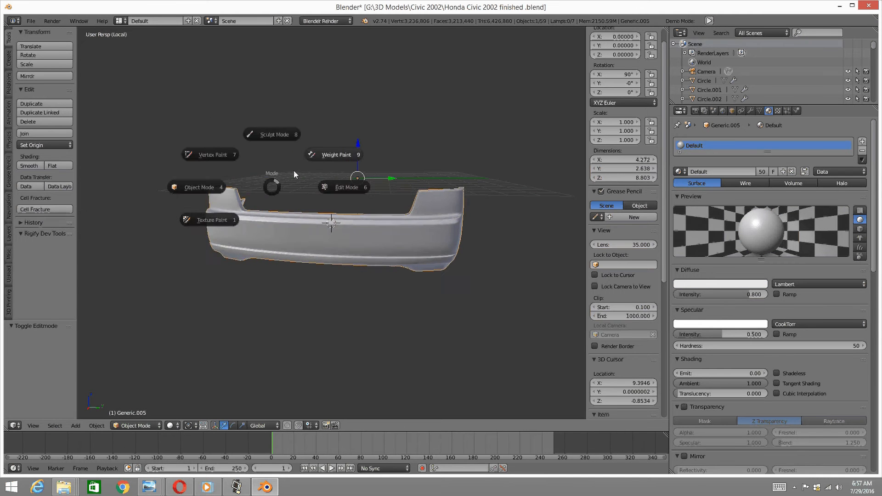
click(336, 183)
middle_drag(301, 214, 249, 168)
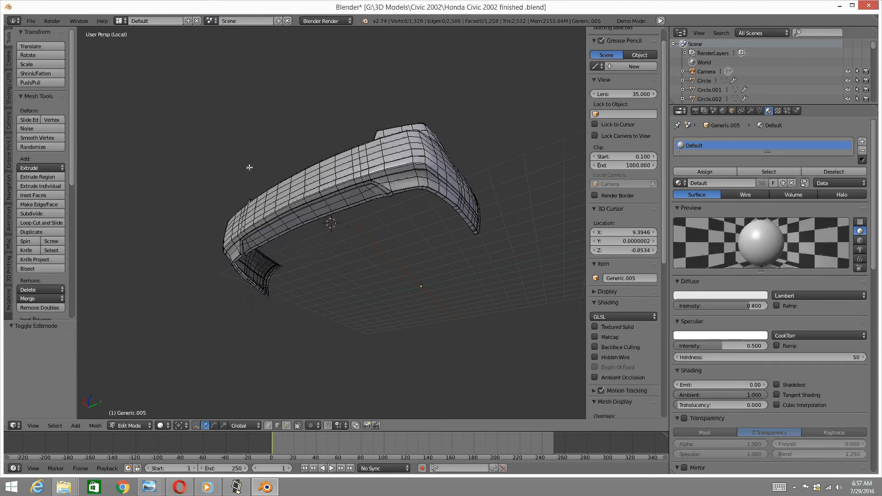
key(a)
Add a material slot to the rear bumper and assign the Yellow Silver Texture material to the whole mesh
click(862, 142)
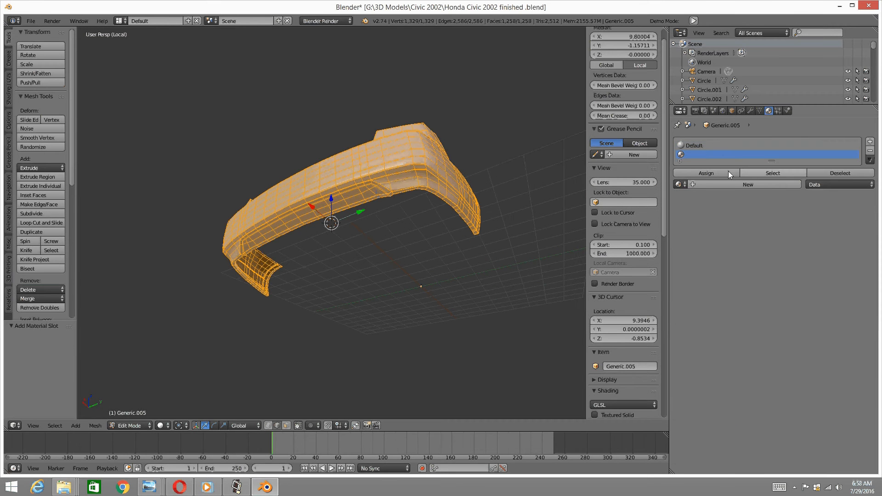
click(680, 184)
click(712, 255)
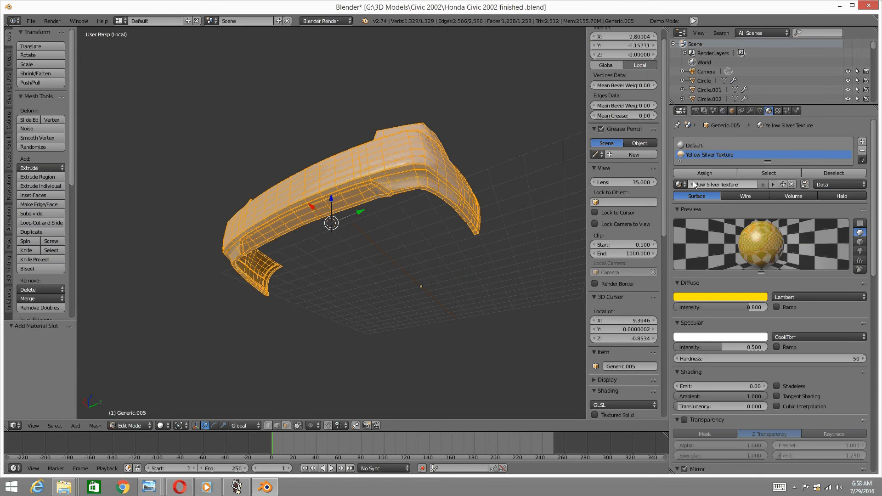
click(704, 173)
Deselect the rear bumper mesh, exit local view, and return to Object Mode
key(a)
middle_drag(386, 221, 347, 232)
key(KP_Divide)
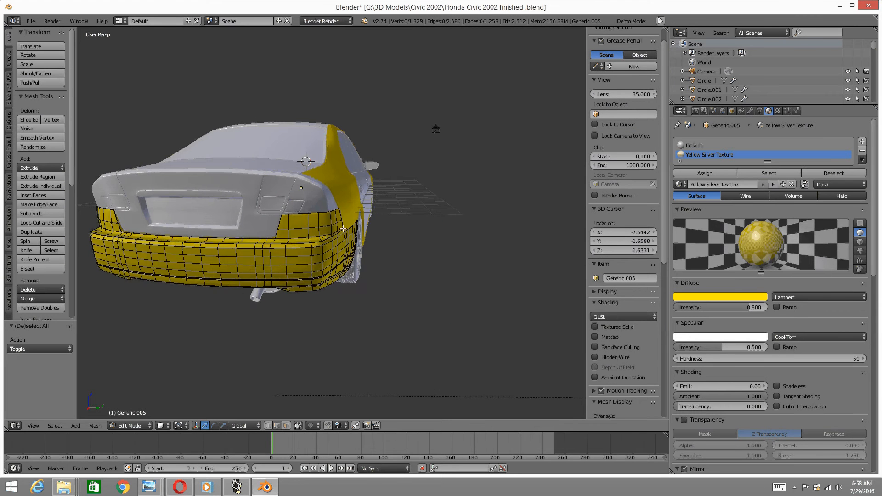
key(Tab)
click(286, 249)
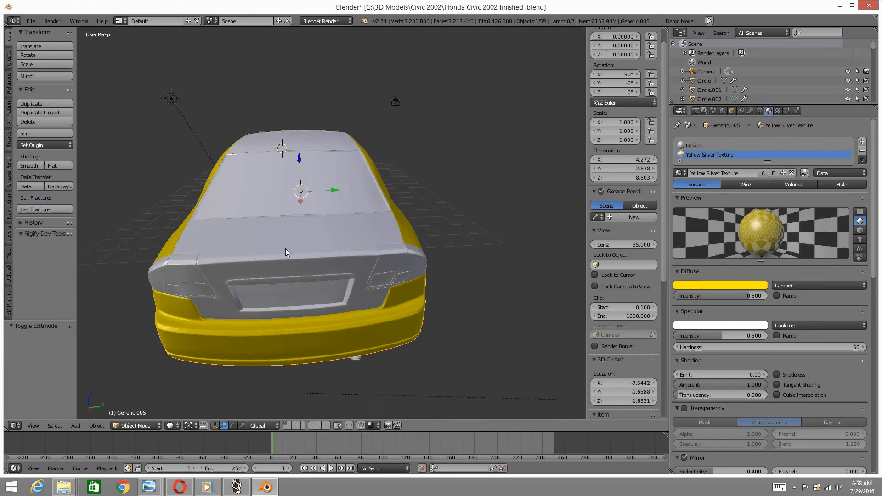
Isolate the trunk lid in local view and enter Edit Mode with face selection
right_click(286, 250)
key(KP_Divide)
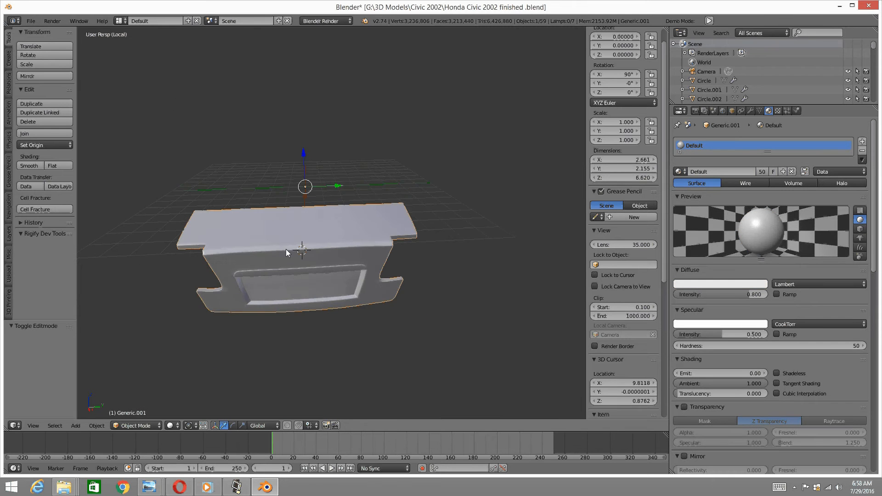
middle_drag(302, 243, 330, 233)
key(Tab)
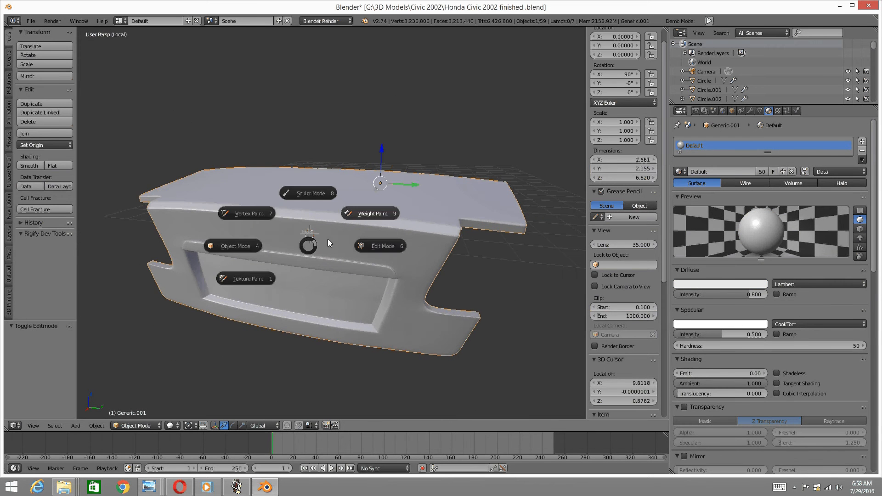
click(388, 244)
scroll(322, 258, up, 4)
key(ctrl+Tab)
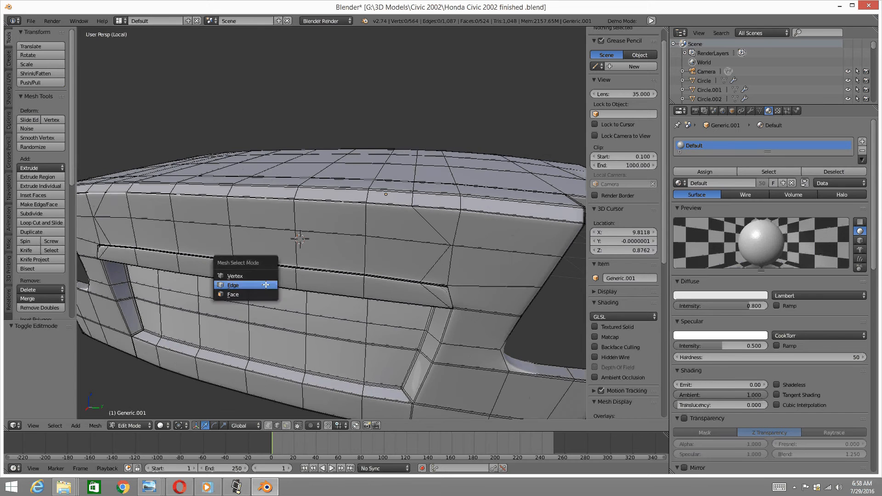
click(252, 294)
Select all faces of the trim strip above the license plate recess and grow the selection to include its border faces
right_click(439, 296)
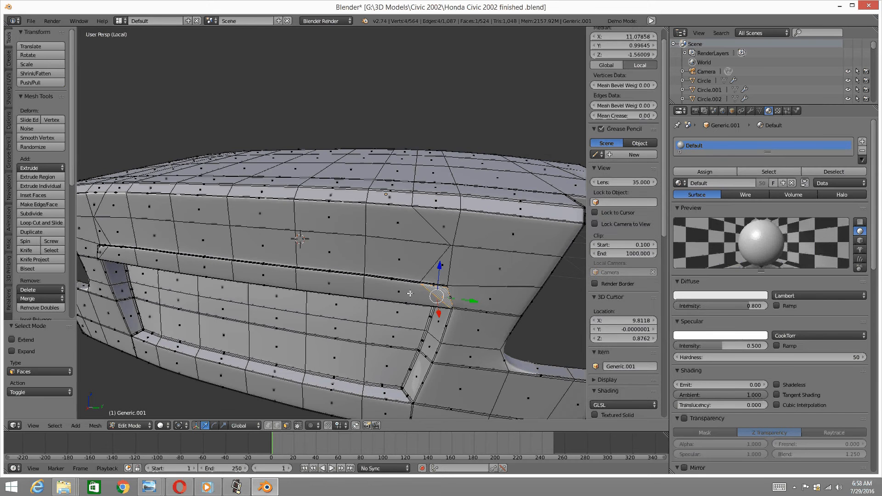
shift+right_click(396, 291)
middle_drag(303, 289, 310, 281)
ctrl+right_click(311, 280)
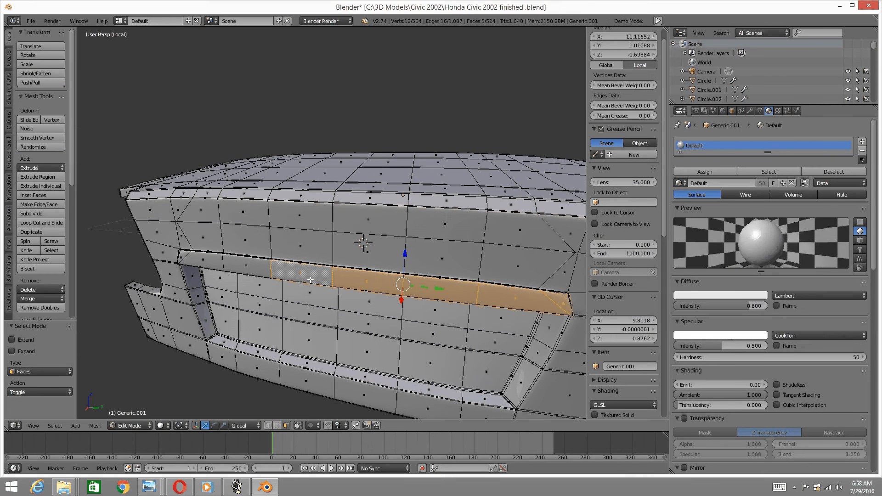
shift+right_click(252, 268)
middle_drag(223, 272, 271, 263)
scroll(267, 269, up, 4)
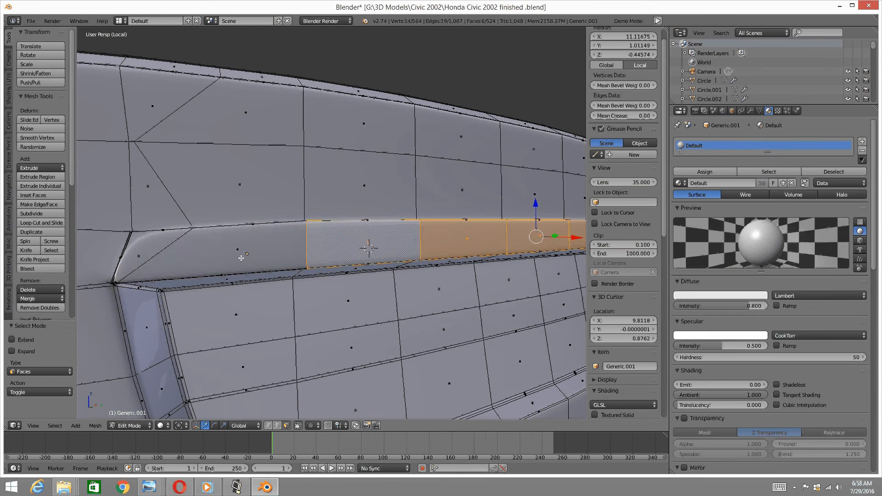
shift+right_click(221, 258)
shift+right_click(153, 246)
key(ctrl+KP_Add)
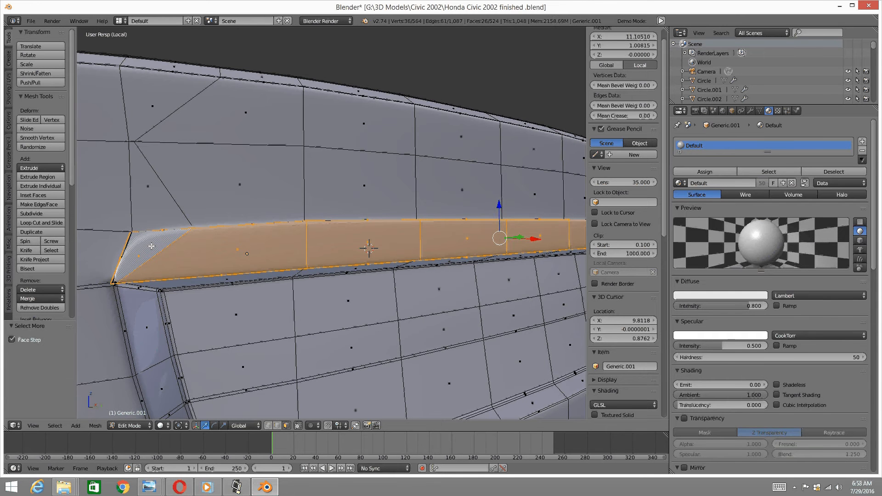
mouse_move(338, 255)
middle_down()
mouse_move(345, 259)
mouse_move(329, 267)
mouse_move(338, 265)
middle_up()
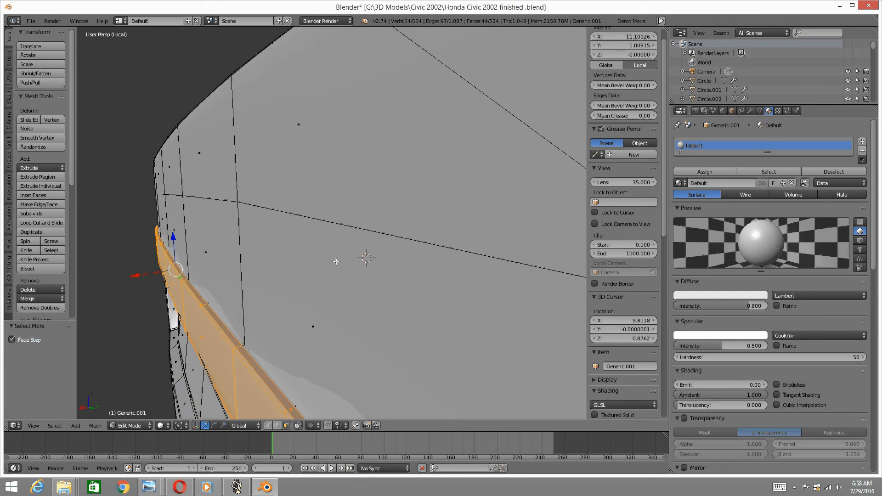
key(ctrl+KP_Add)
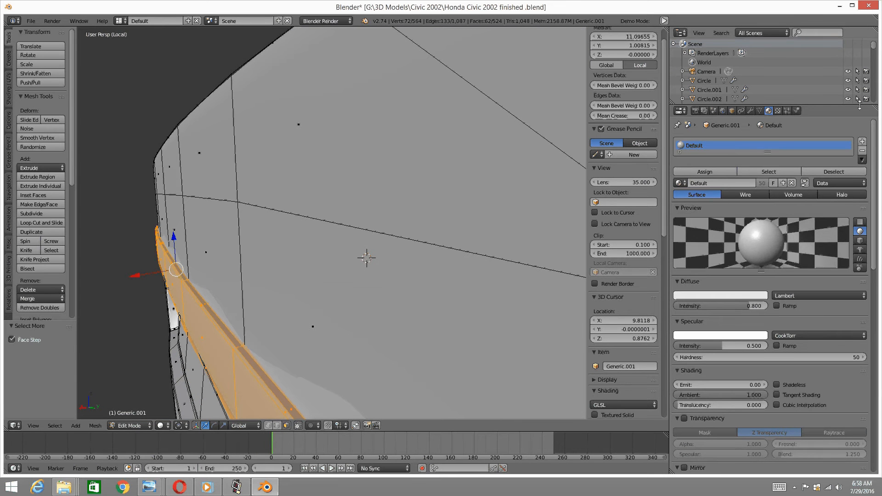
Add Yellow Silver Texture and Silver Color material slots to the trunk lid and assign Silver Color to the selected trim strip
click(862, 142)
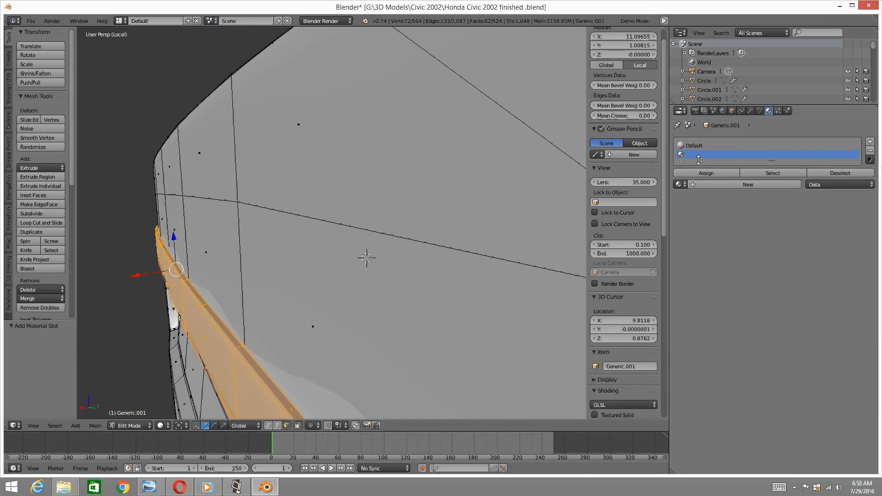
click(678, 184)
click(712, 256)
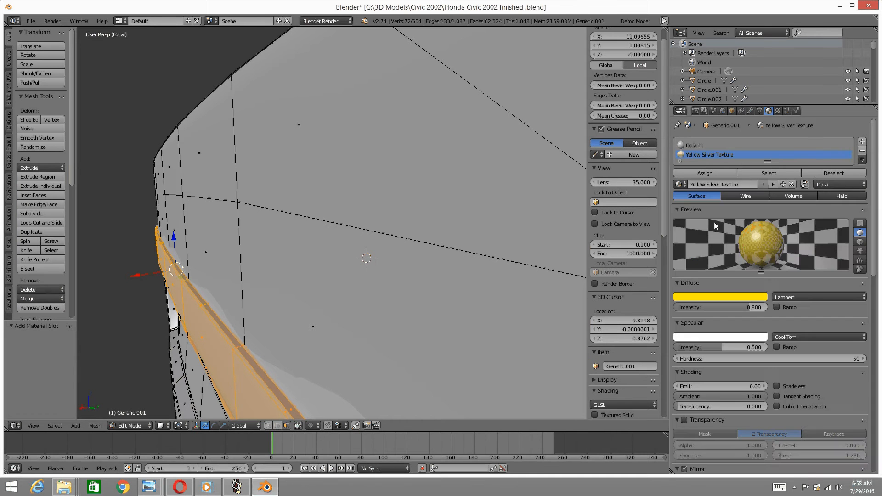
click(870, 141)
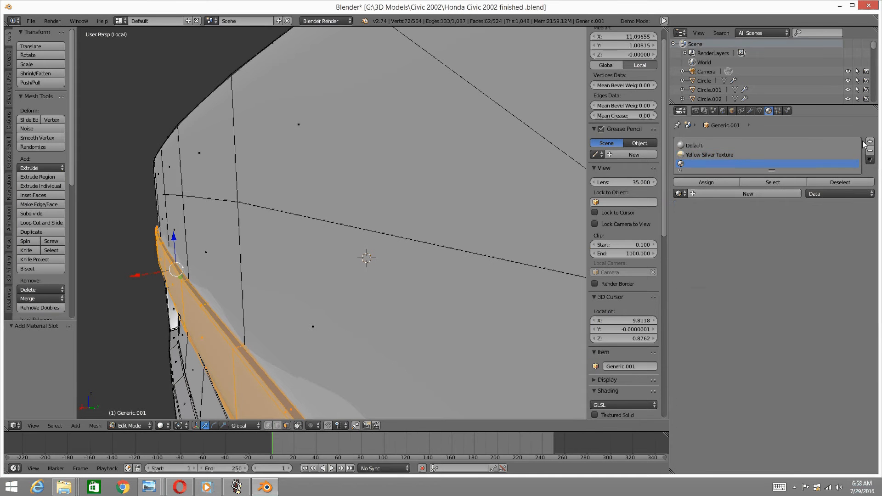
click(680, 193)
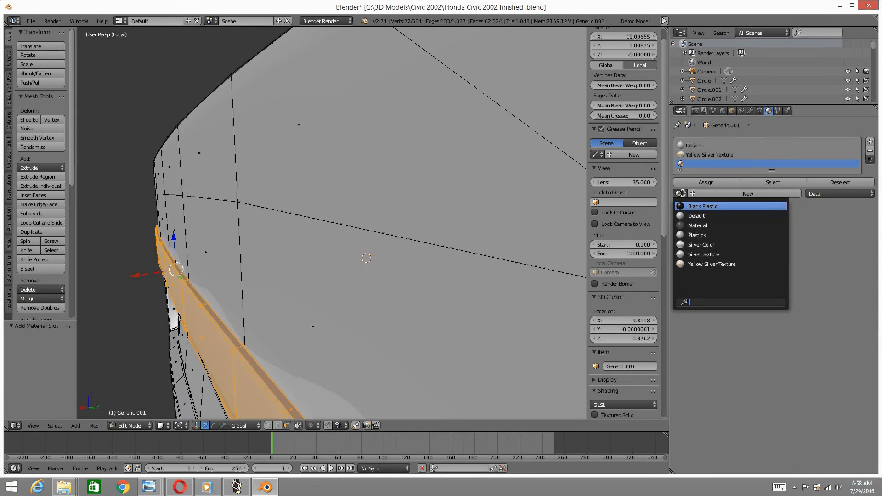
click(697, 244)
click(705, 184)
Invert the selection, assign Yellow Silver Texture to the rest of the trunk lid, and deselect the mesh
scroll(370, 222, down, 8)
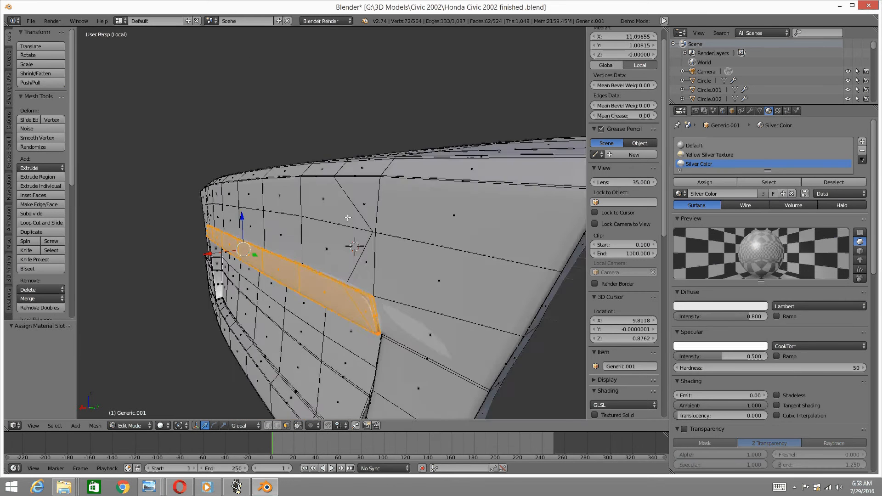
key(ctrl+i)
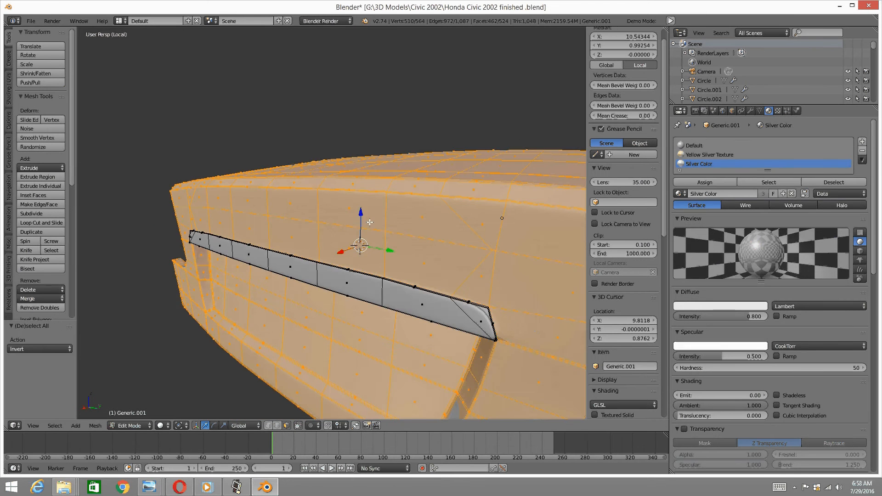
click(688, 154)
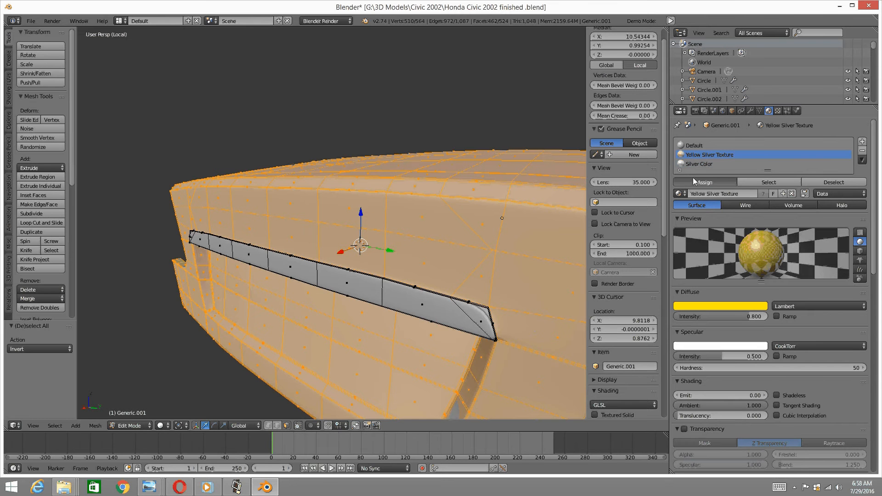
click(697, 182)
key(a)
Select the edge loop around the silver trim strip in edge selection mode and set its mean crease to 1.00
scroll(399, 257, up, 5)
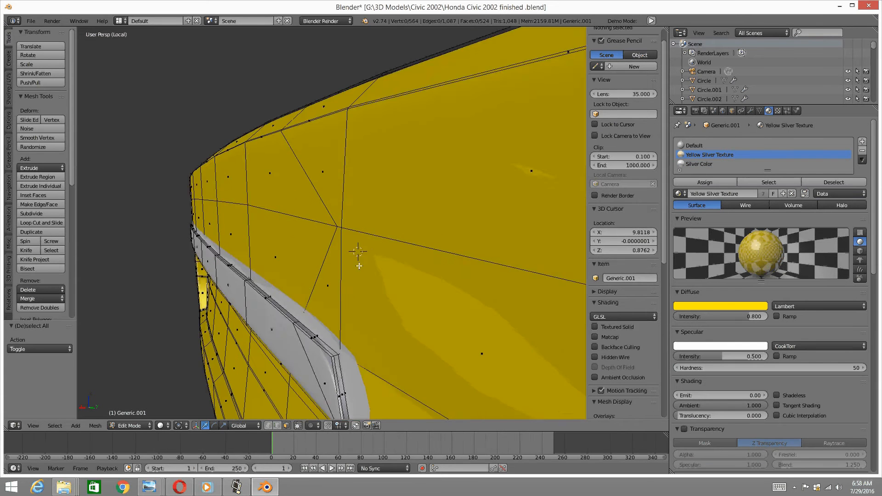
key(ctrl+Tab)
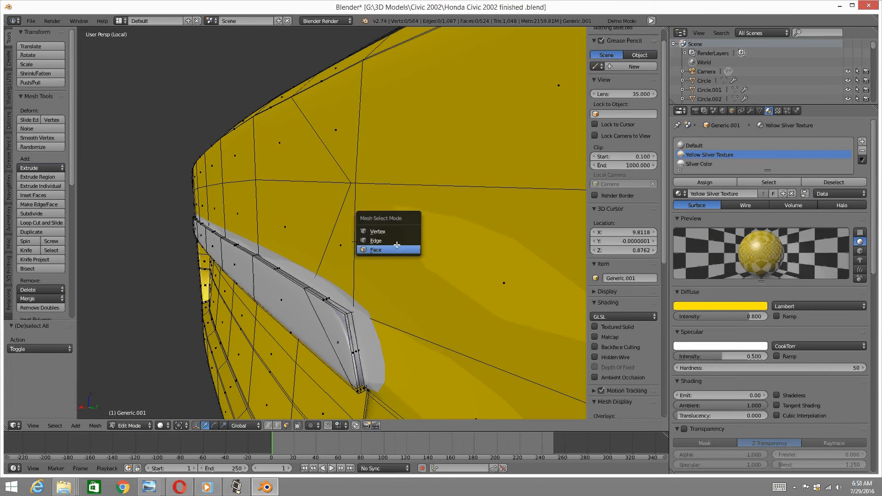
click(397, 242)
alt+right_click(359, 335)
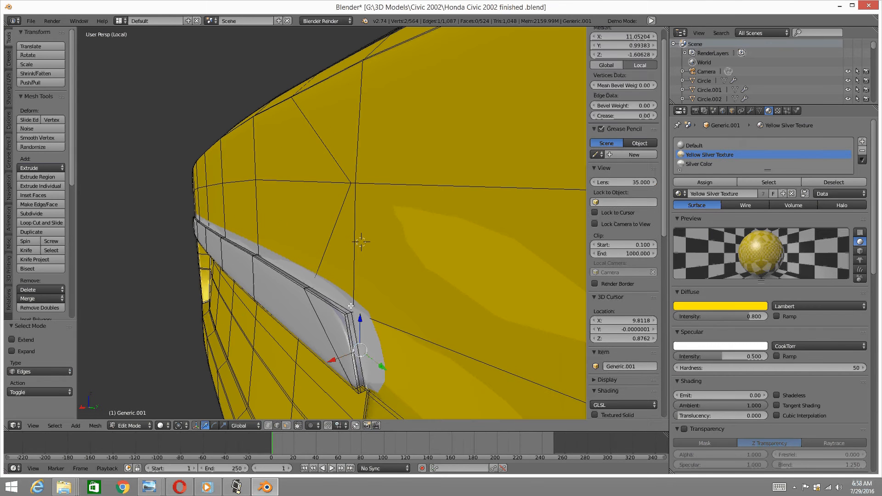
alt+right_click(348, 303)
middle_drag(282, 286, 405, 283)
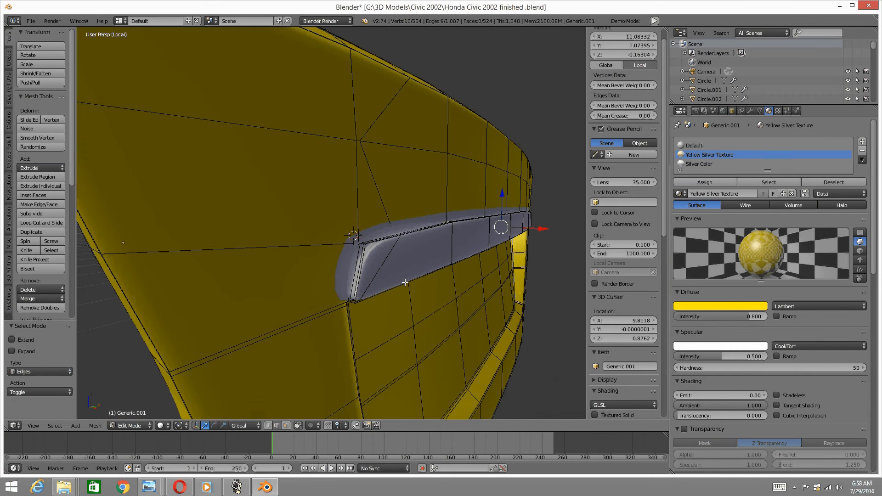
shift+right_click(351, 282)
middle_drag(351, 282, 455, 247)
middle_drag(441, 224, 360, 157)
alt+right_click(372, 160)
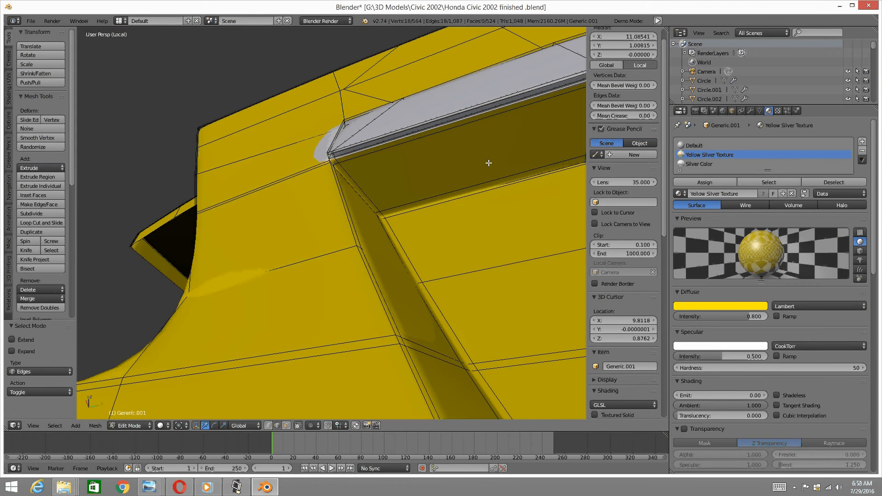
drag(600, 117, 764, 119)
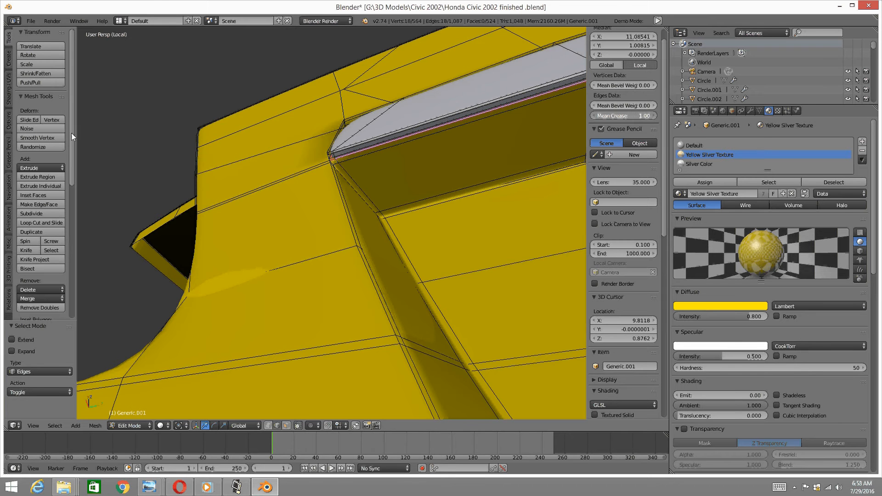
Deselect the trunk lid mesh, exit local view, and return to Object Mode
scroll(534, 175, down, 3)
mouse_move(349, 131)
middle_down()
mouse_move(380, 200)
mouse_move(228, 198)
middle_up()
key(a)
mouse_move(317, 213)
middle_down()
mouse_move(339, 233)
mouse_move(303, 215)
middle_up()
scroll(338, 232, down, 1)
key(KP_Divide)
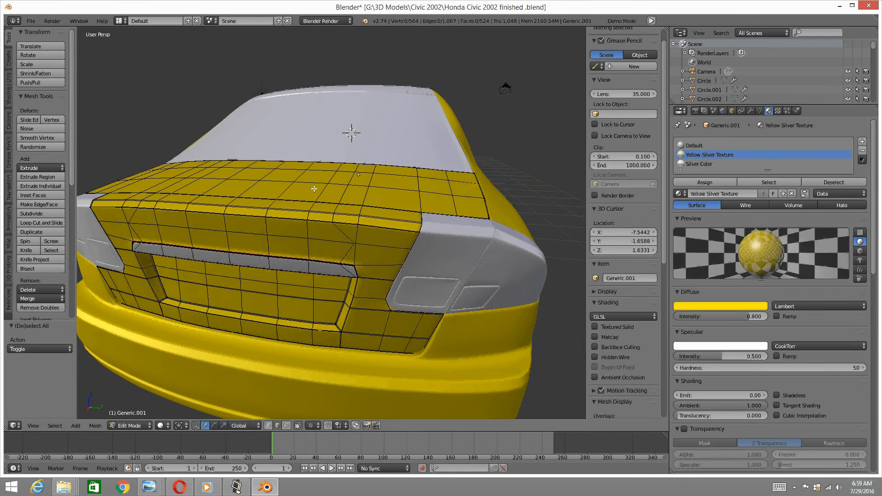
middle_drag(214, 253, 165, 260)
key(ctrl+Tab)
click(149, 260)
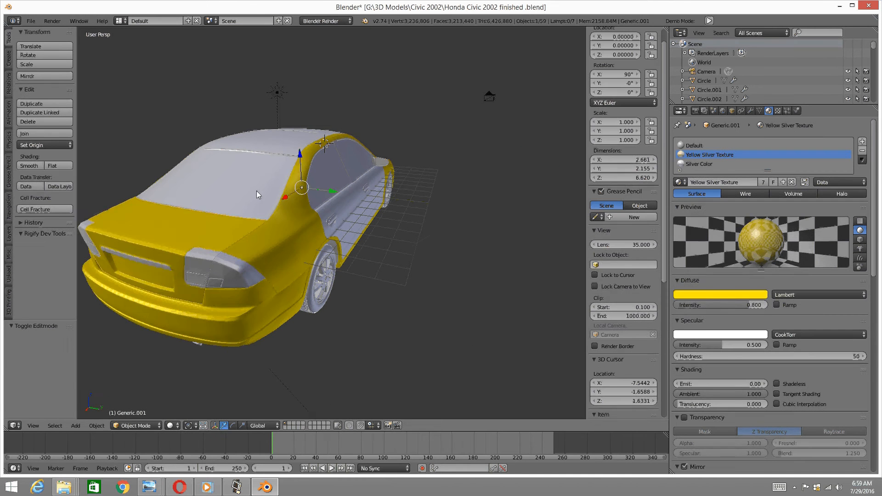
Isolate the roof panel in local view and enter Edit Mode
middle_drag(248, 212, 310, 247)
scroll(304, 252, up, 3)
right_click(303, 252)
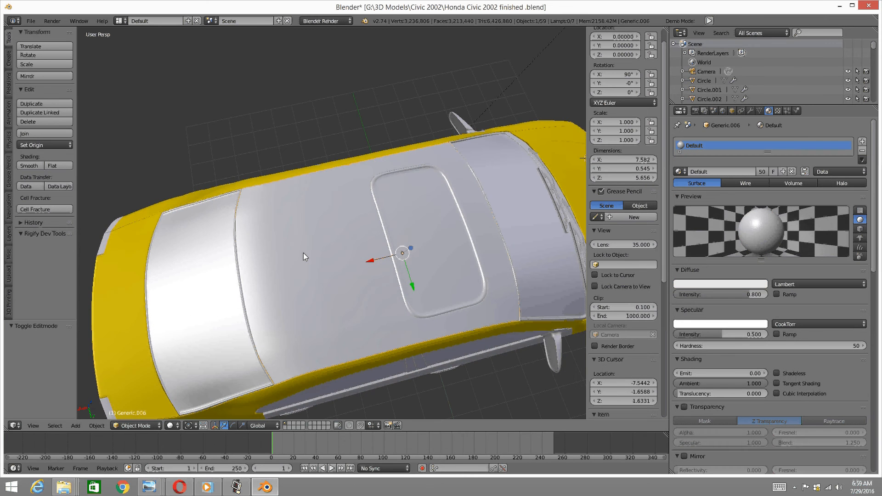
key(KP_Divide)
middle_drag(304, 252, 294, 247)
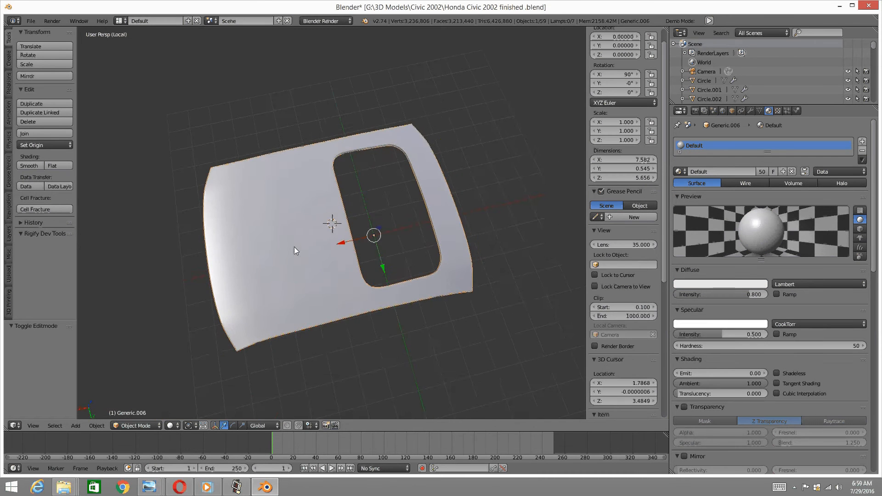
middle_drag(299, 284, 375, 247)
key(Tab)
click(407, 249)
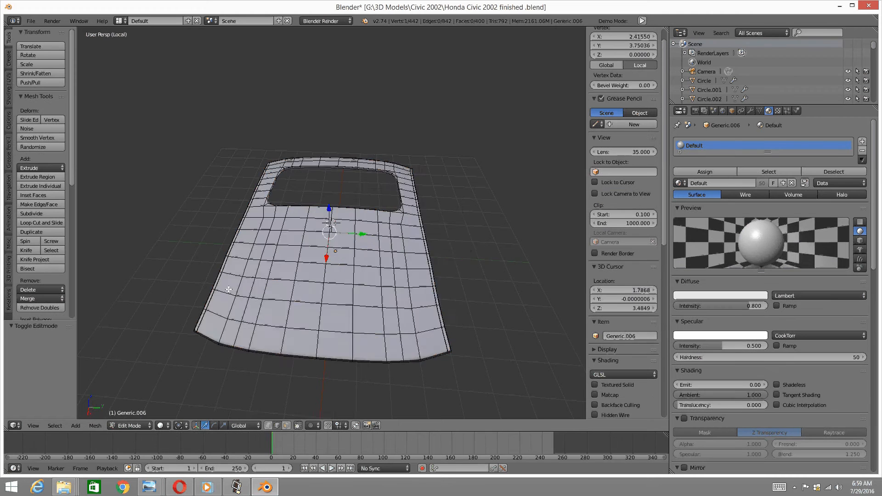
Switch the roof mesh to face selection mode
shift+middle_drag(238, 287, 324, 274)
scroll(324, 273, up, 5)
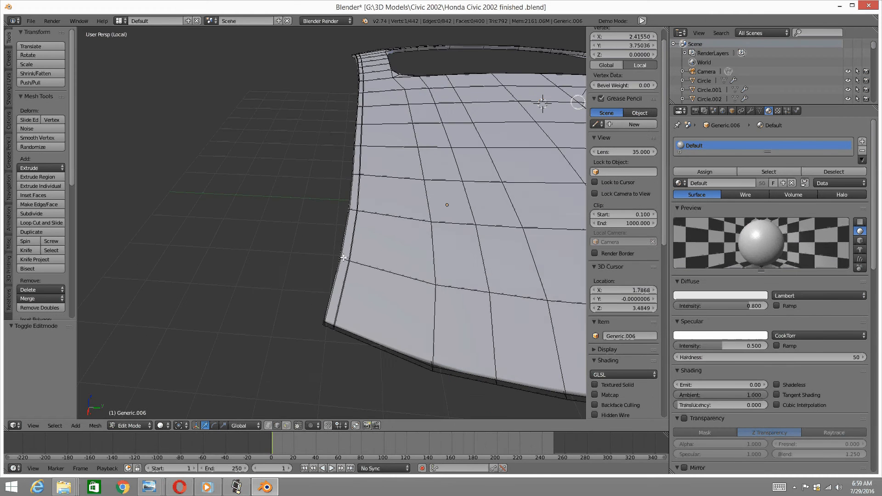
scroll(352, 234, up, 2)
key(ctrl+Tab)
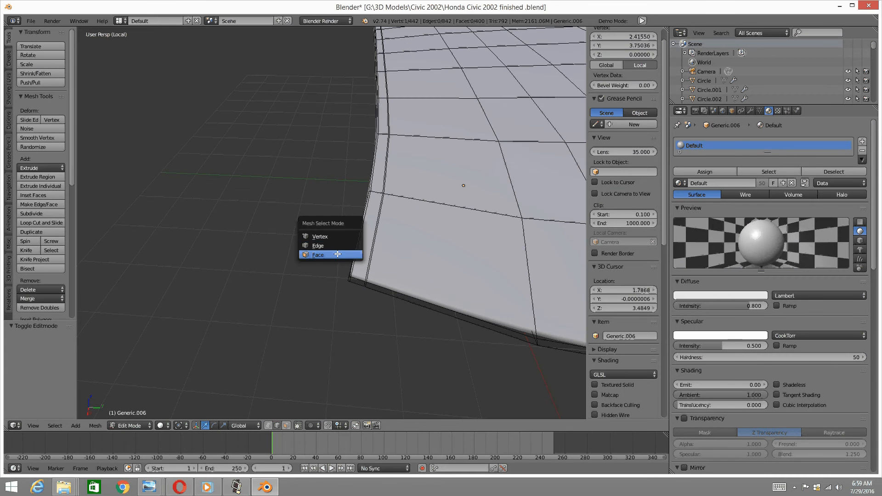
click(350, 255)
middle_drag(379, 272, 374, 244)
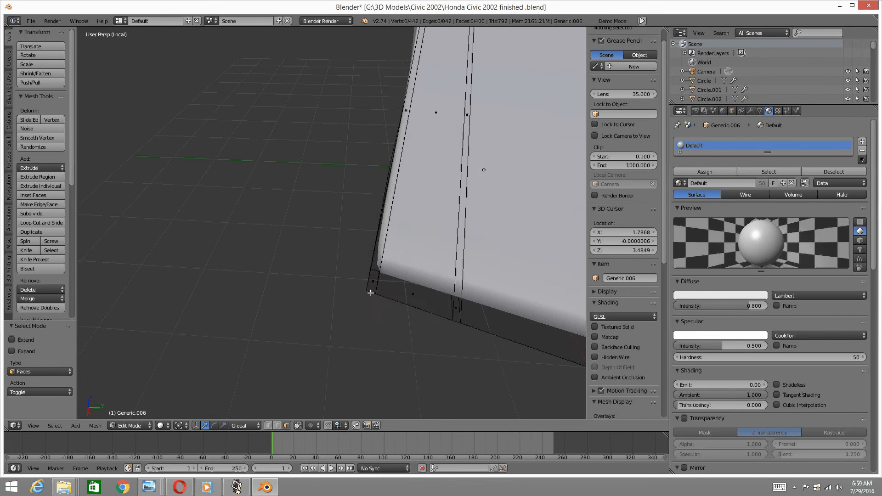
Select the narrow face loops along both long side edges of the roof and grow the selection twice
alt+click(373, 293)
middle_drag(373, 292, 315, 237)
scroll(316, 240, up, 5)
shift+middle_drag(214, 226, 274, 240)
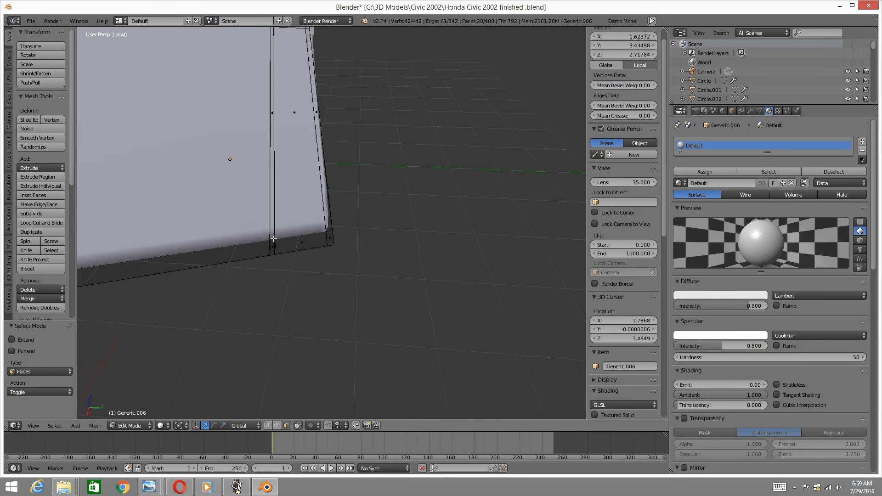
right_click(329, 244)
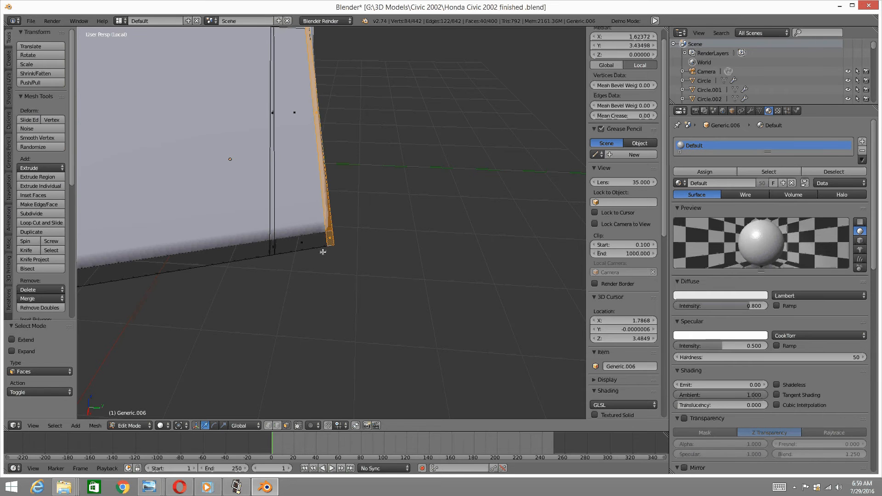
key(ctrl+KP_Add)
key(ctrl+KP_Add)
scroll(342, 244, down, 10)
mouse_move(311, 201)
middle_down()
mouse_move(295, 213)
mouse_move(313, 198)
middle_up()
shift+middle_drag(168, 198, 323, 249)
scroll(368, 191, up, 5)
middle_drag(335, 213, 408, 200)
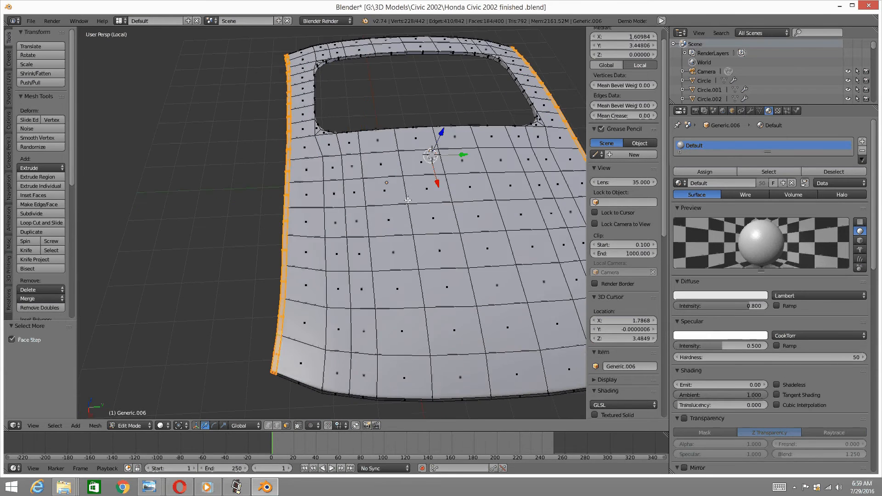
Unwrap only the selected roof side strips with Smart UV Project and clear the selection
key(u)
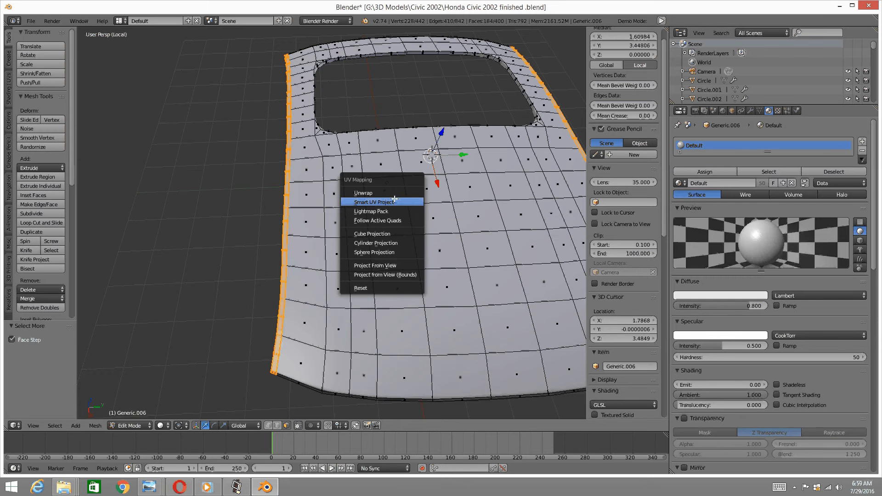
click(394, 199)
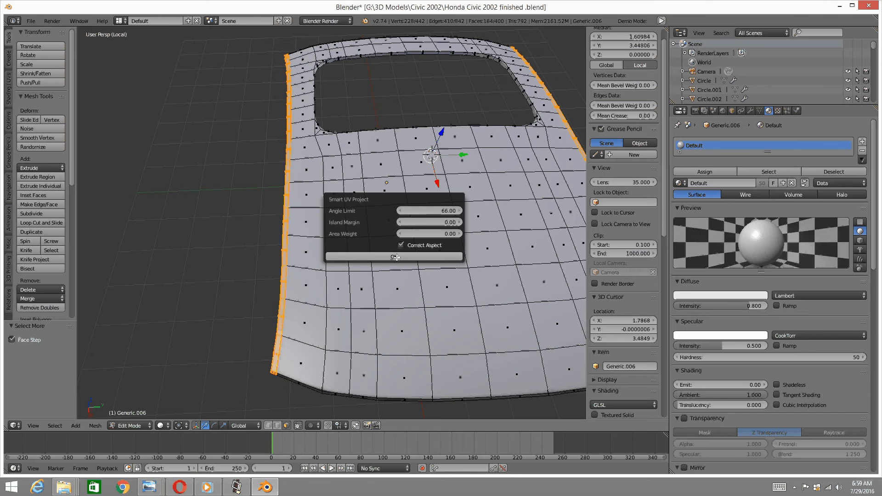
click(396, 257)
click(397, 257)
middle_drag(388, 208, 350, 205)
key(a)
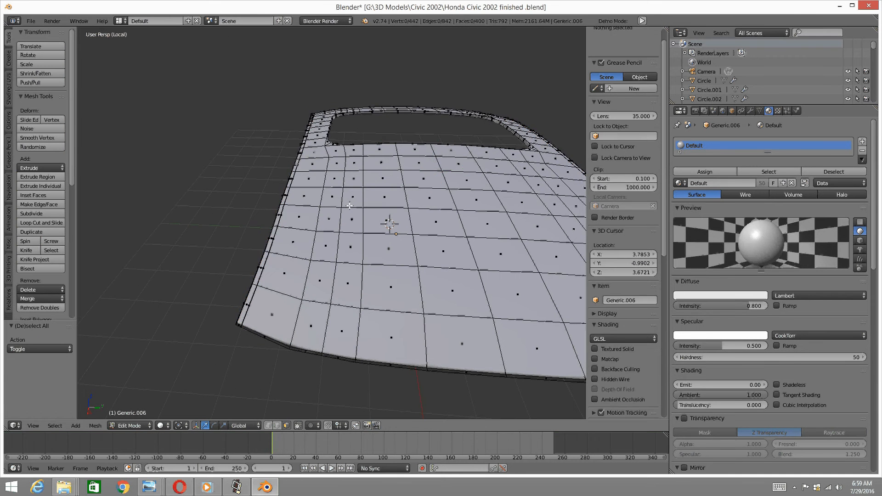
Select the entire roof mesh, unwrap it with Smart UV Project at the default settings, and deselect it
key(a)
key(u)
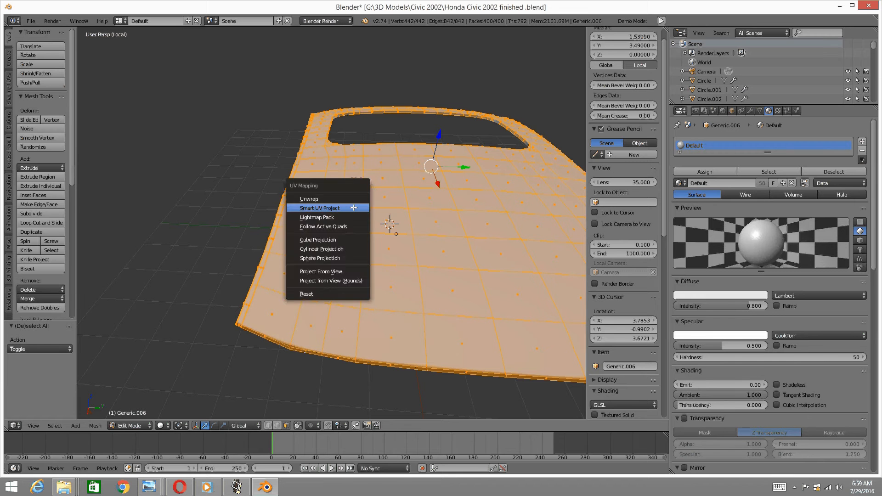
click(354, 207)
click(358, 267)
middle_drag(332, 250, 310, 227)
scroll(331, 242, up, 1)
scroll(310, 227, up, 1)
key(a)
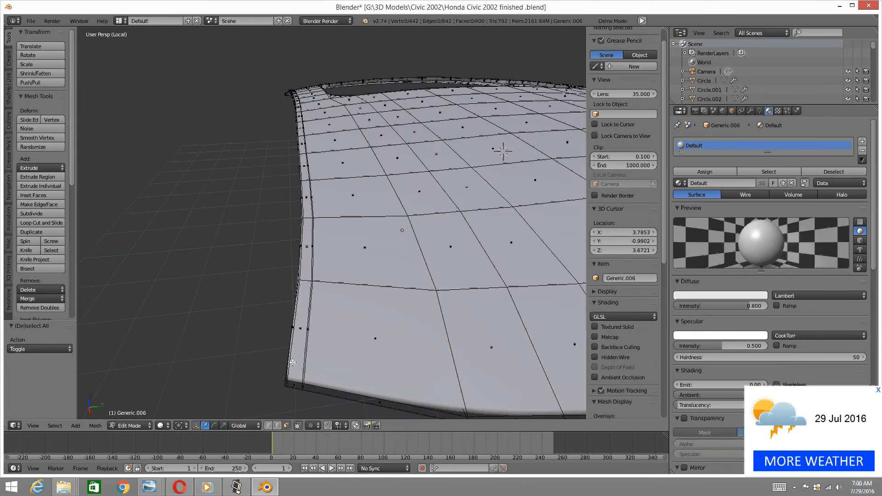
Select the face loops at both outer side edges of the unwrapped roof and expand the selection by two steps
alt+right_click(305, 357)
key(a)
middle_drag(309, 315, 351, 345)
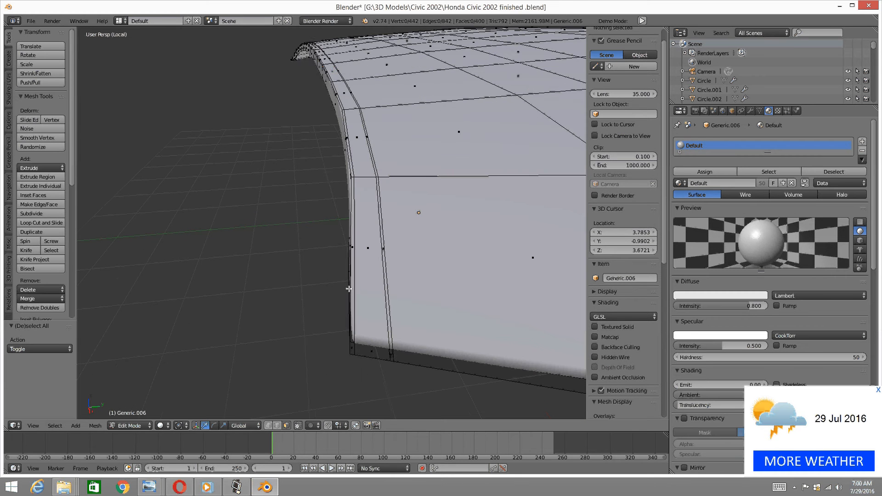
alt+right_click(353, 354)
scroll(386, 294, down, 1)
scroll(329, 268, up, 1)
shift+middle_drag(386, 250, 402, 258)
alt+shift+right_click(283, 292)
key(ctrl+KP_Add)
key(ctrl+KP_Add)
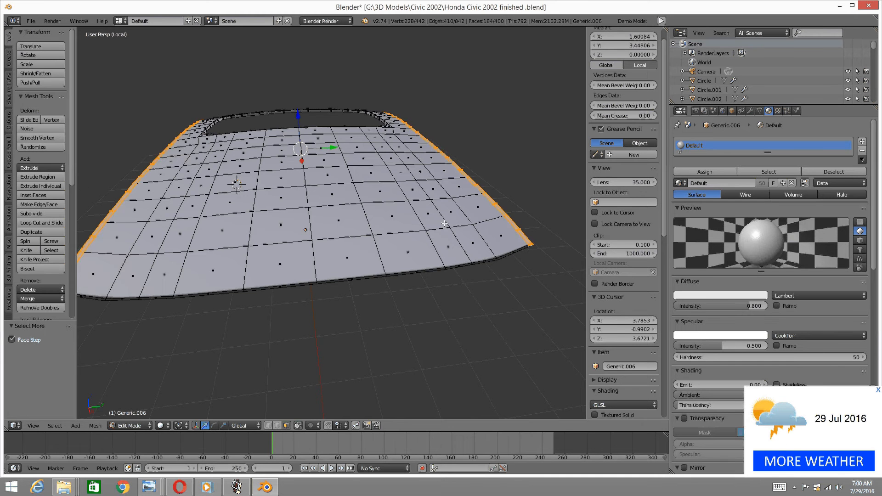
Add a Black Plastic material slot to the roof and assign it to the selected side strips
middle_drag(252, 91, 285, 115)
click(862, 142)
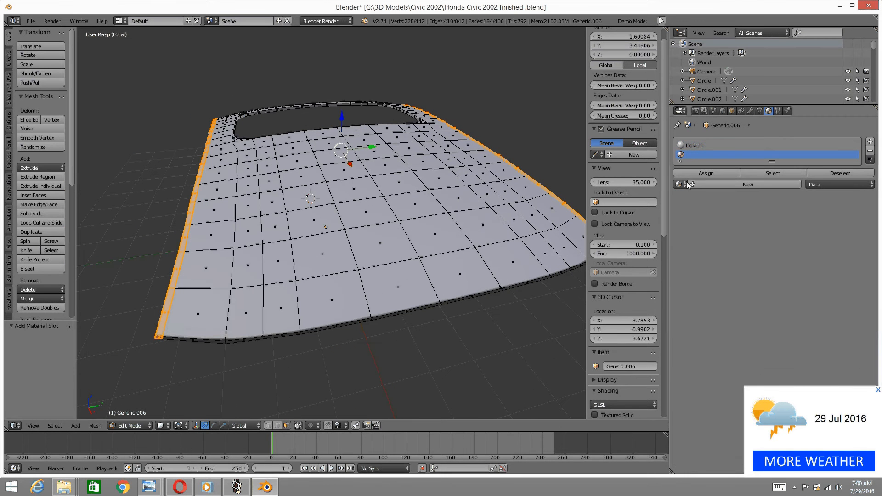
click(680, 184)
click(704, 198)
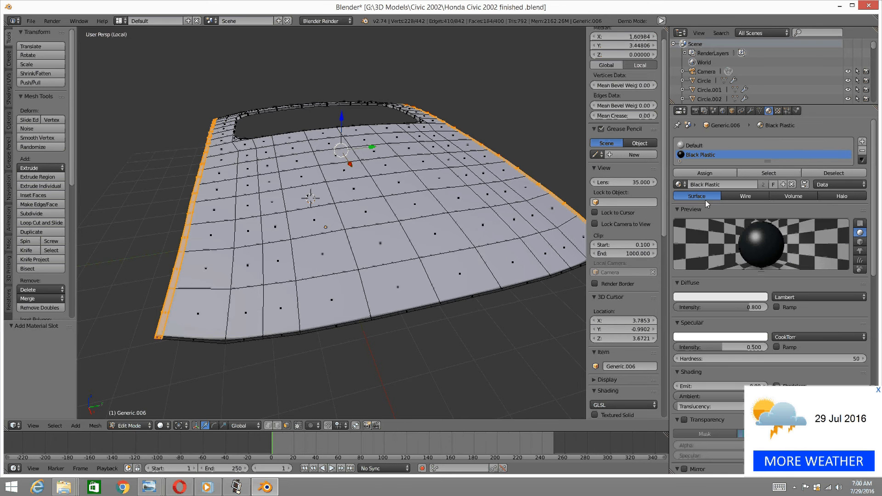
click(699, 174)
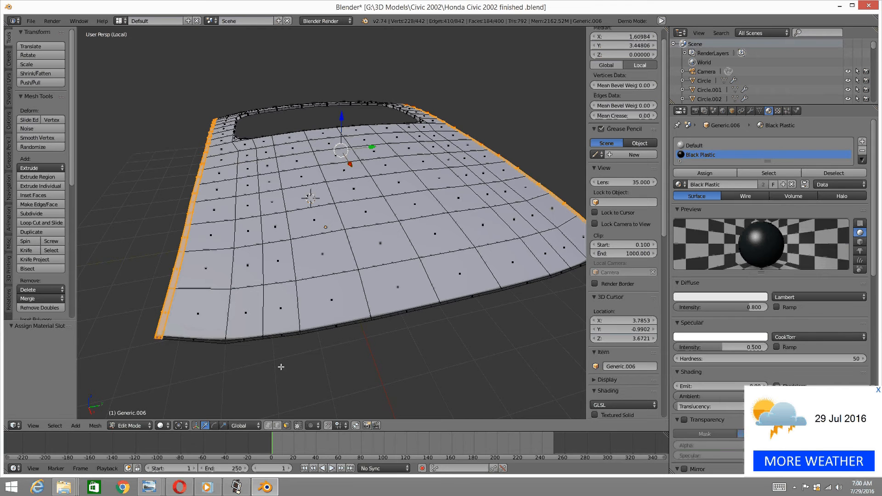
Set the viewport shading to Texture to preview the material on the roof's side strip
click(165, 422)
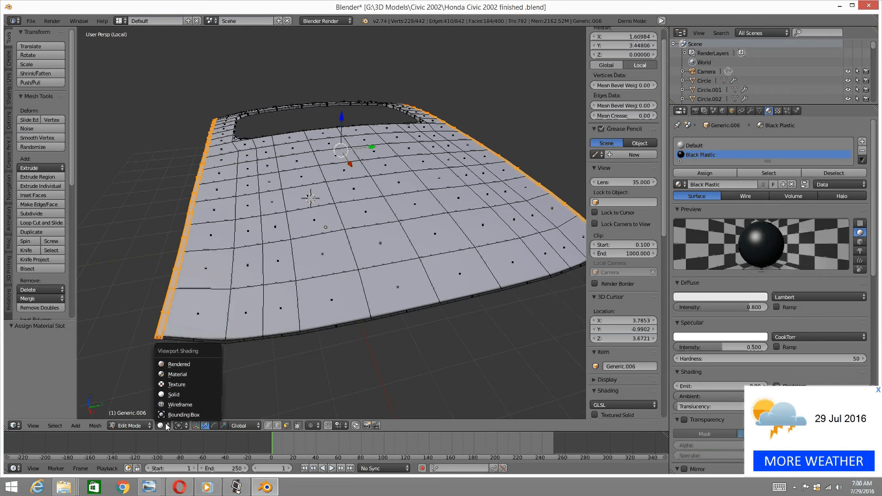
click(176, 385)
middle_drag(339, 273, 282, 245)
scroll(281, 245, up, 4)
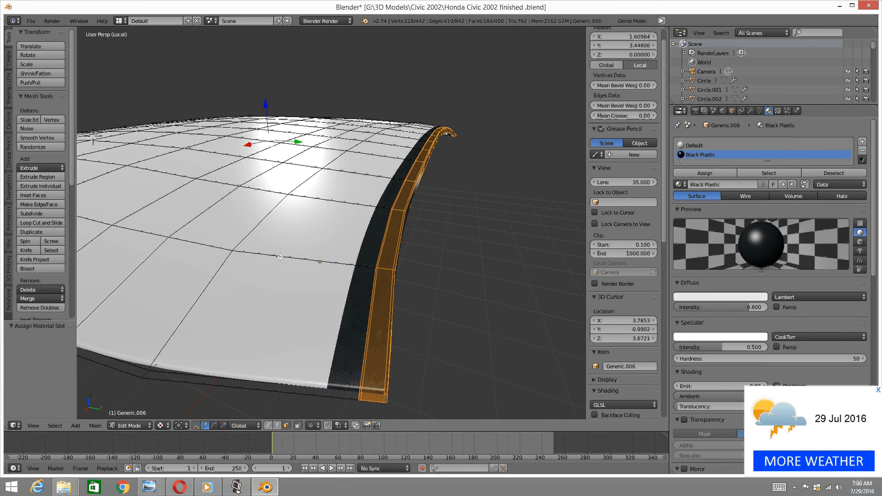
Invert the selection, assign Yellow Silver Texture in a new slot to the rest of the roof, and deselect the mesh
key(ctrl+i)
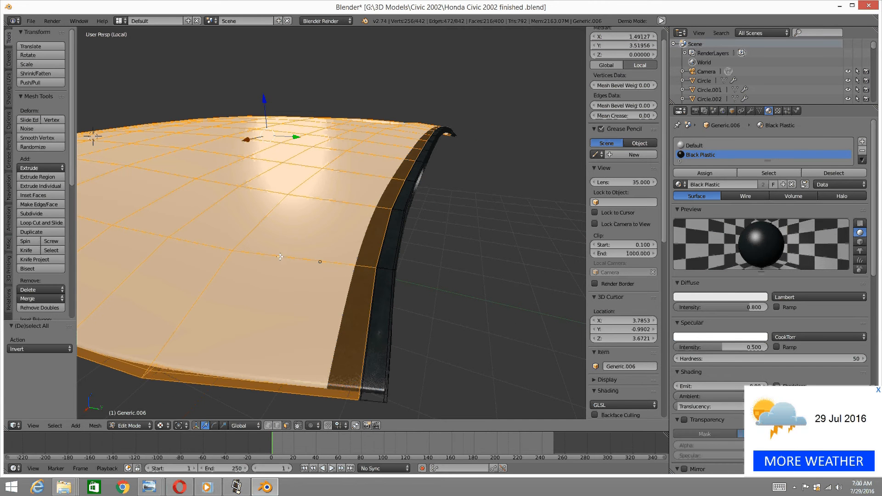
click(863, 142)
click(680, 193)
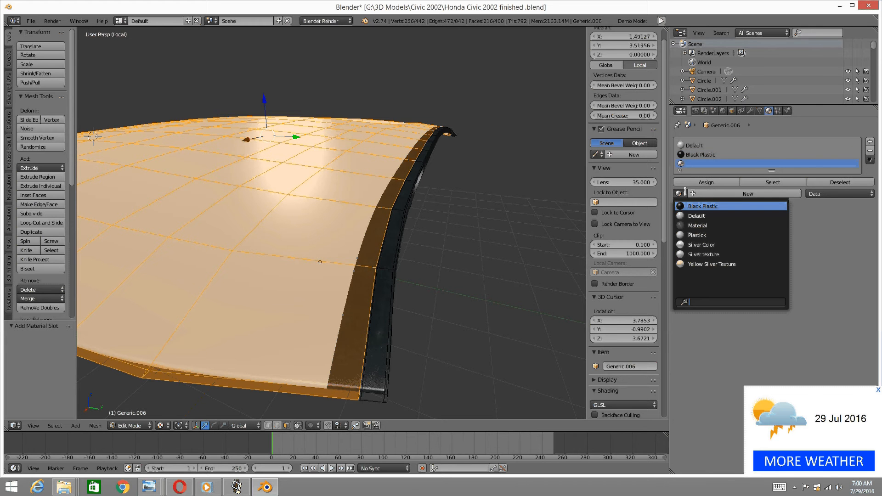
click(694, 262)
click(705, 181)
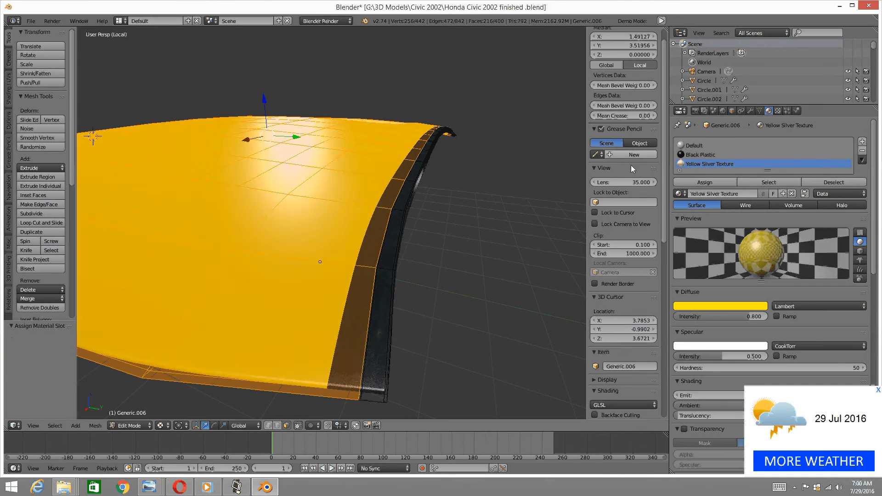
key(a)
In edge selection mode, select the edge loops bordering the black side strips and set their mean crease to 1.00
key(ctrl+Tab)
click(380, 236)
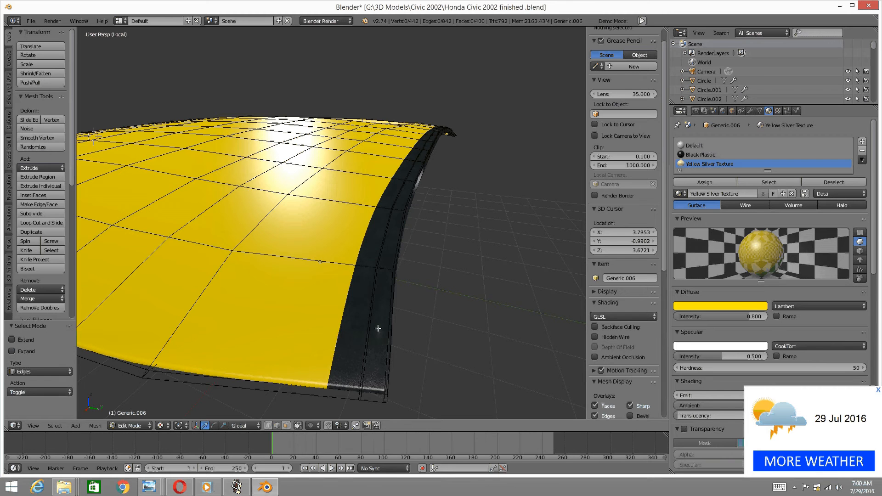
ctrl+alt+right_click(356, 355)
key(a)
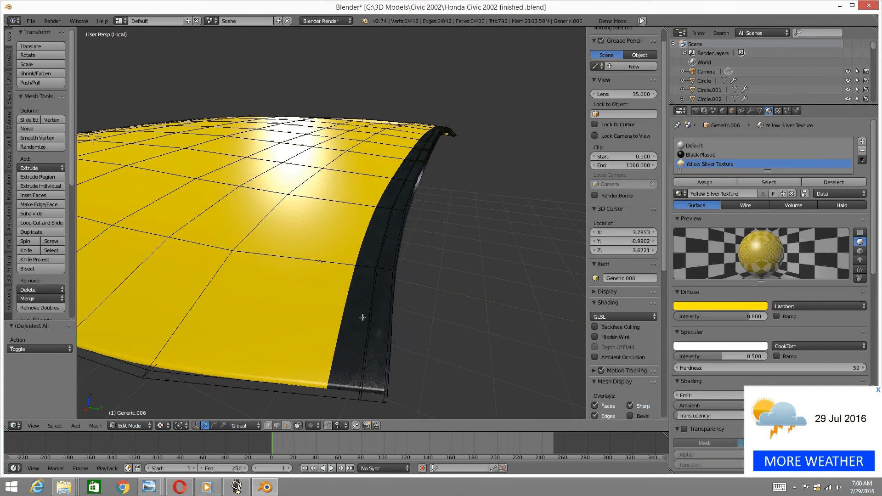
alt+right_click(360, 317)
middle_drag(361, 319, 420, 266)
scroll(386, 297, up, 4)
alt+shift+right_click(381, 306)
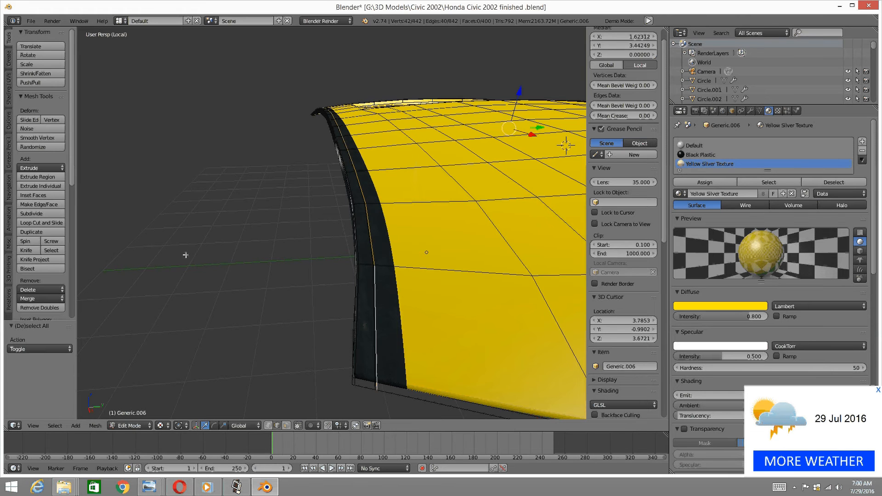
key(a)
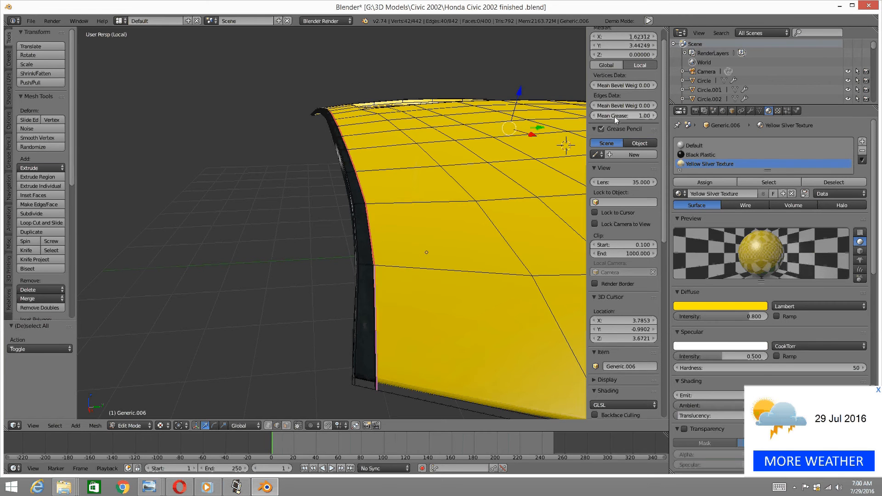
Examine the creased boundary between the black side strip and the yellow roof surface, leaving the mesh deselected
scroll(438, 210, down, 6)
scroll(404, 200, up, 4)
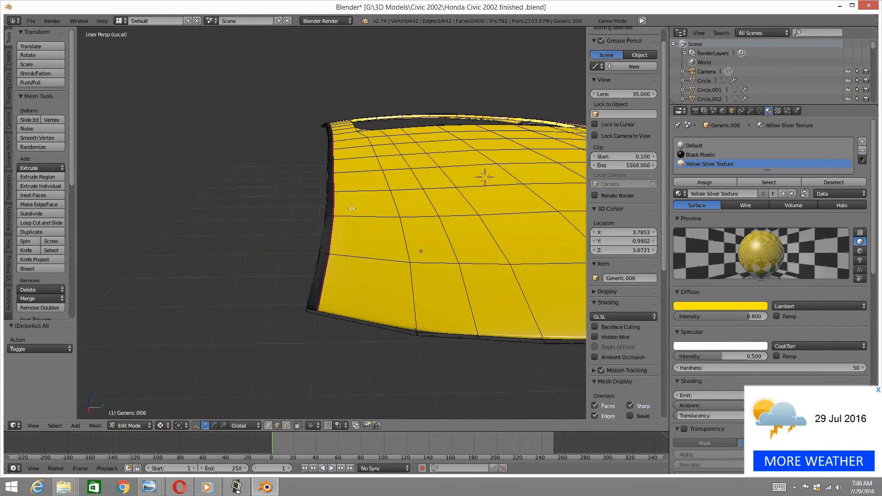
middle_drag(377, 235, 356, 195)
scroll(419, 166, up, 4)
scroll(419, 166, down, 2)
mouse_move(419, 166)
middle_down()
mouse_move(434, 156)
mouse_move(423, 174)
middle_up()
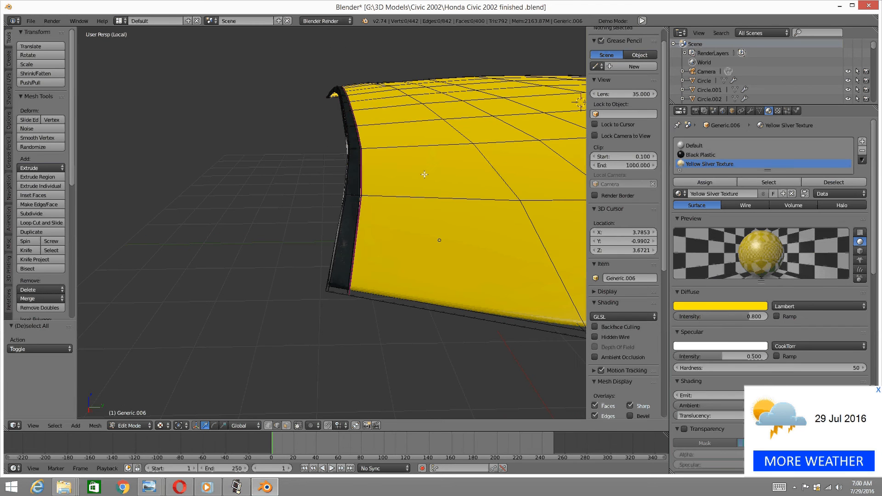
key(ctrl+z)
key(a)
scroll(404, 181, down, 4)
scroll(324, 193, up, 3)
middle_drag(404, 181, 372, 206)
Exit the roof's local view and return to Object Mode
key(KP_Divide)
key(Tab)
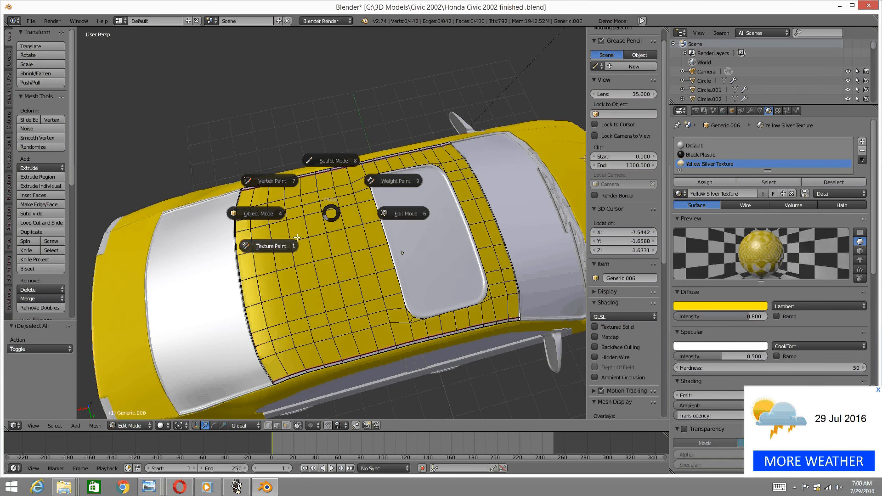
click(272, 216)
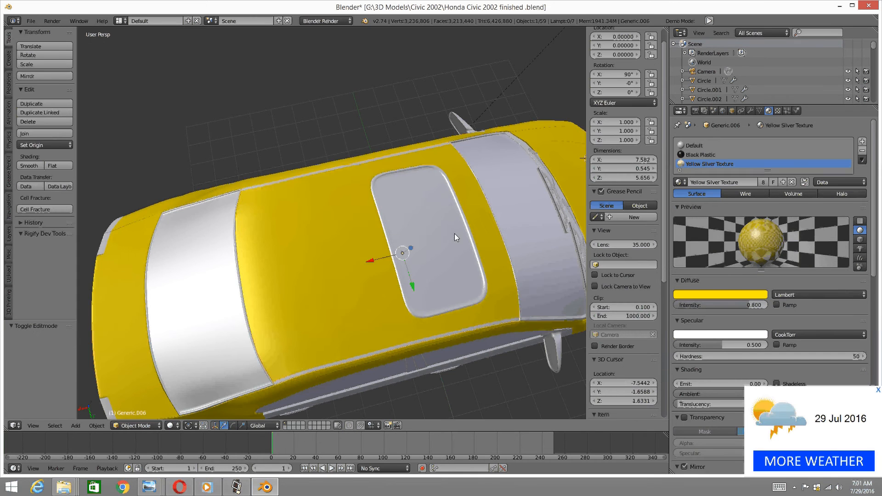
Select the car's underbody from below and isolate it in local view
middle_drag(220, 256, 303, 185)
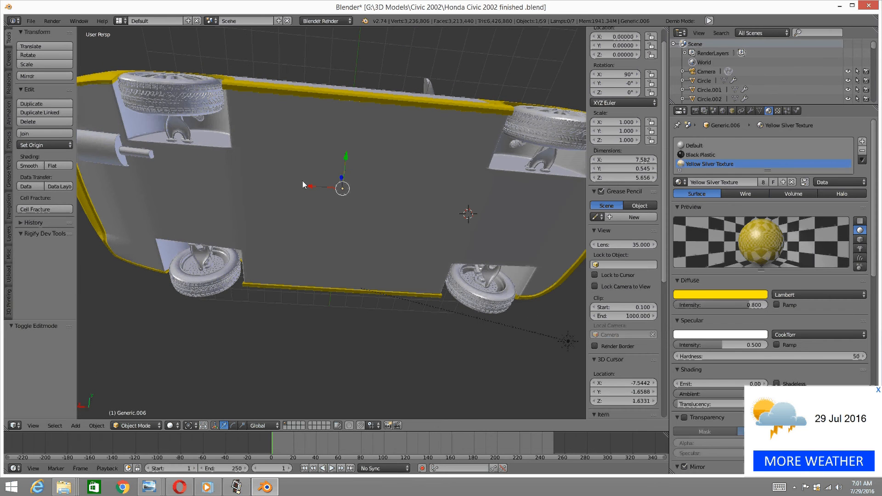
right_click(303, 183)
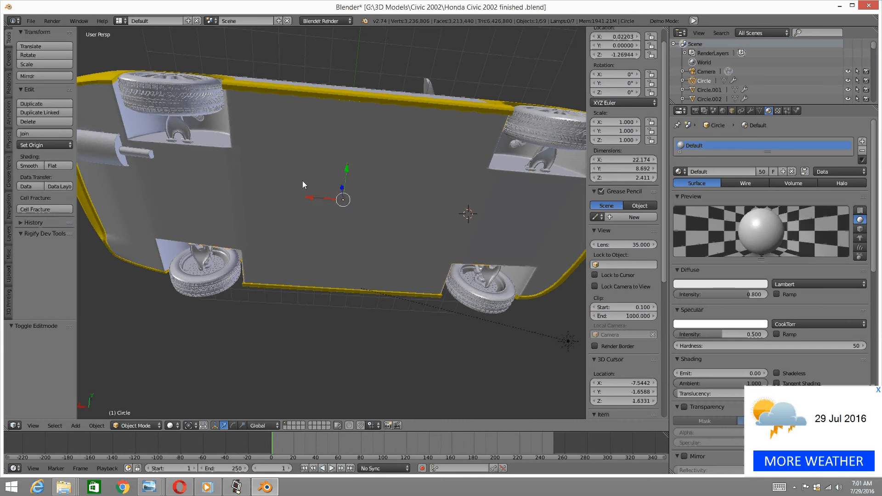
key(KP_Divide)
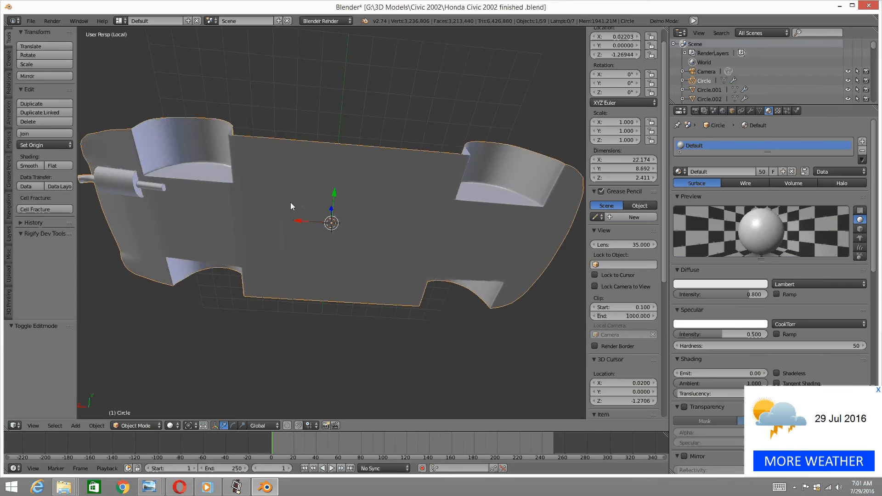
In Edit Mode, select the whole underbody shell and the muffler, and unwrap both with Smart UV Project at an angle limit of 66
shift+middle_drag(291, 203, 359, 212)
key(Tab)
click(412, 211)
right_click(367, 209)
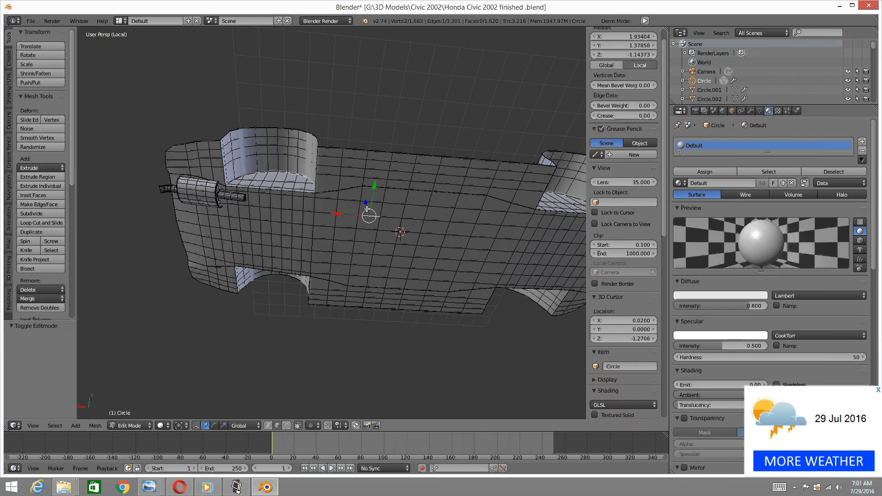
key(ctrl+l)
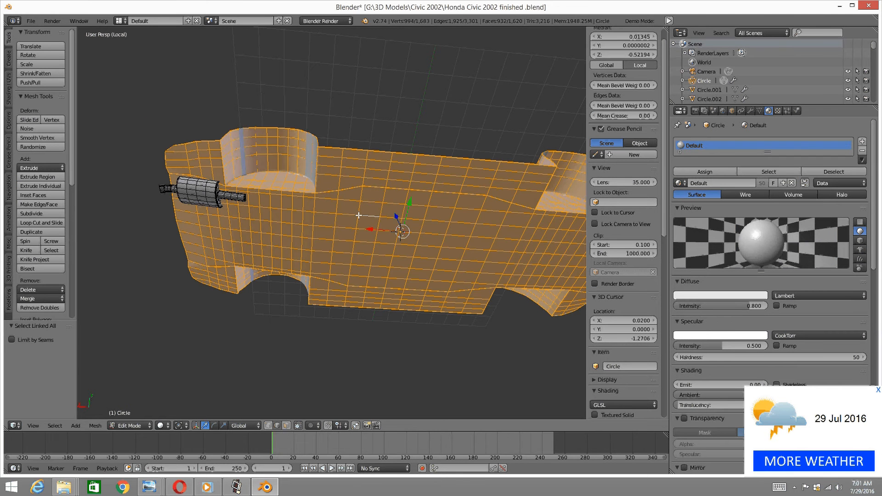
shift+right_click(195, 190)
key(ctrl+l)
key(u)
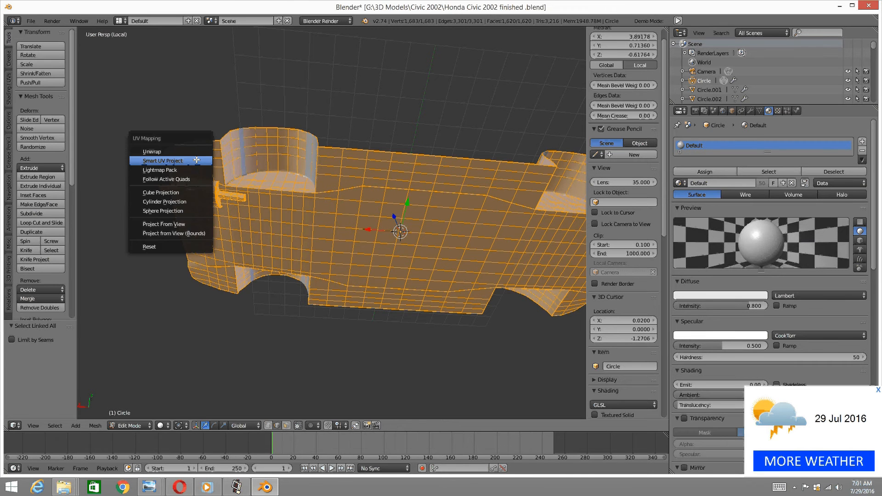
click(197, 160)
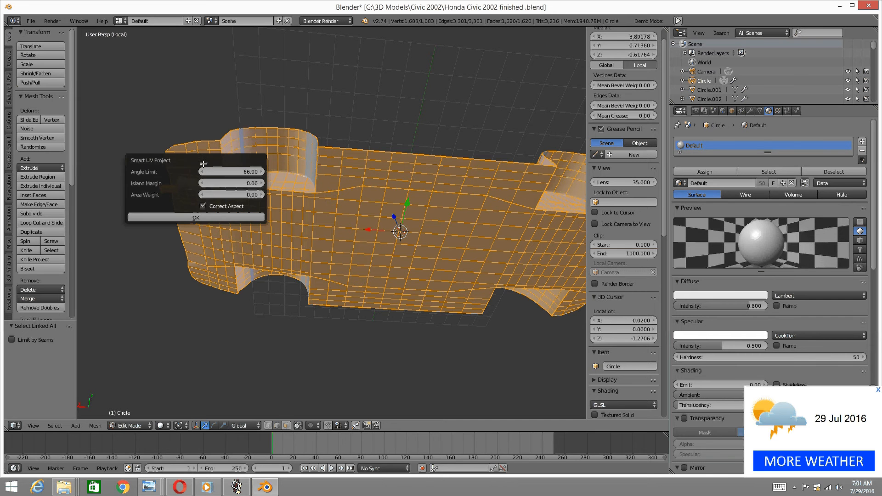
click(199, 217)
Select only the linked underbody shell and add a second material slot with a new material named Rust Texture
mouse_move(259, 201)
middle_down()
mouse_move(231, 197)
mouse_move(250, 212)
middle_up()
key(a)
right_click(338, 226)
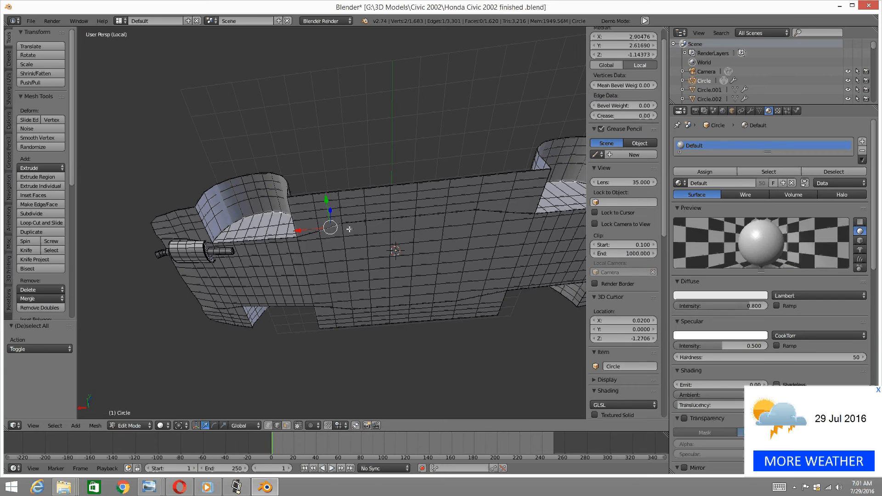
key(ctrl+l)
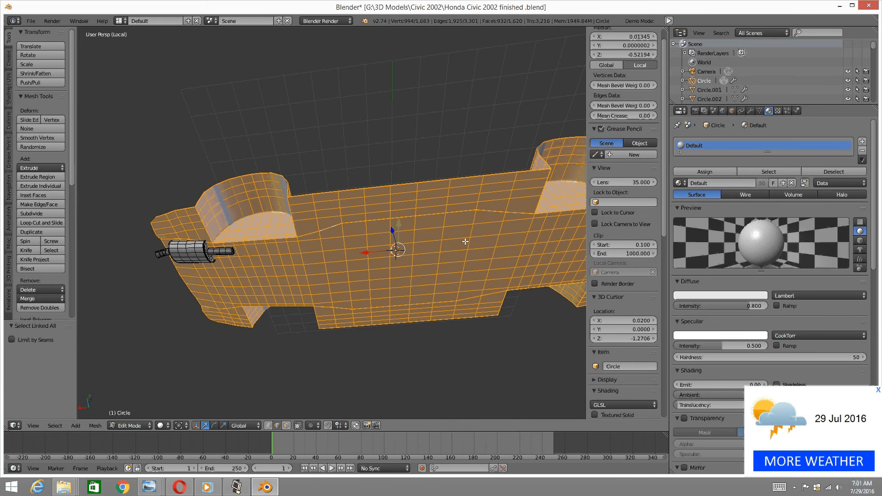
click(862, 143)
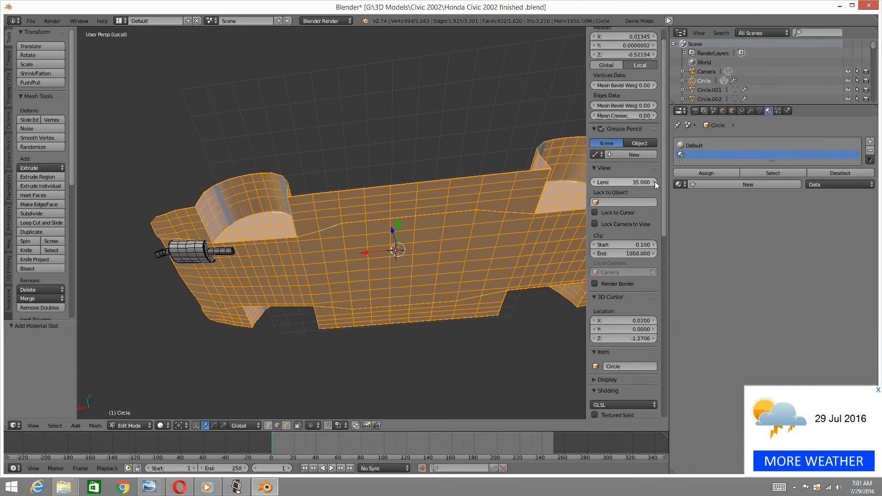
click(688, 186)
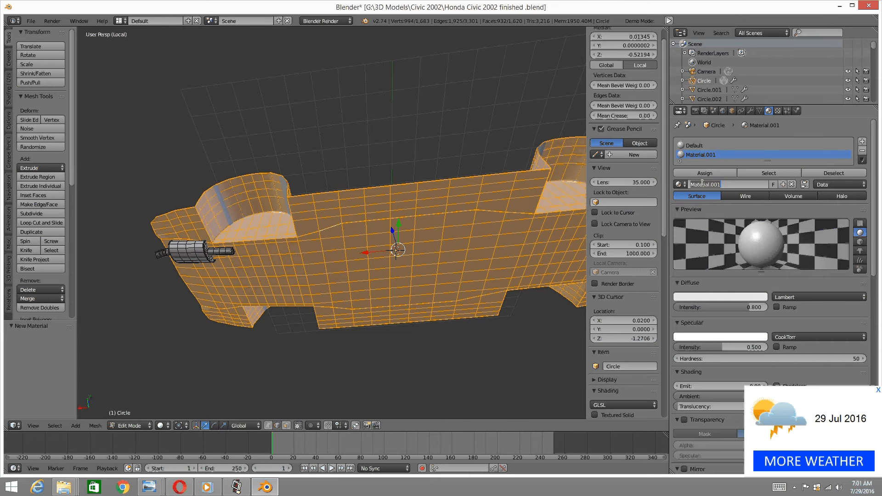
text(Rust Te)
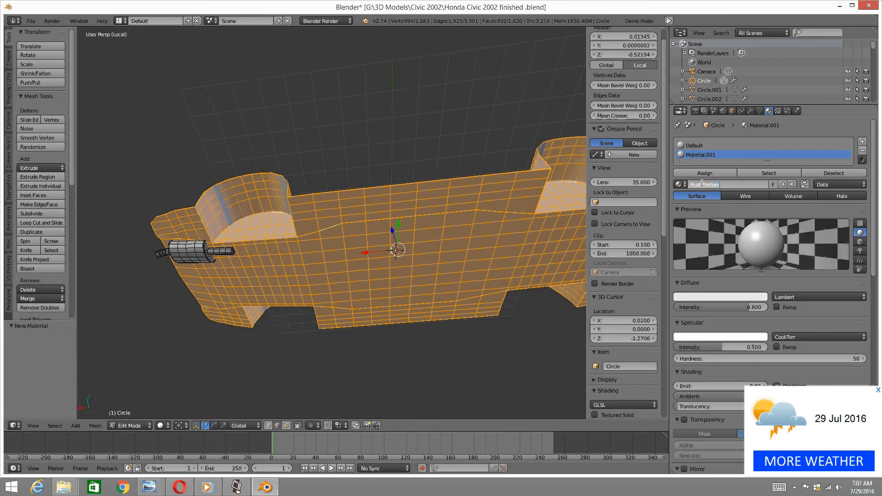
text(xture)
key(Return)
Add a third material slot holding the existing Silver texture material
click(863, 142)
click(681, 193)
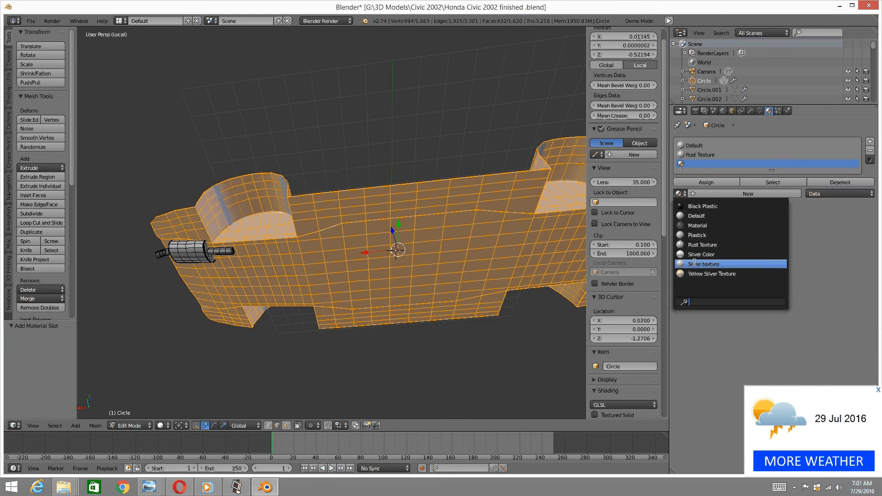
click(702, 264)
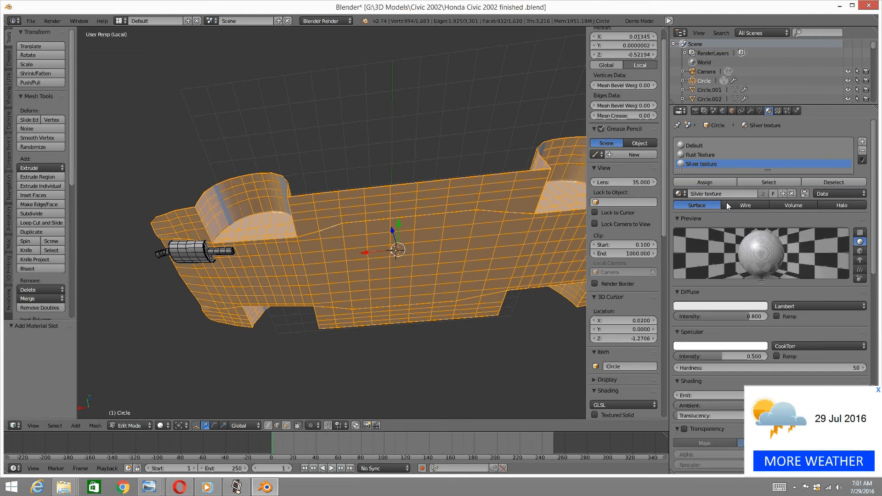
Create a new image texture named Rust 1 on the Rust Texture material
click(701, 155)
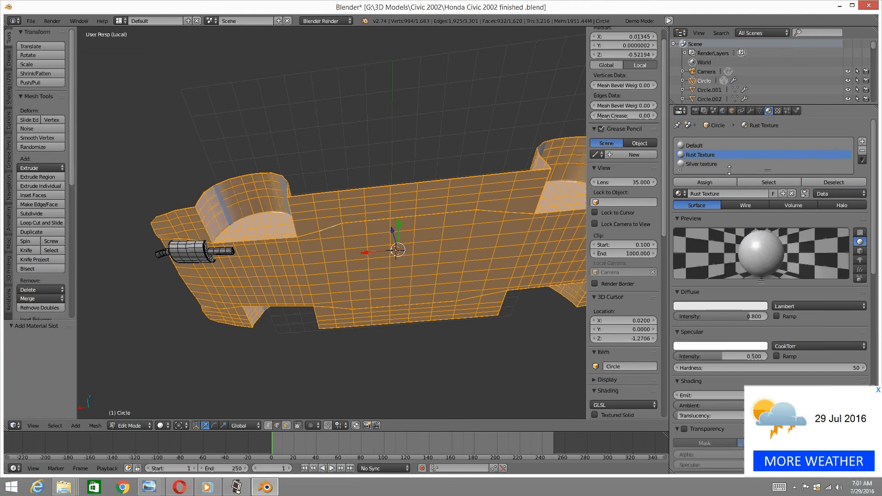
click(777, 111)
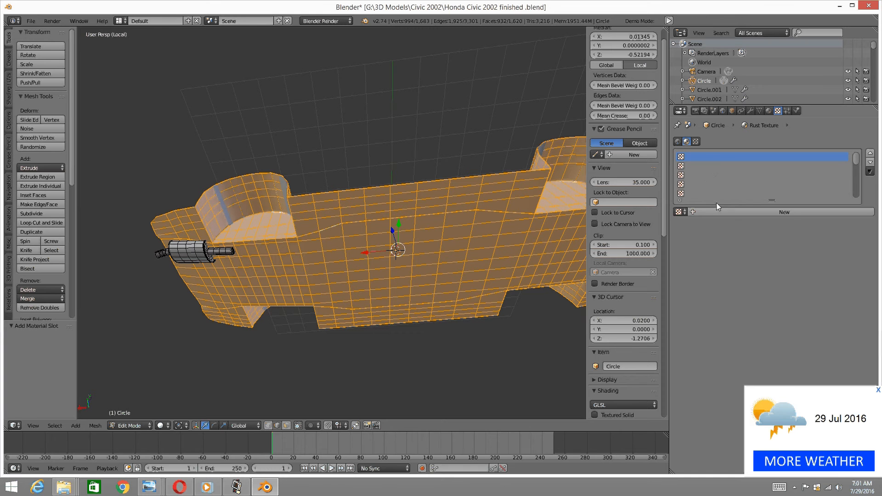
click(770, 112)
click(777, 112)
click(738, 211)
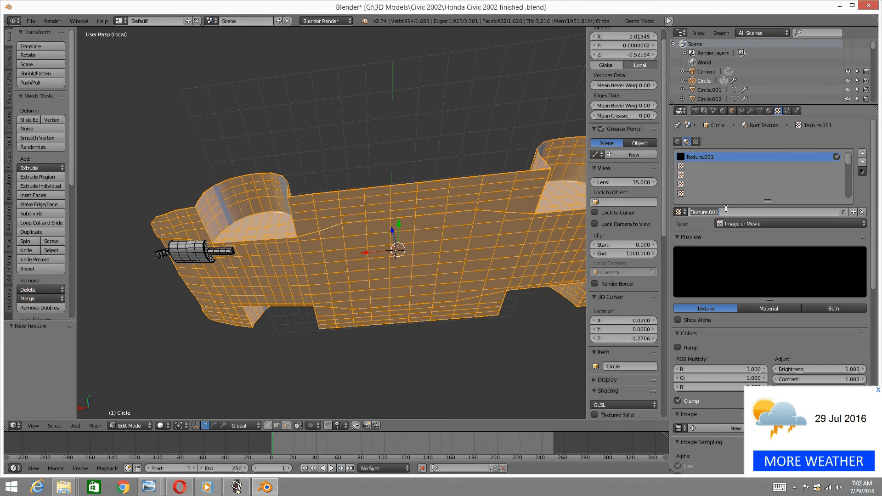
text(Rust 1)
key(Return)
Switch the viewport to Texture shading and view the underbody shell from the opposite side
click(160, 425)
click(175, 379)
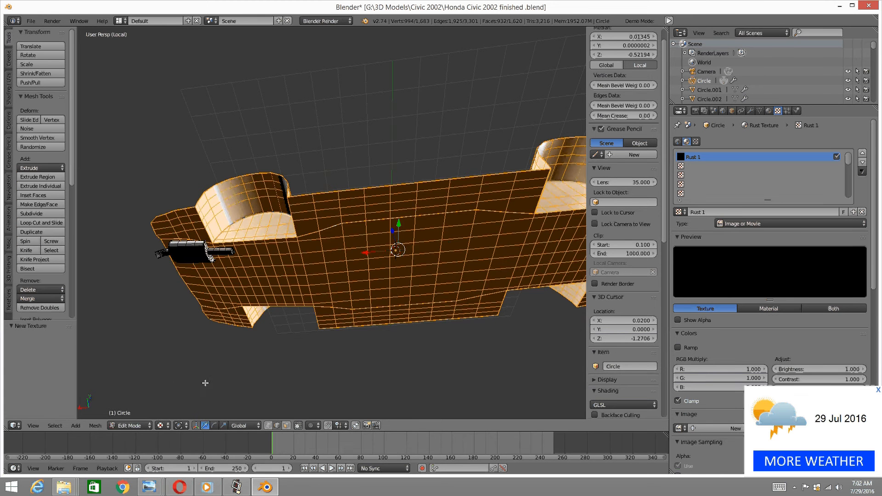
scroll(356, 363, up, 3)
middle_drag(359, 346, 363, 413)
Load Rust Stains Black Metal .jpg from the Pontiac Wave texture folder as the Rust 1 image
scroll(790, 230, down, 8)
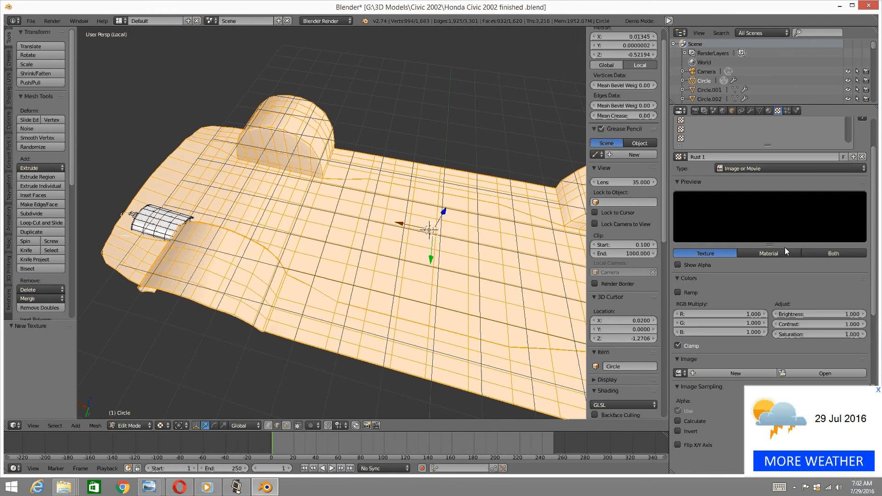
click(809, 278)
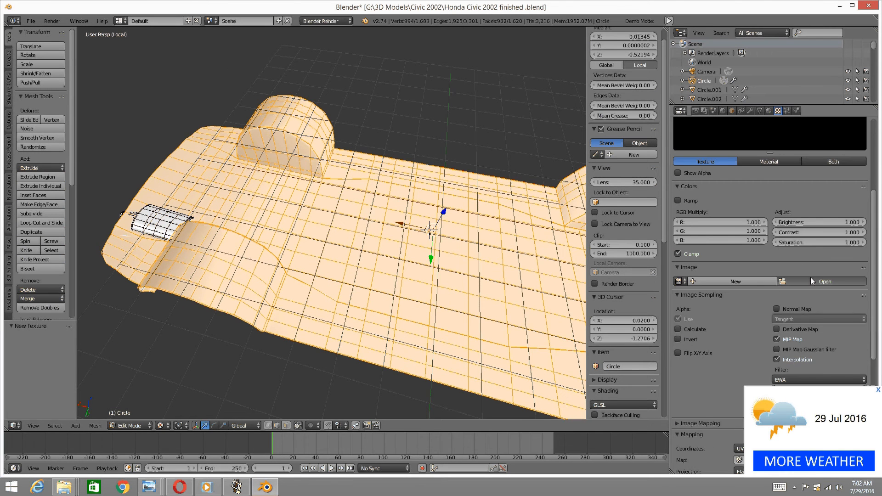
click(164, 33)
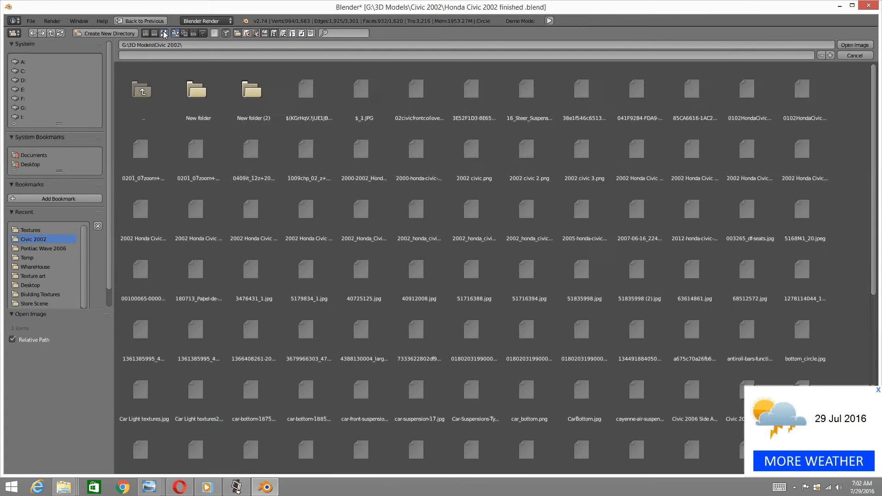
click(248, 94)
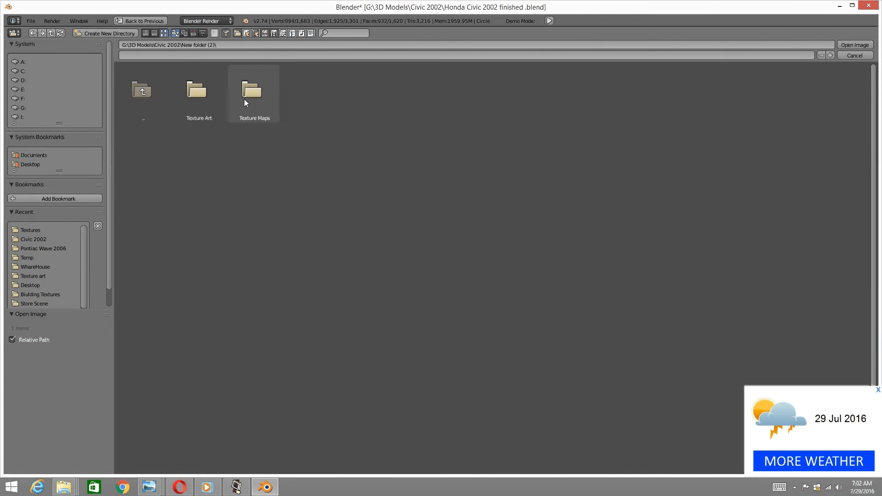
click(217, 100)
click(298, 94)
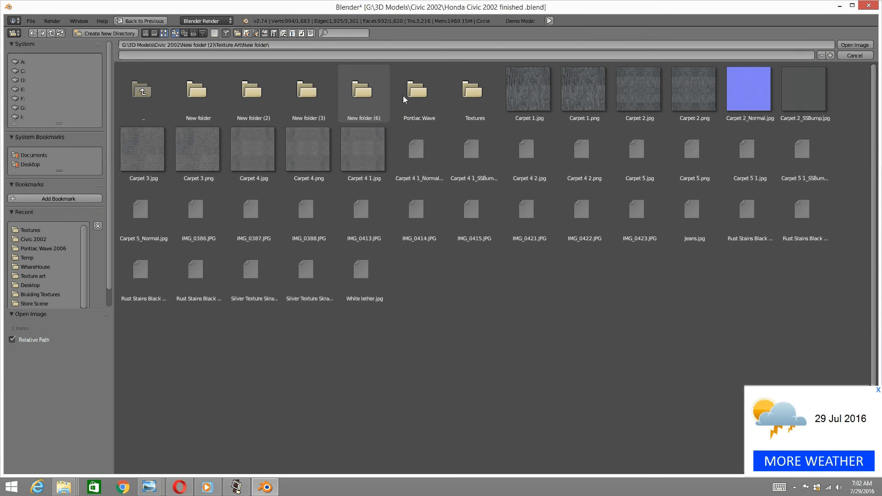
click(424, 99)
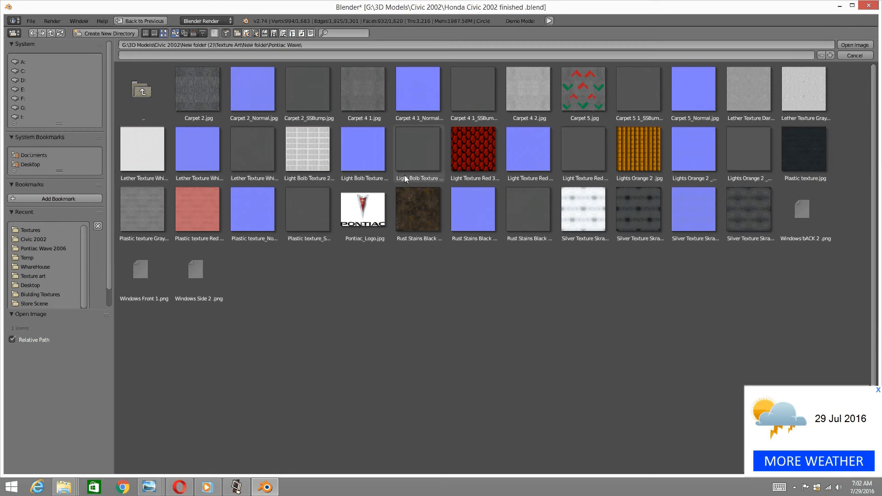
double_click(415, 208)
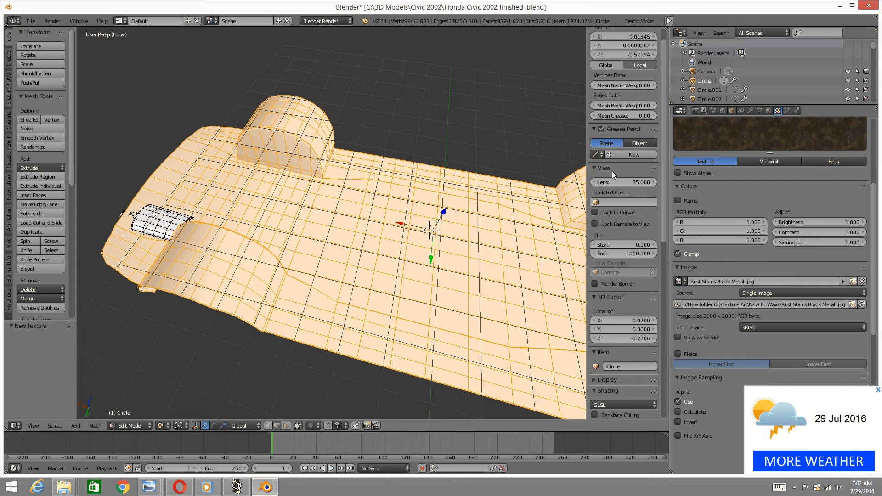
Assign the Rust Texture material to the selected underbody shell
middle_drag(453, 258, 517, 221)
scroll(732, 282, down, 2)
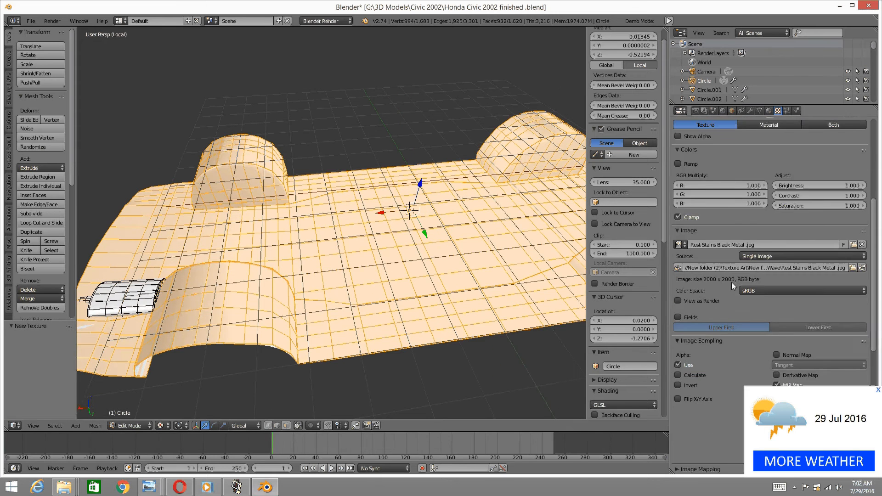
scroll(731, 282, up, 10)
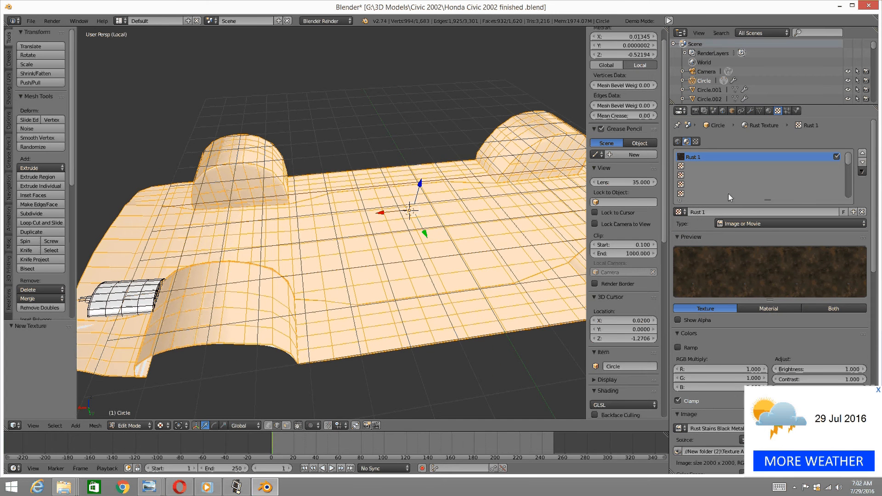
scroll(731, 203, down, 12)
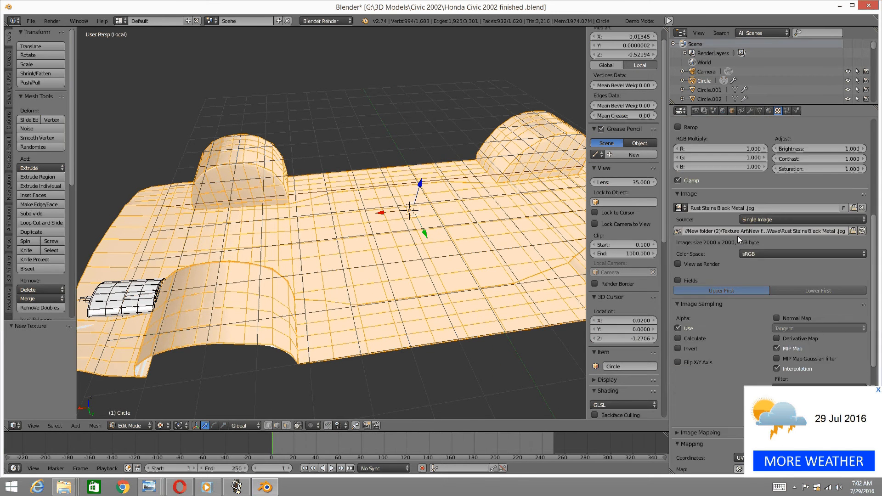
scroll(737, 235, up, 12)
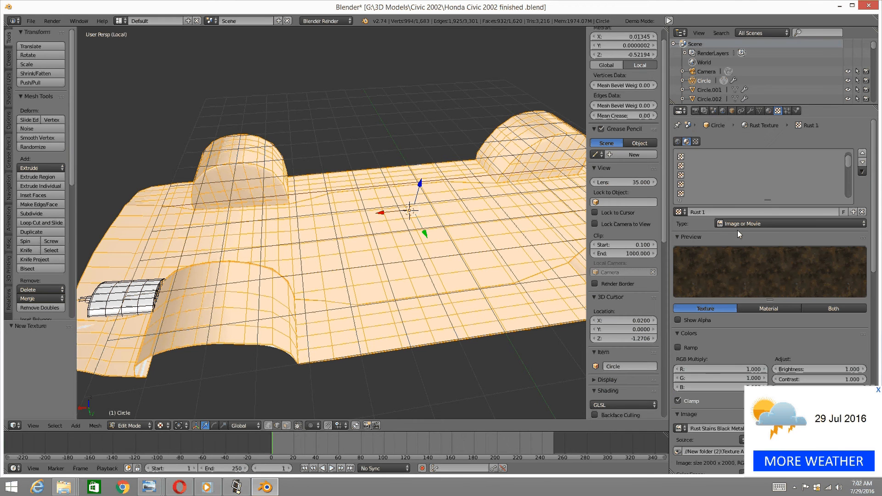
click(769, 111)
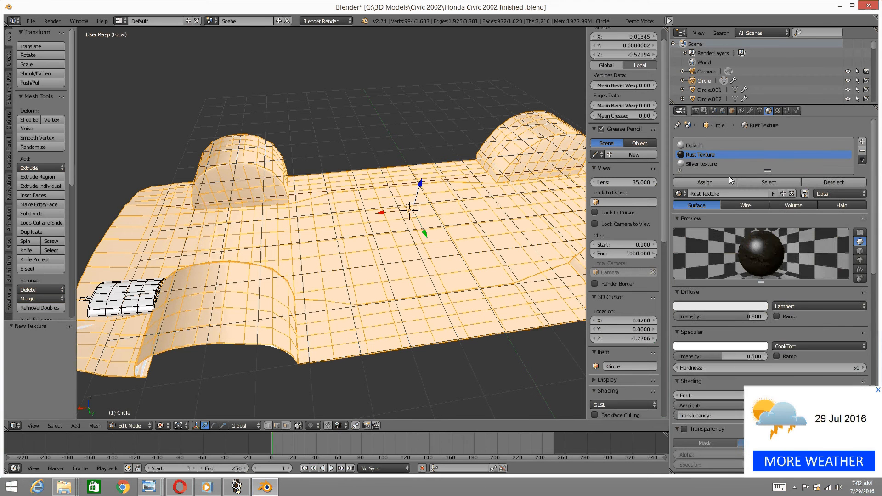
click(715, 181)
Expand the Rust 1 texture's image mapping settings and set its mapping coordinates to Global
middle_drag(382, 231, 378, 250)
scroll(361, 261, up, 3)
scroll(739, 228, down, 15)
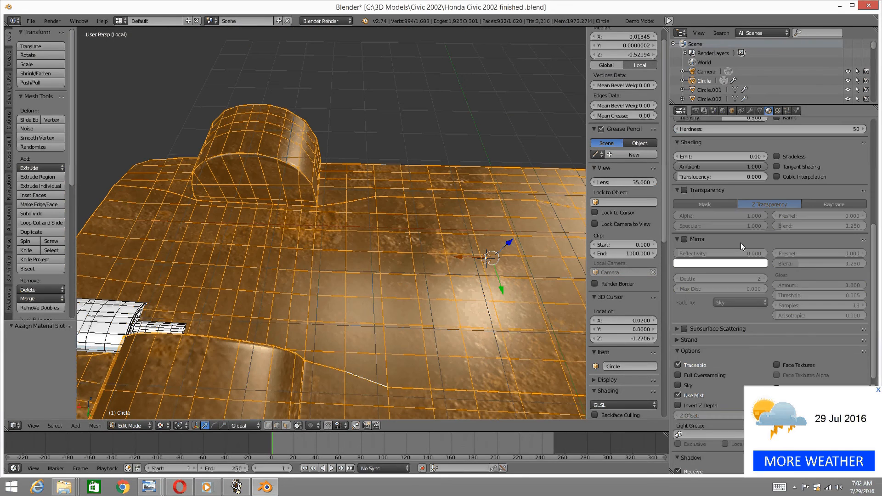
scroll(741, 248, up, 8)
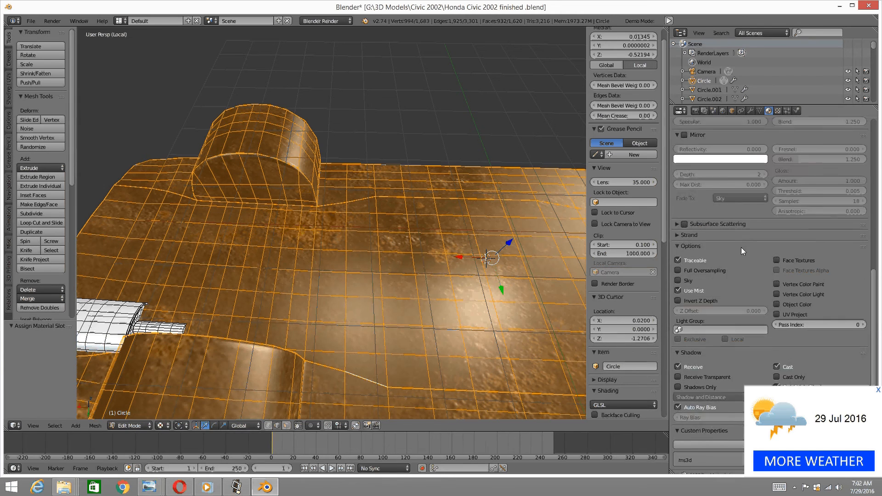
click(778, 111)
scroll(785, 249, down, 12)
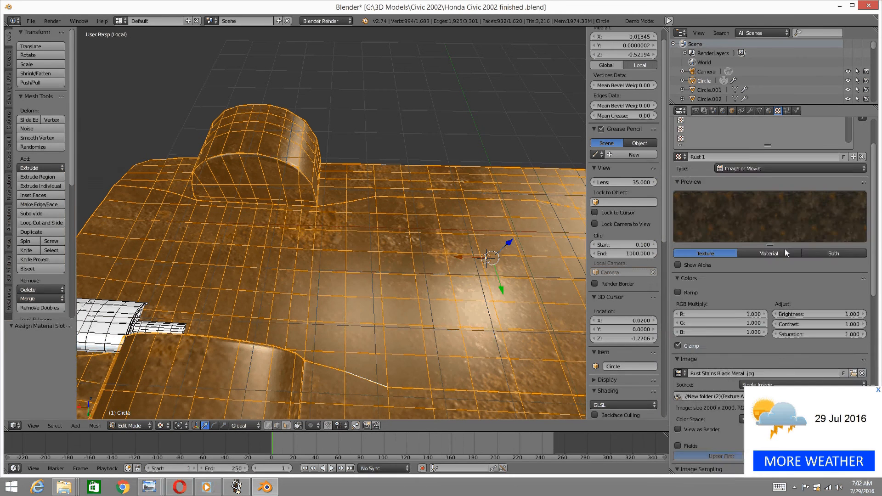
scroll(778, 258, down, 6)
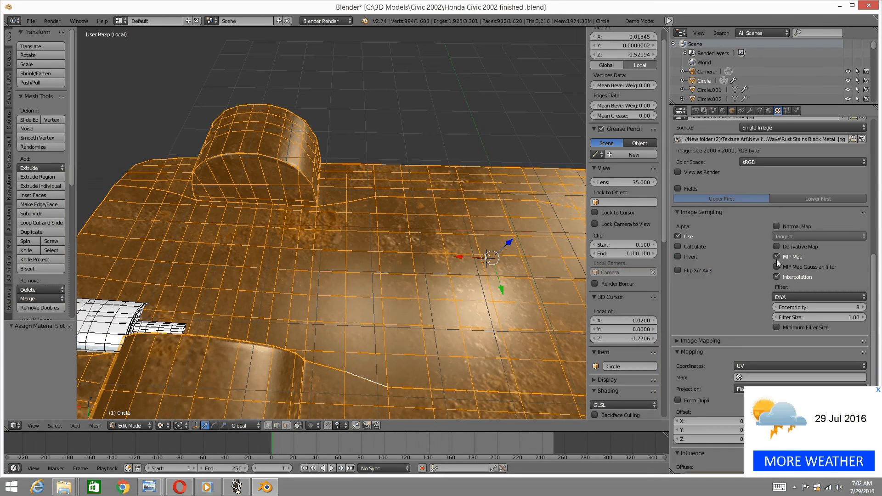
click(699, 267)
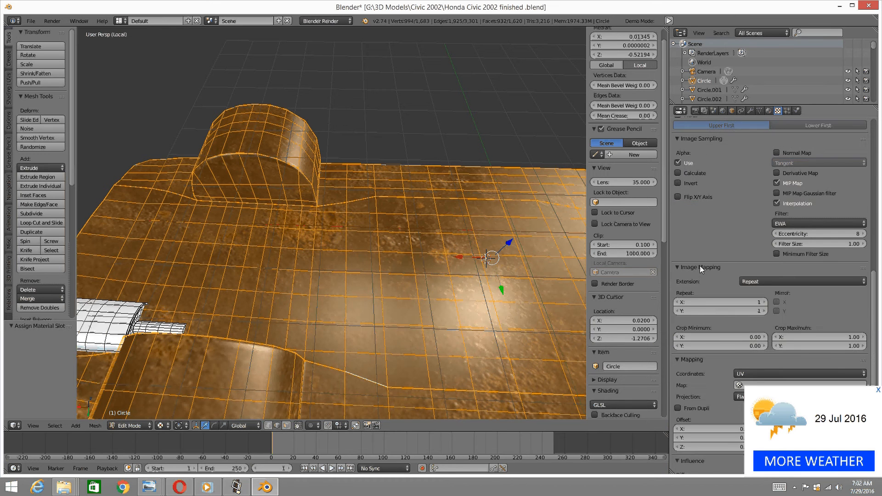
scroll(755, 263, down, 6)
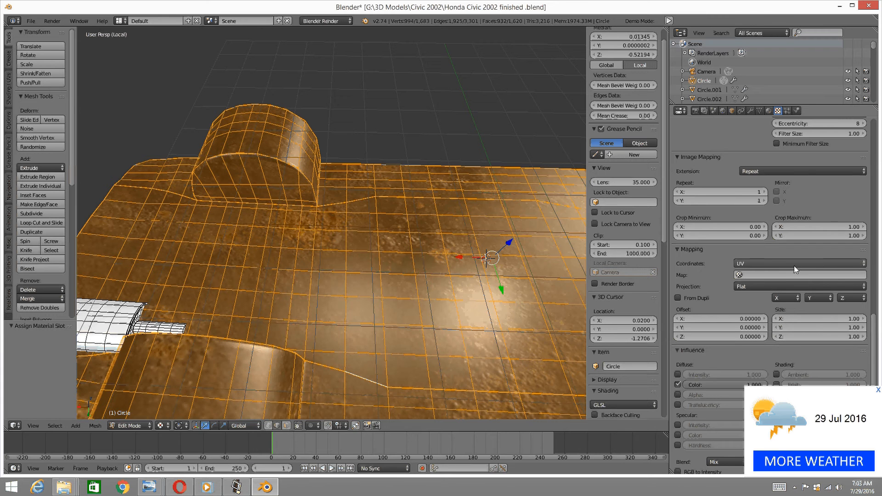
click(768, 263)
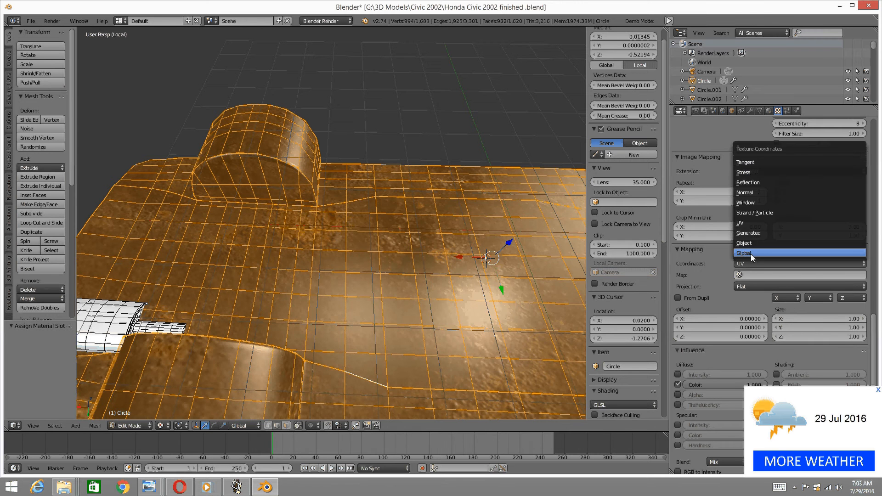
click(751, 255)
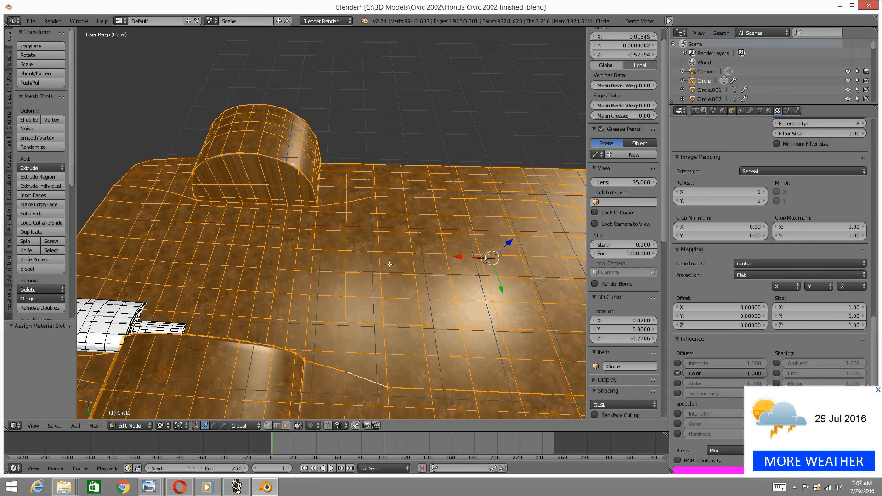
Try UV mapping coordinates for the Rust 1 texture and inspect the underbody's wheel arch
middle_drag(390, 265, 553, 215)
scroll(304, 244, down, 4)
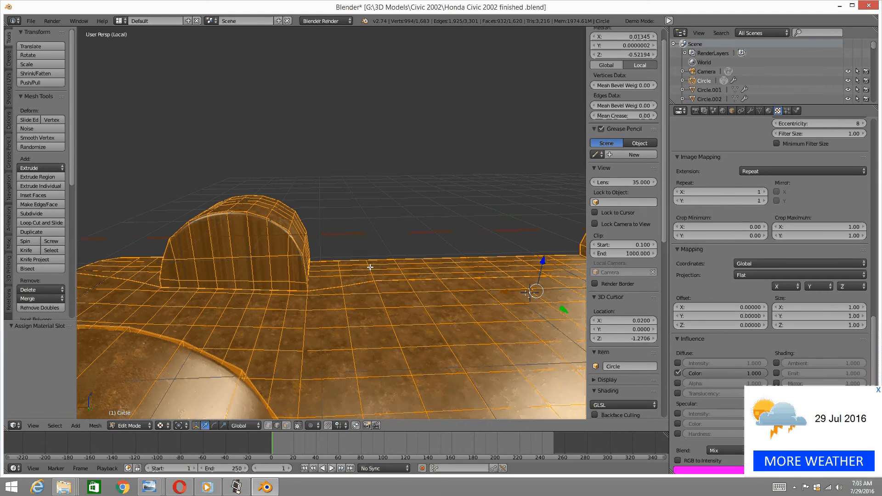
click(794, 263)
click(760, 227)
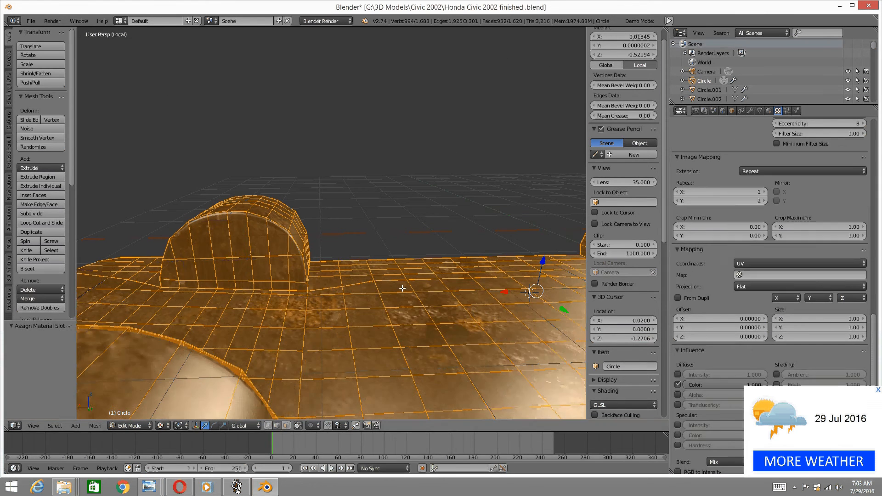
middle_drag(343, 239, 362, 258)
scroll(362, 258, up, 2)
scroll(362, 258, down, 2)
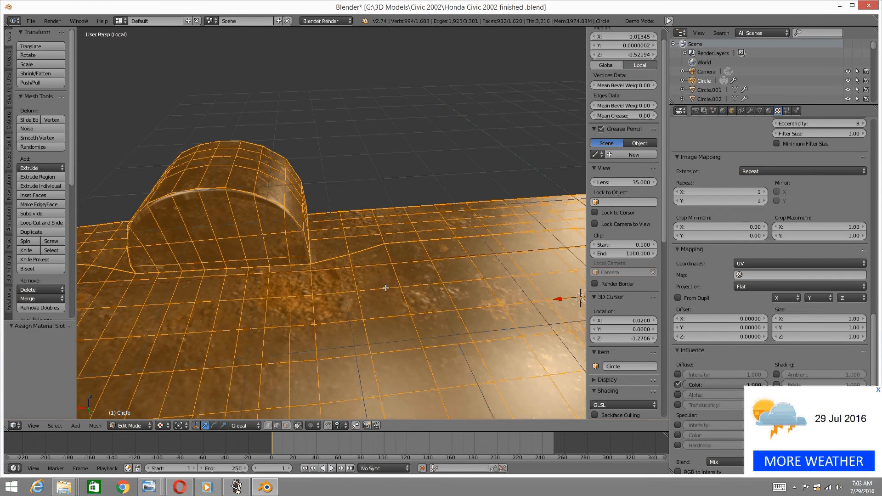
Try Generated and Global mapping coordinates for the Rust 1 texture on the underbody shell
click(827, 260)
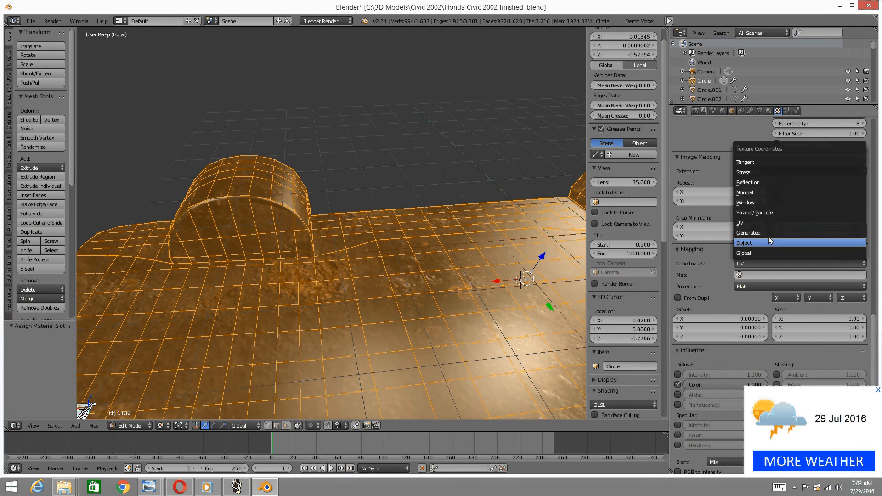
click(765, 231)
click(809, 262)
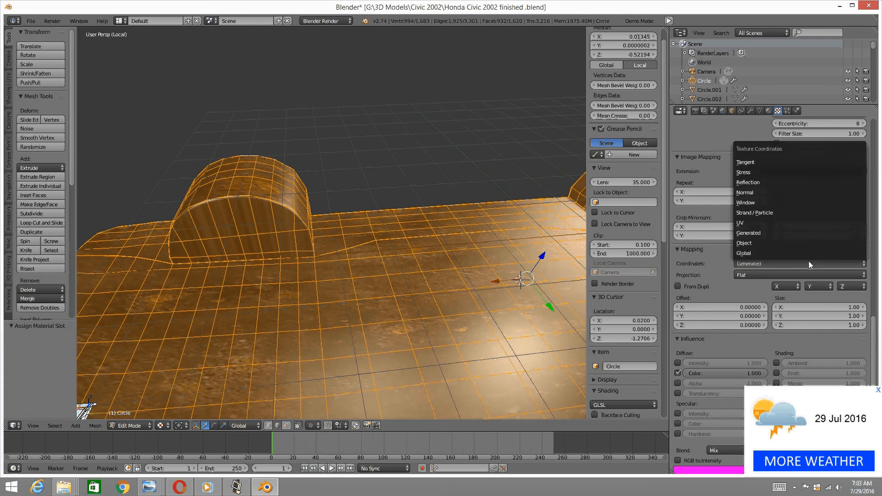
click(781, 252)
mouse_move(450, 230)
middle_down()
mouse_move(475, 238)
mouse_move(441, 223)
middle_up()
click(748, 262)
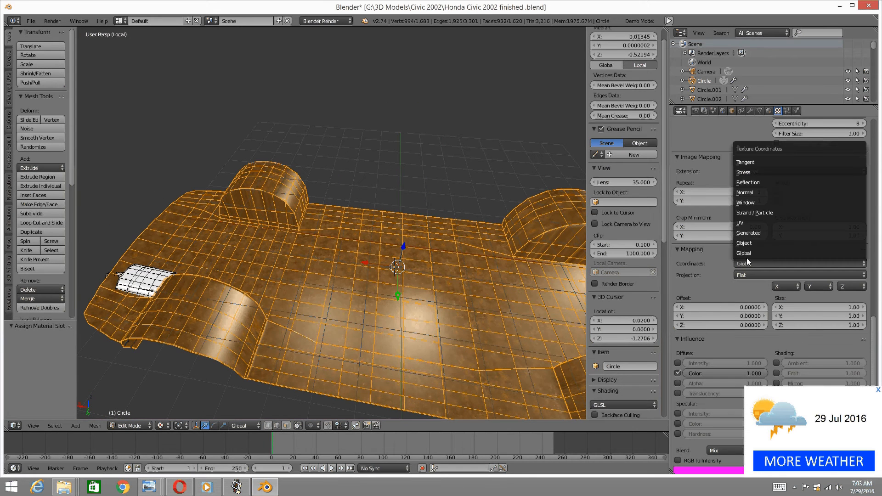
click(750, 253)
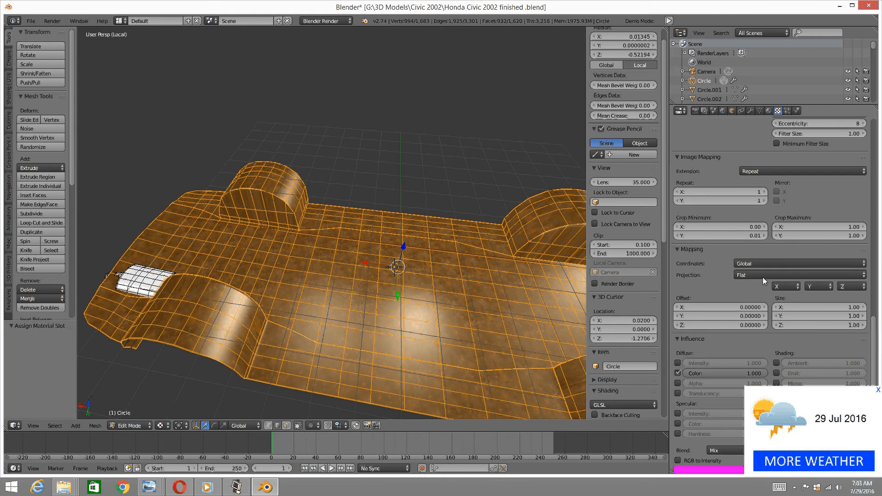
Try the Cube and Sphere projections for the Rust 1 texture mapping
click(757, 272)
click(750, 258)
click(765, 274)
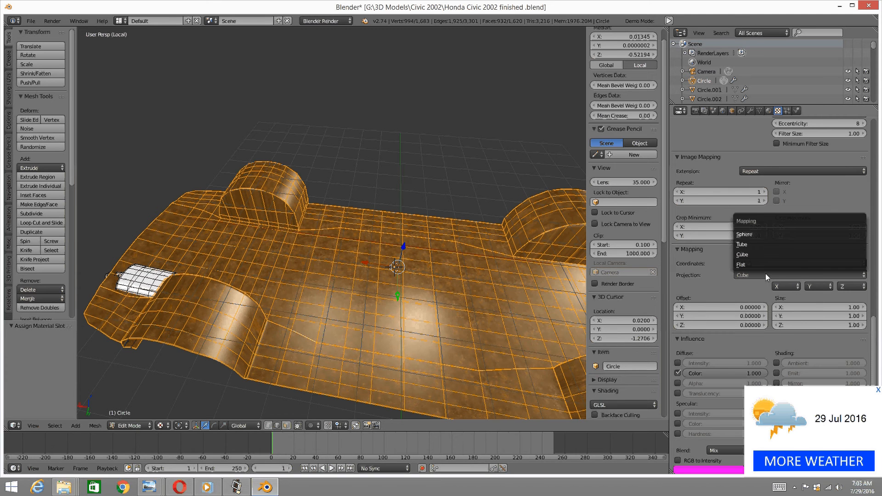
click(749, 234)
Set the Rust 1 mapping coordinates to UV with Flat projection, leaving the UV map field empty
click(790, 264)
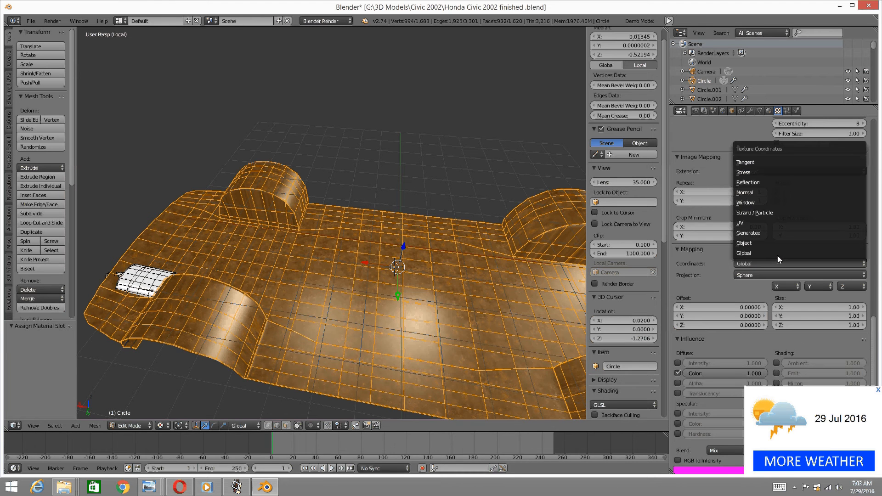
click(760, 223)
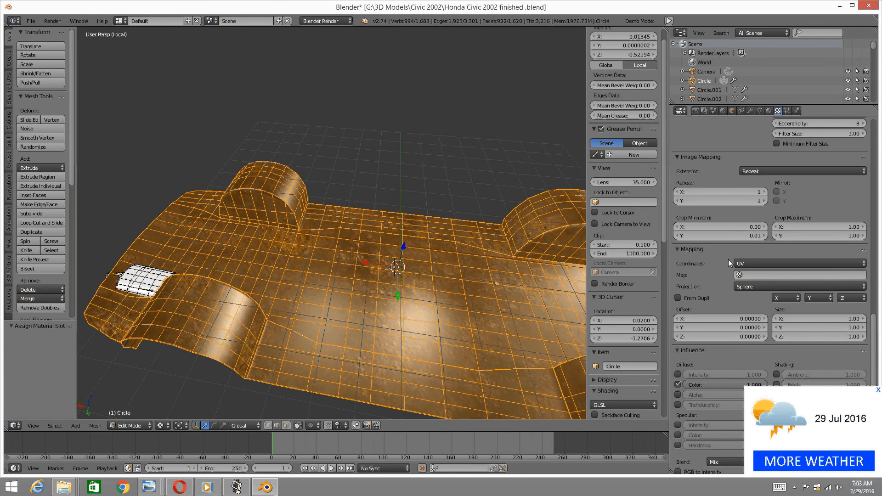
click(759, 283)
click(751, 275)
click(751, 276)
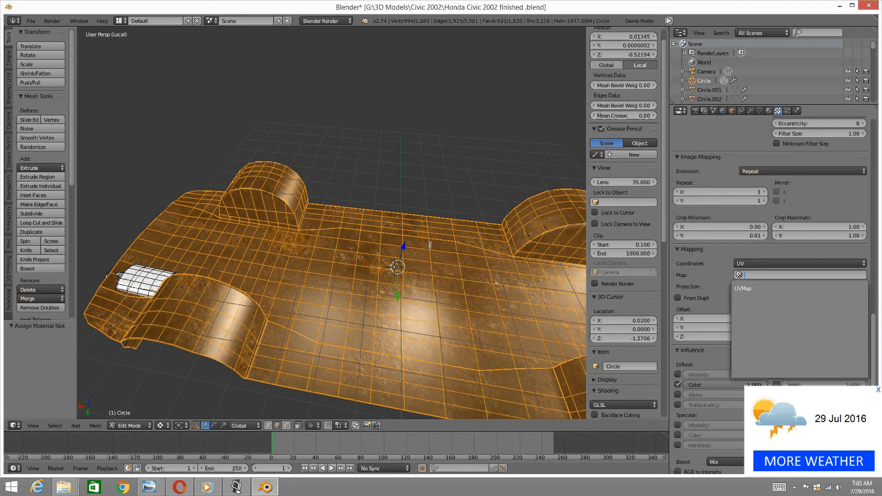
click(384, 251)
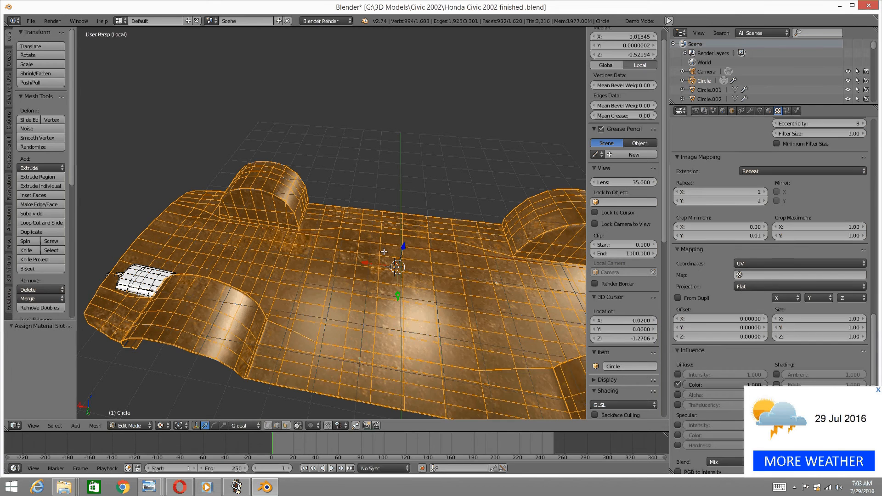
Set the Rust 1 mapping size to 3 in both X and Y
middle_drag(439, 165, 591, 289)
scroll(409, 274, up, 4)
click(848, 319)
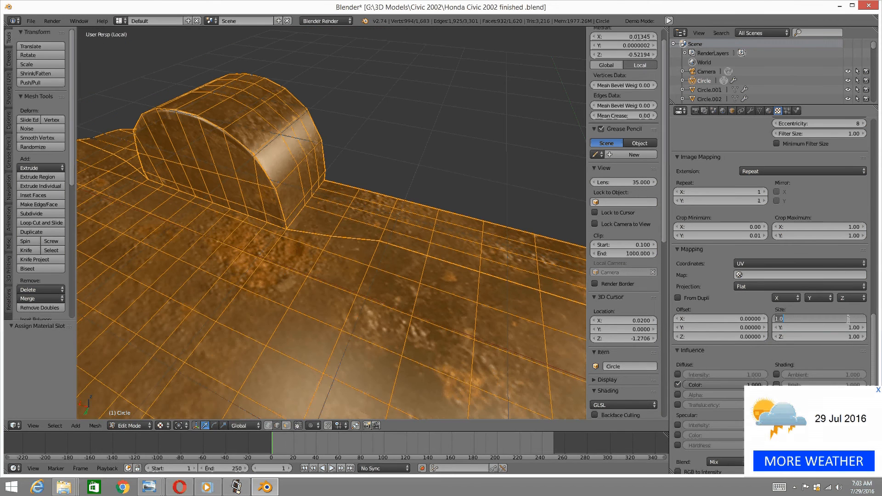
text(3)
key(Return)
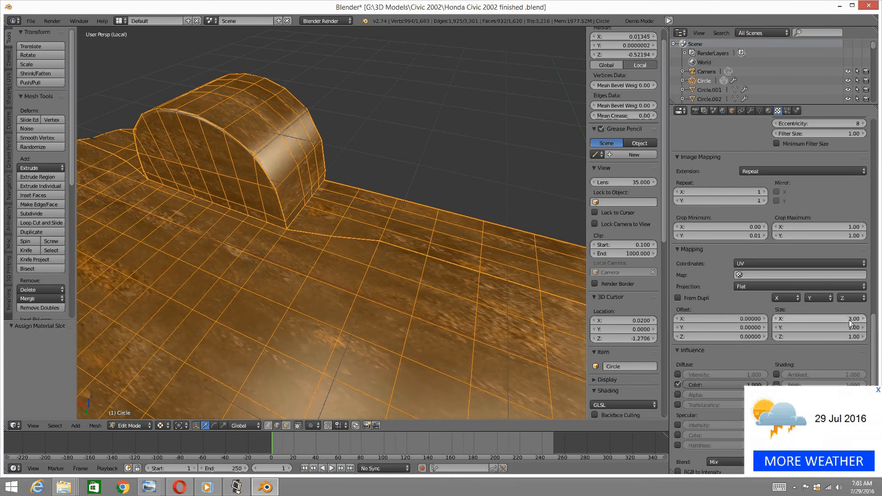
click(835, 326)
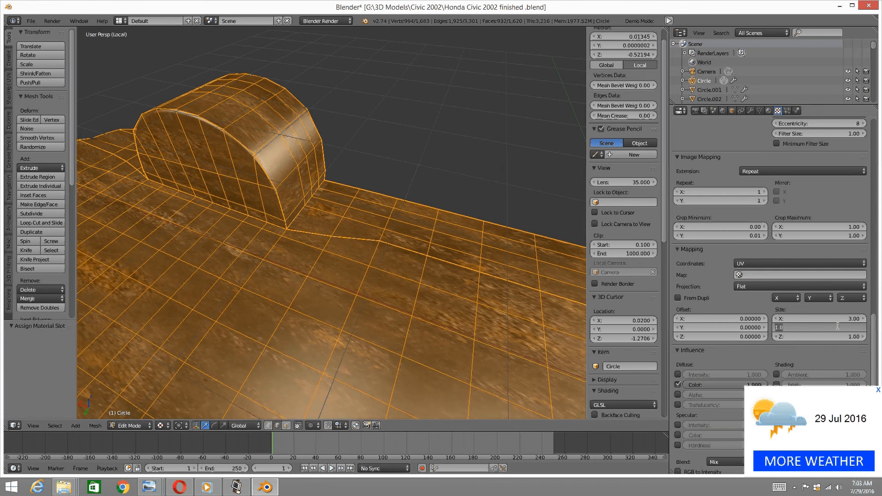
text(3)
key(Return)
Set the Rust 1 mapping size to 5 in X and Y and check the tiling across the underbody
middle_drag(367, 257, 427, 271)
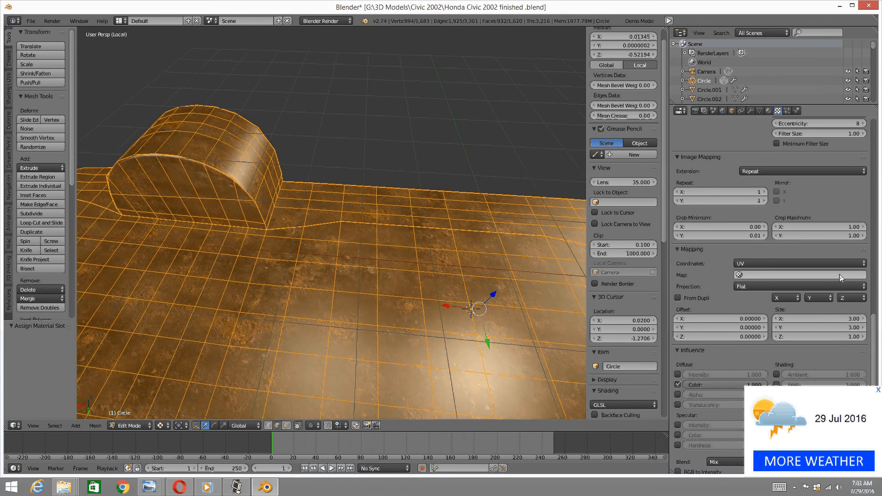
click(818, 318)
text(5)
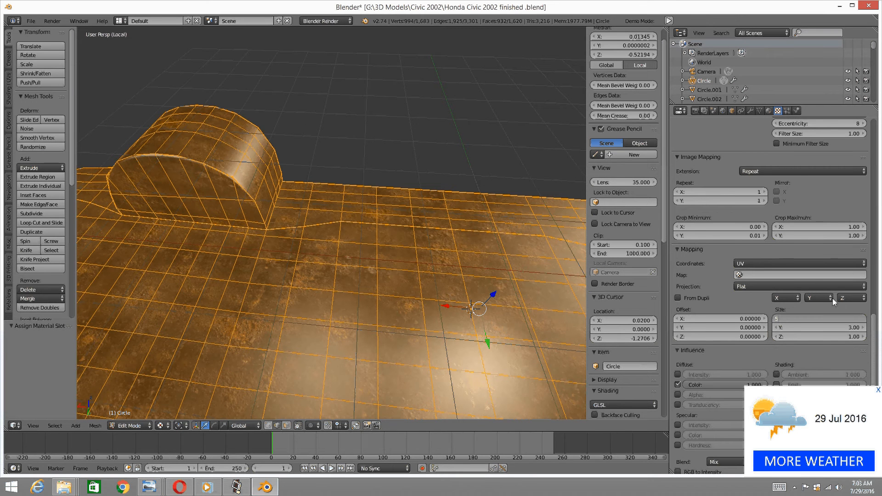
key(Tab)
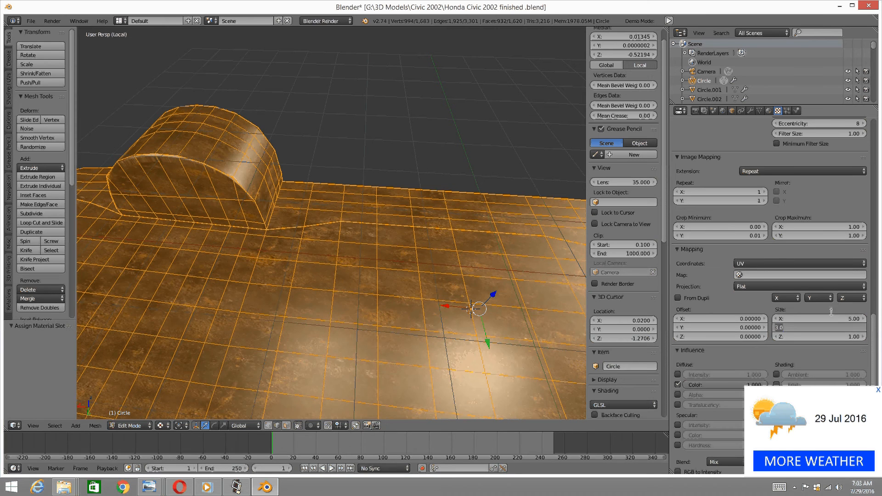
text(5)
key(Return)
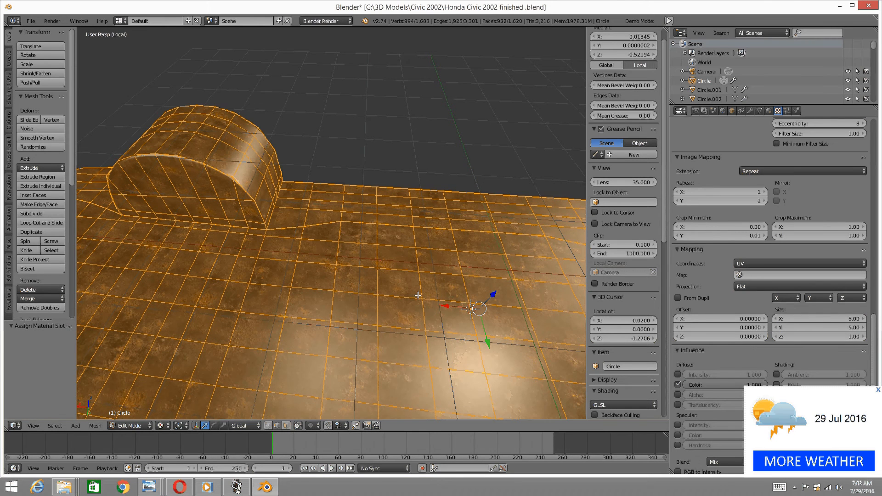
middle_drag(418, 296, 363, 295)
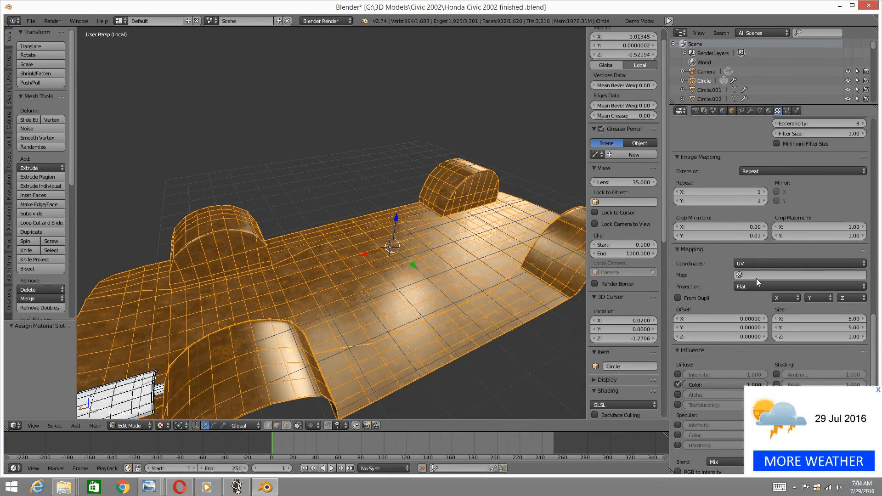
Deselect the underbody shell and select the whole linked exhaust muffler and its pipes
scroll(756, 279, up, 4)
scroll(776, 253, up, 10)
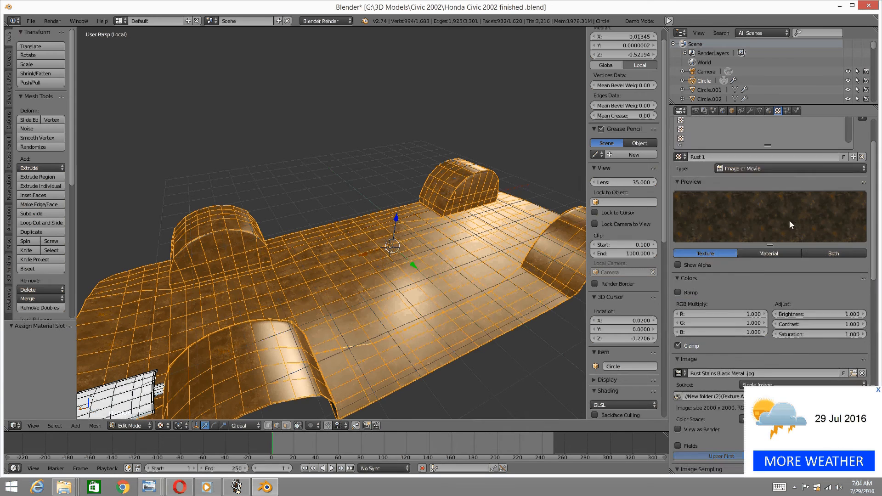
scroll(790, 225, up, 3)
scroll(487, 138, down, 3)
key(a)
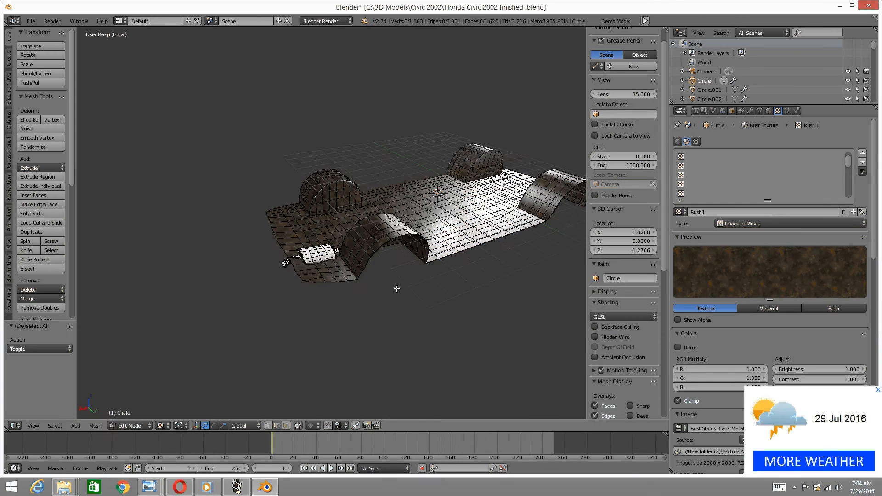
middle_drag(397, 289, 398, 241)
scroll(398, 241, up, 3)
right_click(425, 244)
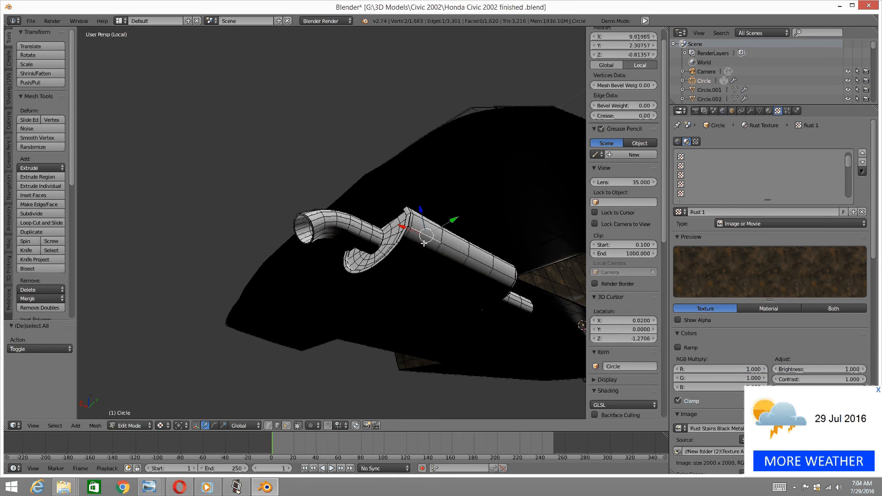
key(ctrl+l)
Assign the Silver texture material to the selected exhaust and inspect it from above the underbody
click(769, 111)
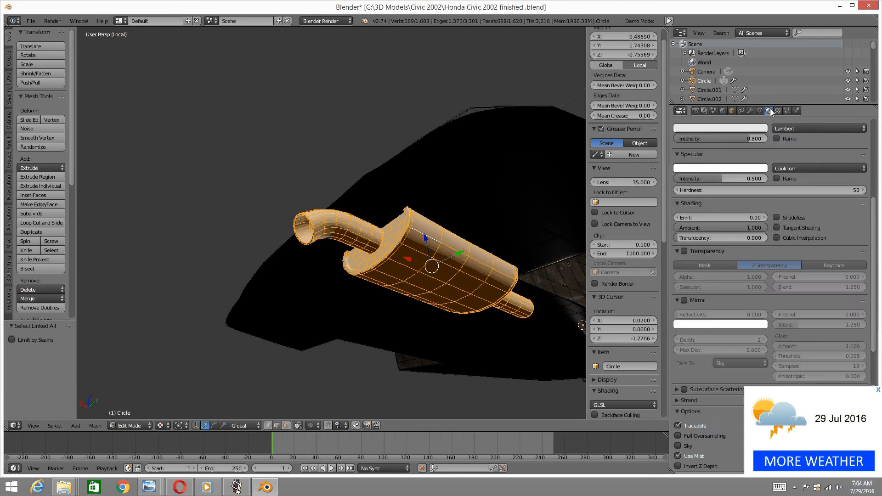
scroll(766, 169, up, 8)
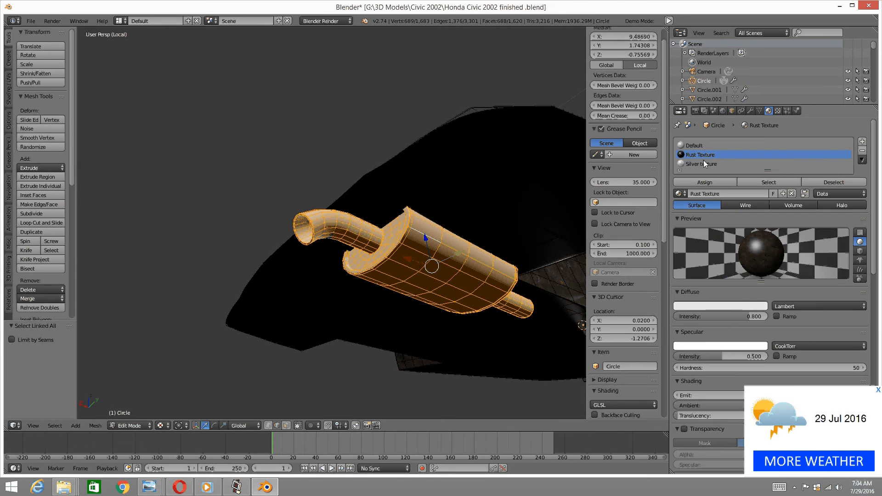
click(705, 161)
click(713, 180)
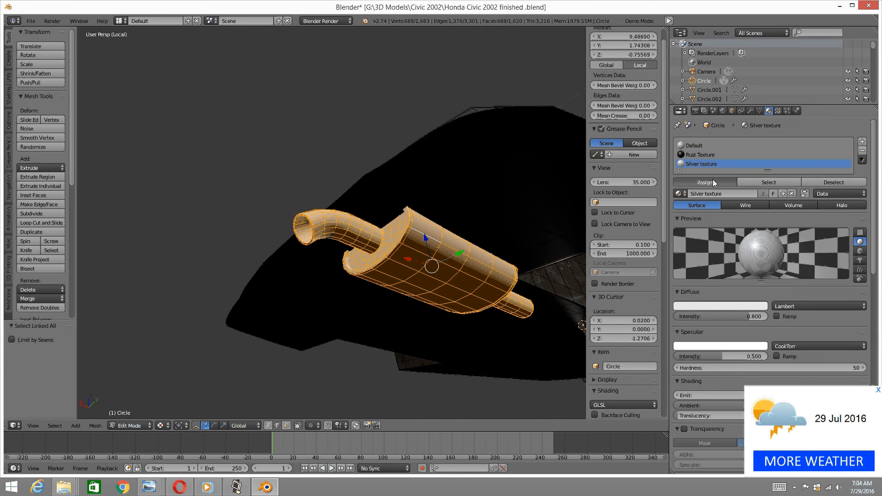
middle_drag(562, 195, 624, 203)
scroll(449, 229, down, 4)
scroll(450, 251, up, 5)
scroll(465, 232, up, 2)
Set the exhaust's Silver Texture normal map to UV coordinates, keeping Flat projection, and check the muffler
scroll(755, 324, down, 10)
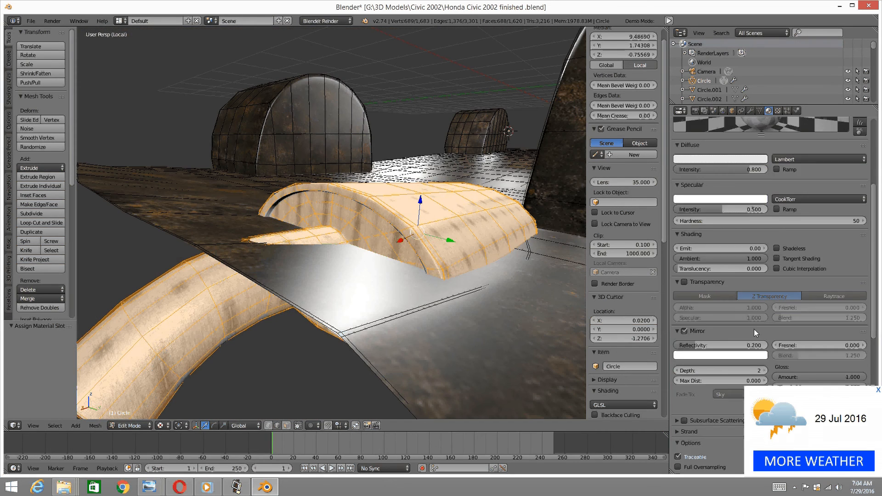
scroll(754, 327, up, 3)
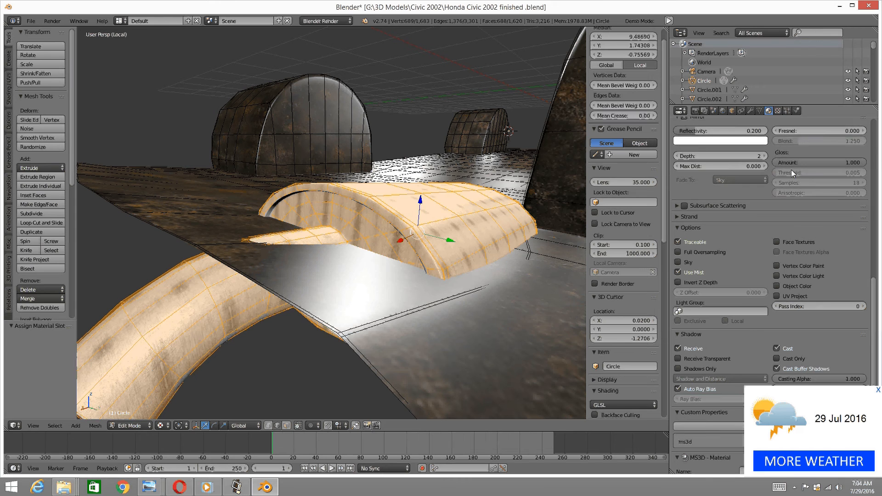
click(777, 111)
scroll(810, 241, down, 15)
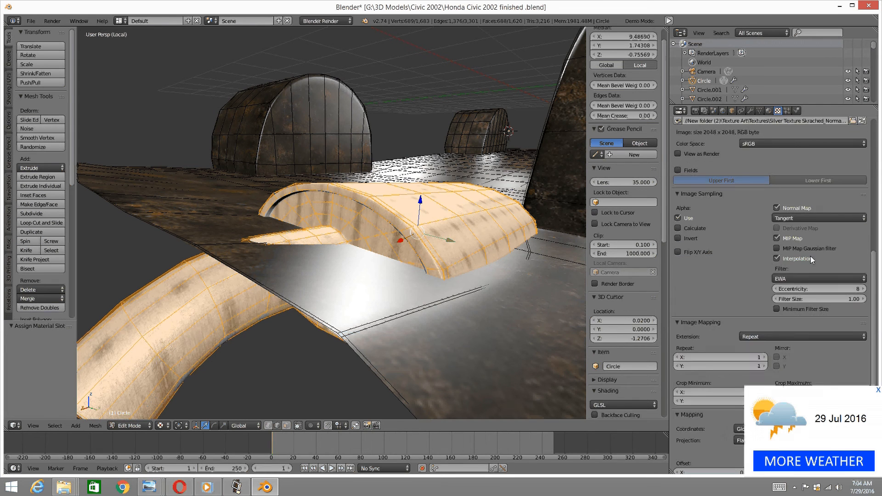
scroll(810, 258, down, 2)
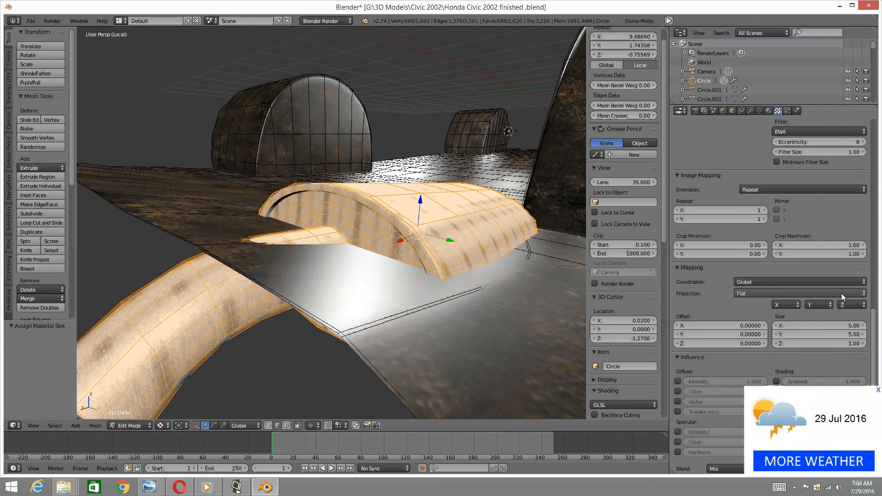
click(829, 292)
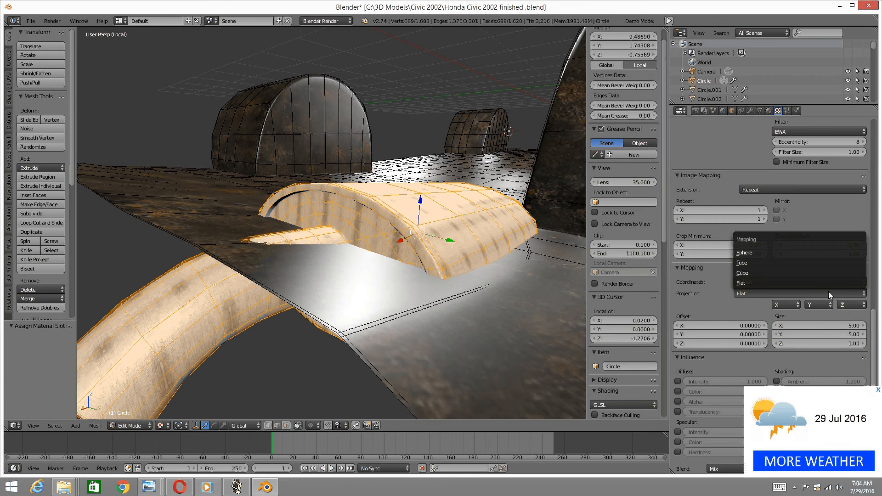
click(765, 282)
click(755, 282)
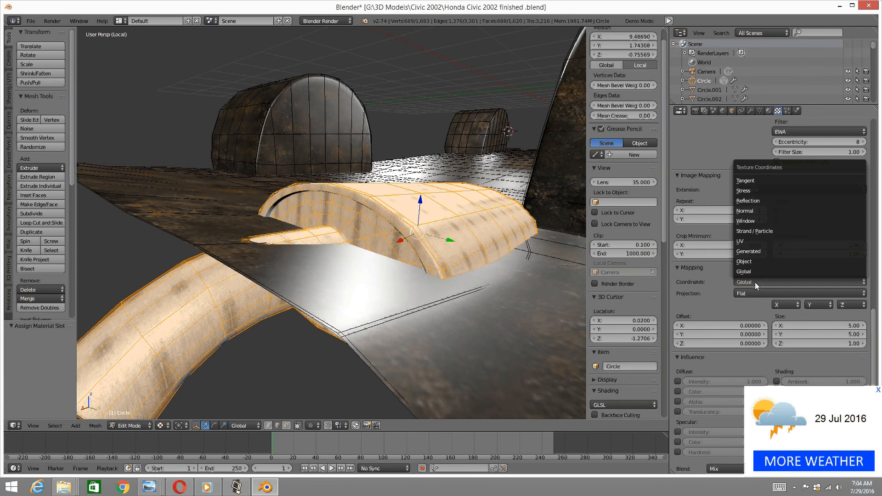
click(754, 242)
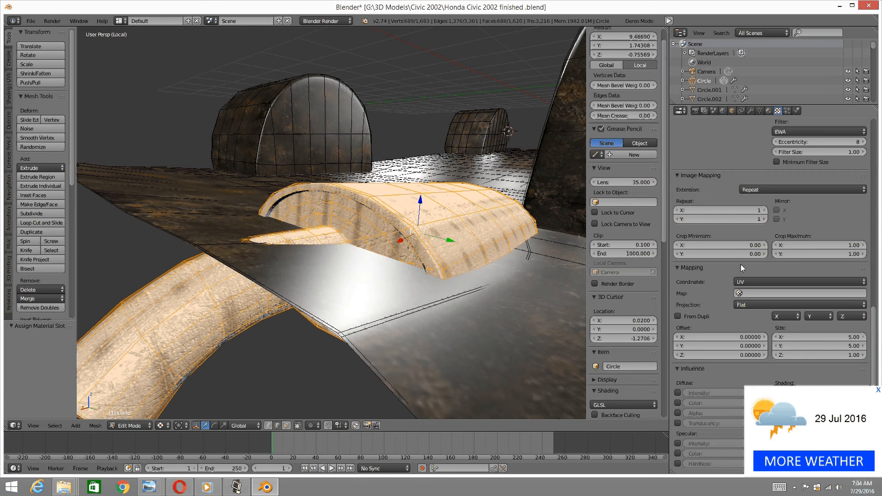
middle_drag(392, 207, 505, 217)
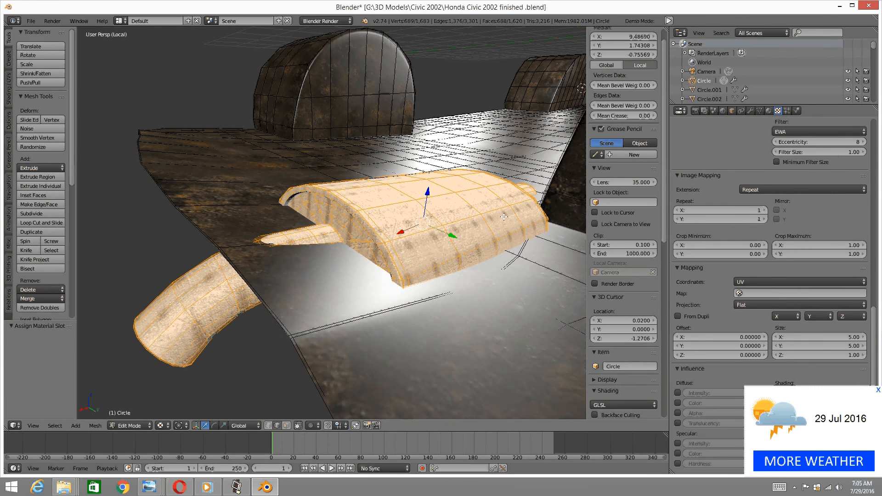
scroll(677, 206, up, 15)
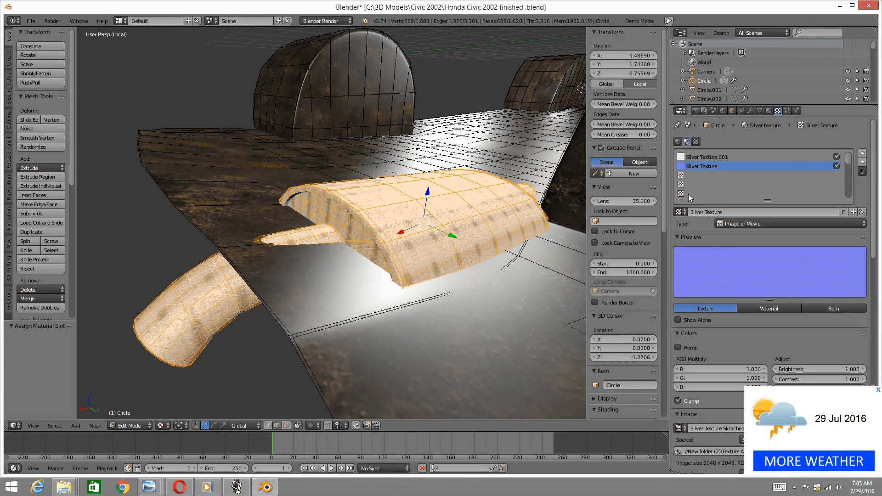
Add a new material slot to the underbody object and create a material named Silver 2 in it
click(769, 111)
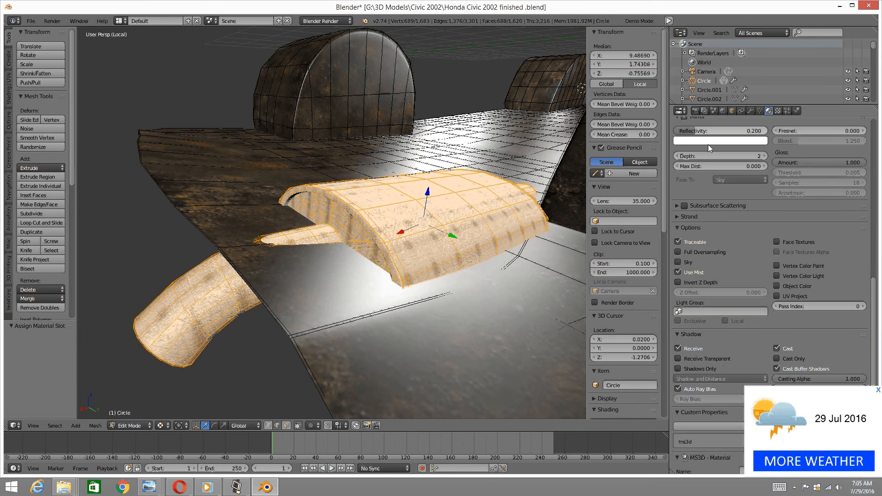
scroll(708, 144, up, 10)
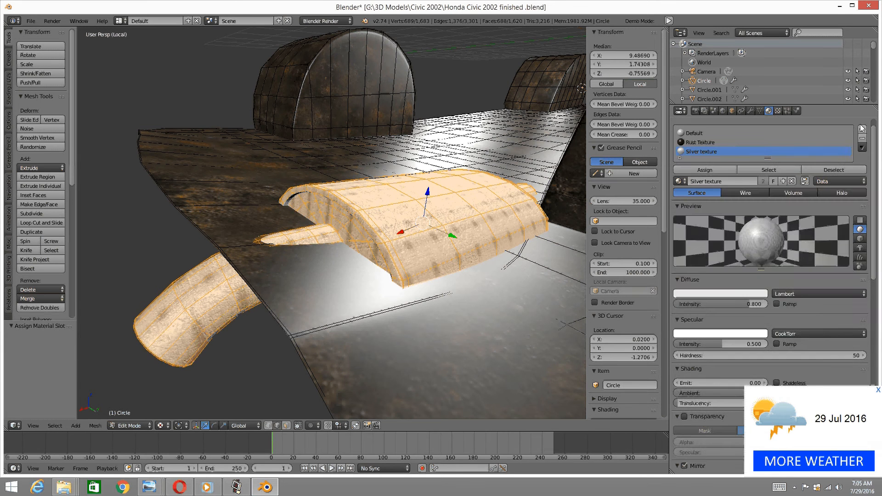
click(862, 128)
click(706, 187)
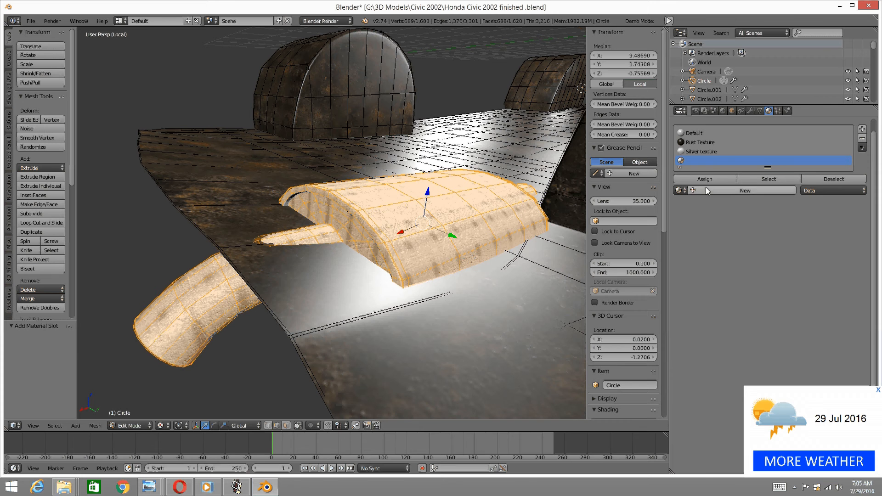
click(706, 190)
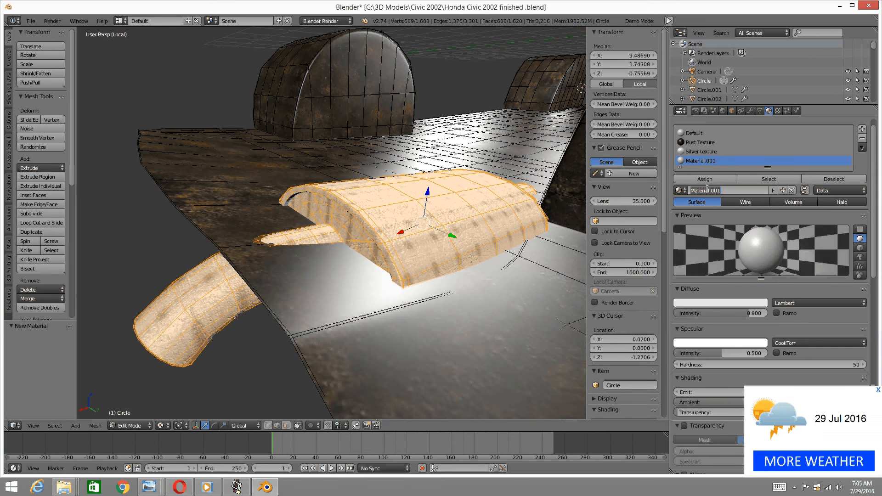
text(Silver 2)
key(Return)
Load the existing Silver Texture.001 and Silver Texture into Silver 2's first two texture slots and disable Silver Texture
click(778, 111)
click(682, 212)
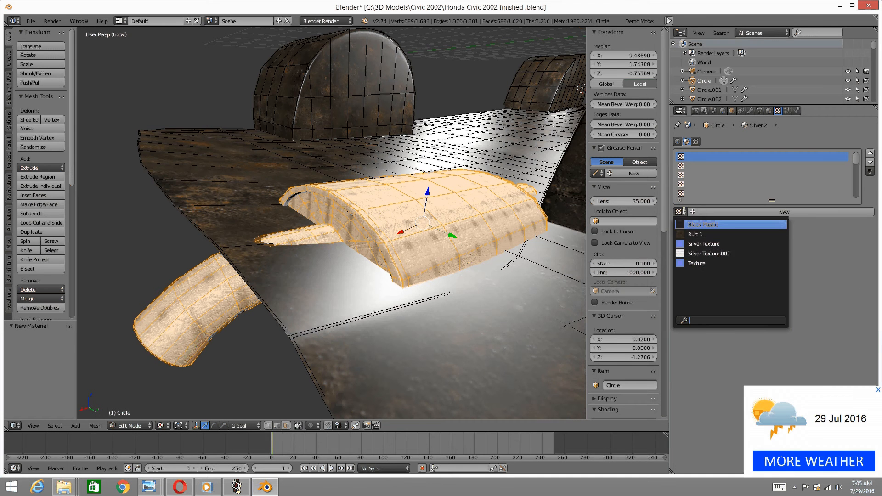
click(683, 254)
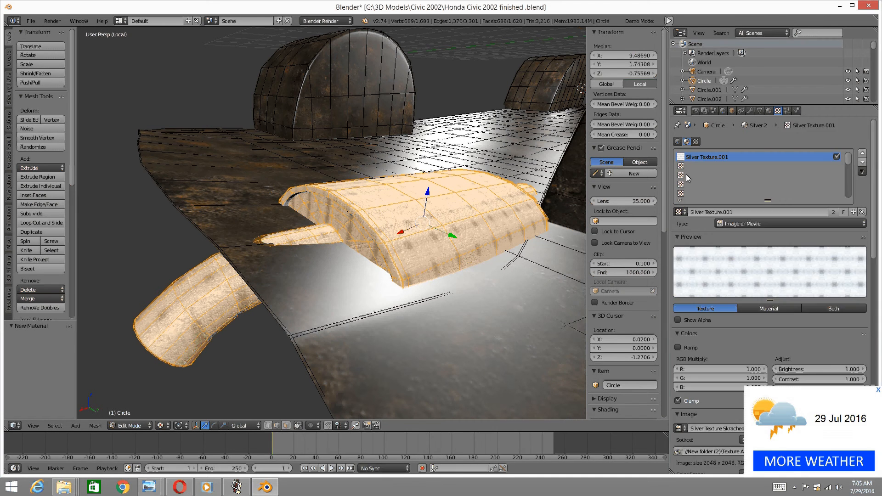
click(683, 168)
click(682, 213)
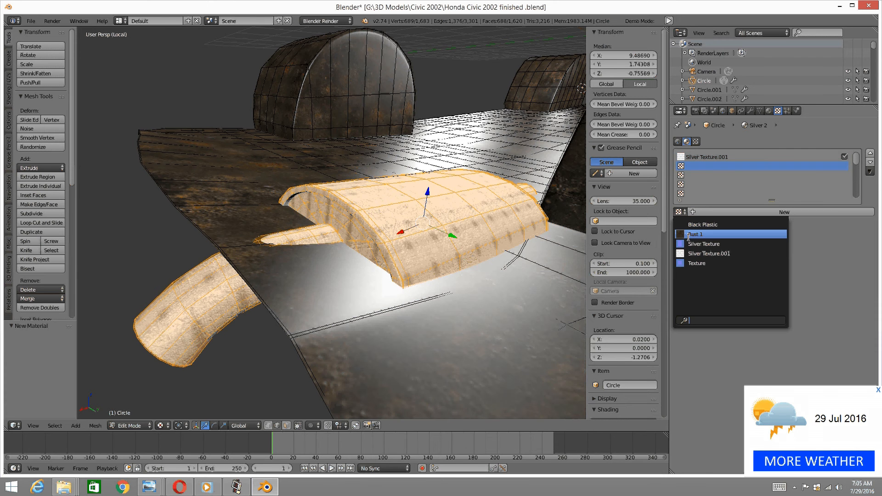
click(691, 244)
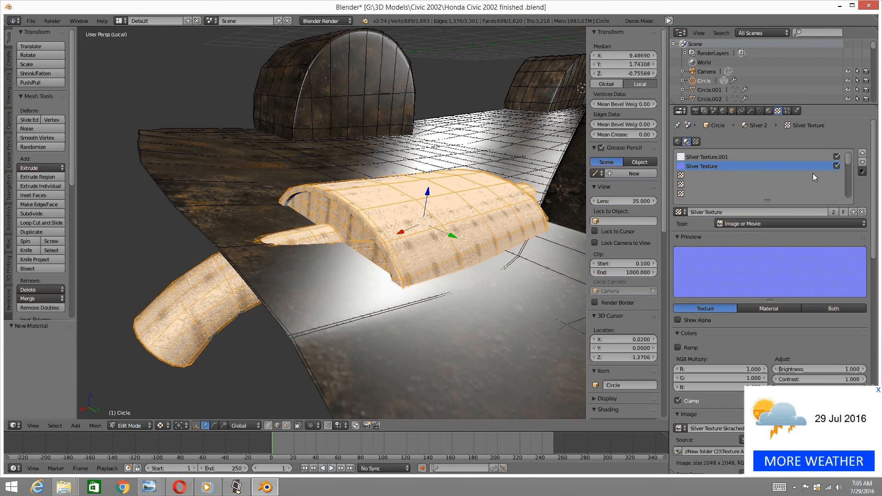
click(837, 166)
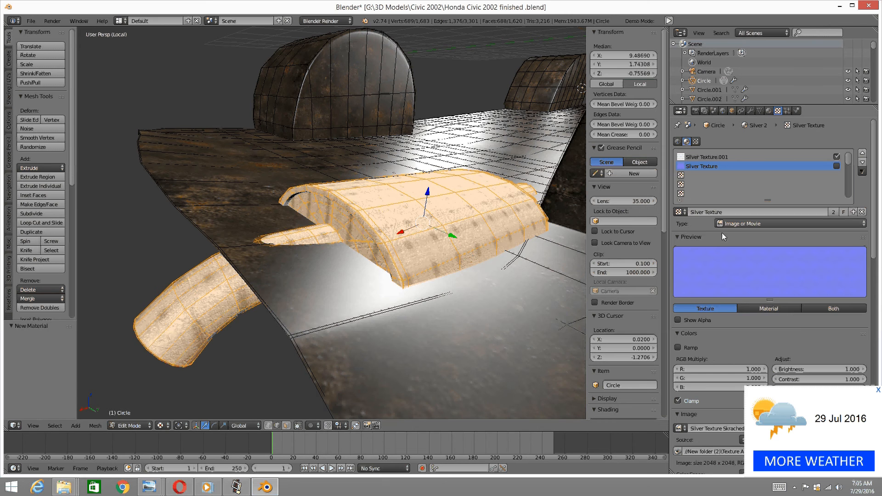
Assign the Silver 2 material to the selected exhaust and look over its texture settings
click(769, 112)
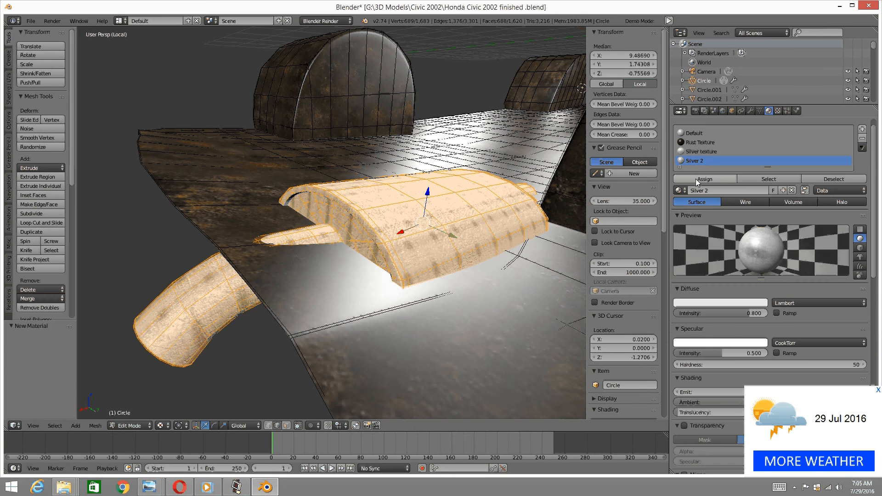
click(696, 178)
click(777, 111)
scroll(770, 193, down, 1)
scroll(764, 251, down, 5)
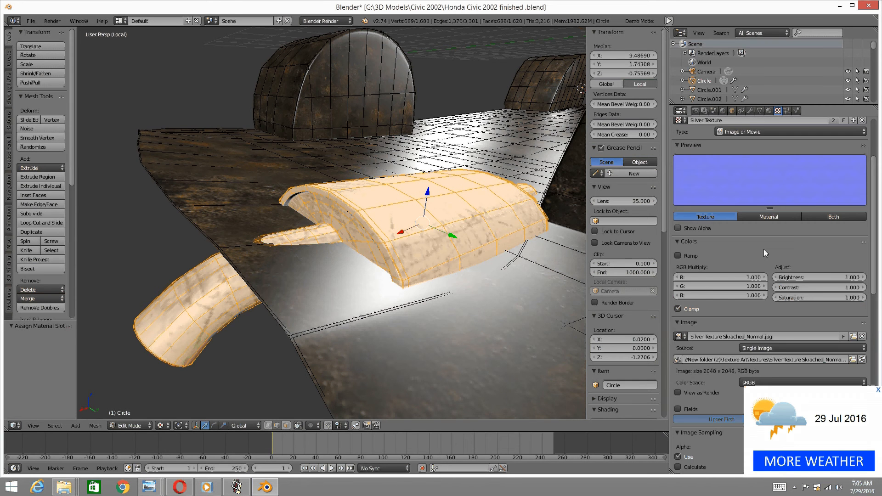
scroll(763, 252, up, 5)
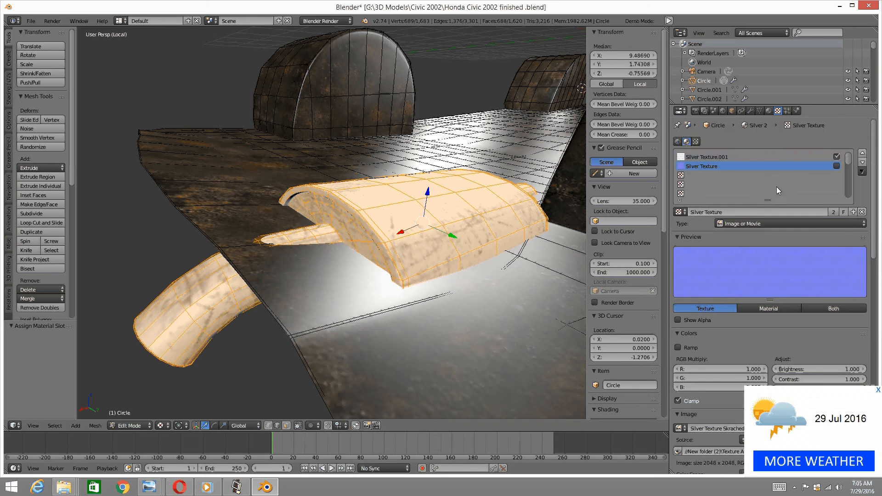
Set the Silver Texture normal map's mapping size to 3 in X and Y in Silver 2
scroll(766, 214, down, 3)
scroll(762, 228, down, 15)
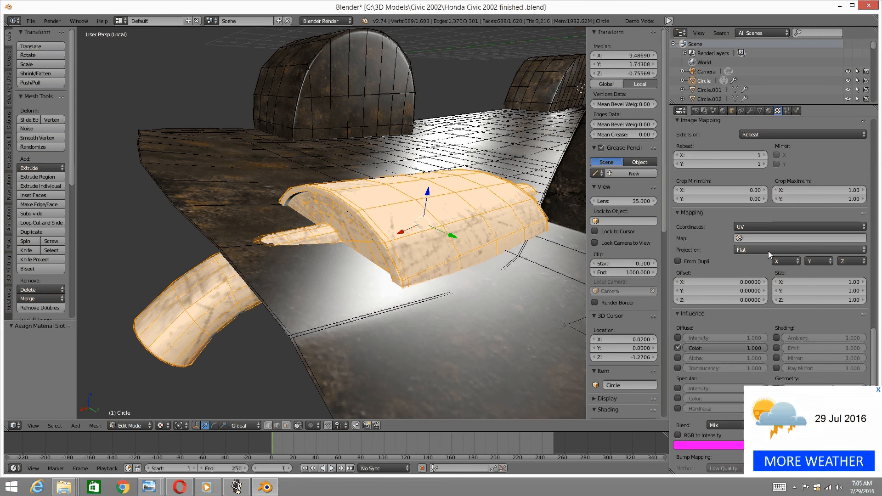
click(840, 281)
text(3)
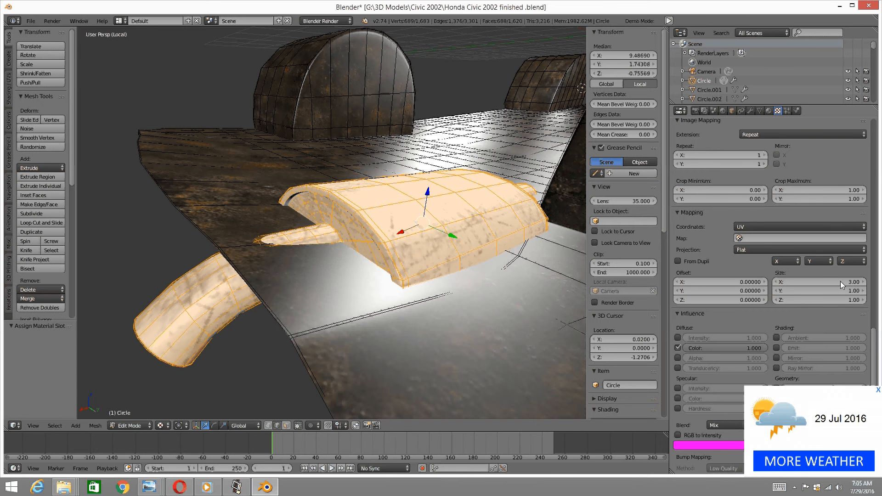
click(847, 288)
text(3)
key(Return)
Make Silver Texture.001 the active texture of Silver 2 and bring up its image mapping settings
scroll(844, 286, up, 4)
scroll(857, 220, up, 15)
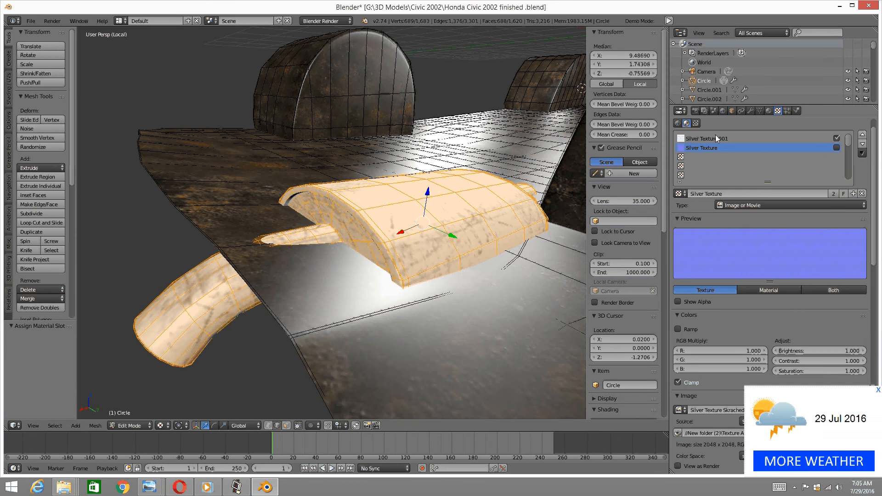
scroll(825, 287, down, 19)
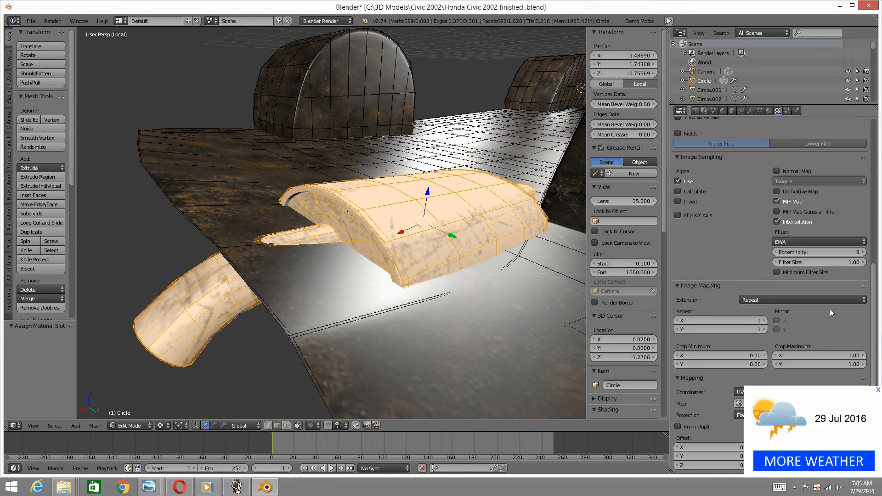
Set the crop maximum of Silver Texture.001 to 3 in X and Y
scroll(830, 309, down, 4)
click(841, 282)
text(3)
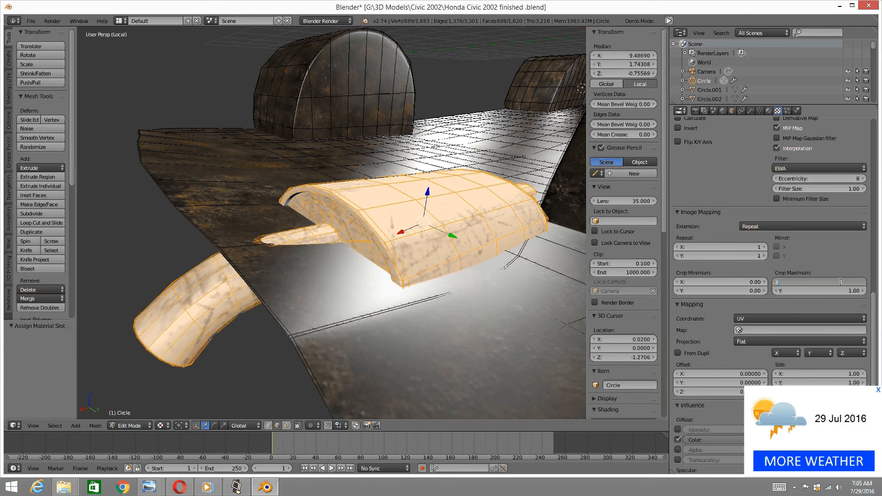
click(857, 294)
text(3)
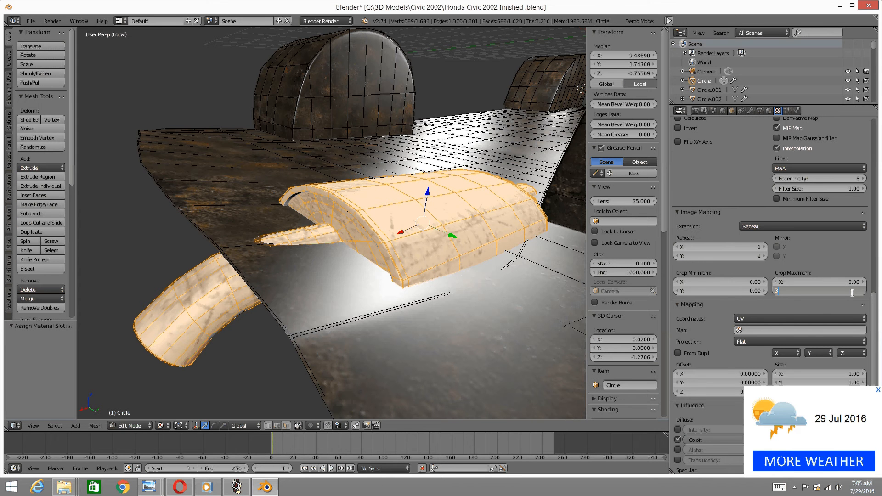
key(Return)
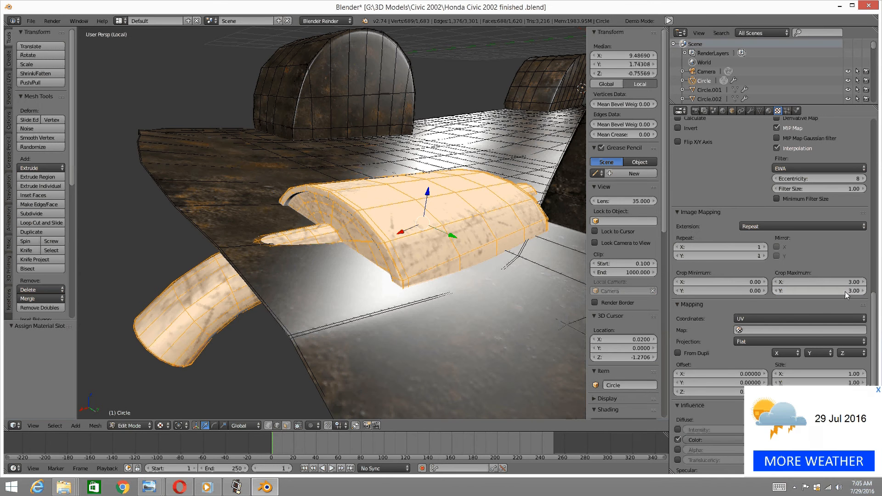
Restore the crop maximum of Silver Texture.001 to 1 in X and Y
click(845, 292)
text(1)
key(Return)
click(854, 281)
text(1)
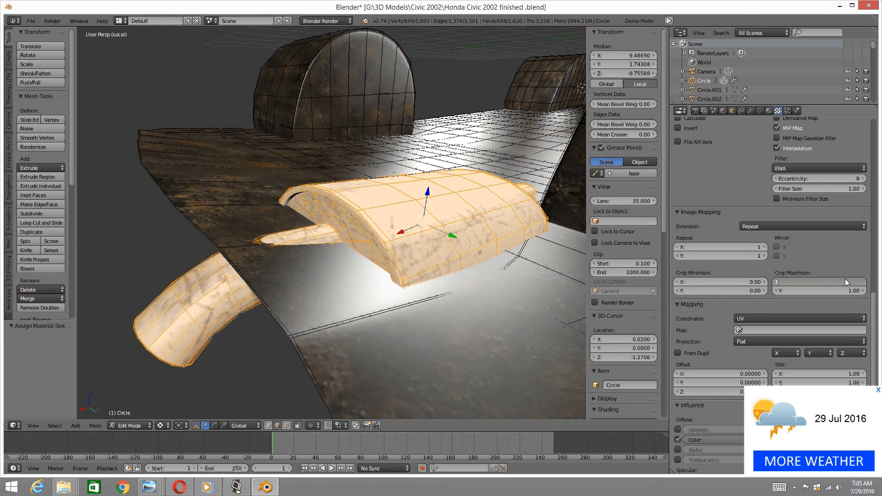
key(Return)
Set the mapping size of Silver Texture.001 to 3 in X and Y and check the exhaust from the side
scroll(836, 273, down, 4)
click(842, 299)
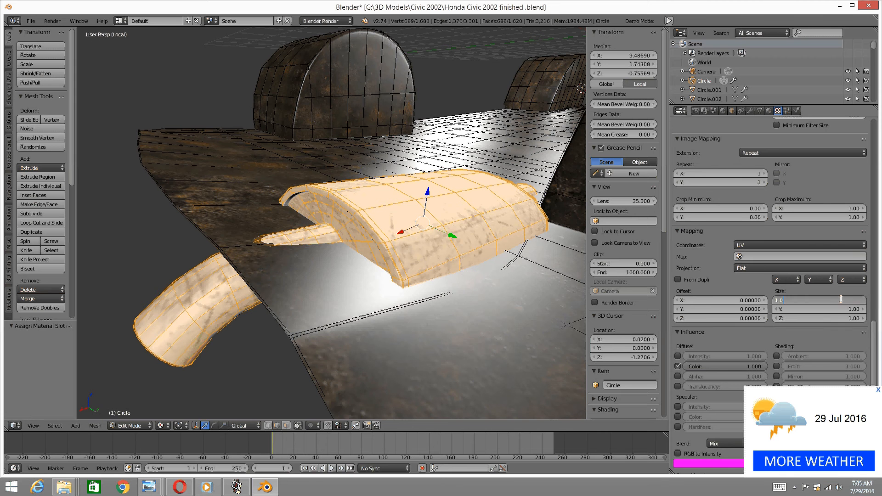
key(Return)
click(842, 300)
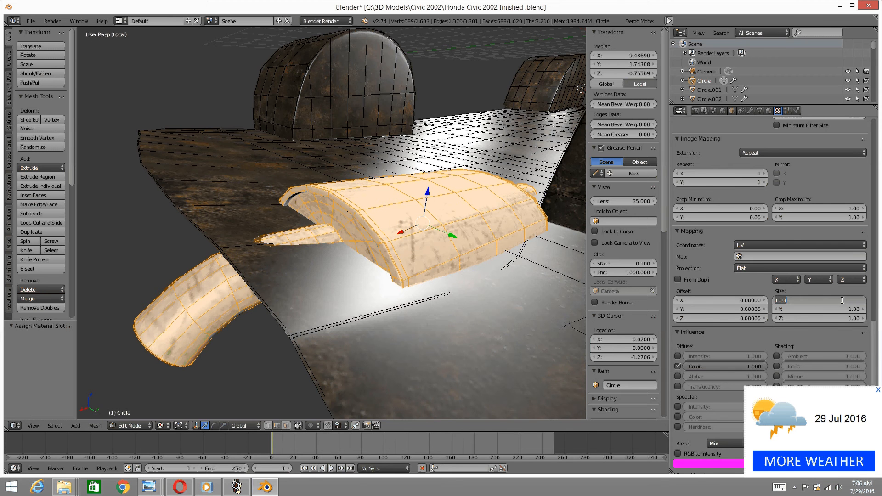
text(3)
key(Return)
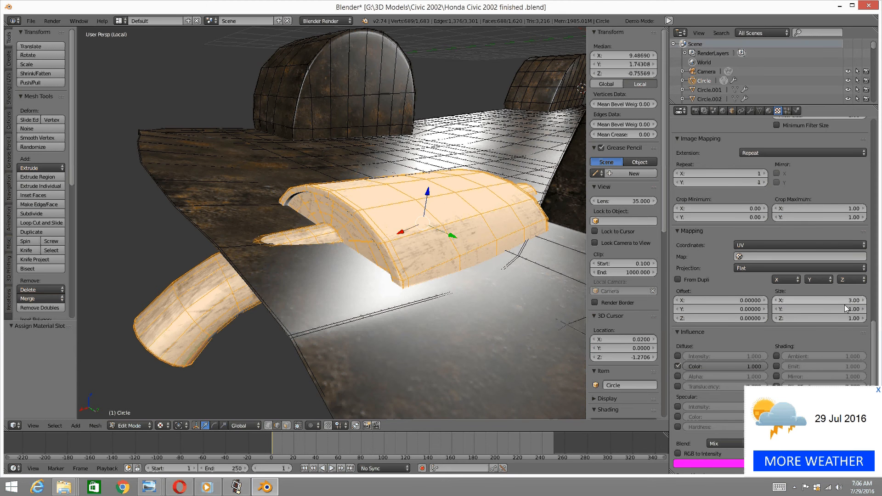
click(845, 306)
text(3)
key(Return)
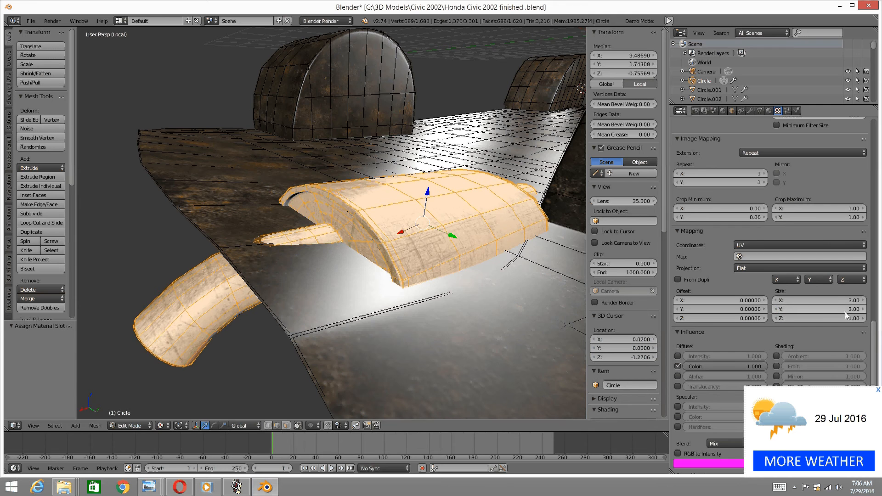
scroll(342, 258, down, 1)
middle_drag(343, 257, 338, 216)
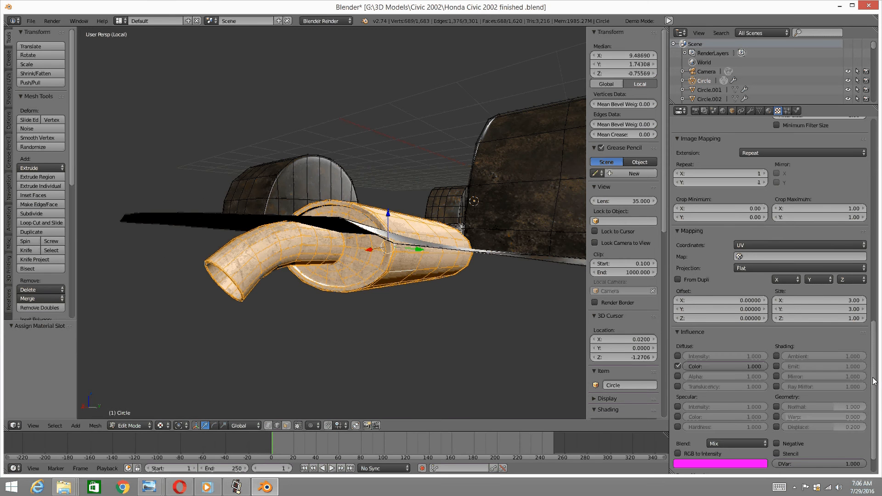
Set the mapping size of Silver Texture.001 to 4 in X and Y and check the tiling on the exhaust
click(846, 300)
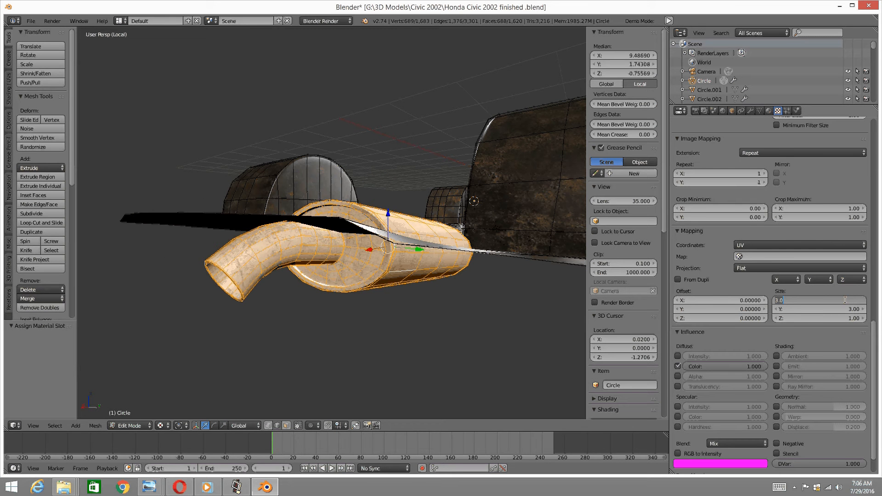
text(4)
key(Return)
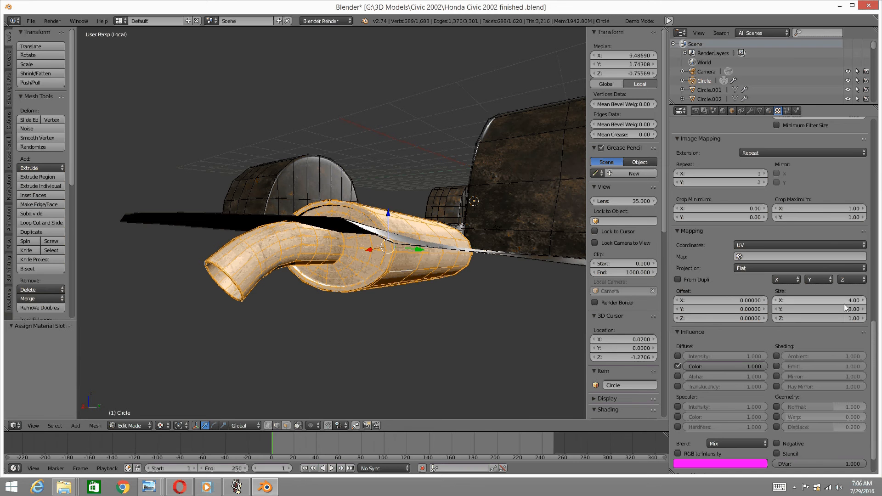
click(845, 309)
text(4)
key(Return)
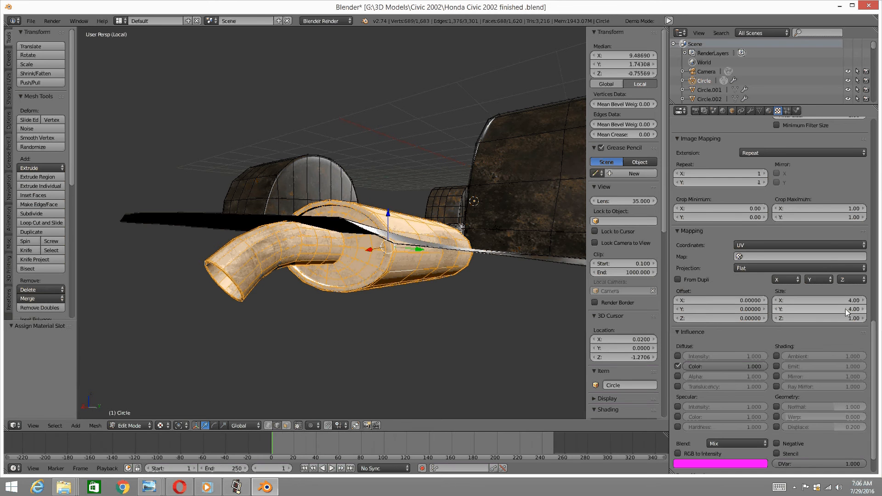
middle_drag(393, 215, 304, 193)
scroll(720, 273, up, 4)
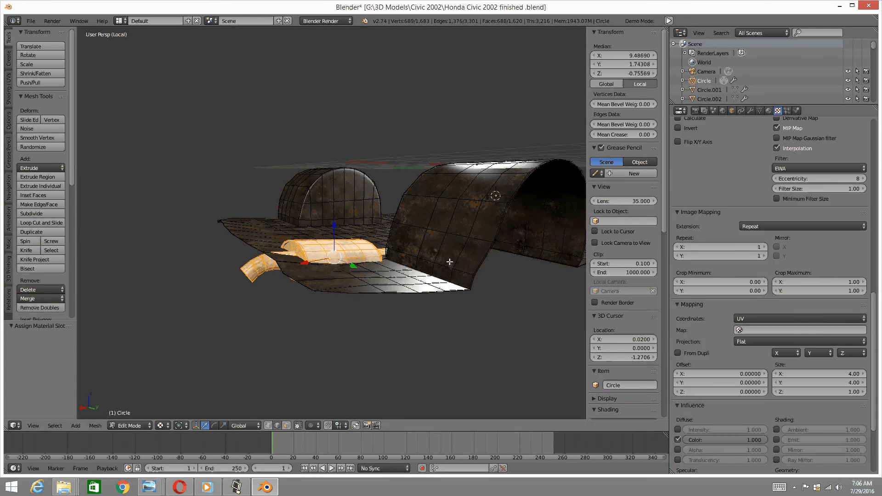
Leave local view to bring back the whole car and inspect the exhaust under its rear
scroll(449, 262, down, 4)
middle_drag(414, 208, 329, 223)
key(KP_Divide)
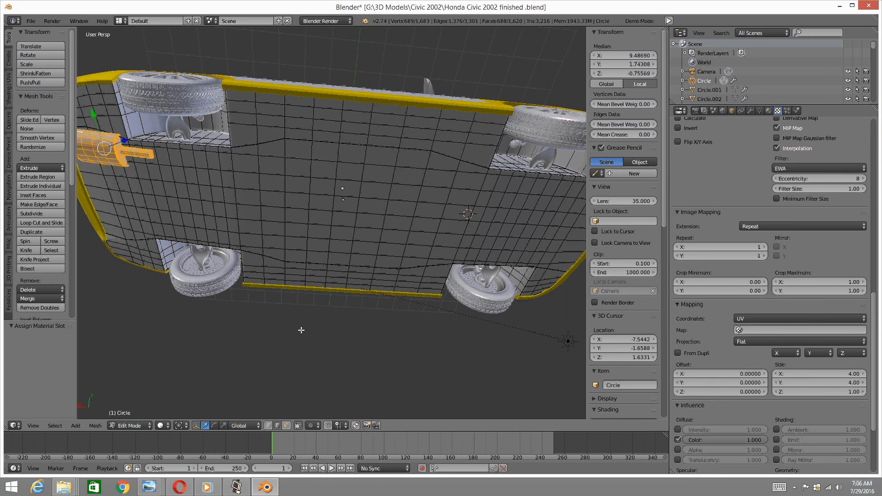
middle_drag(233, 258, 276, 202)
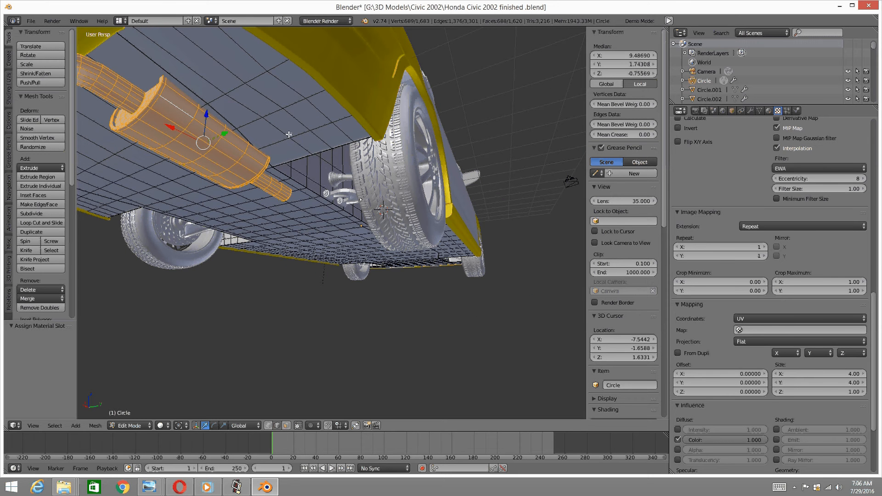
middle_drag(289, 135, 263, 256)
scroll(292, 153, down, 8)
scroll(313, 211, up, 2)
scroll(313, 212, up, 2)
Return to Object Mode and select the grey door object on the car's side
key(Tab)
click(195, 253)
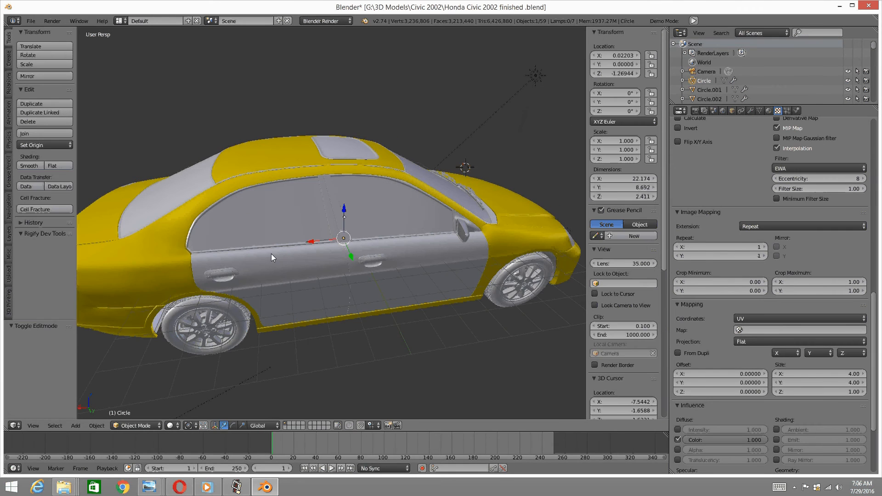
scroll(266, 254, up, 6)
middle_drag(245, 238, 269, 219)
right_click(295, 228)
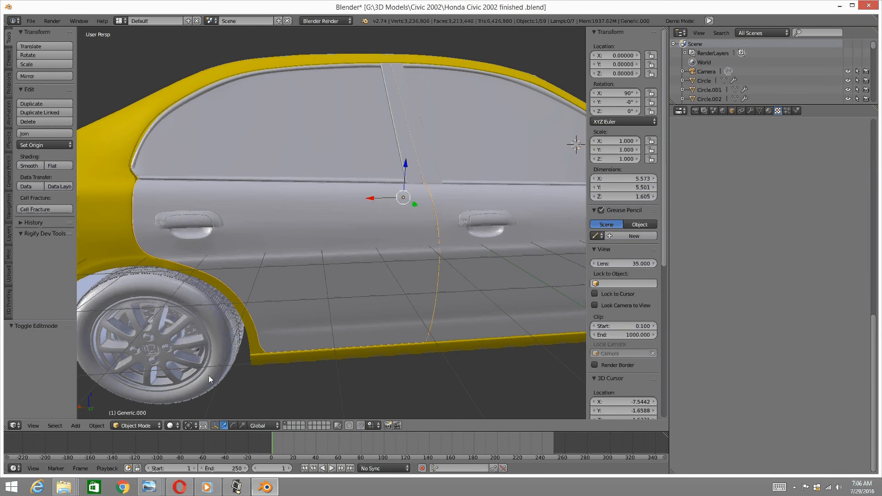
click(236, 488)
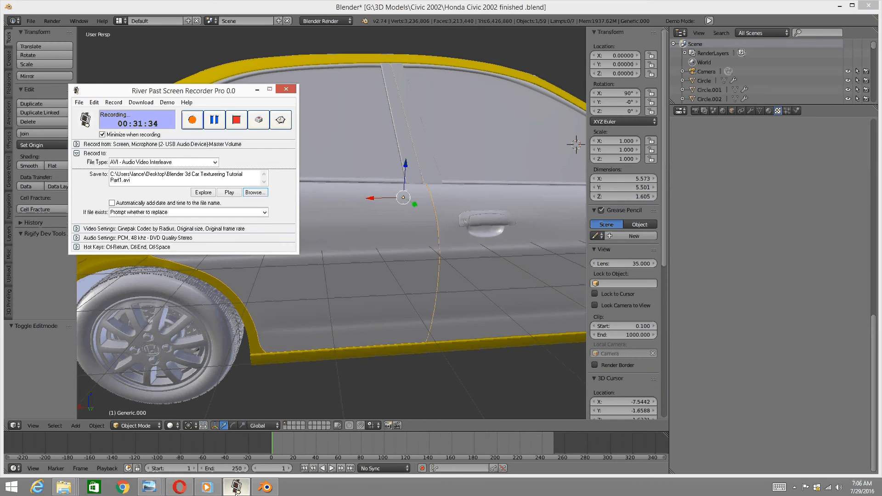
click(235, 493)
click(235, 493)
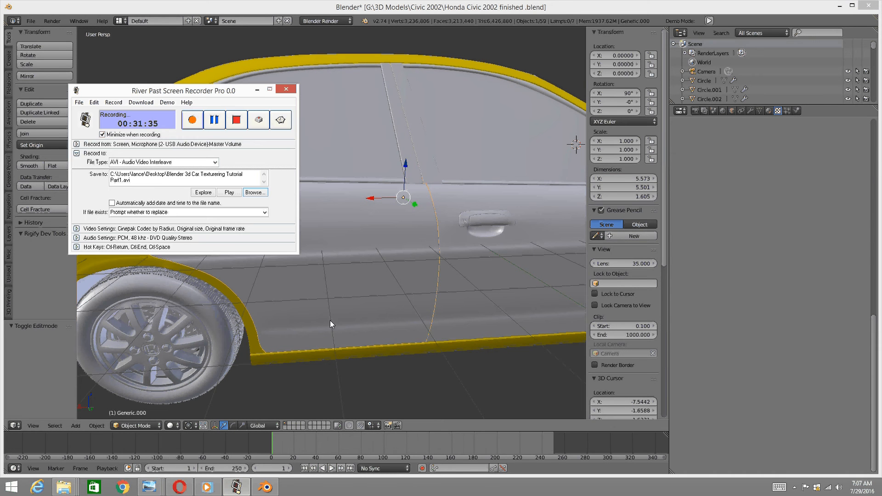
Examine the whole car from the front, side and above to review the textured and untextured body parts
click(258, 90)
middle_drag(161, 229, 268, 236)
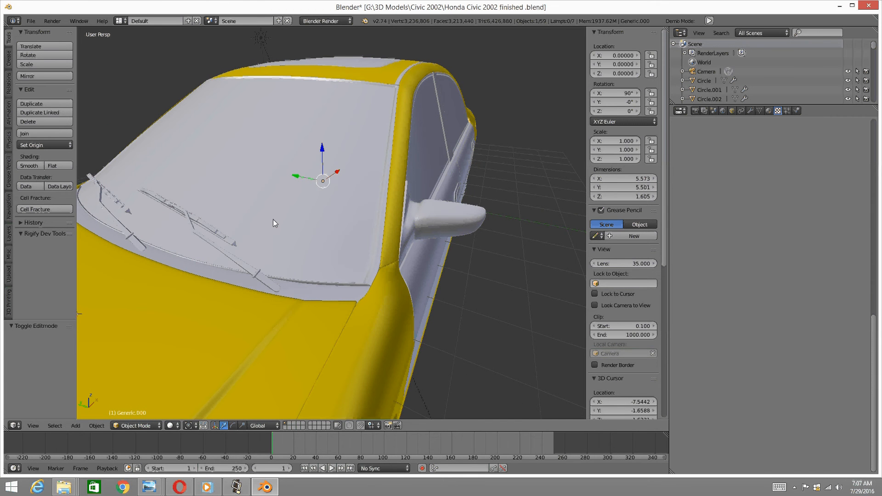
scroll(294, 211, down, 4)
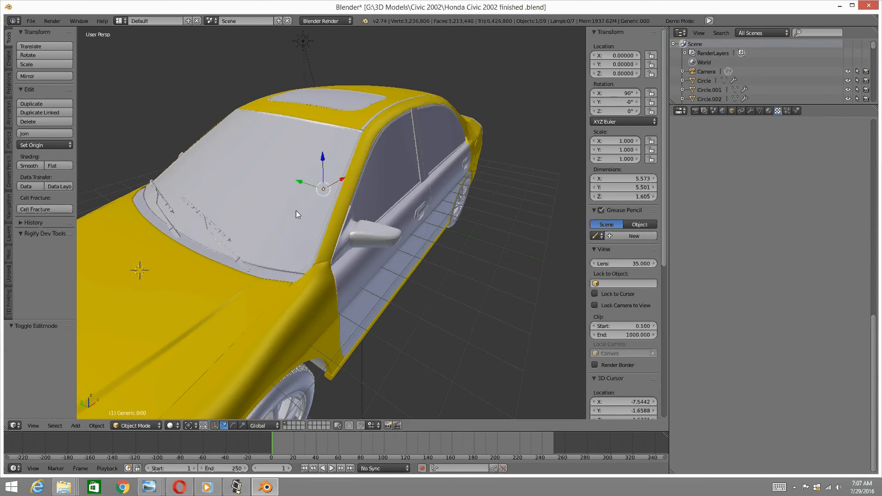
middle_drag(282, 222, 296, 271)
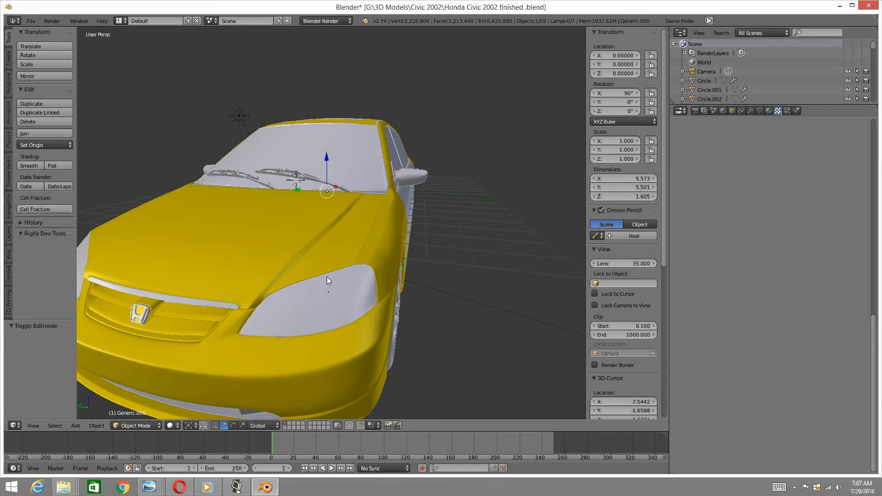
middle_drag(388, 227, 303, 163)
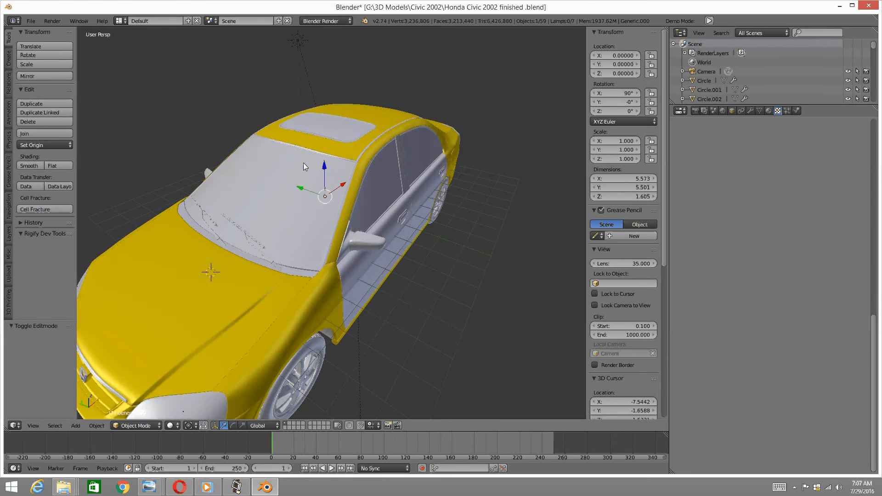
middle_drag(354, 186, 286, 171)
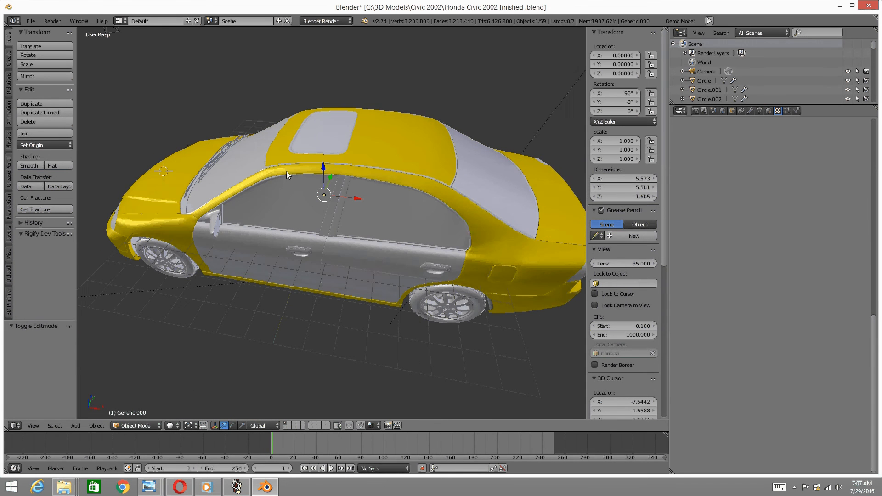
middle_drag(279, 249, 353, 219)
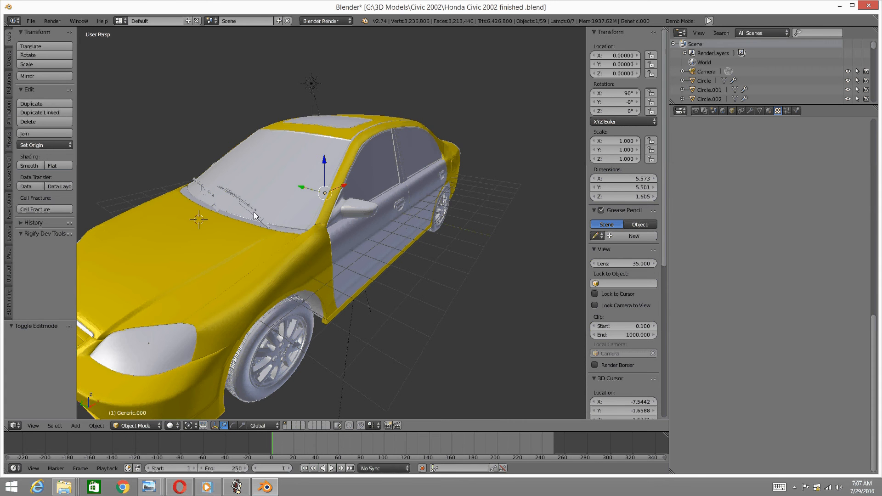
middle_drag(234, 231, 252, 223)
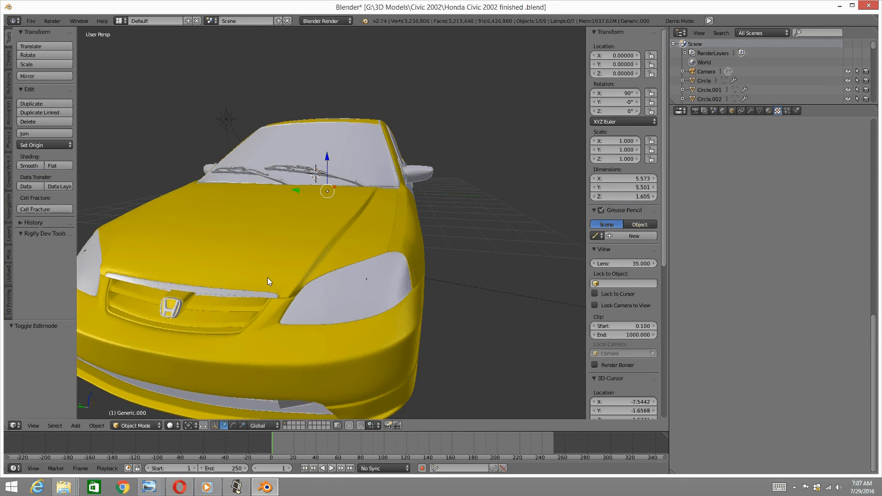
middle_drag(344, 277, 313, 240)
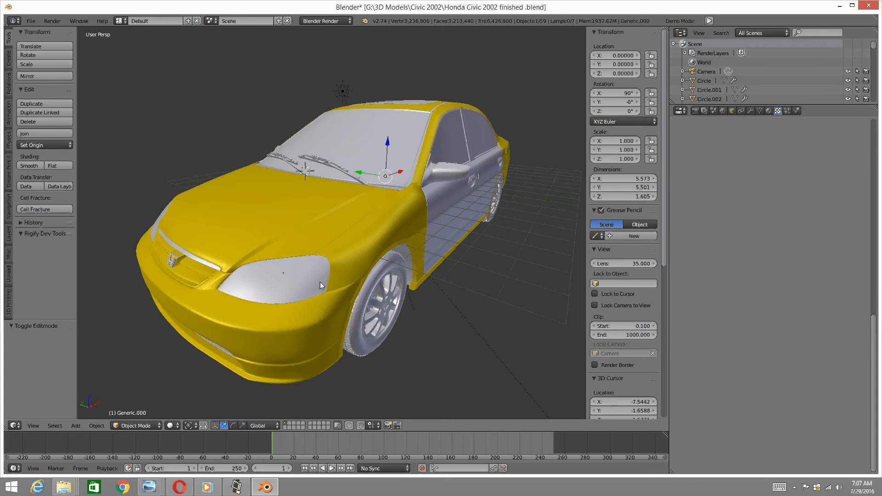
middle_drag(320, 282, 329, 183)
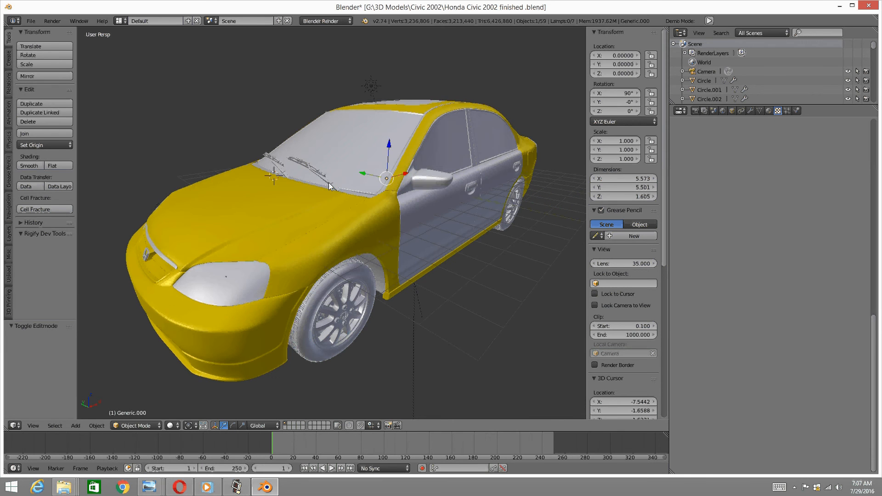
middle_drag(393, 117, 297, 237)
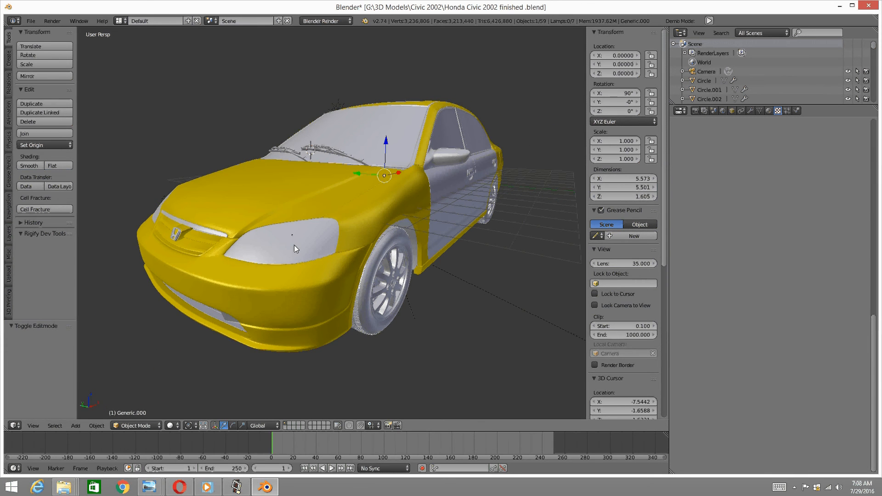
middle_drag(283, 227, 264, 207)
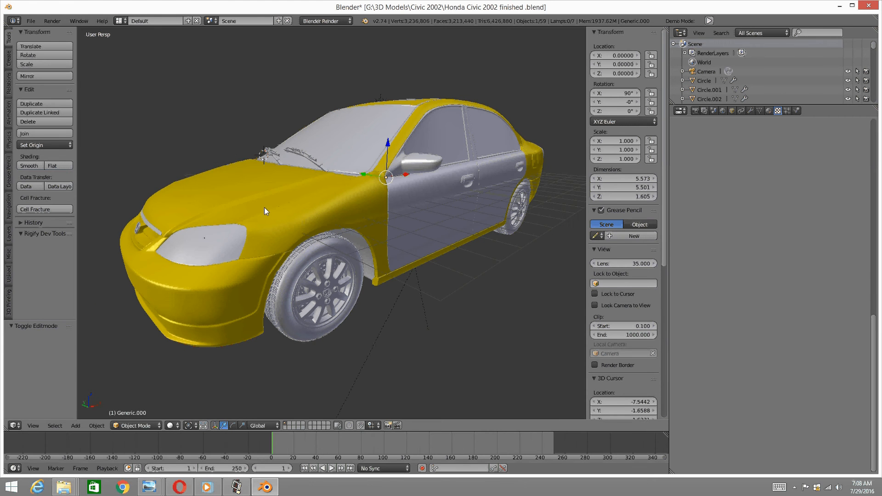
click(236, 487)
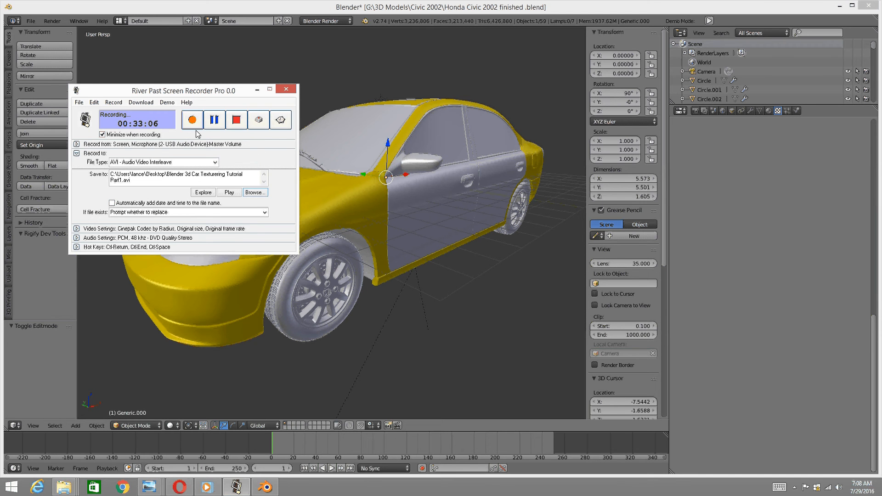
Render a still image of the car through the scene camera and enlarge the render view
middle_drag(349, 243, 376, 237)
scroll(376, 236, down, 2)
key(KP_0)
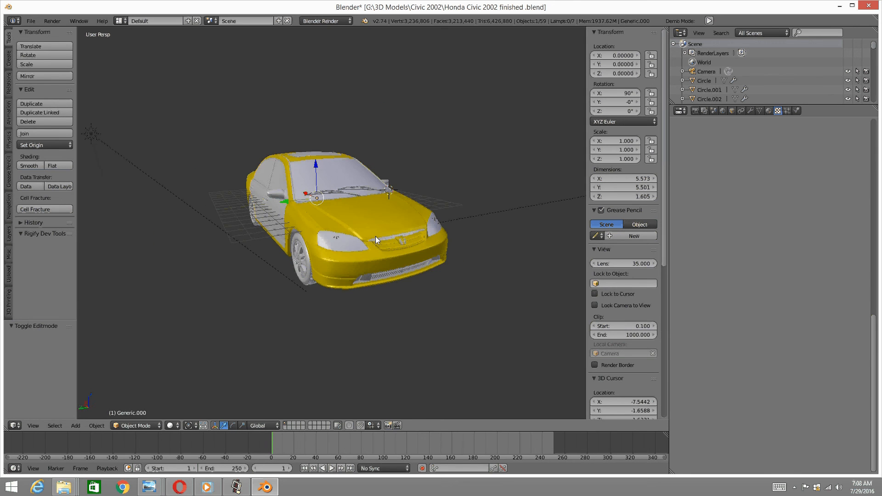
key(F12)
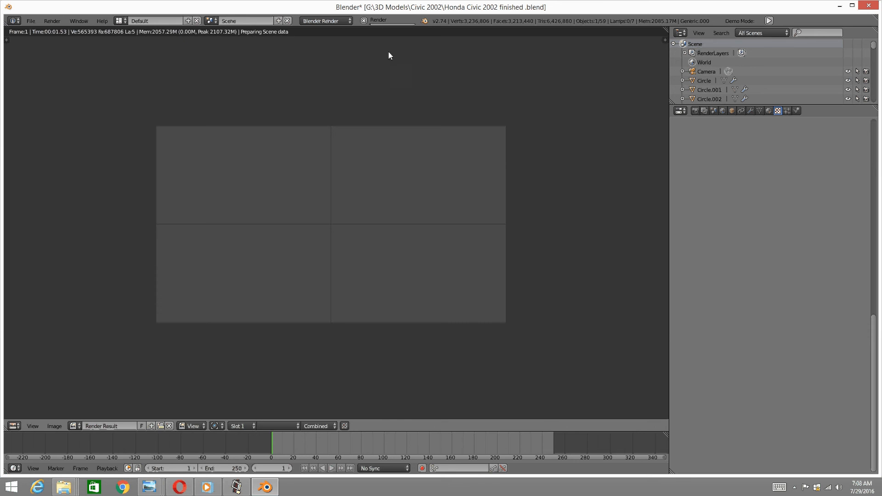
scroll(373, 82, up, 2)
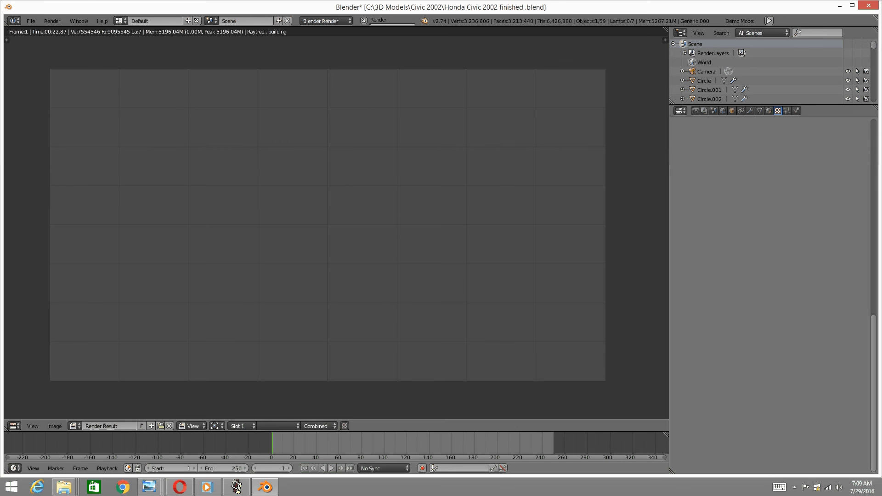
click(237, 488)
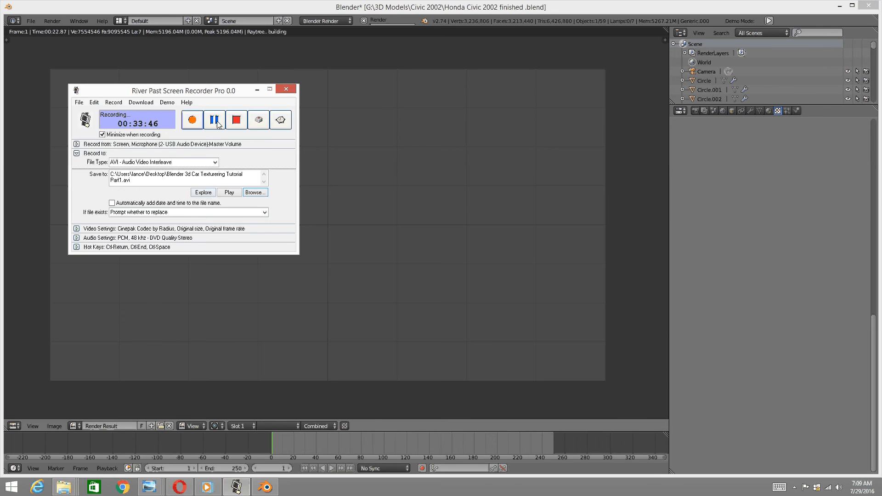
click(214, 119)
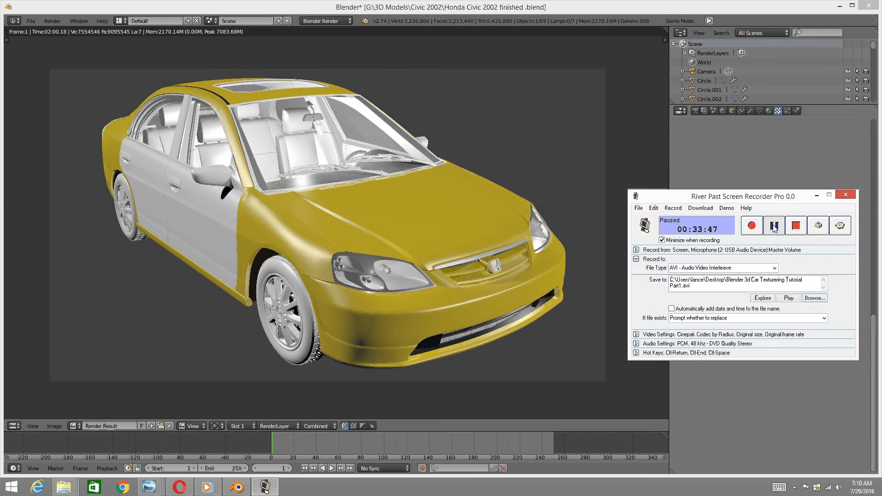
click(775, 227)
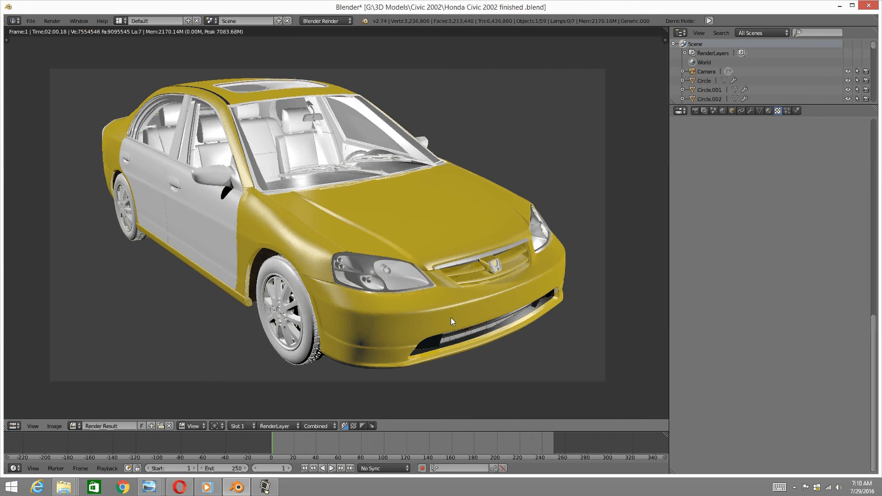
Examine the front bumper's lower mesh, the upper grille with its Honda emblem and the headlight in the finished render
scroll(489, 339, up, 10)
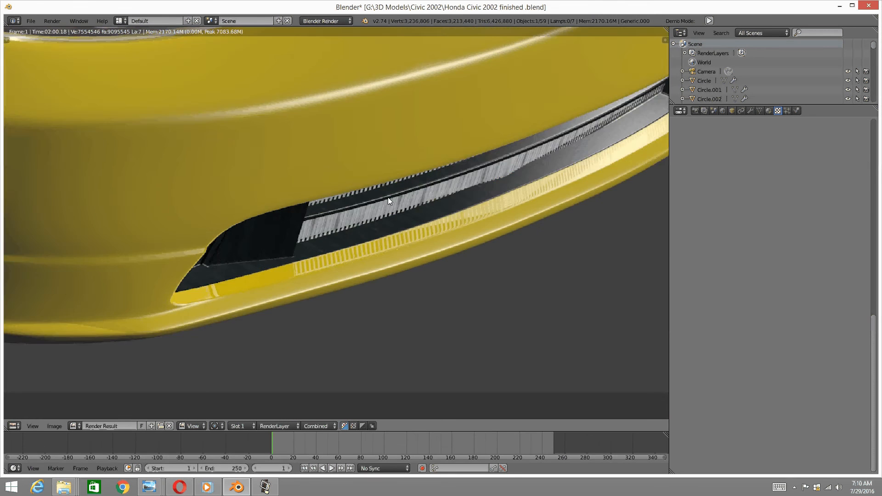
scroll(343, 211, down, 3)
scroll(527, 174, down, 7)
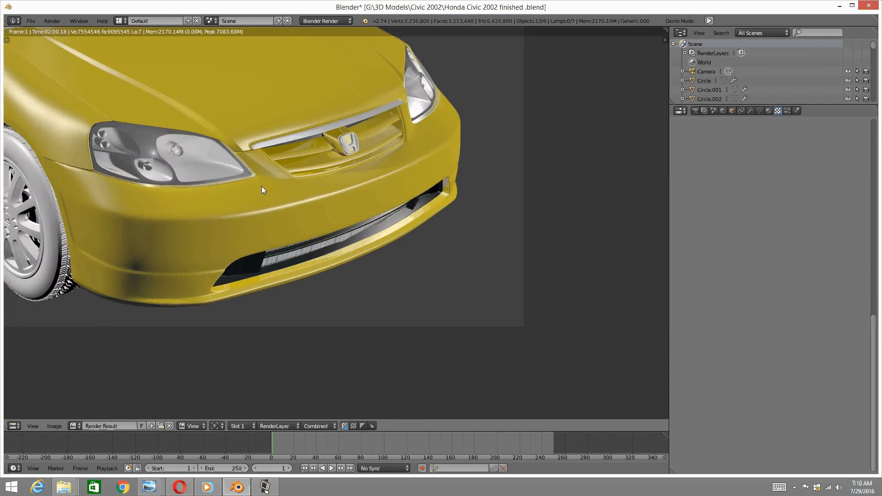
middle_drag(262, 189, 302, 244)
scroll(302, 241, up, 4)
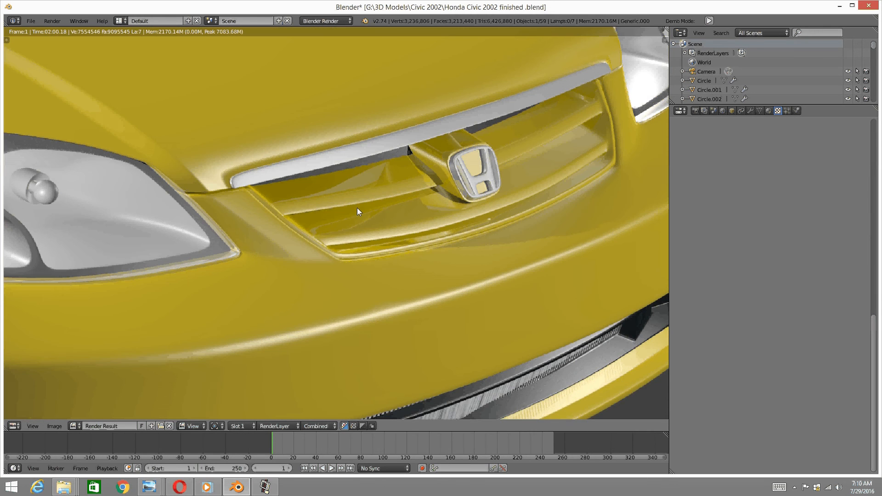
middle_drag(415, 156, 405, 203)
scroll(406, 205, down, 3)
middle_drag(383, 351, 407, 228)
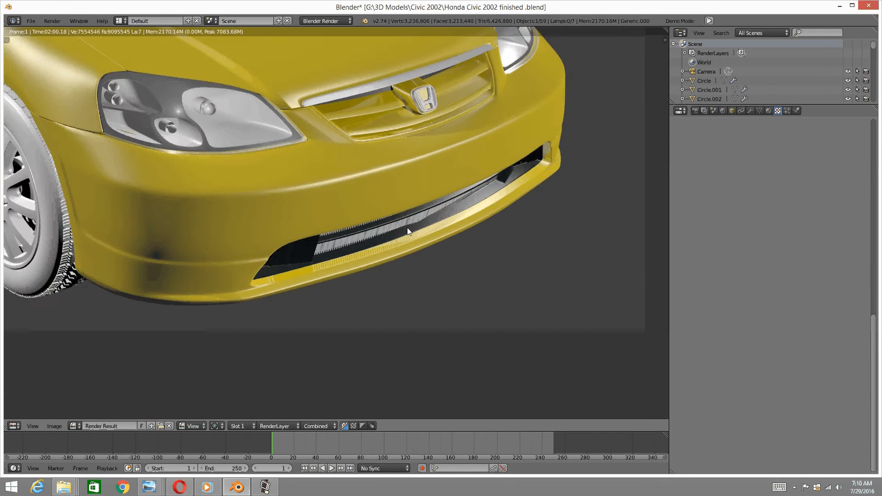
scroll(407, 227, up, 2)
middle_drag(372, 33, 360, 186)
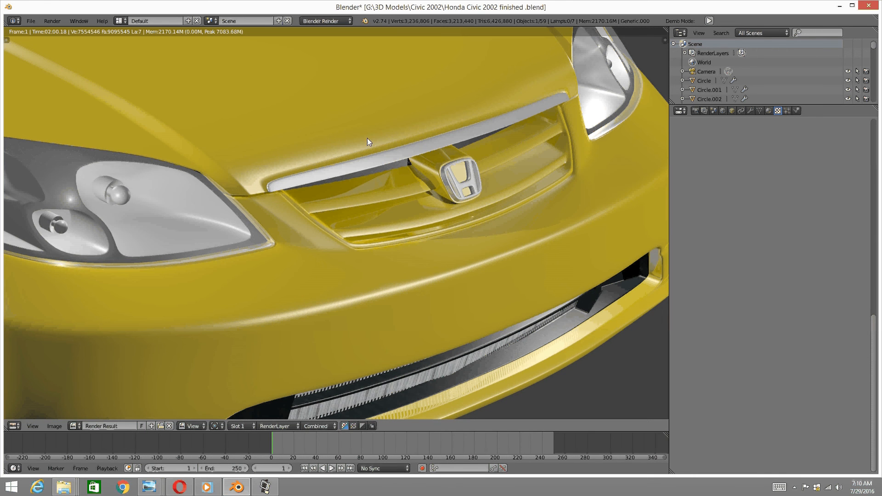
Examine the windows, the seats behind the windshield and the front wheel arch in the render
scroll(368, 137, down, 3)
middle_drag(153, 193, 413, 194)
middle_drag(143, 244, 316, 312)
middle_drag(455, 101, 340, 258)
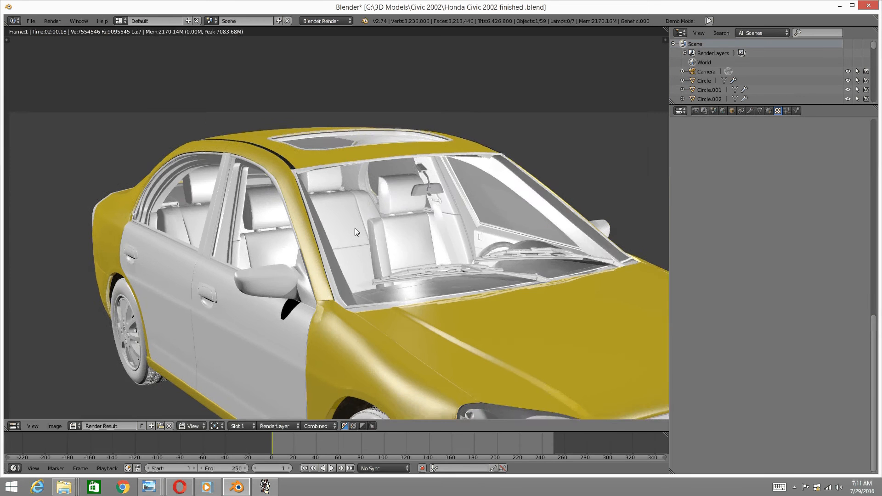
middle_drag(351, 228, 303, 286)
scroll(255, 215, up, 5)
scroll(255, 216, down, 6)
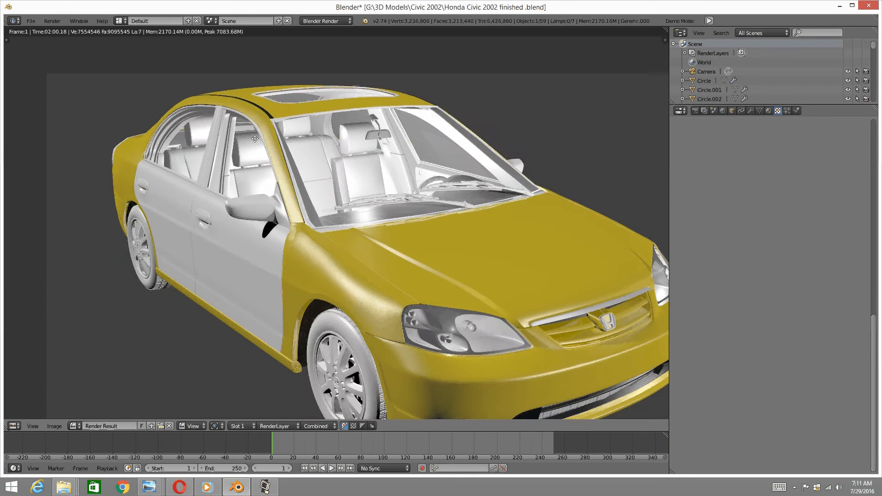
scroll(305, 192, up, 3)
scroll(202, 261, up, 5)
scroll(203, 260, down, 2)
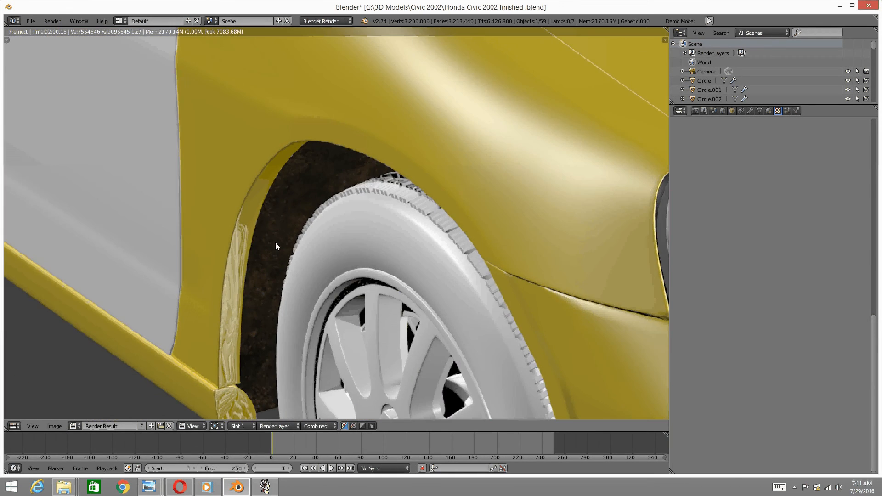
scroll(307, 202, down, 5)
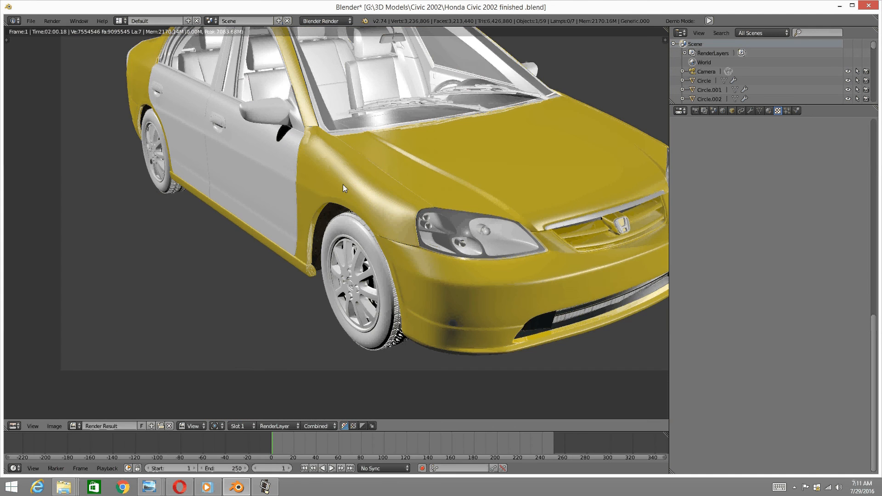
Examine the front fender, hood and windshield area in the render, finishing with the whole car in view
scroll(350, 222, up, 5)
scroll(442, 193, down, 6)
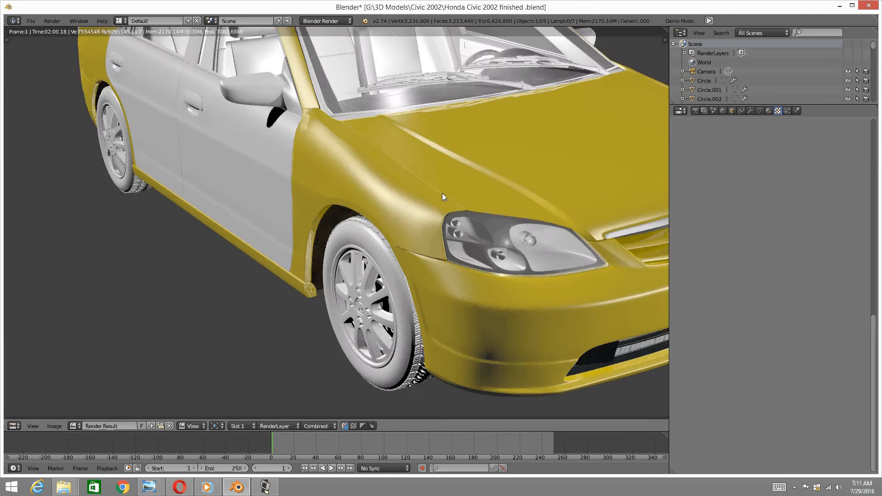
scroll(454, 189, up, 2)
scroll(427, 193, up, 2)
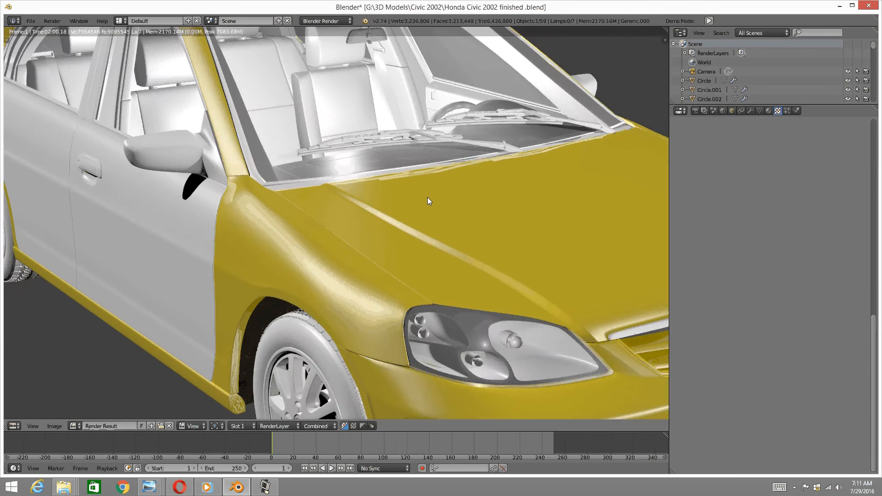
scroll(428, 198, down, 4)
middle_drag(428, 200, 406, 183)
scroll(417, 215, up, 2)
scroll(410, 198, down, 2)
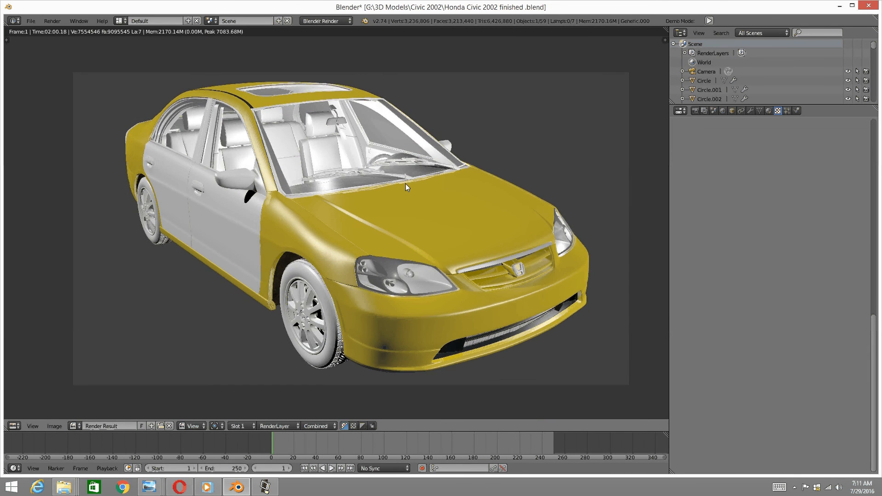
scroll(405, 183, up, 1)
scroll(403, 211, down, 1)
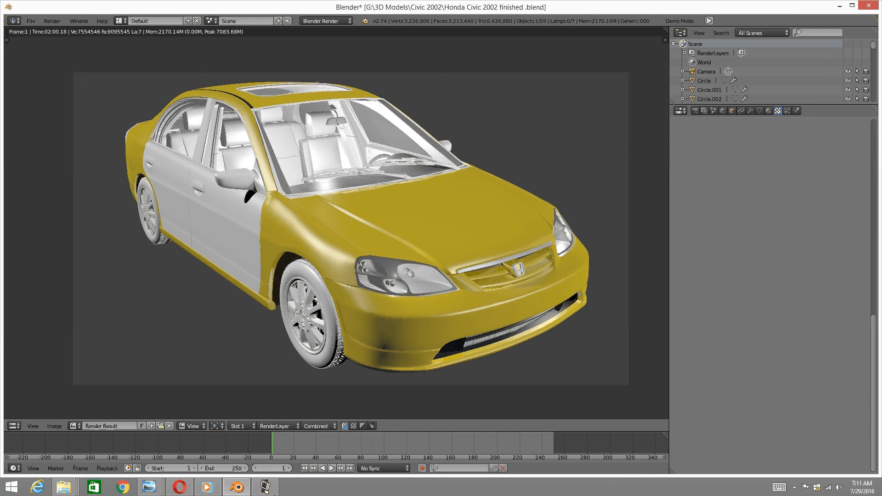
mouse_move(274, 494)
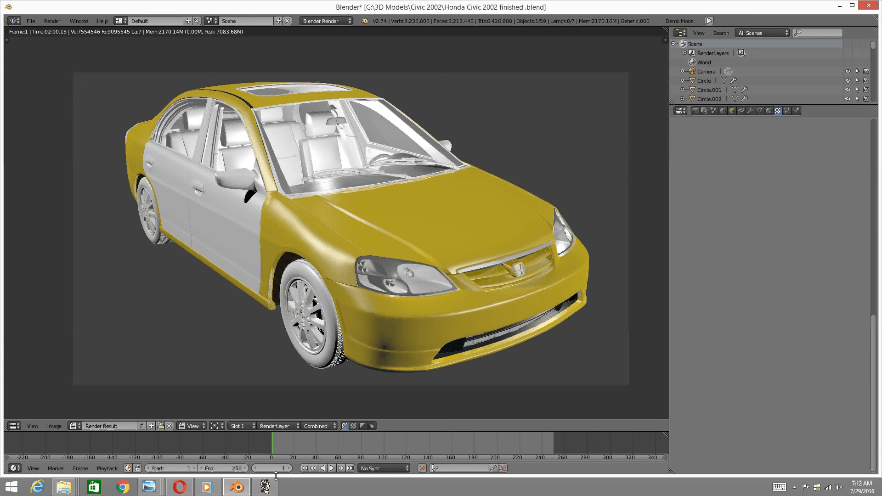
click(264, 487)
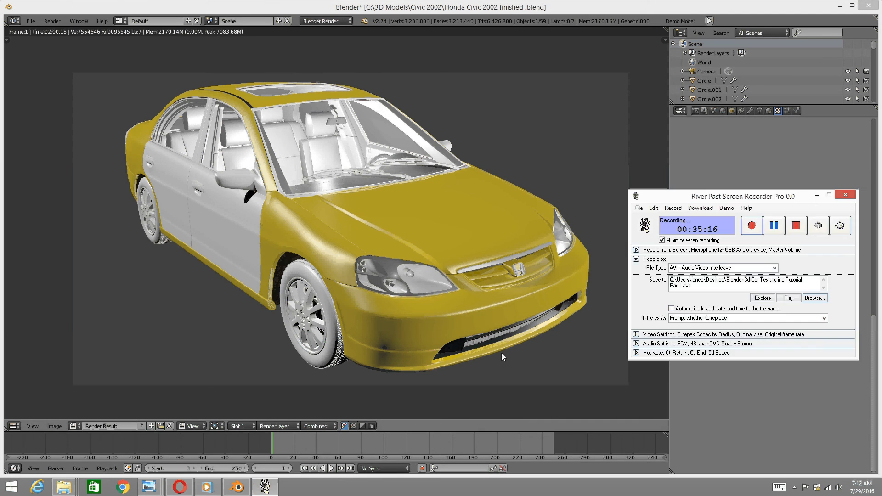